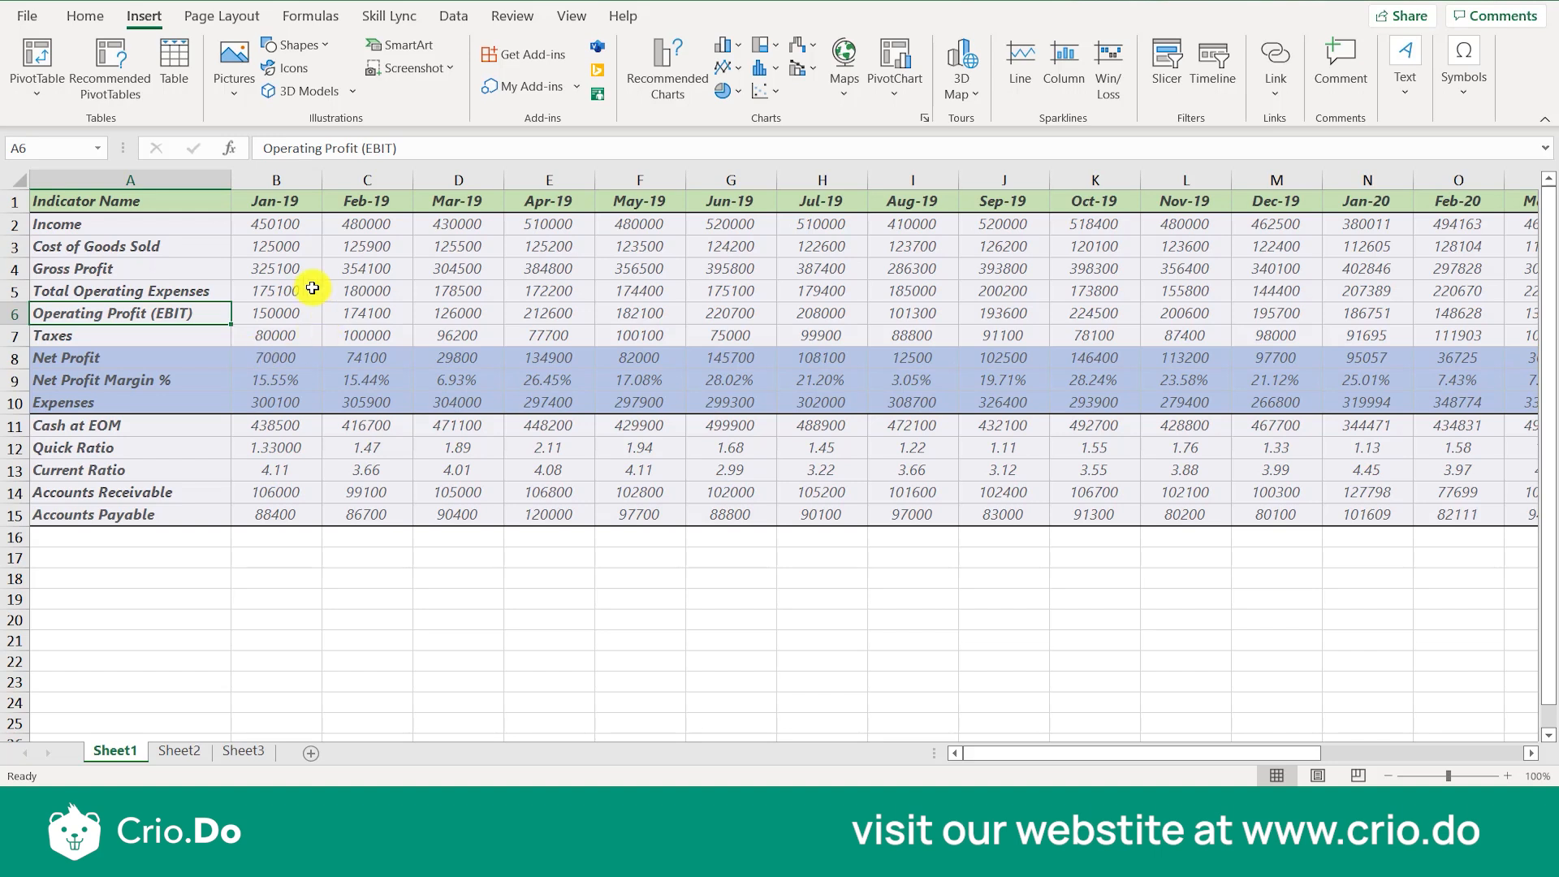
Step: Examine the month headers in the first row from Jan-19 through Dec-20
{"action": "left_click", "coordinate": [289, 266]}
{"action": "left_click", "coordinate": [365, 238]}
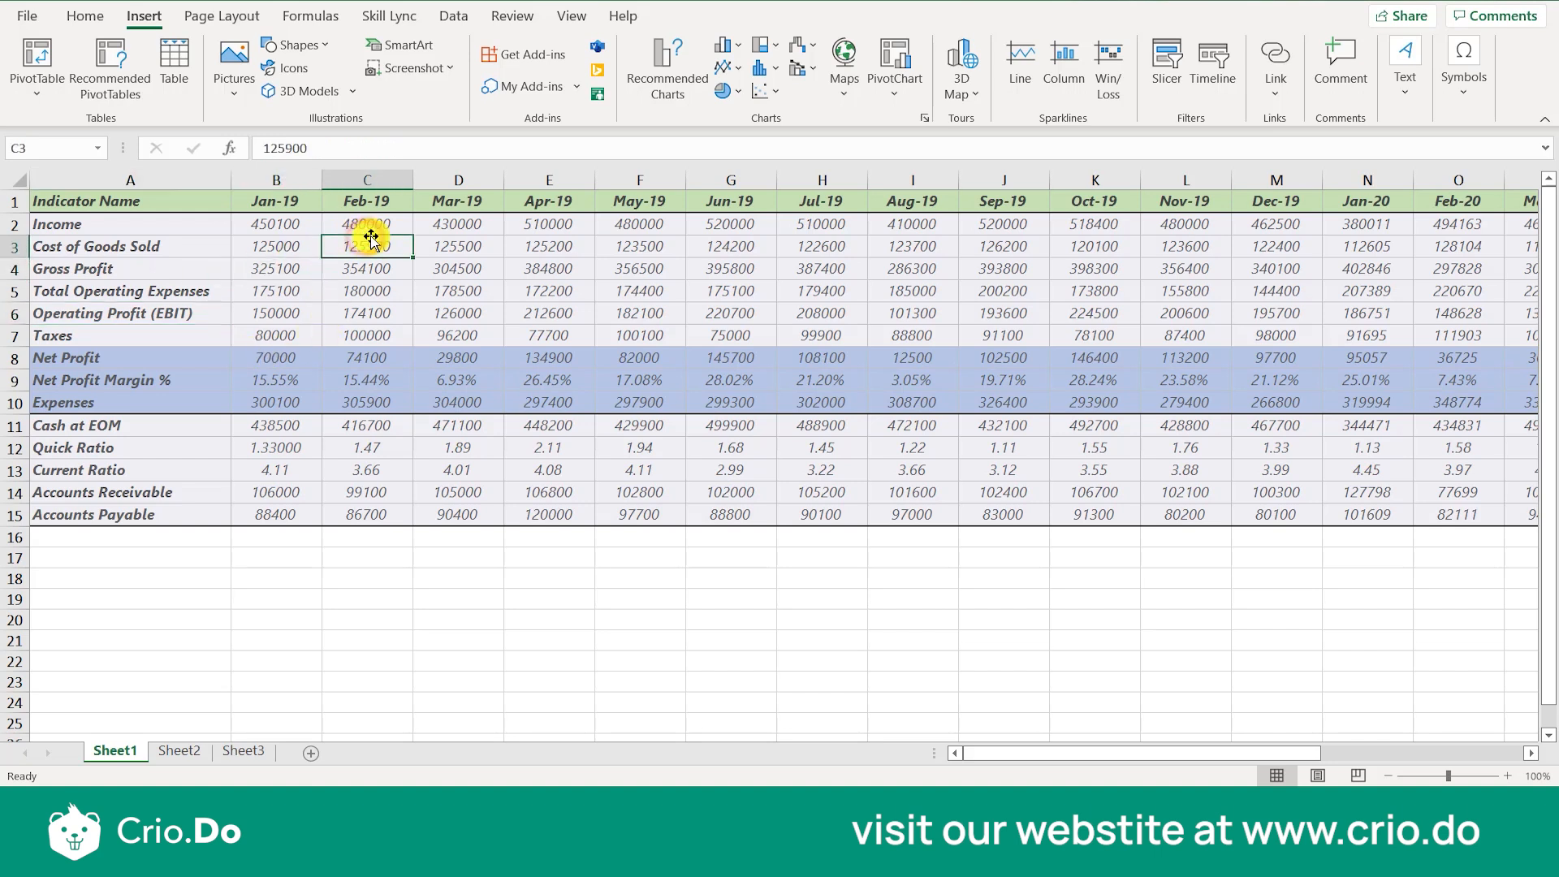
{"action": "key", "text": "Up"}
{"action": "key", "text": "Up"}
{"action": "key", "text": "Right"}
{"action": "key", "text": "Right"}
{"action": "key", "text": "Right"}
{"action": "key", "text": "Right"}
{"action": "key", "text": "Right"}
{"action": "key", "text": "Right"}
{"action": "key", "text": "Right"}
{"action": "key", "text": "Right"}
{"action": "key", "text": "Right"}
{"action": "key", "text": "Right"}
{"action": "key", "text": "Right"}
{"action": "key", "text": "Right"}
{"action": "key", "text": "Right"}
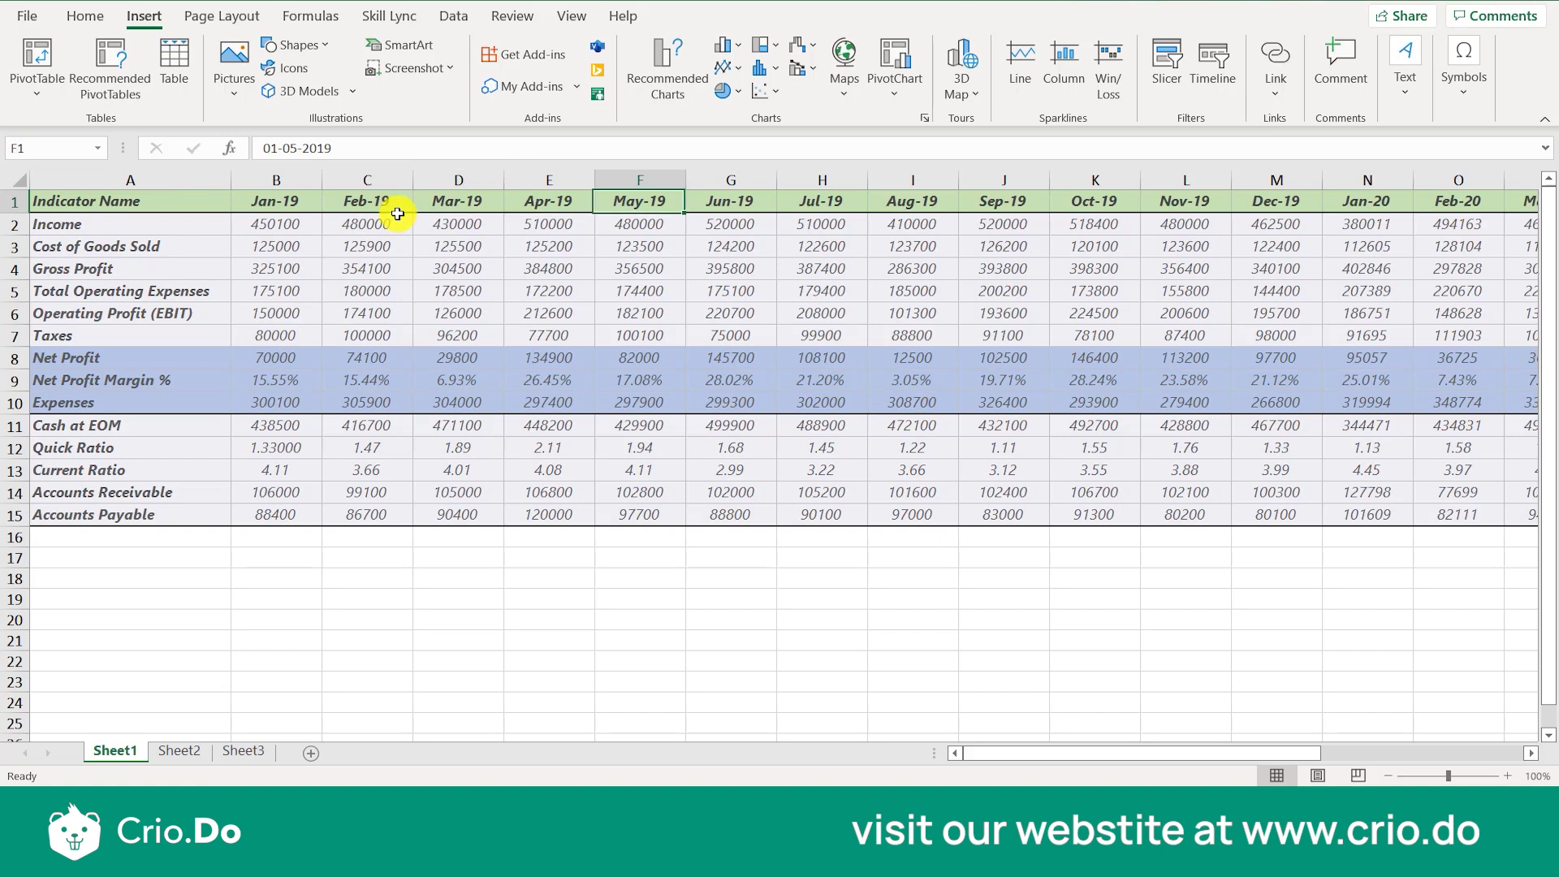
{"action": "key", "text": "Right"}
{"action": "key", "text": "Right"}
{"action": "key", "text": "Right"}
{"action": "key", "text": "Right"}
{"action": "key", "text": "Right"}
{"action": "key", "text": "Right"}
{"action": "key", "text": "Right"}
{"action": "key", "text": "Right"}
{"action": "key", "text": "Right"}
{"action": "key", "text": "Right"}
{"action": "key", "text": "Right"}
{"action": "key", "text": "Right"}
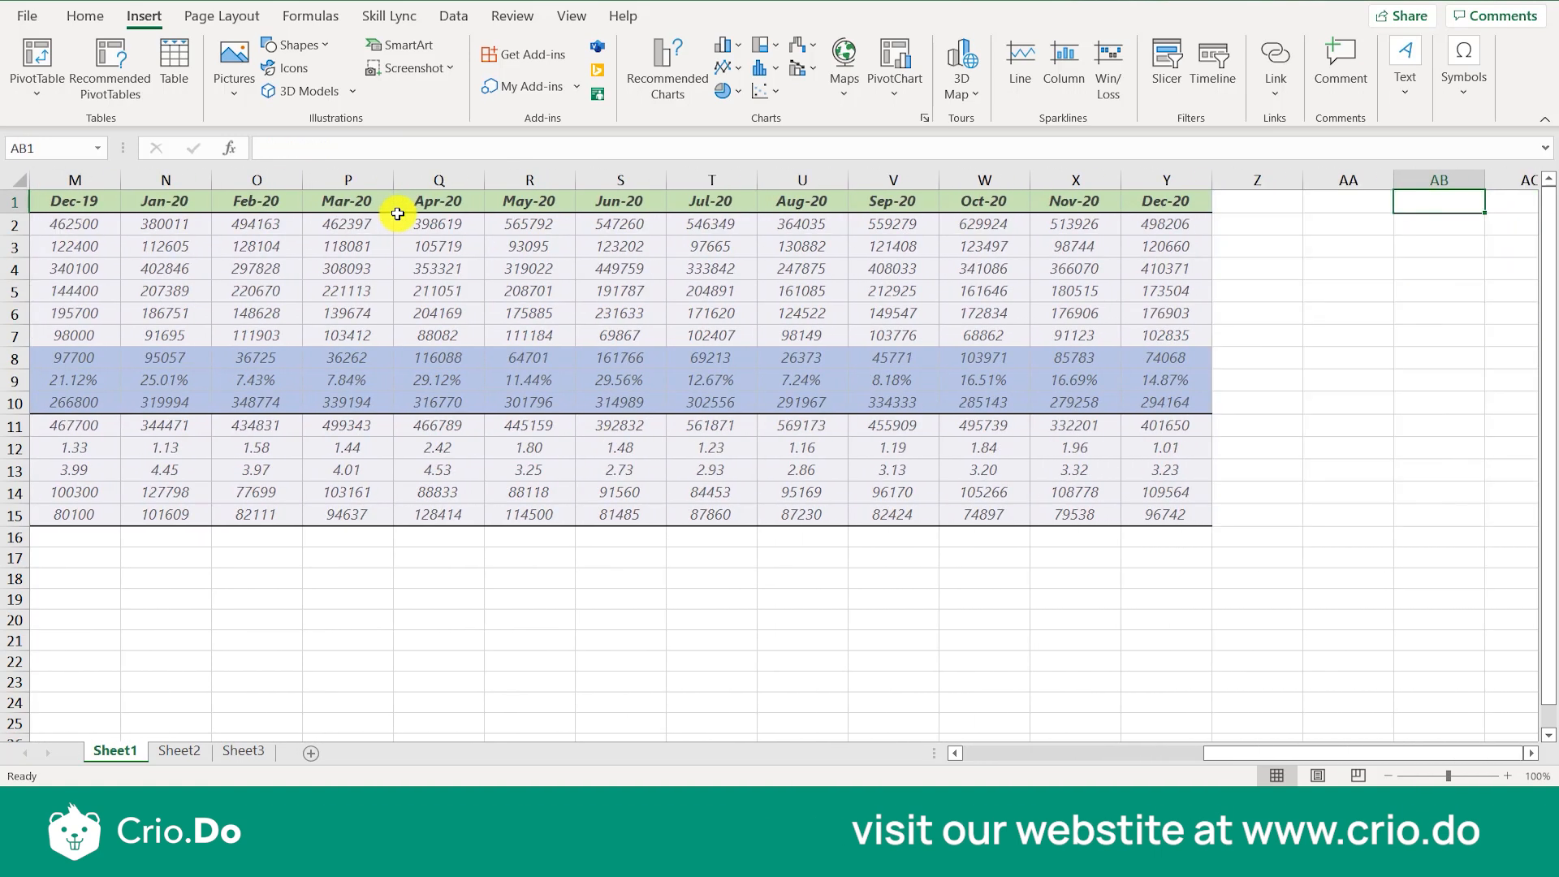
{"action": "key", "text": "Left"}
{"action": "key", "text": "Left"}
{"action": "key", "text": "Left"}
{"action": "key", "text": "Left"}
{"action": "key", "text": "Left"}
{"action": "key", "text": "Left"}
{"action": "key", "text": "Left"}
{"action": "key", "text": "Left"}
{"action": "key", "text": "Left"}
{"action": "key", "text": "Left"}
{"action": "key", "text": "Left"}
{"action": "key", "text": "Left"}
{"action": "key", "text": "Left"}
{"action": "key", "text": "Left"}
{"action": "key", "text": "Left"}
{"action": "key", "text": "Left"}
{"action": "key", "text": "Left"}
{"action": "key", "text": "Left"}
{"action": "key", "text": "Left"}
{"action": "key", "text": "Left"}
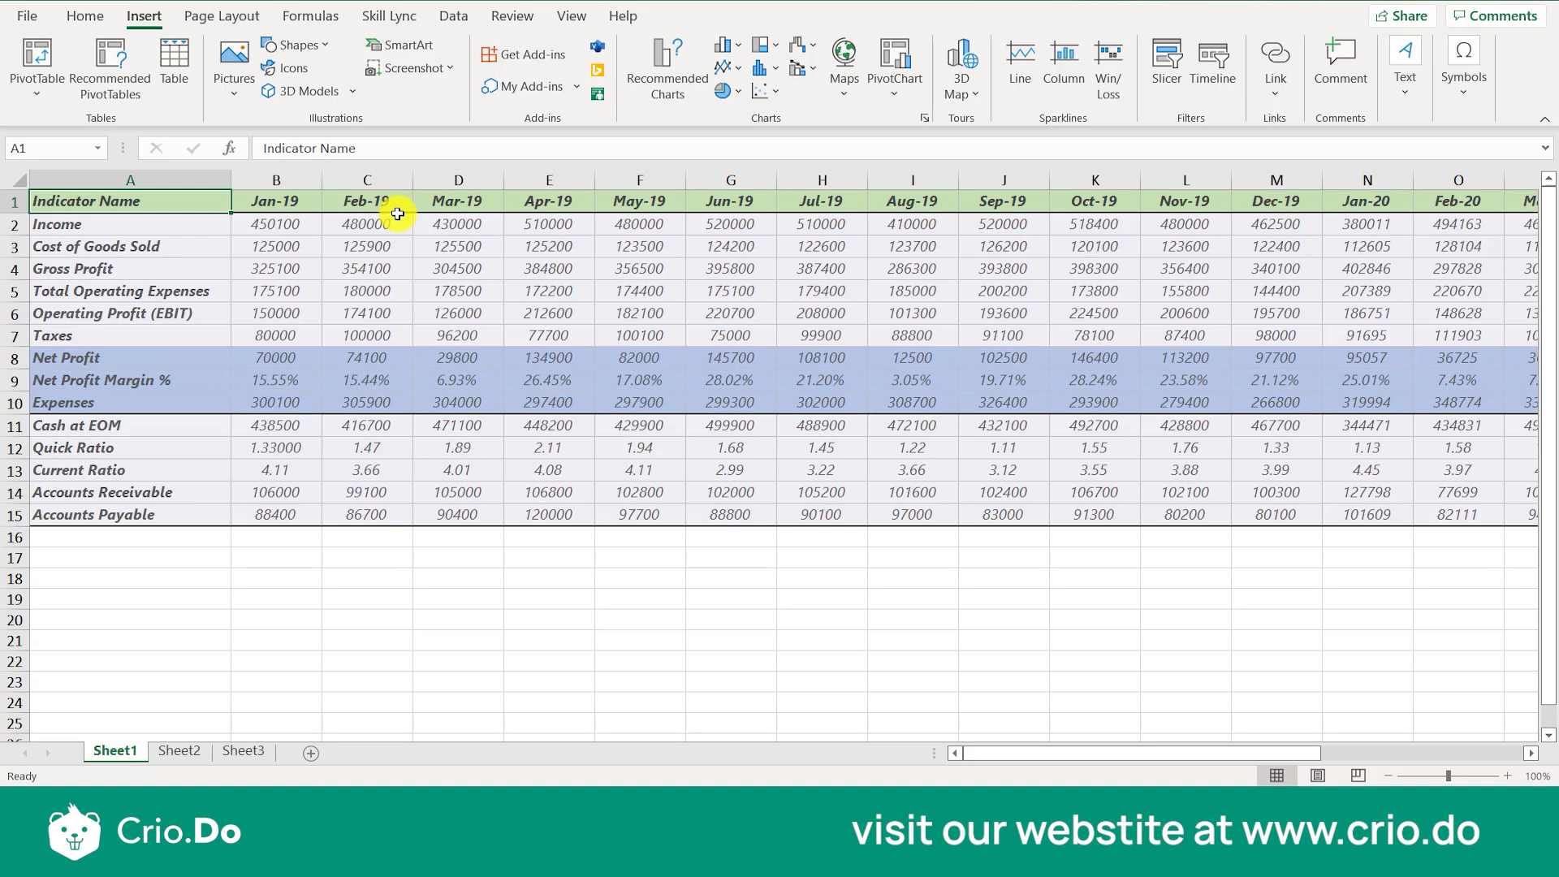
{"action": "left_click", "coordinate": [418, 515]}
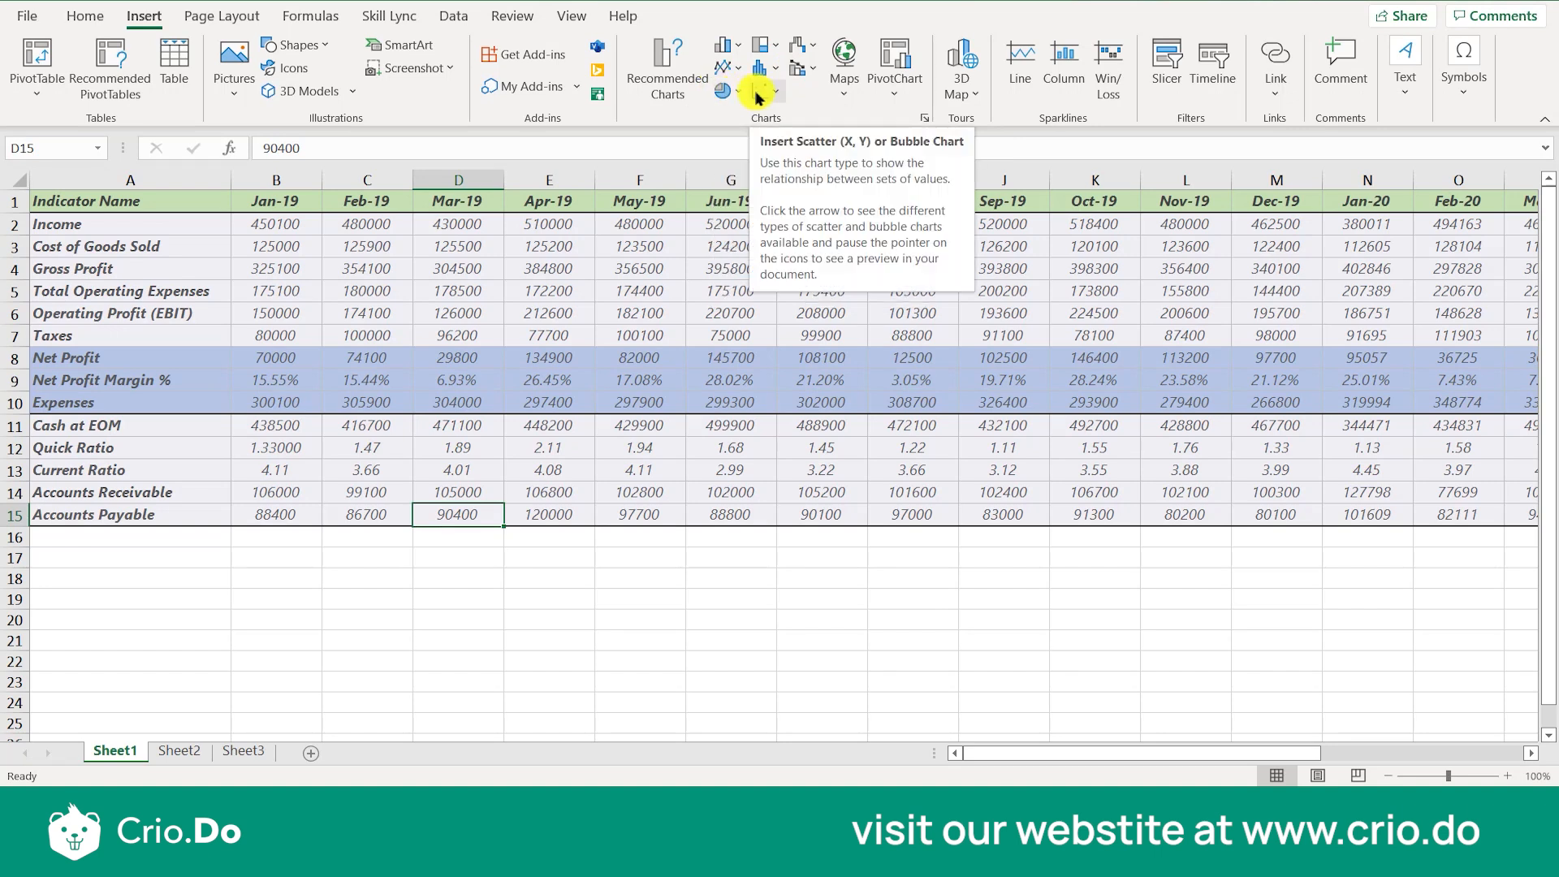
Step: Insert a 2-D clustered column chart of the indicator names and Jan-19 values in A1:B15, and reposition its title
{"action": "left_click", "coordinate": [550, 355]}
{"action": "left_click_drag", "start_coordinate": [84, 211], "coordinate": [132, 513]}
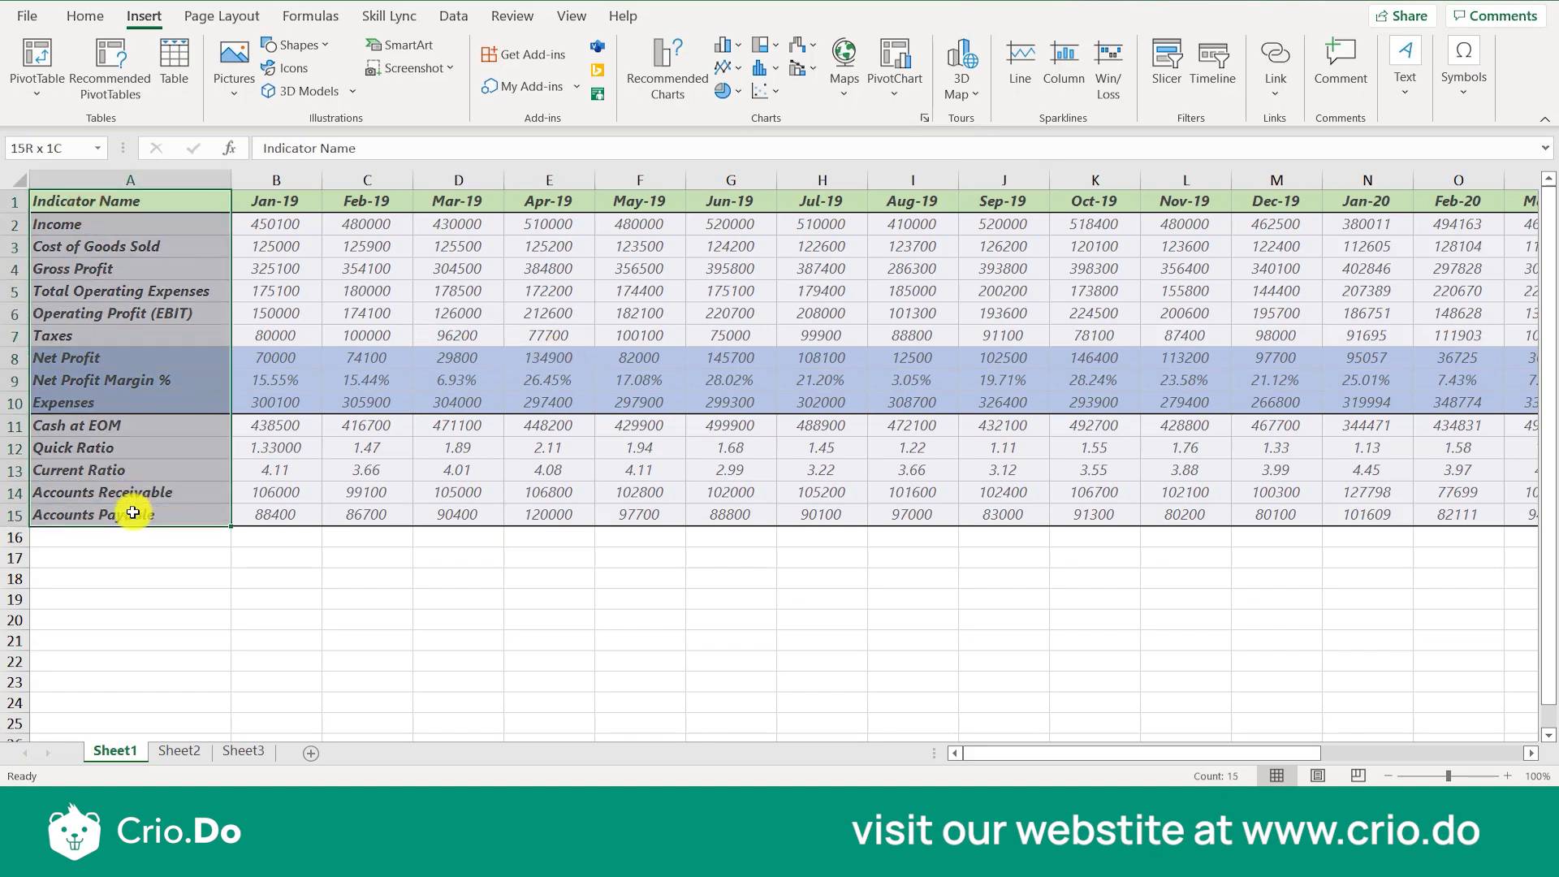
{"action": "left_click_drag", "start_coordinate": [133, 512], "coordinate": [269, 513]}
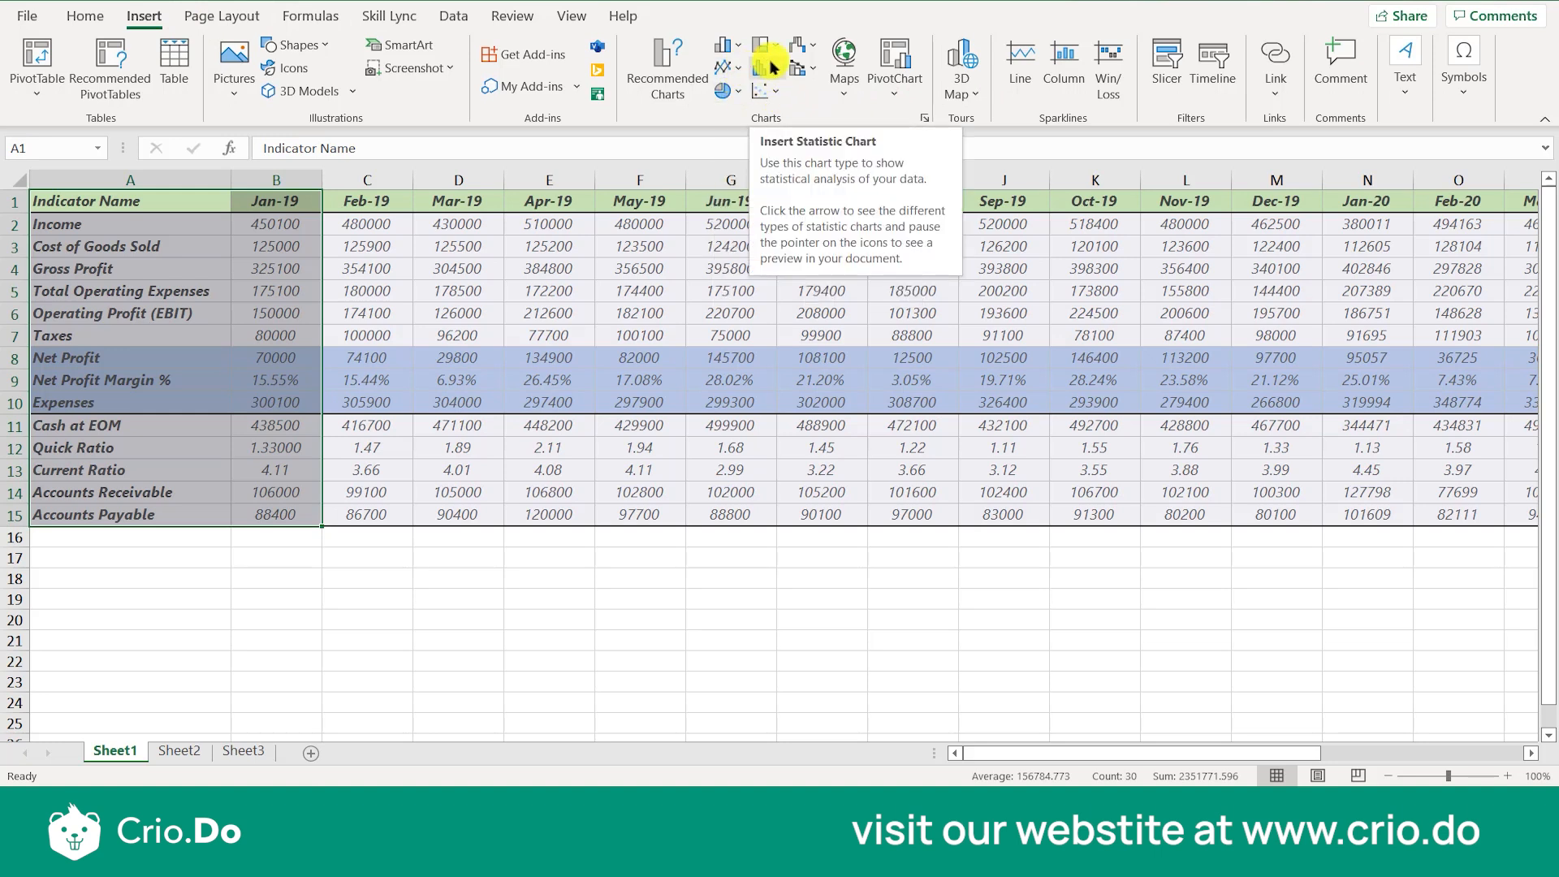
{"action": "left_click", "coordinate": [725, 52]}
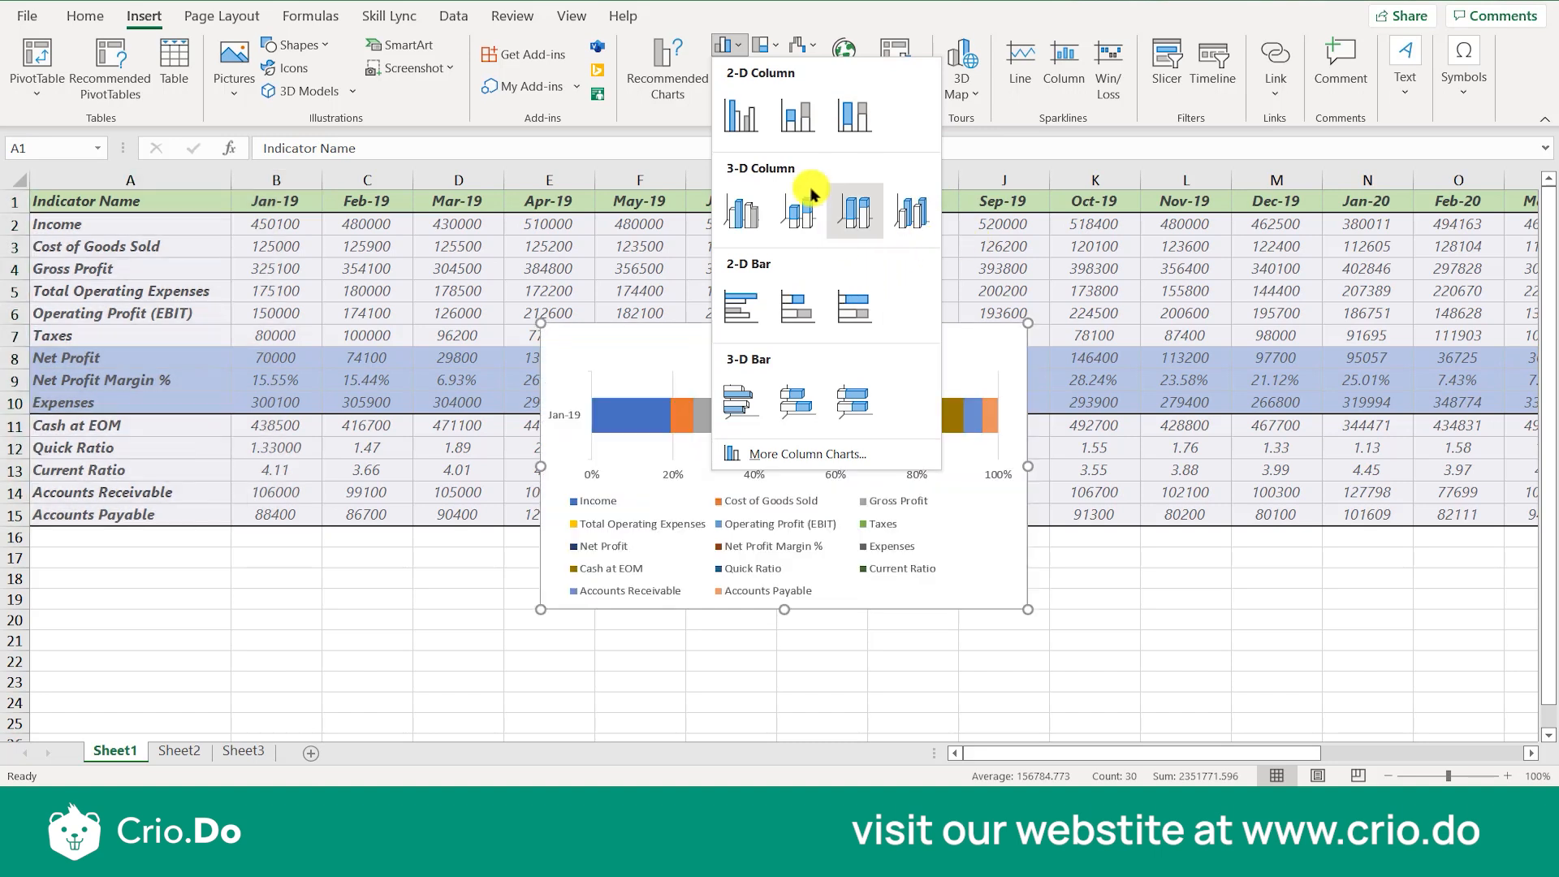
{"action": "left_click", "coordinate": [741, 119]}
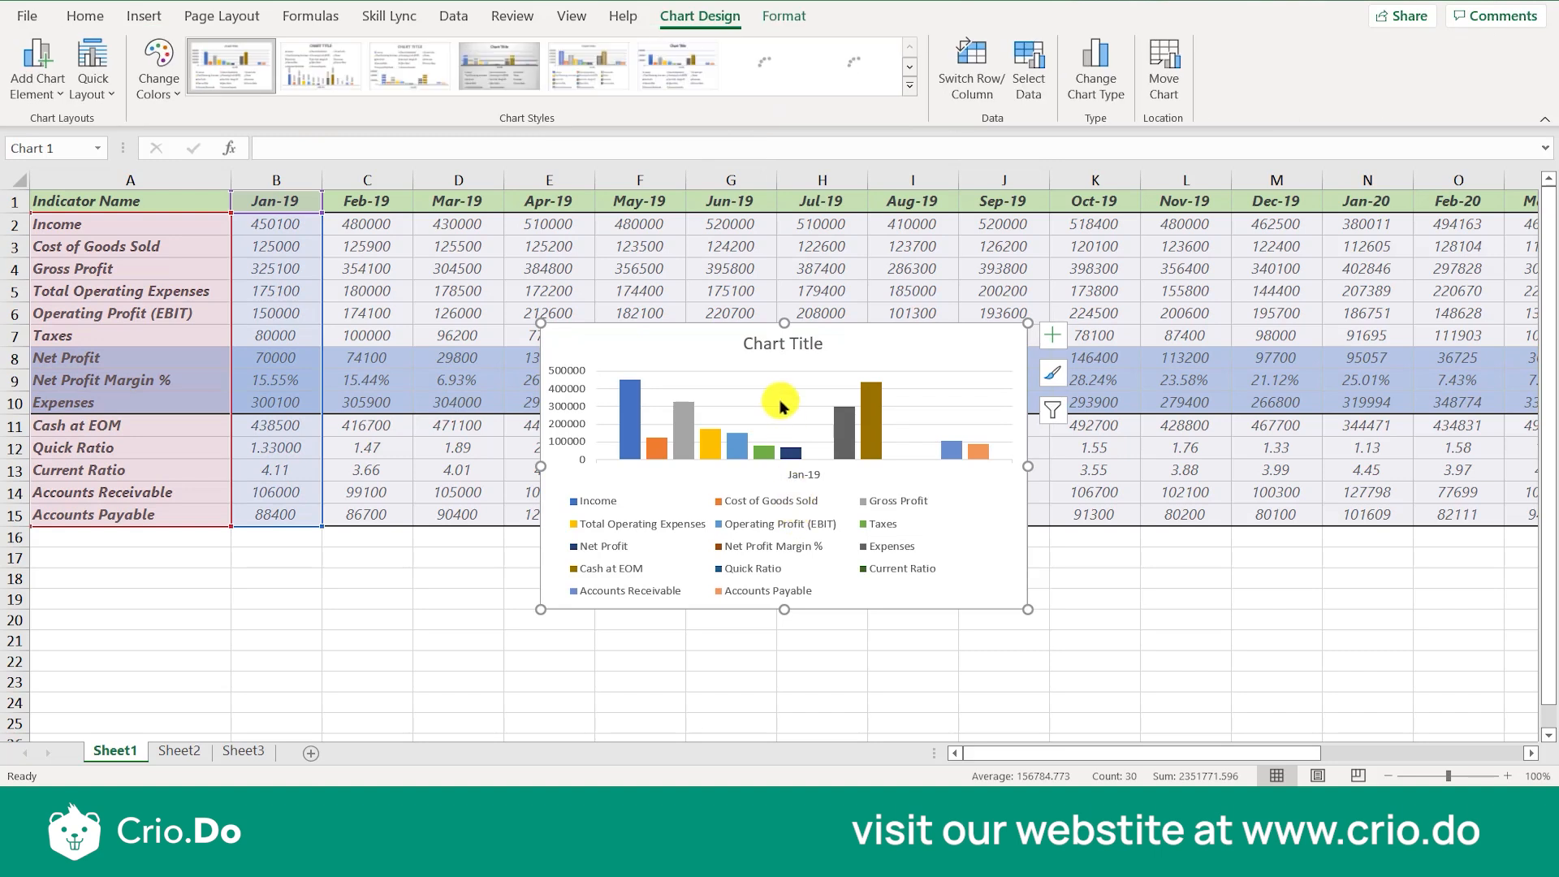
{"action": "left_click", "coordinate": [763, 351]}
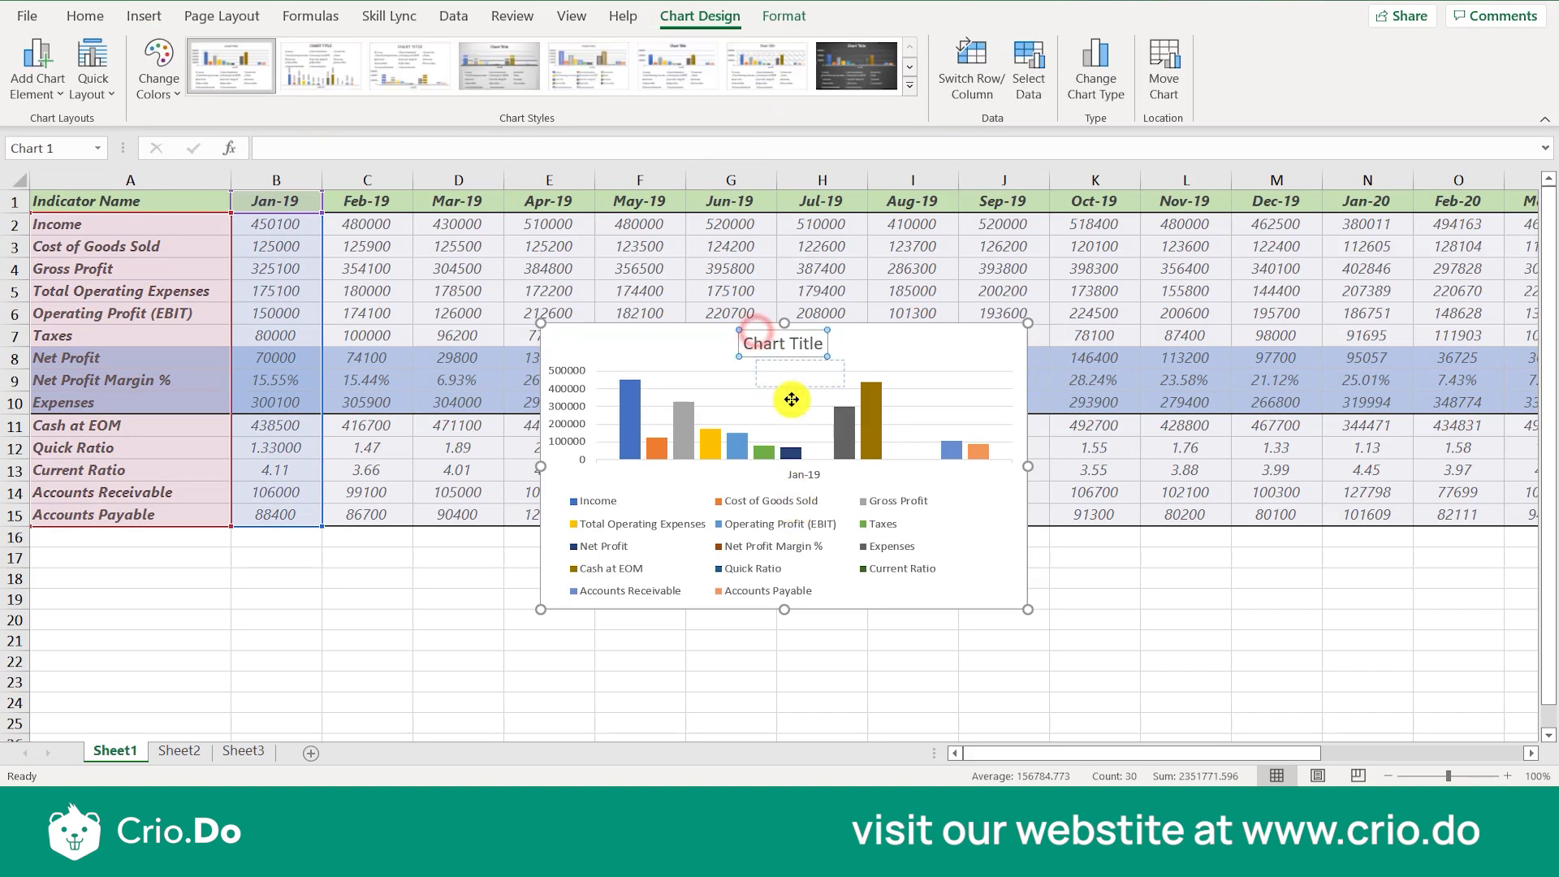
{"action": "left_click_drag", "start_coordinate": [826, 423], "coordinate": [755, 338]}
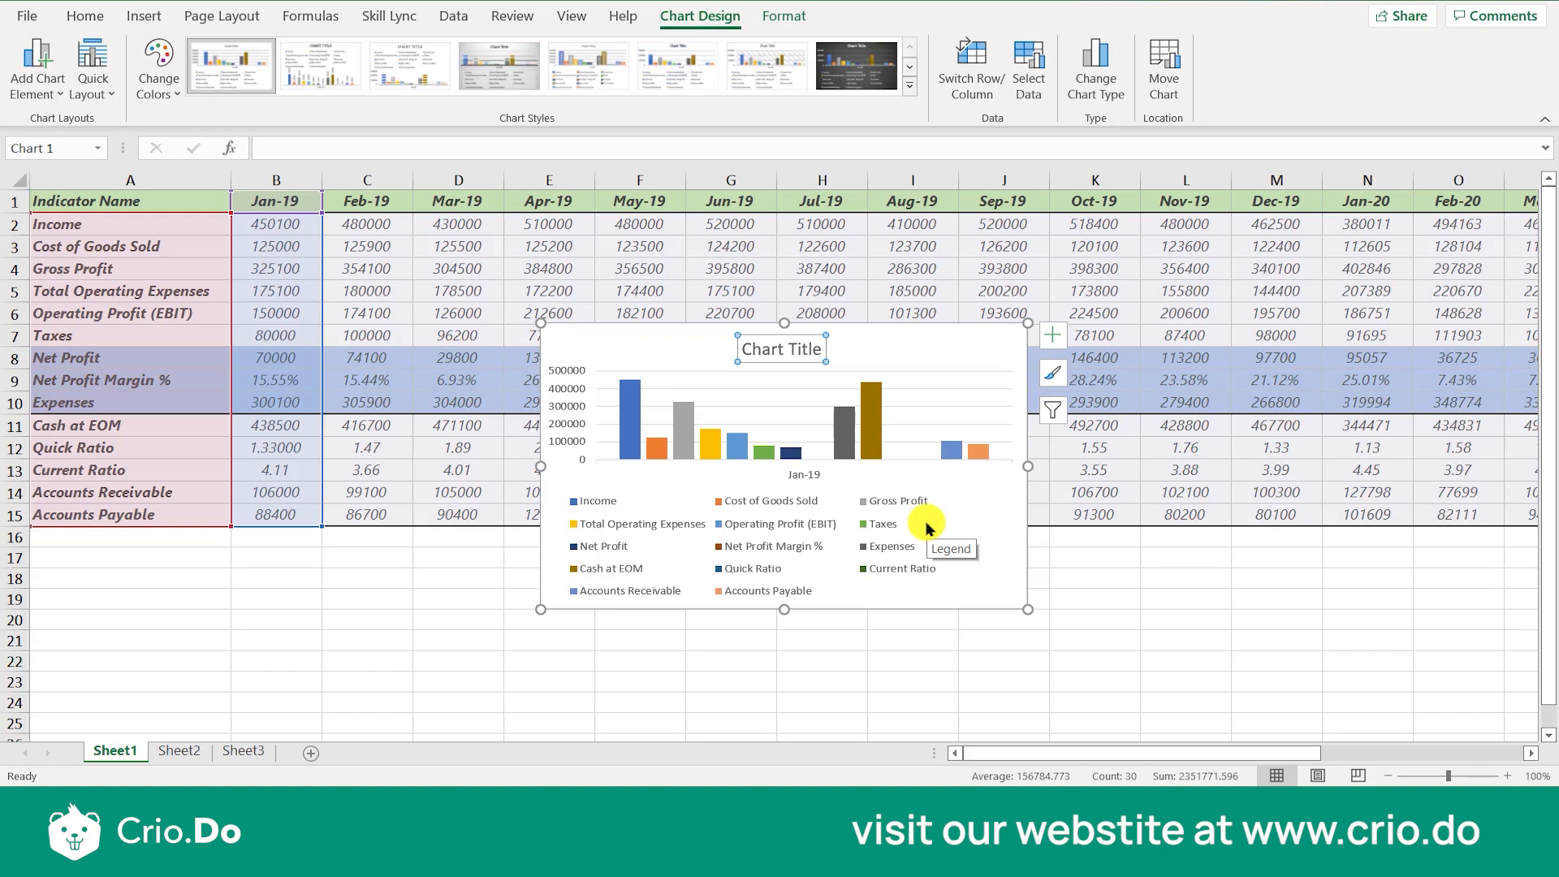
Step: Examine the chart's legend entries and match them with the Jan-19 columns
{"action": "left_click", "coordinate": [604, 504]}
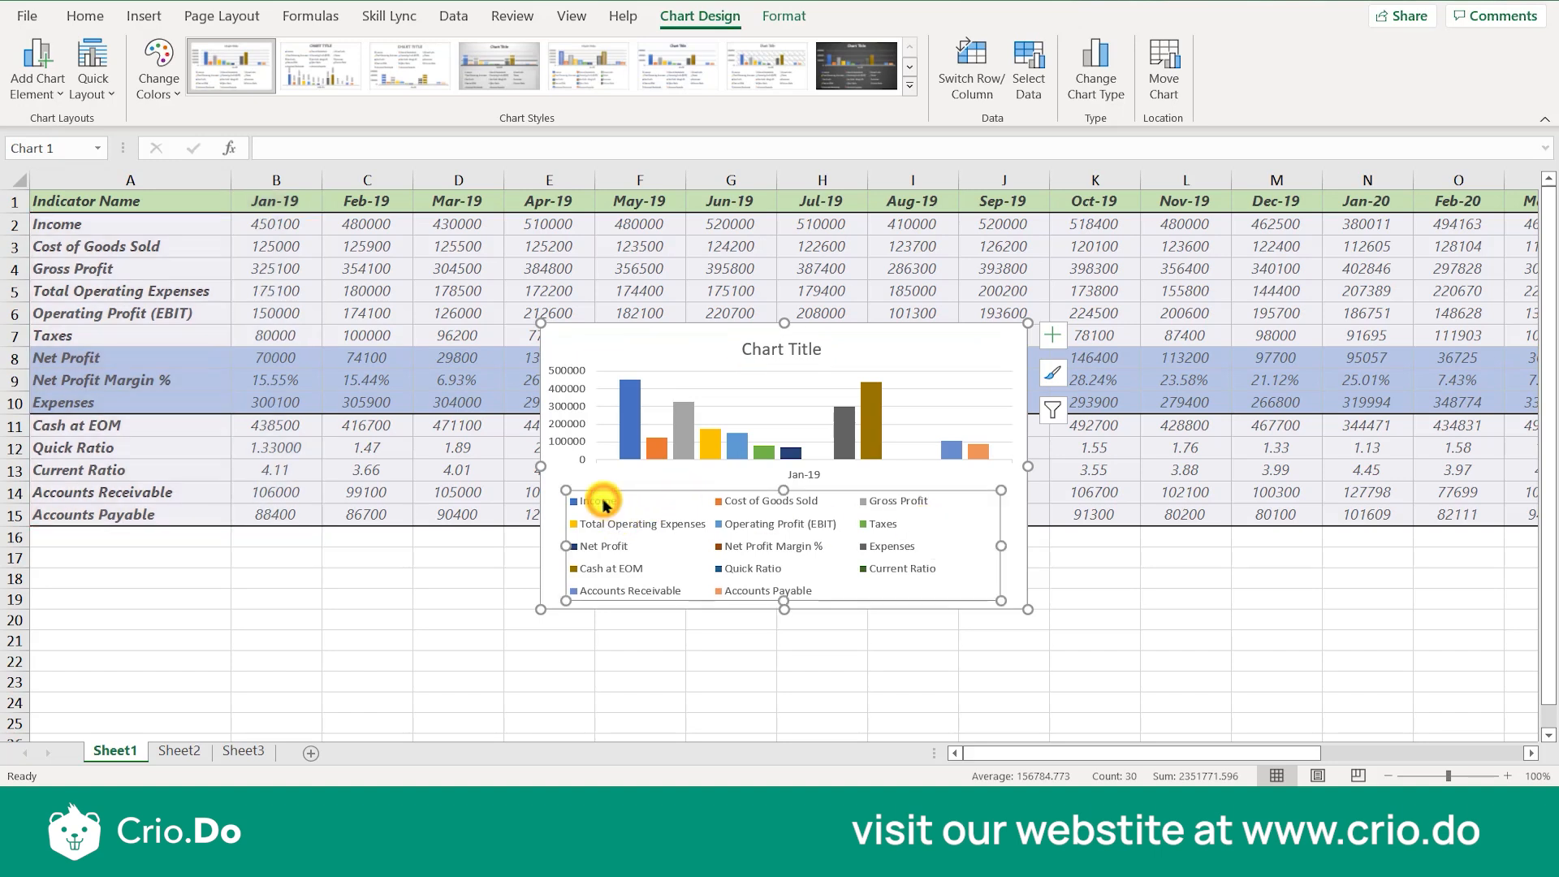
{"action": "left_click", "coordinate": [629, 443]}
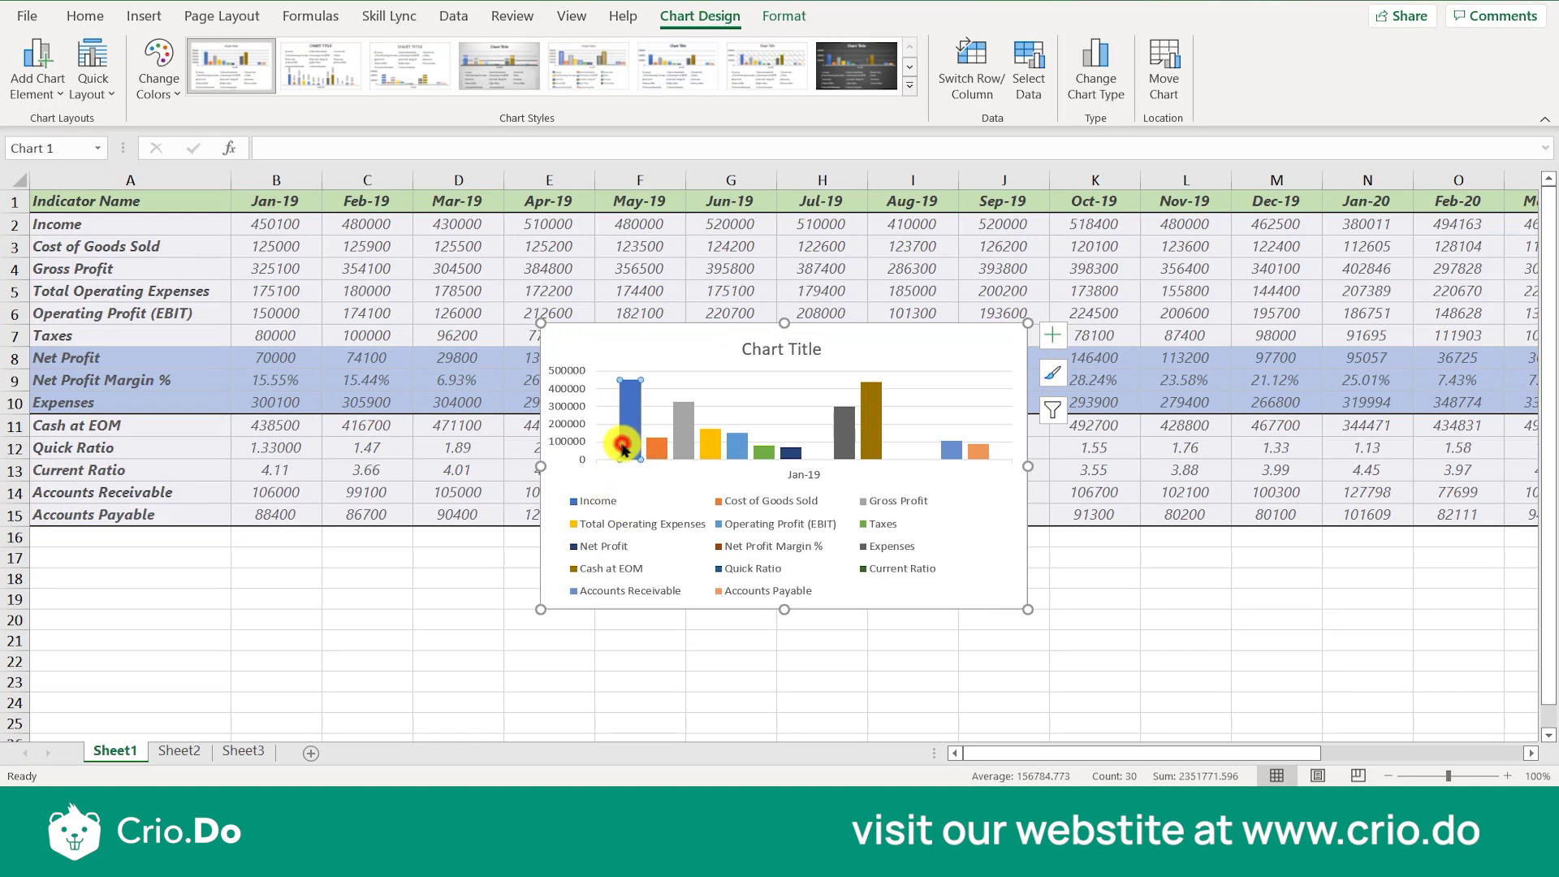
{"action": "left_click", "coordinate": [596, 520]}
{"action": "left_click", "coordinate": [593, 524]}
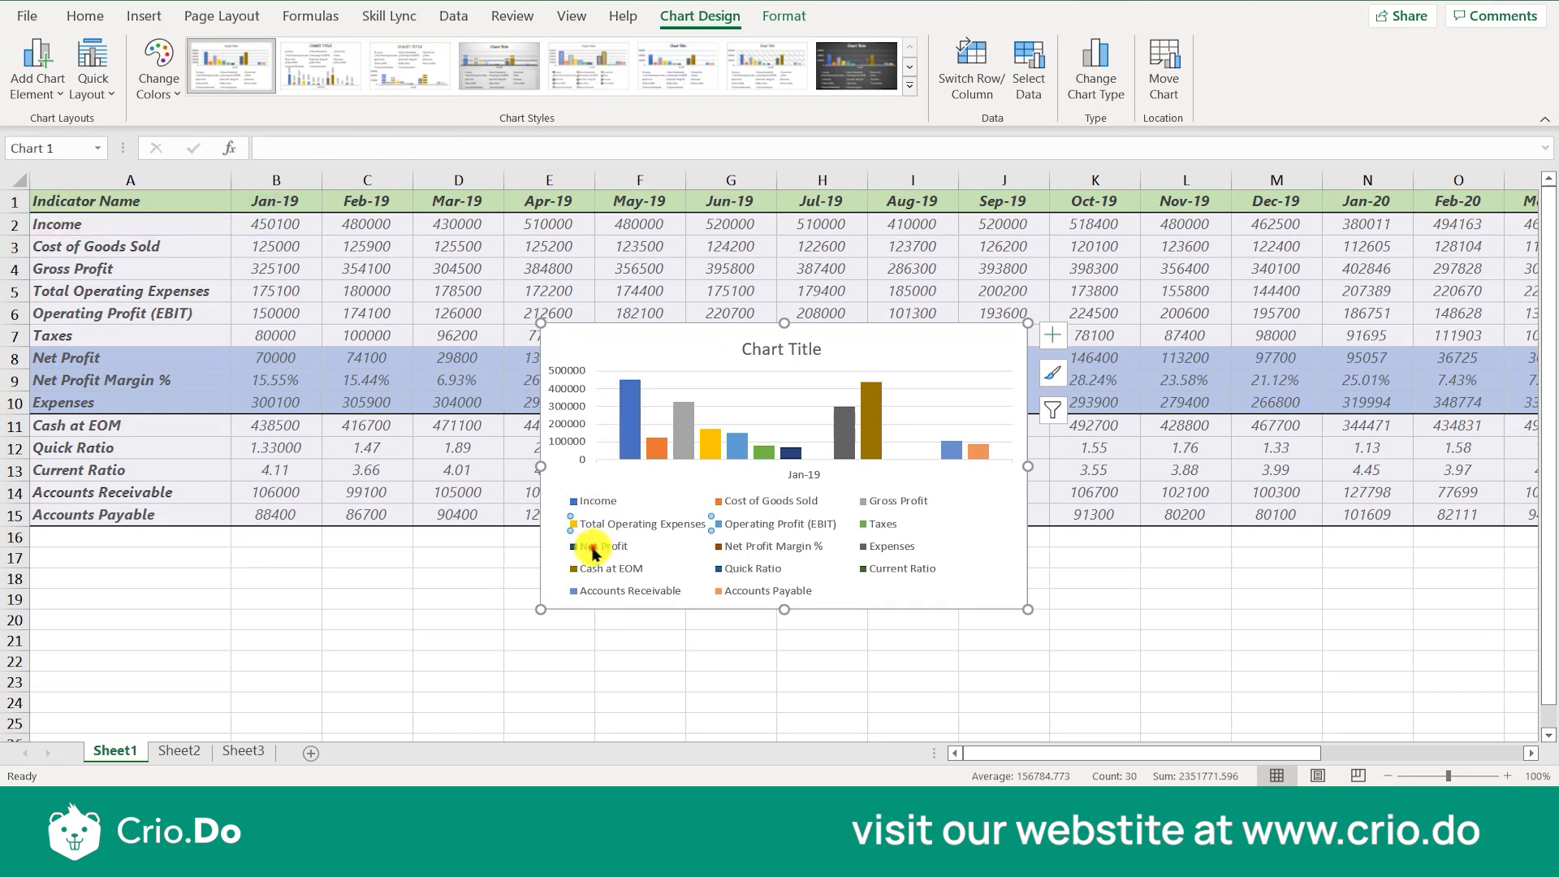
{"action": "left_click", "coordinate": [595, 573]}
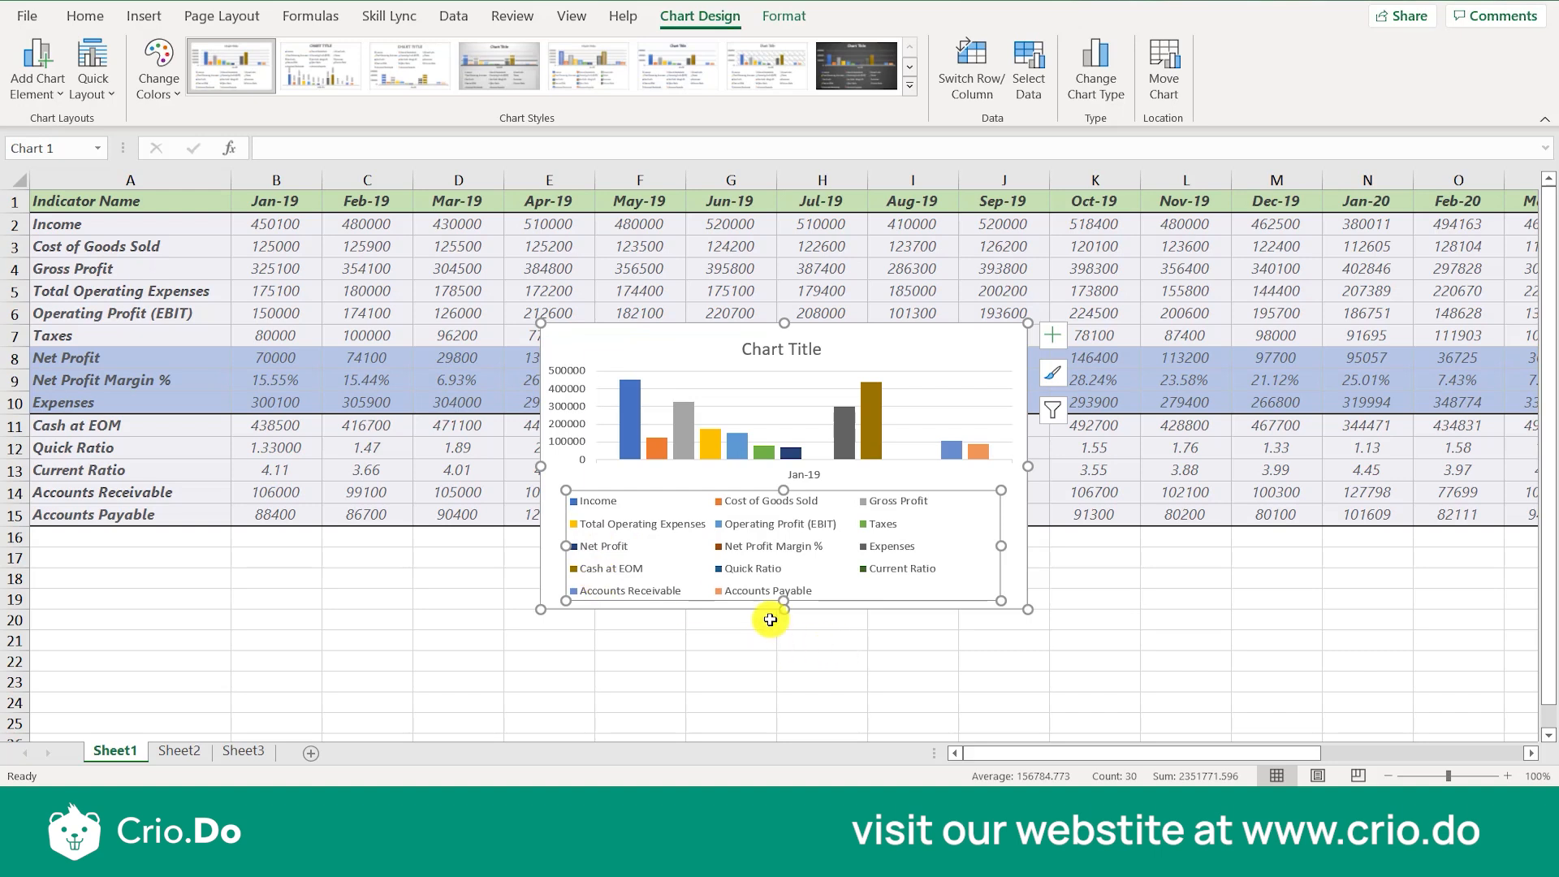
{"action": "left_click", "coordinate": [808, 555]}
{"action": "left_click", "coordinate": [743, 571]}
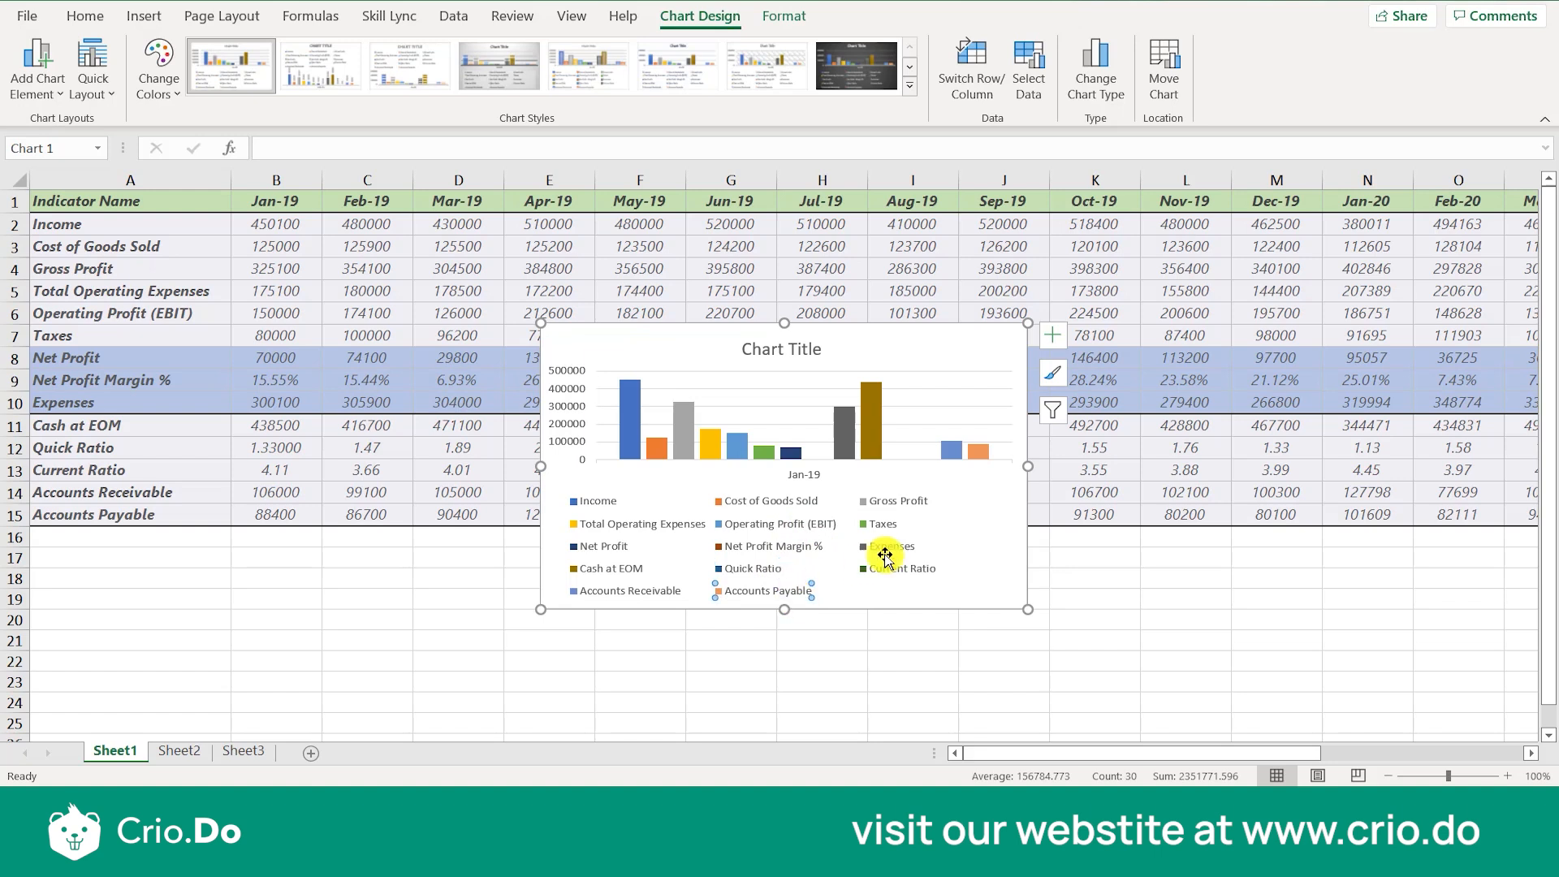
{"action": "left_click", "coordinate": [918, 510]}
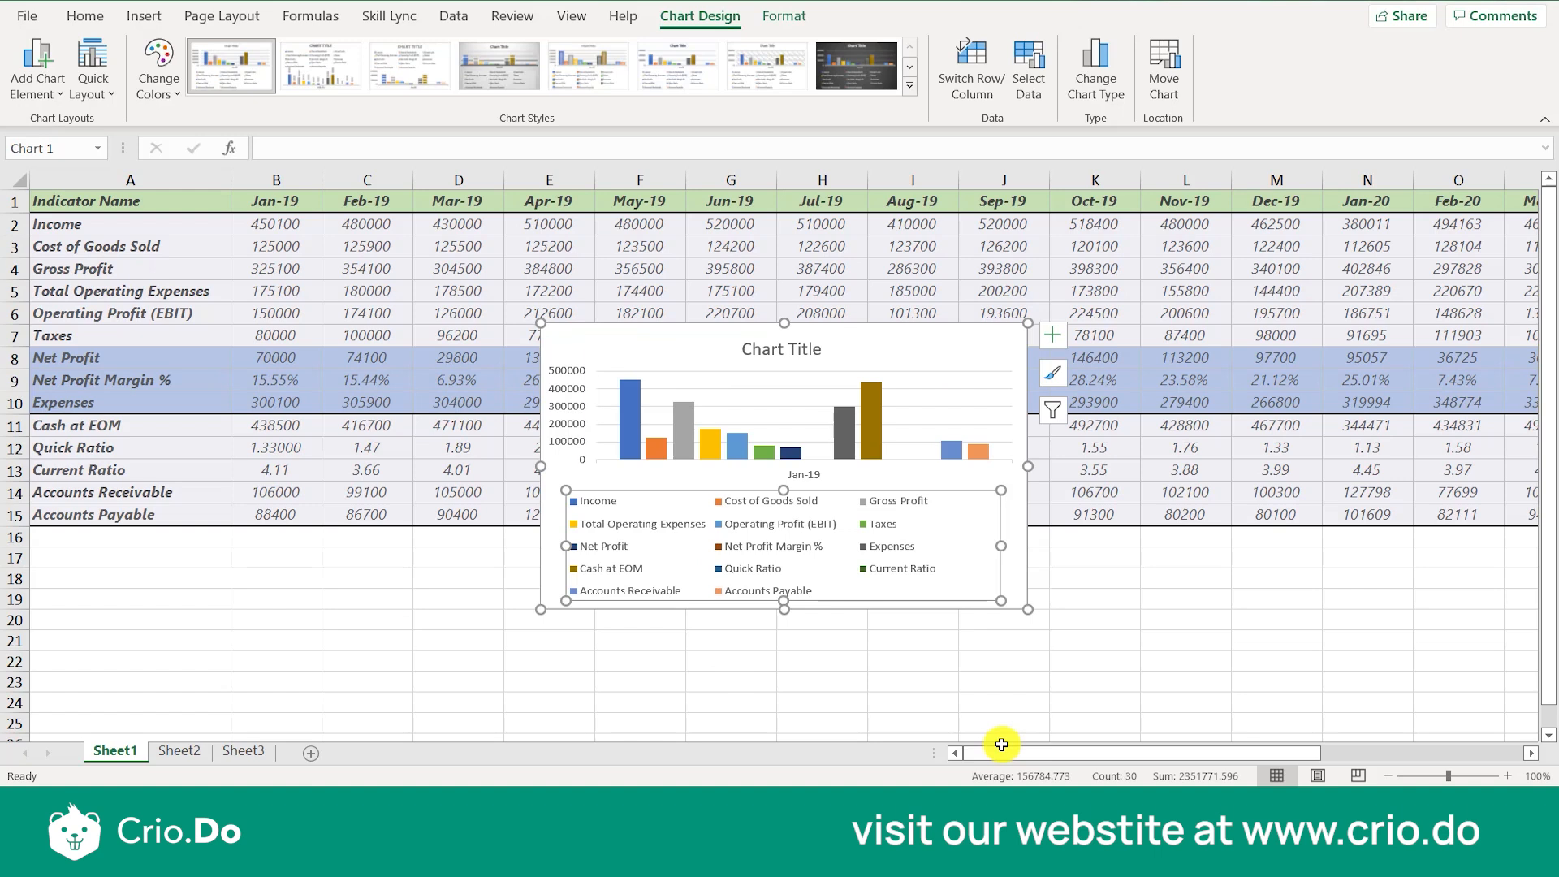
Step: Try several chart styles, ending with the gradient columns and bold capitalised title, and apply the third Colorful palette
{"action": "left_click", "coordinate": [909, 86]}
{"action": "left_click", "coordinate": [577, 134]}
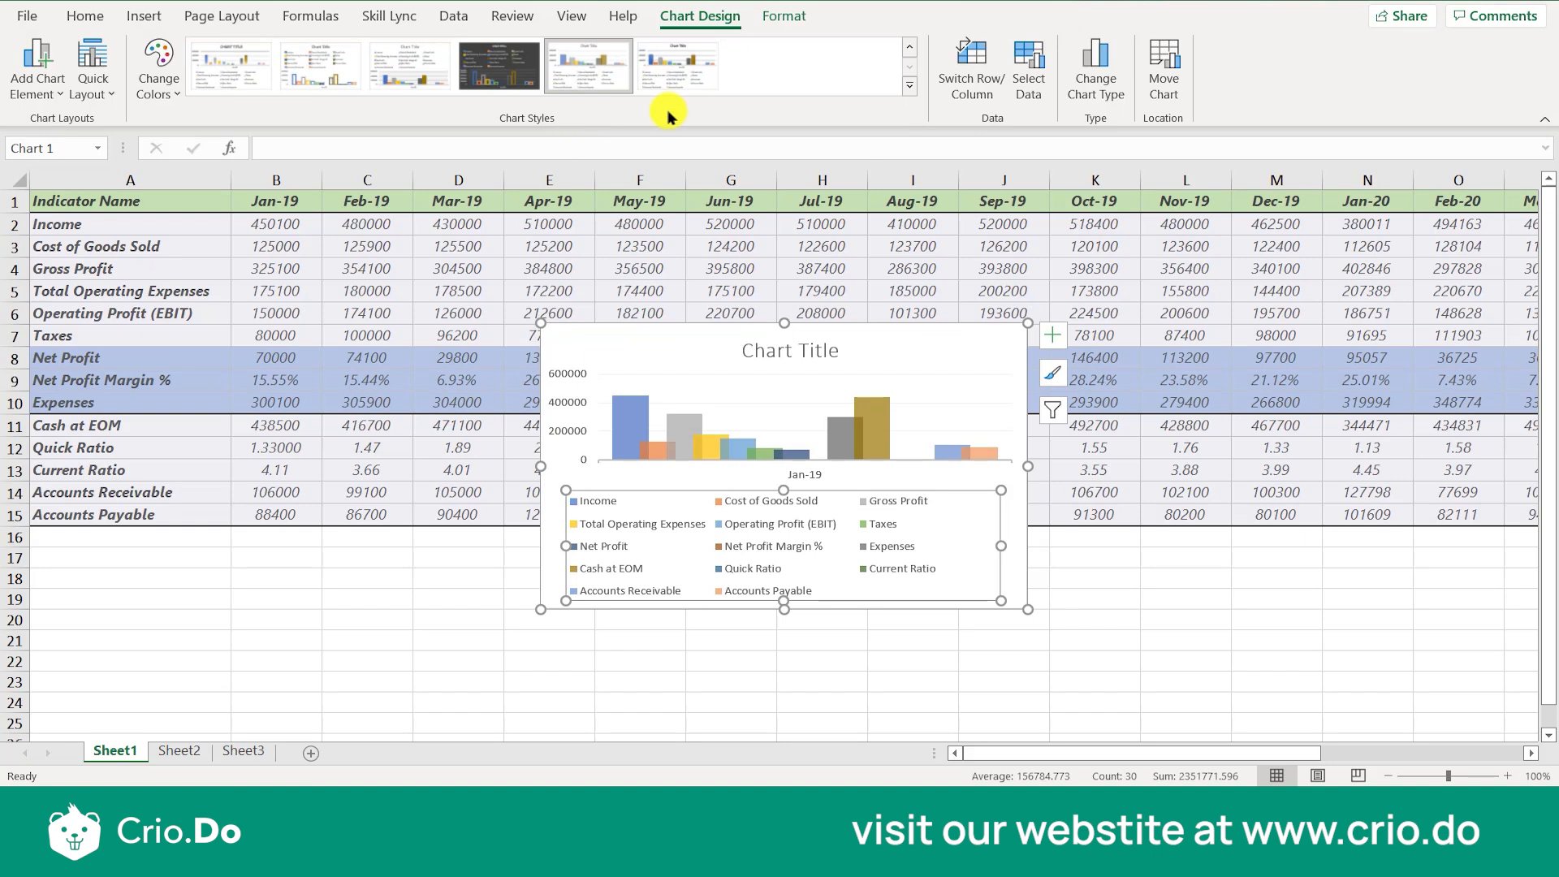
{"action": "left_click", "coordinate": [493, 81]}
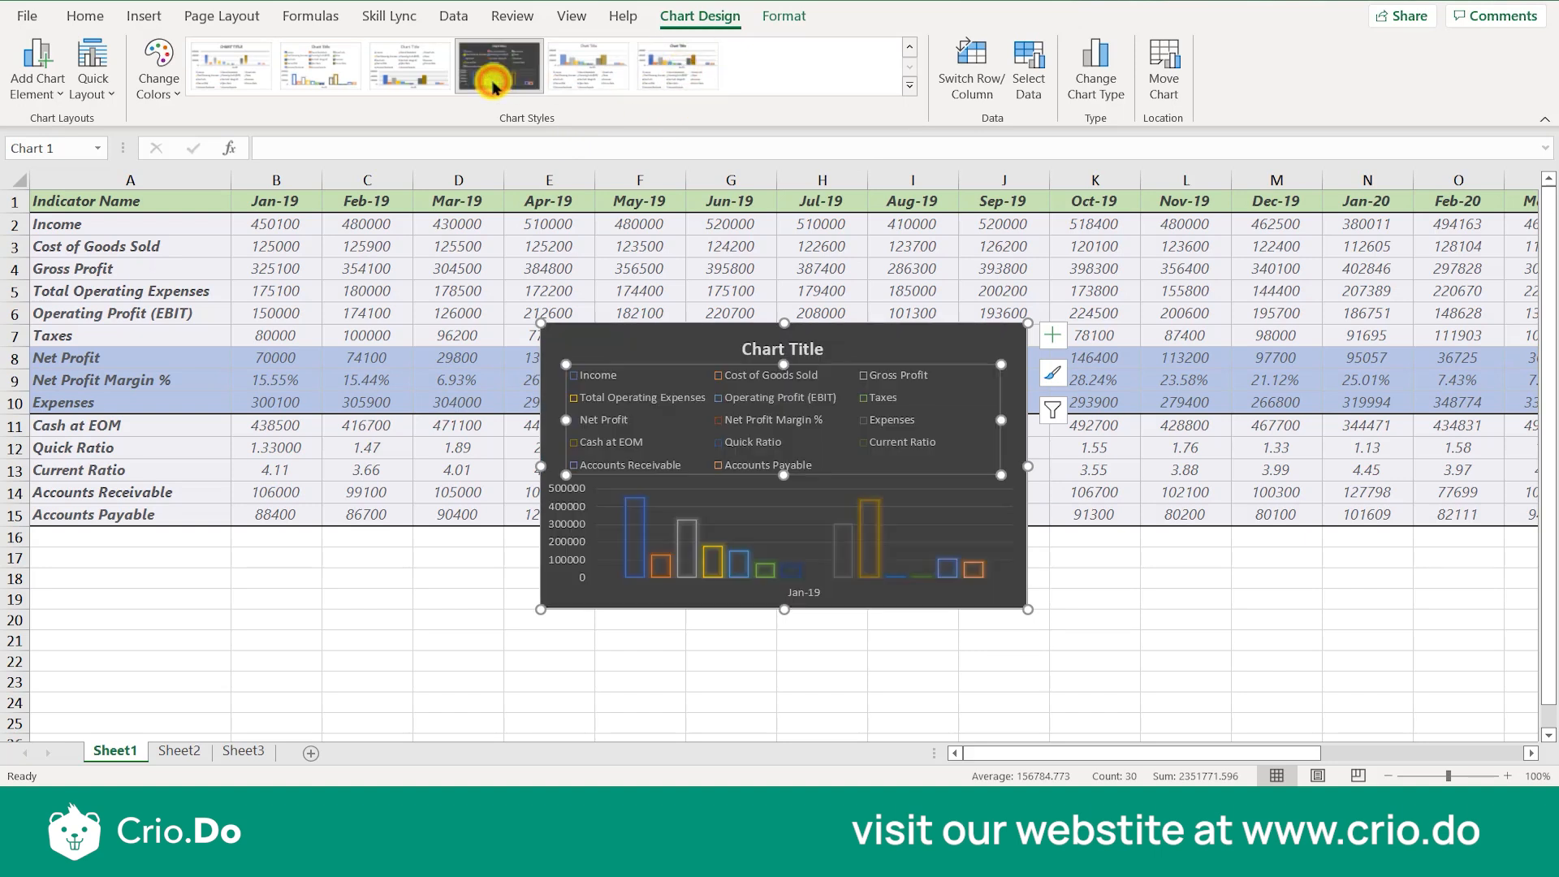
{"action": "left_click", "coordinate": [254, 77]}
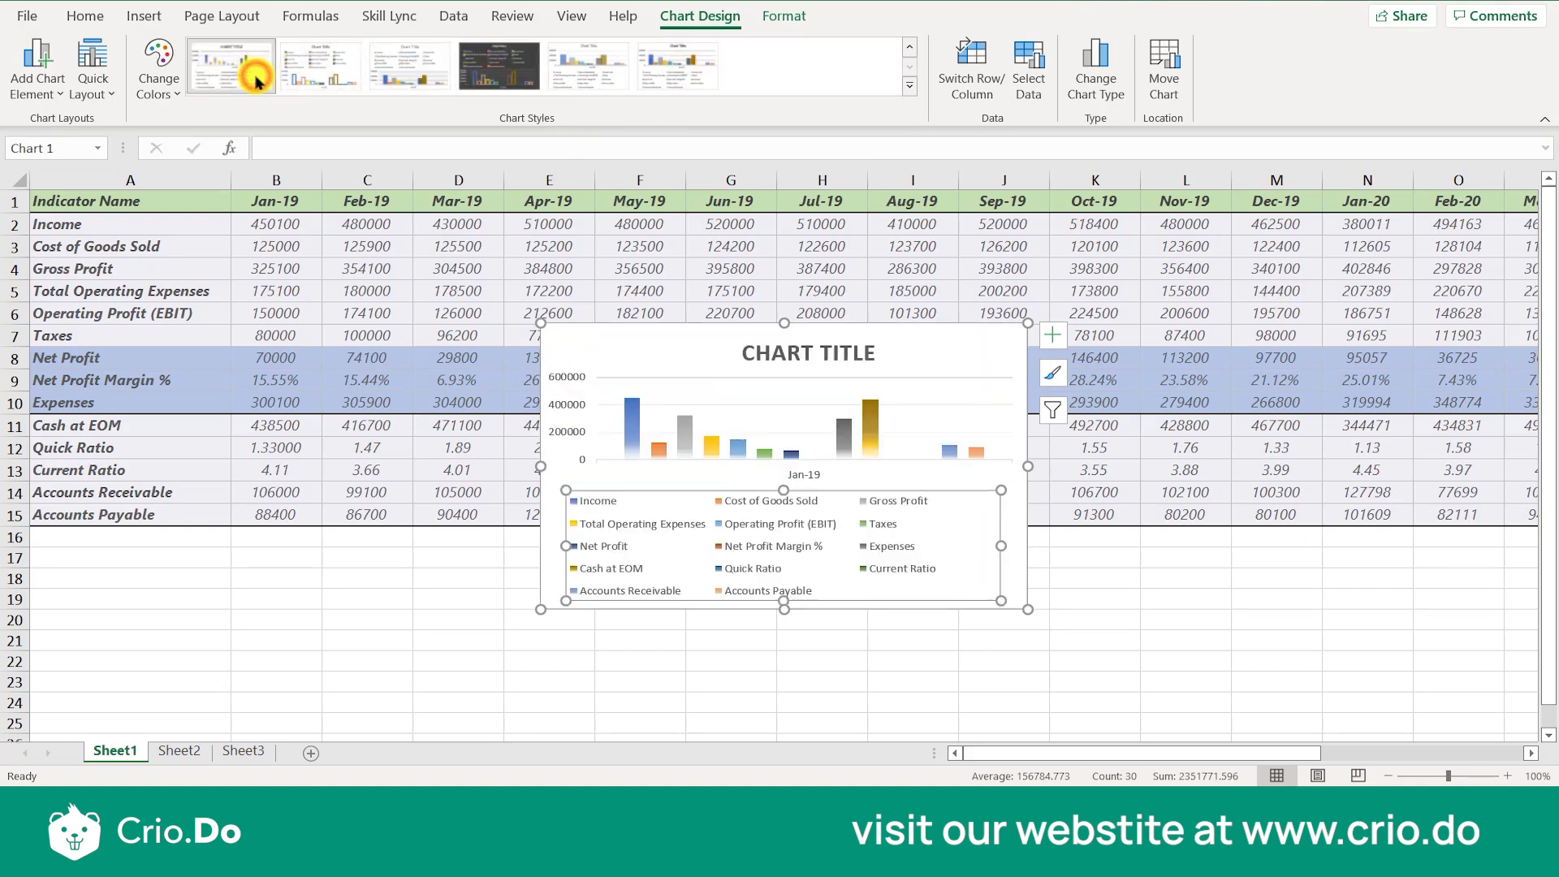
{"action": "left_click", "coordinate": [910, 86]}
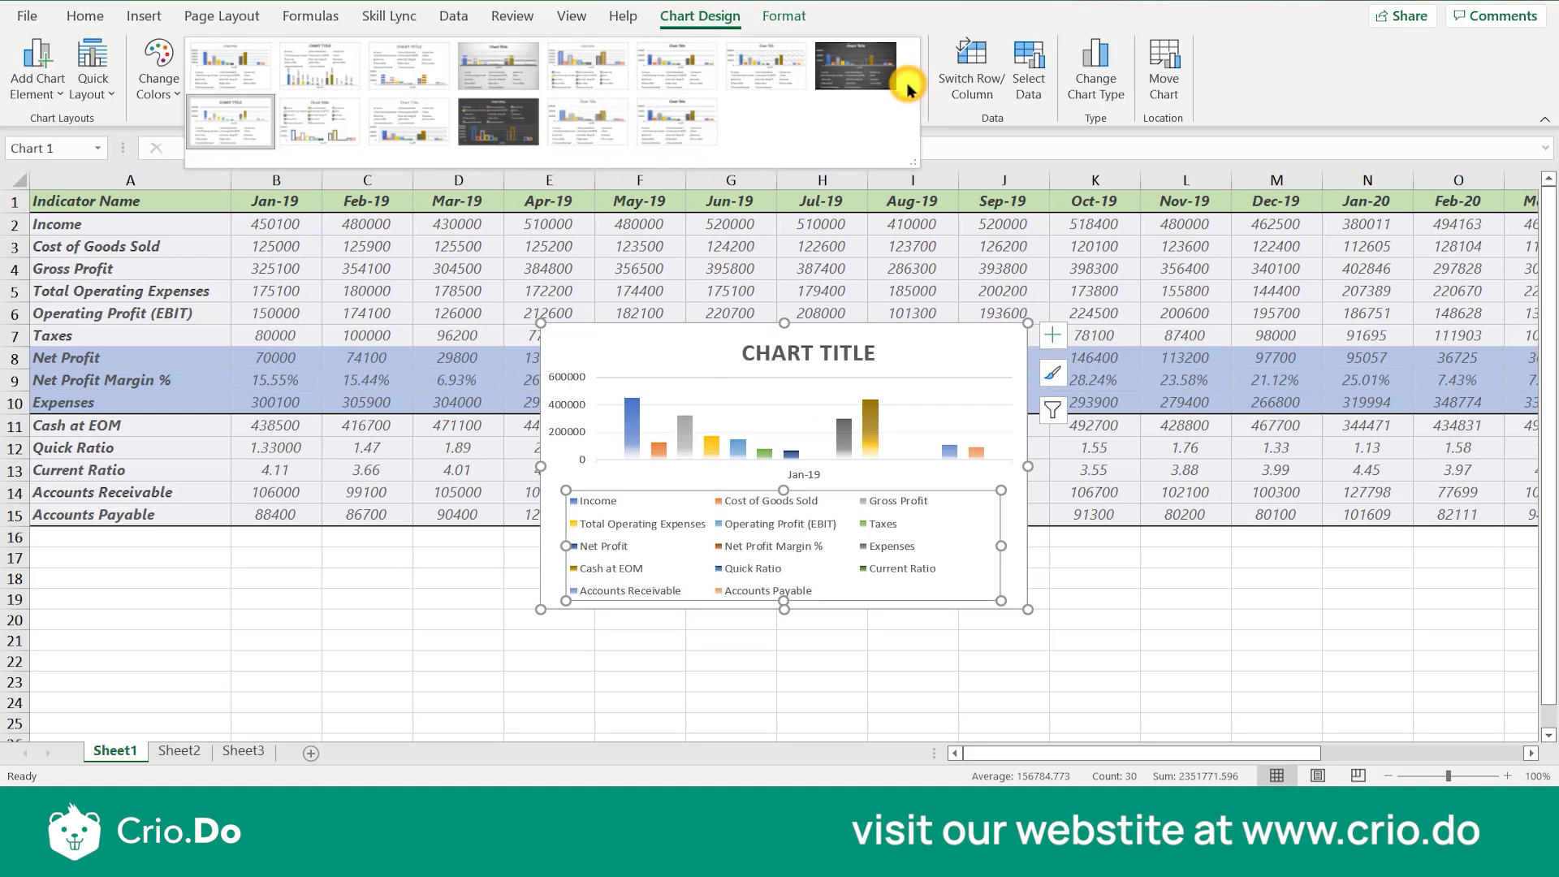
{"action": "left_click", "coordinate": [159, 69]}
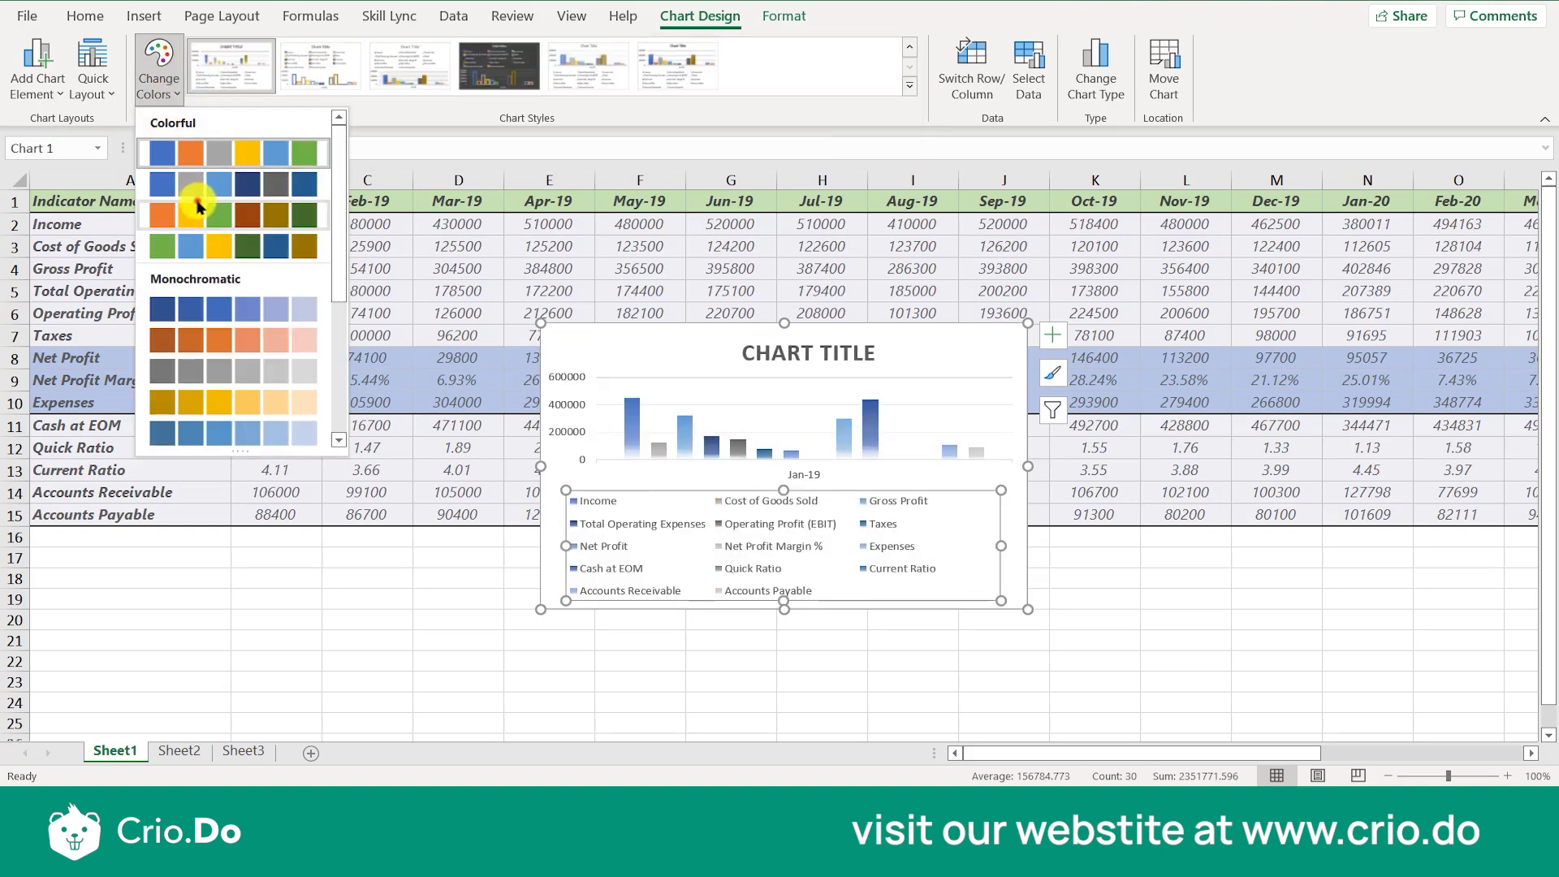
{"action": "left_click", "coordinate": [198, 207]}
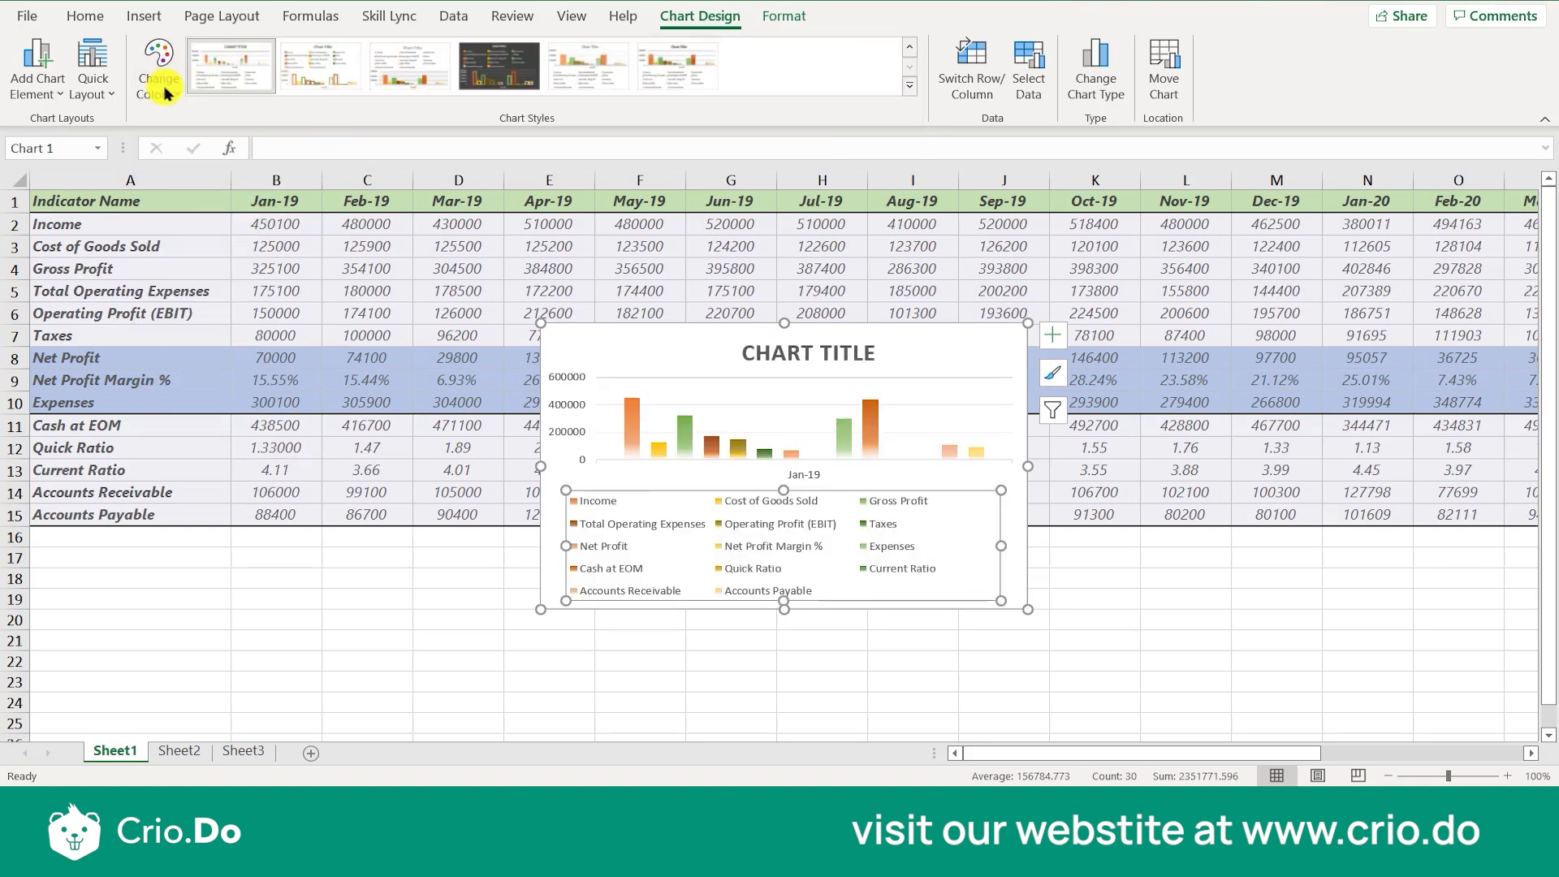
Step: Try the quick layout with a data table and axis title on the chart, and undo it
{"action": "left_click", "coordinate": [92, 75]}
{"action": "left_click", "coordinate": [167, 205]}
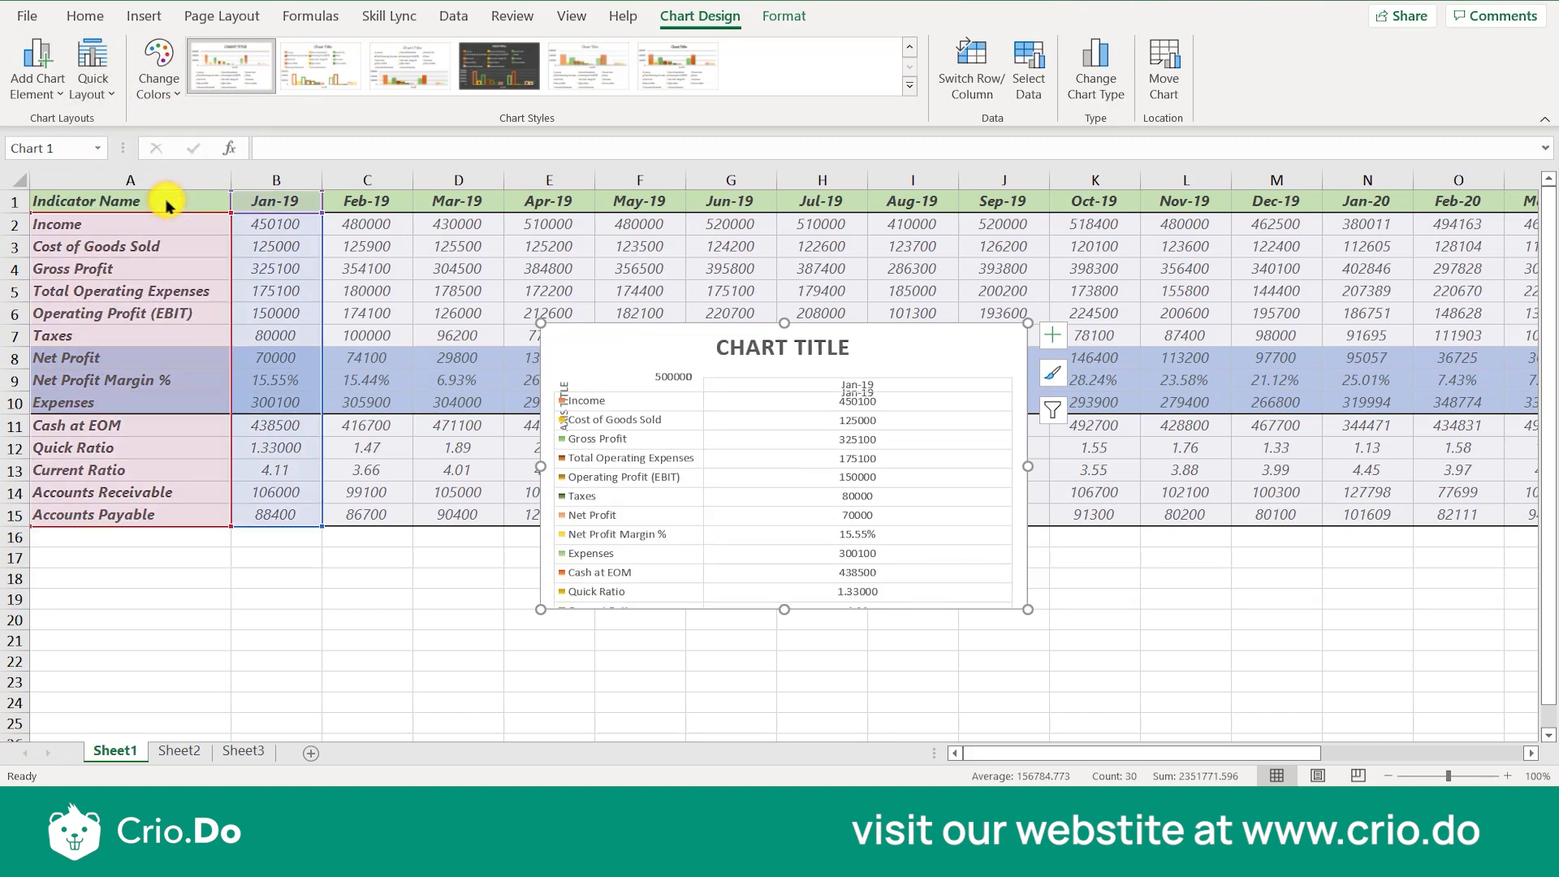
{"action": "left_click_drag", "start_coordinate": [769, 497], "coordinate": [800, 492]}
{"action": "key", "text": "ctrl+z"}
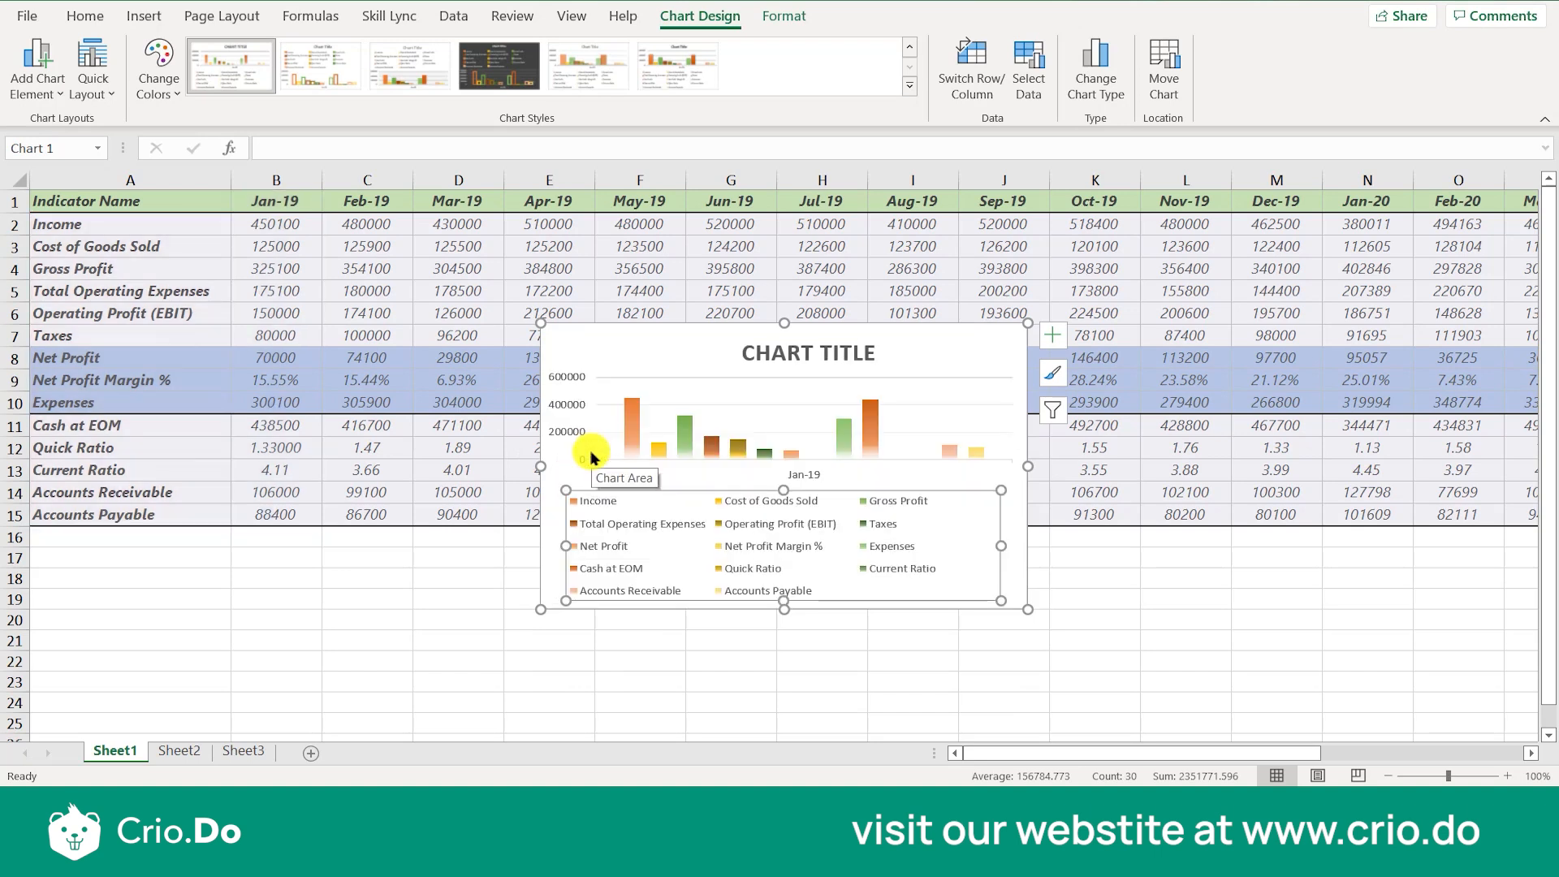
Step: Try the quick layout with the legend beside the columns, and switch to the one with data labels and the legend above them
{"action": "left_click", "coordinate": [96, 86]}
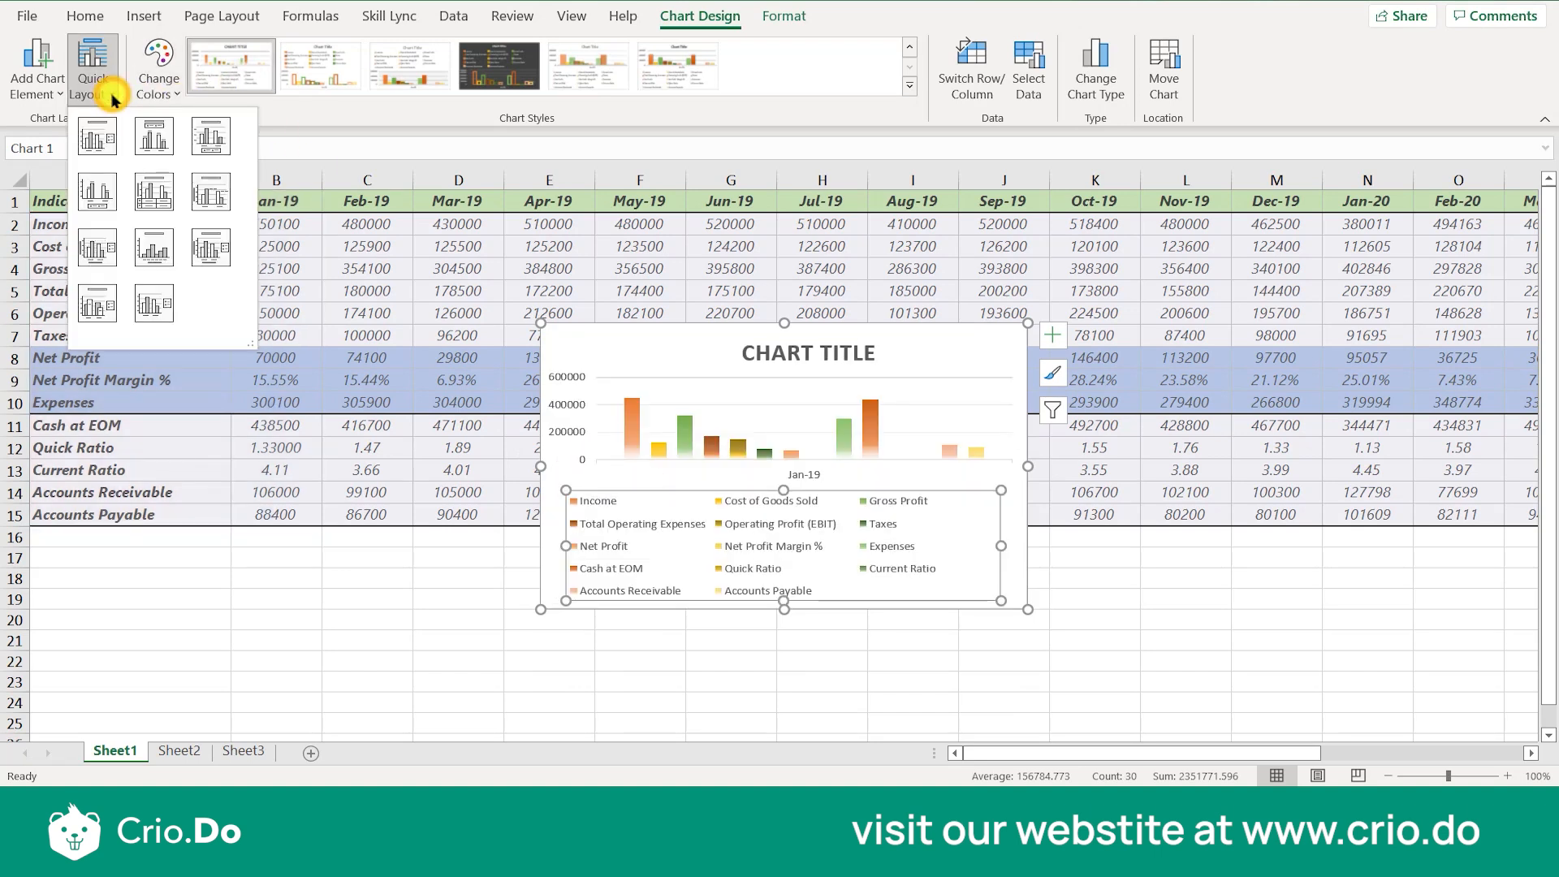
{"action": "left_click", "coordinate": [103, 136]}
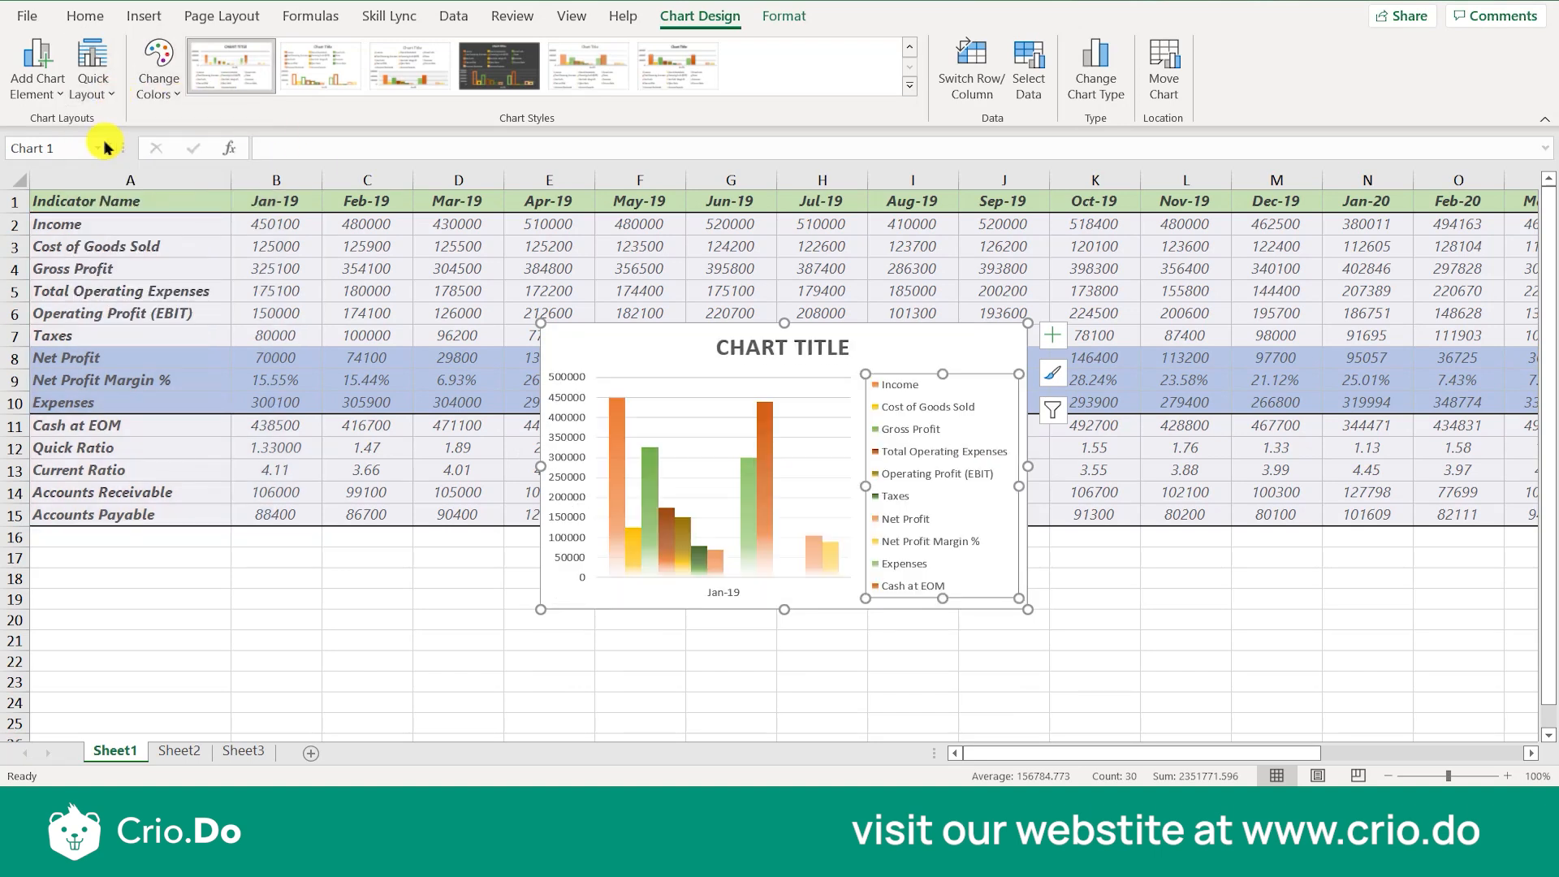
{"action": "left_click", "coordinate": [106, 103]}
{"action": "left_click", "coordinate": [137, 140]}
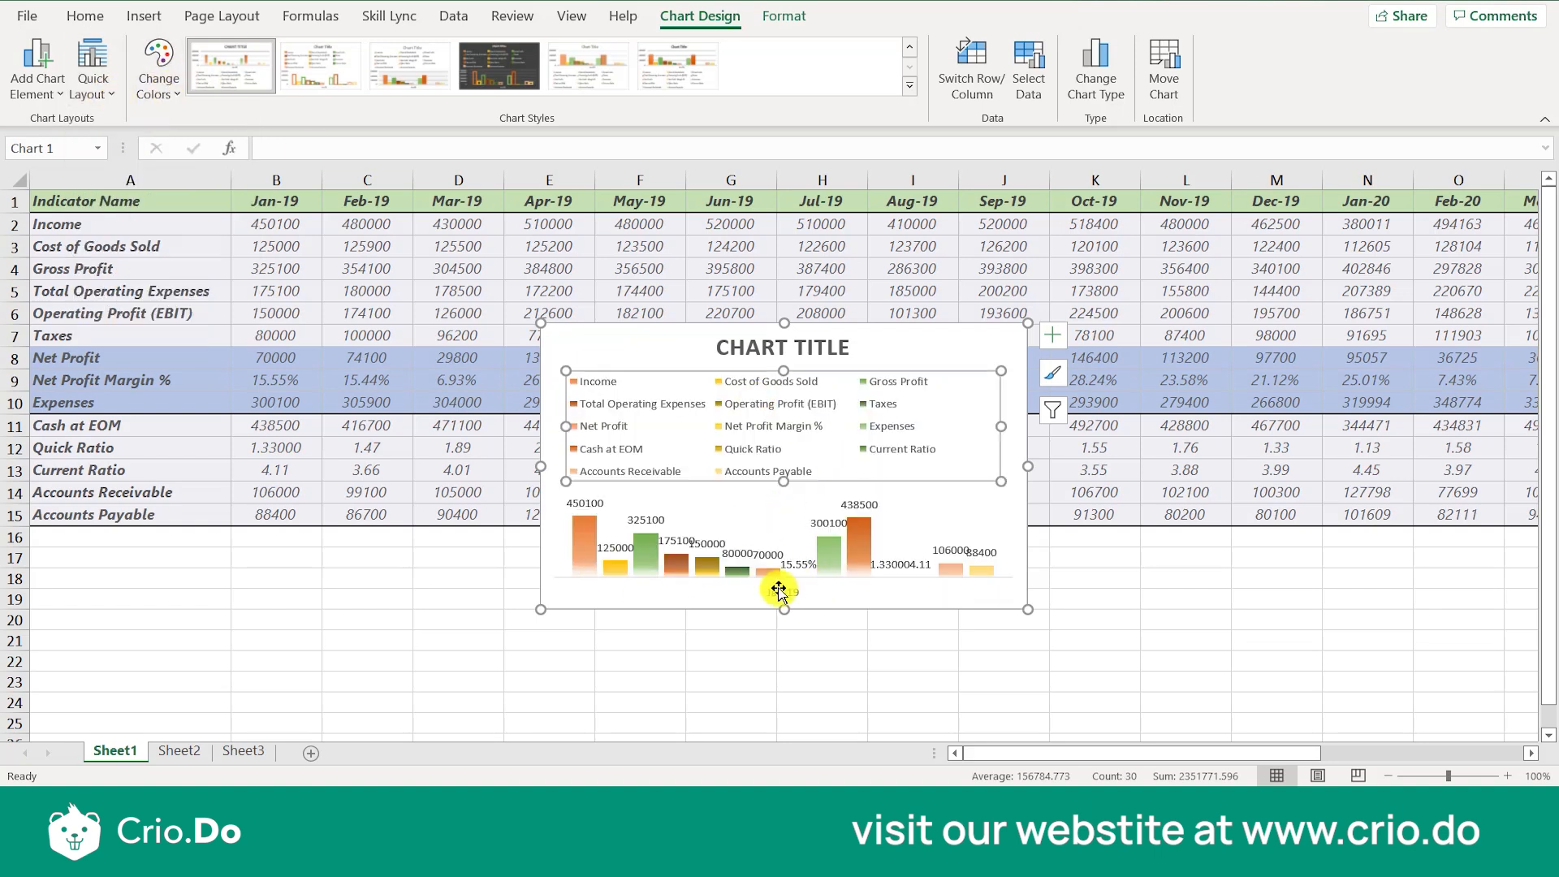
{"action": "left_click", "coordinate": [108, 98]}
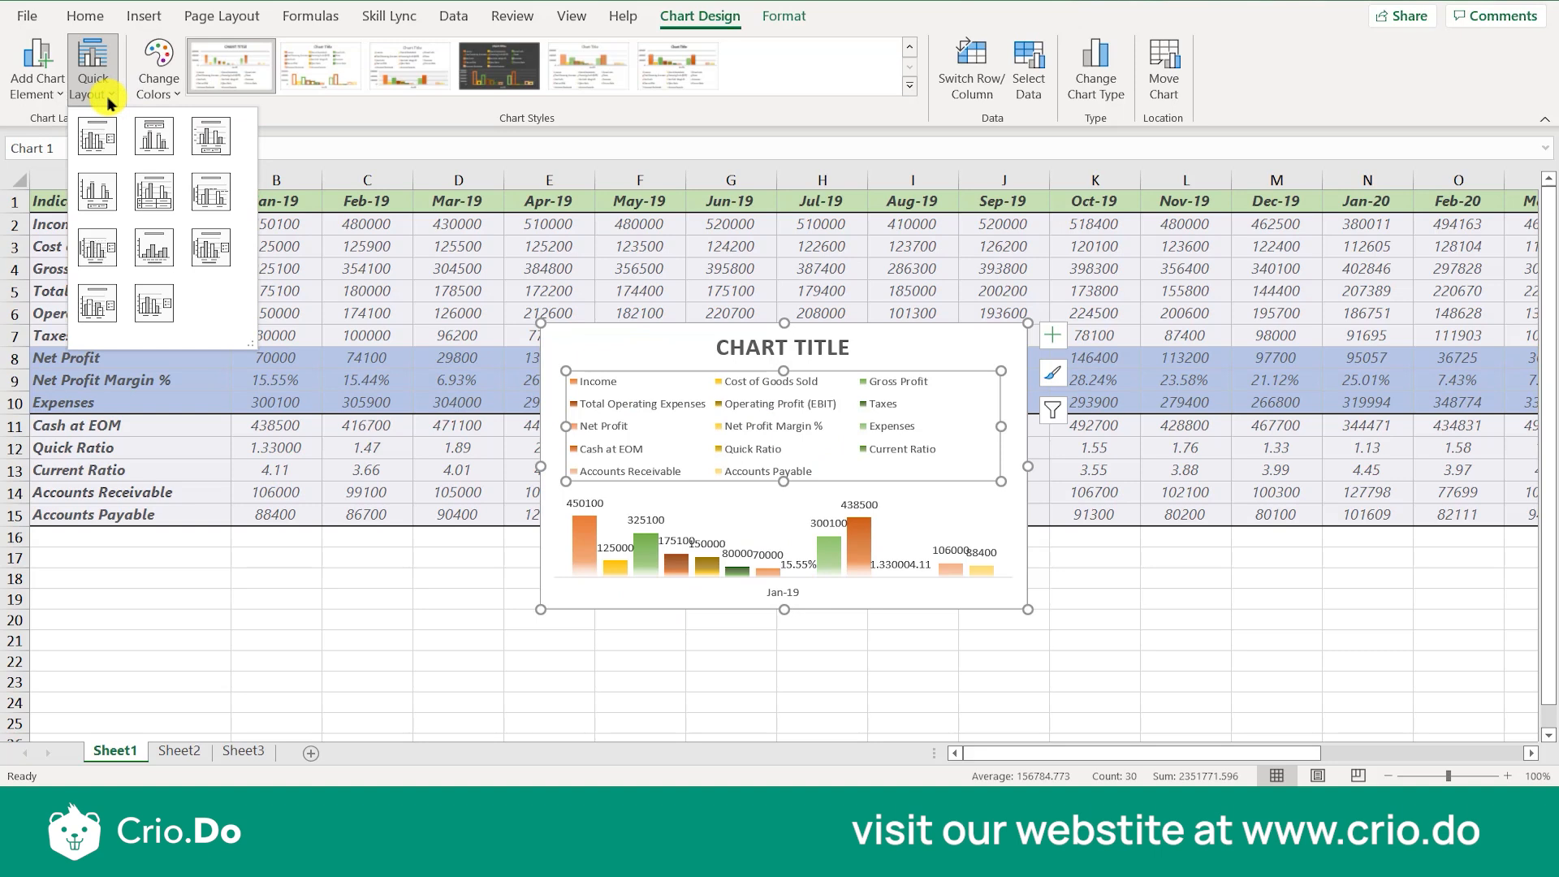
Step: Delete the Jan-19 column chart from Sheet1
{"action": "left_click", "coordinate": [845, 325]}
{"action": "left_click", "coordinate": [844, 325]}
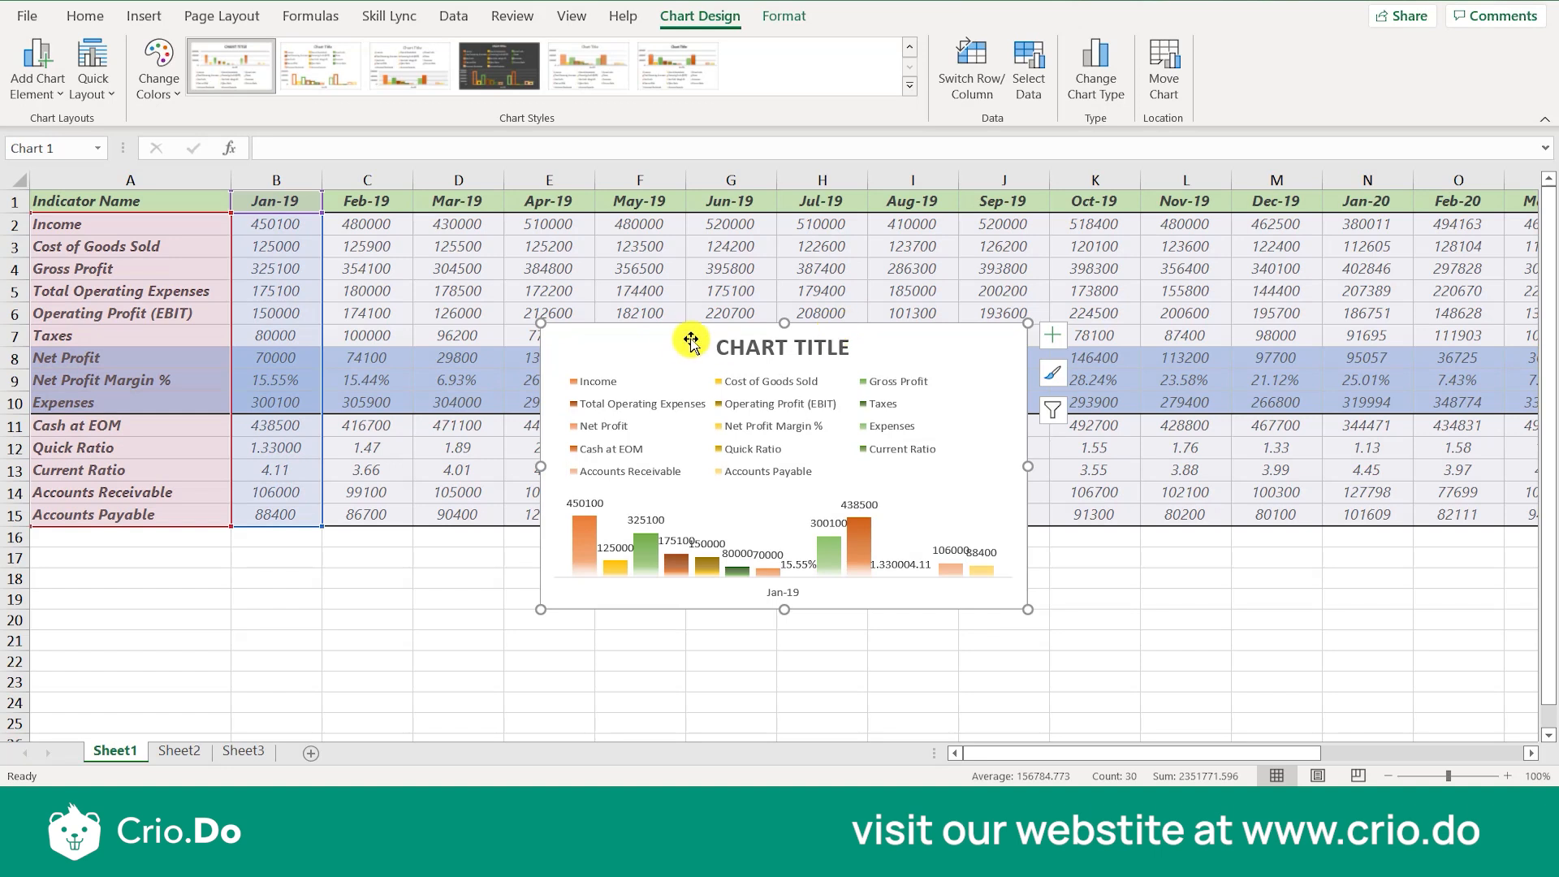
{"action": "key", "text": "Delete"}
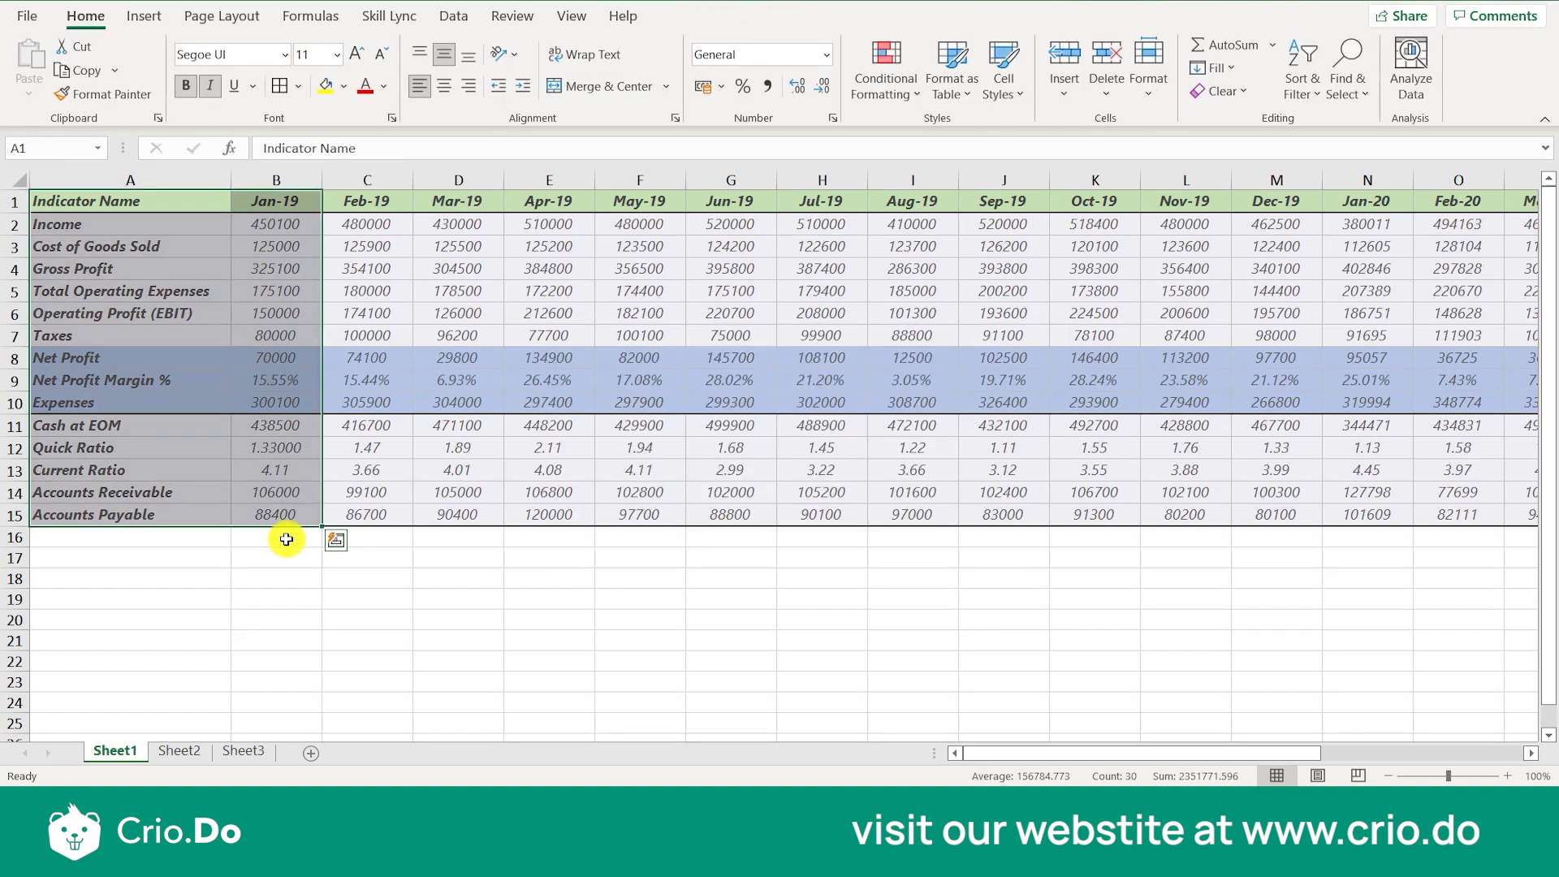
Step: Examine the Net Profit row and its monthly values in the indicator table
{"action": "left_click", "coordinate": [465, 540]}
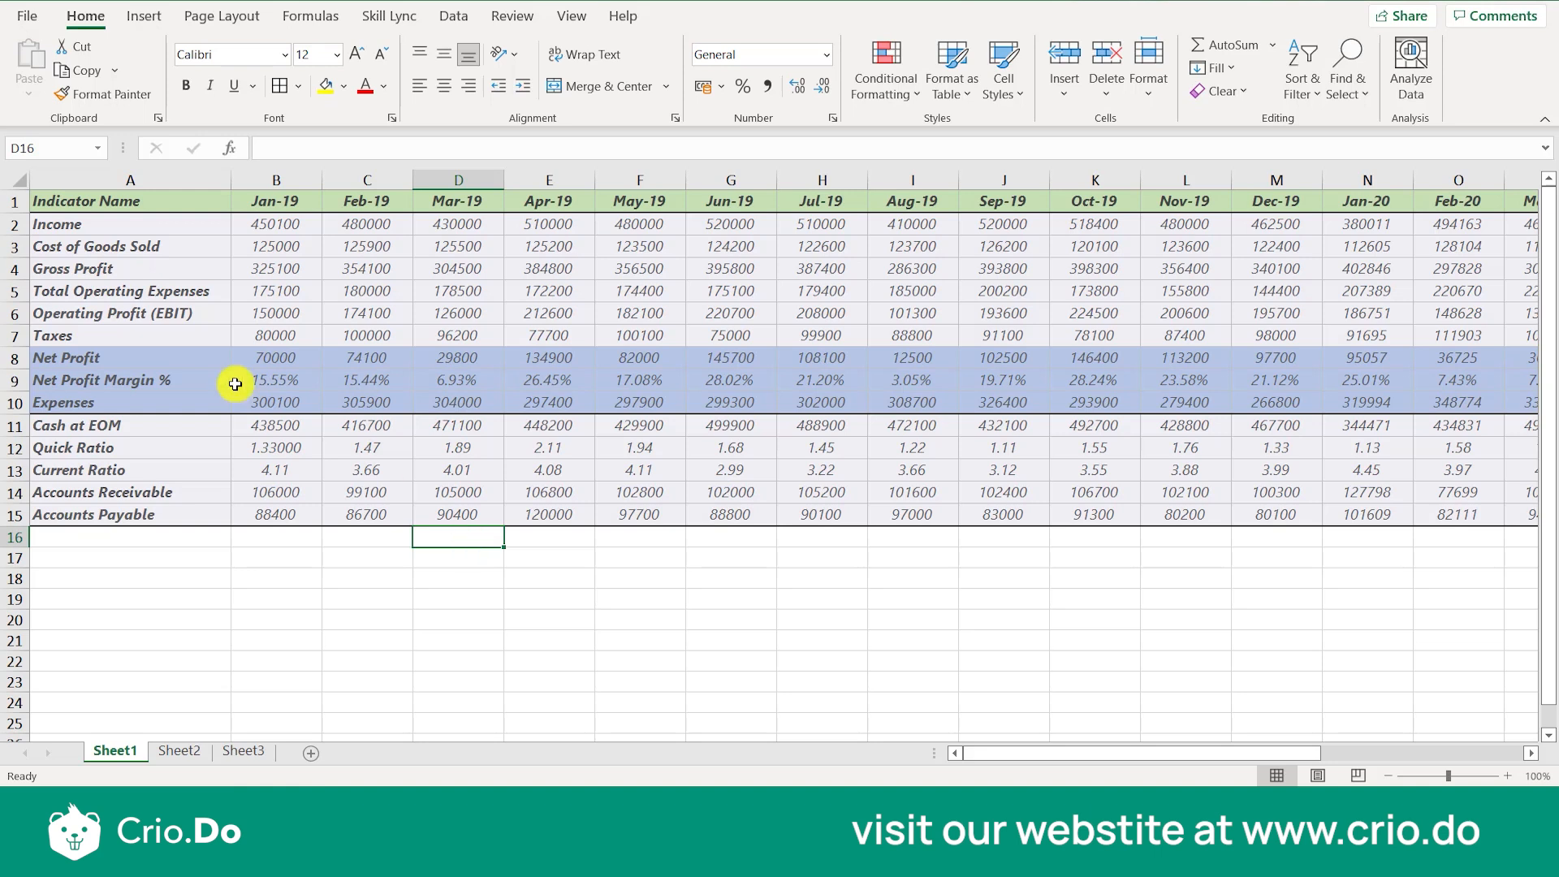
{"action": "left_click_drag", "start_coordinate": [190, 358], "coordinate": [219, 336]}
{"action": "left_click", "coordinate": [383, 422]}
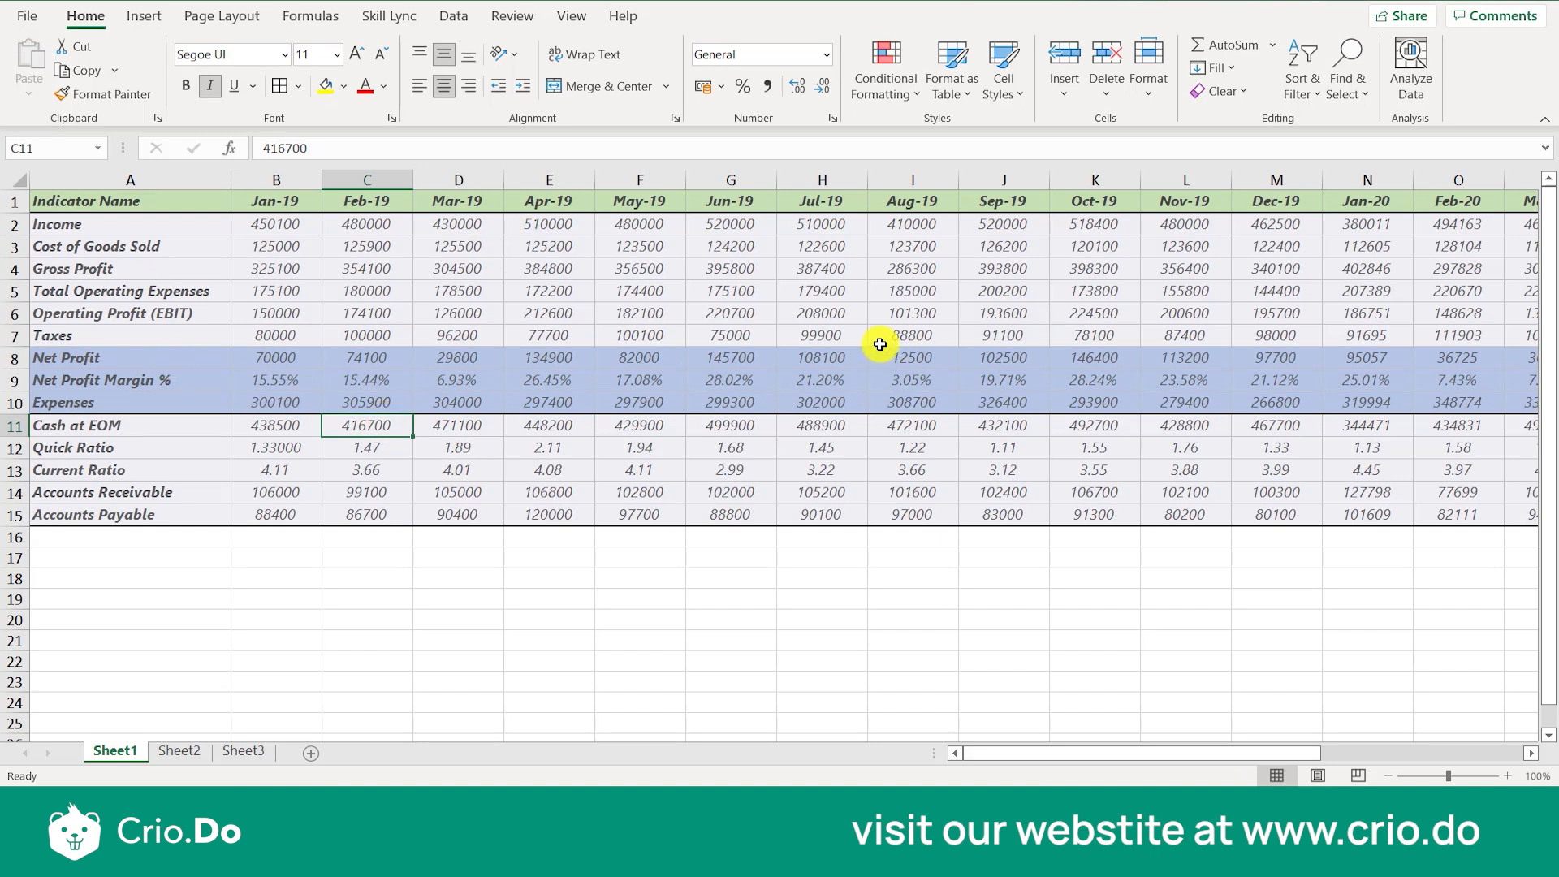
{"action": "scroll", "coordinate": [879, 344], "scroll_direction": "right", "scroll_amount": 10}
{"action": "scroll", "coordinate": [1038, 368], "scroll_direction": "left", "scroll_amount": 10}
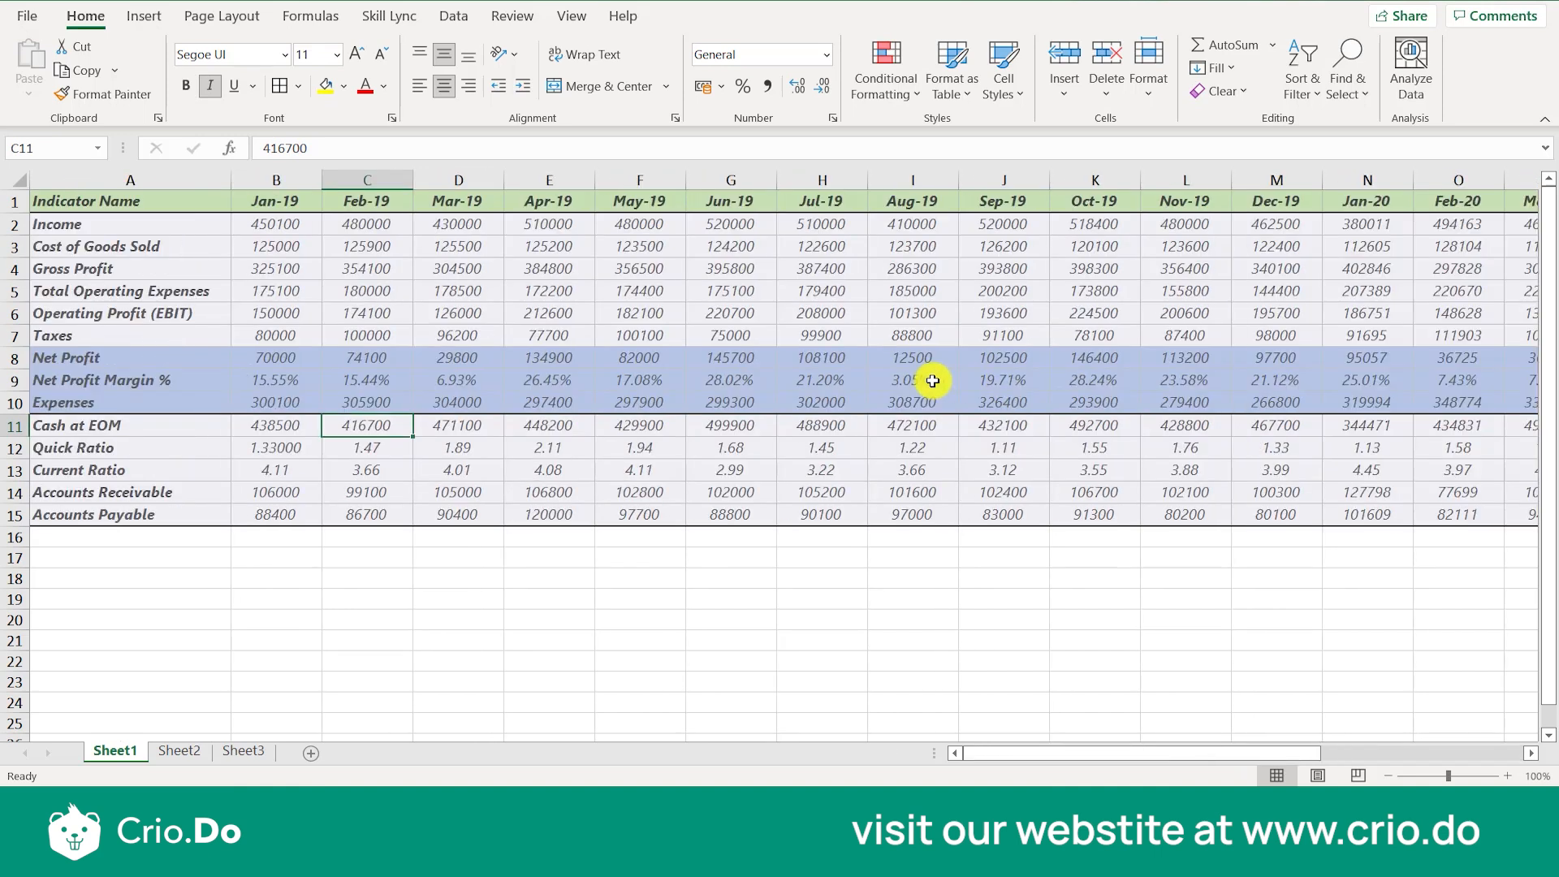
{"action": "left_click", "coordinate": [935, 359]}
{"action": "key", "text": "Left"}
{"action": "key", "text": "Left"}
{"action": "key", "text": "Left"}
{"action": "key", "text": "Left"}
{"action": "key", "text": "Left"}
{"action": "key", "text": "Left"}
{"action": "key", "text": "Left"}
{"action": "key", "text": "Left"}
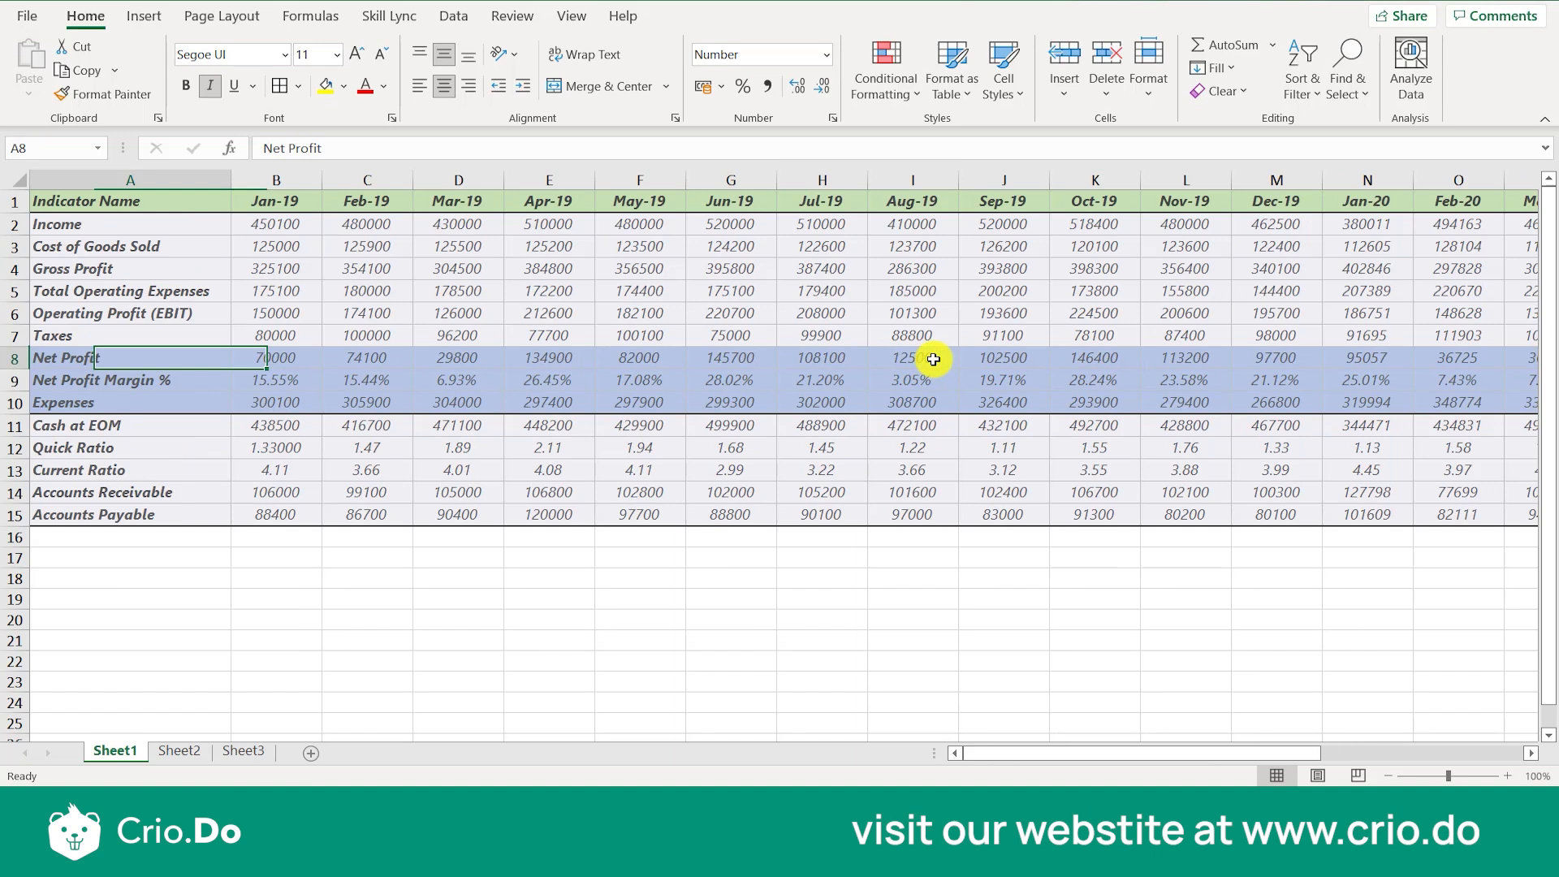
Step: Insert a 2-D clustered column chart from the Net Profit row, A8:Y8, covering Jan-19 to Dec-20
{"action": "key", "text": "shift+Right"}
{"action": "key", "text": "shift+Right"}
{"action": "key", "text": "shift+Right"}
{"action": "key", "text": "shift+Right"}
{"action": "key", "text": "shift+Right"}
{"action": "key", "text": "shift+Right"}
{"action": "key", "text": "shift+Right"}
{"action": "key", "text": "shift+Right"}
{"action": "key", "text": "shift+Right"}
{"action": "key", "text": "shift+Right"}
{"action": "key", "text": "shift+Right"}
{"action": "key", "text": "shift+Right"}
{"action": "key", "text": "shift+Right"}
{"action": "key", "text": "shift+Right"}
{"action": "key", "text": "shift+Right"}
{"action": "key", "text": "shift+Right"}
{"action": "key", "text": "shift+Right"}
{"action": "key", "text": "shift+Right"}
{"action": "key", "text": "shift+Right"}
{"action": "key", "text": "shift+Right"}
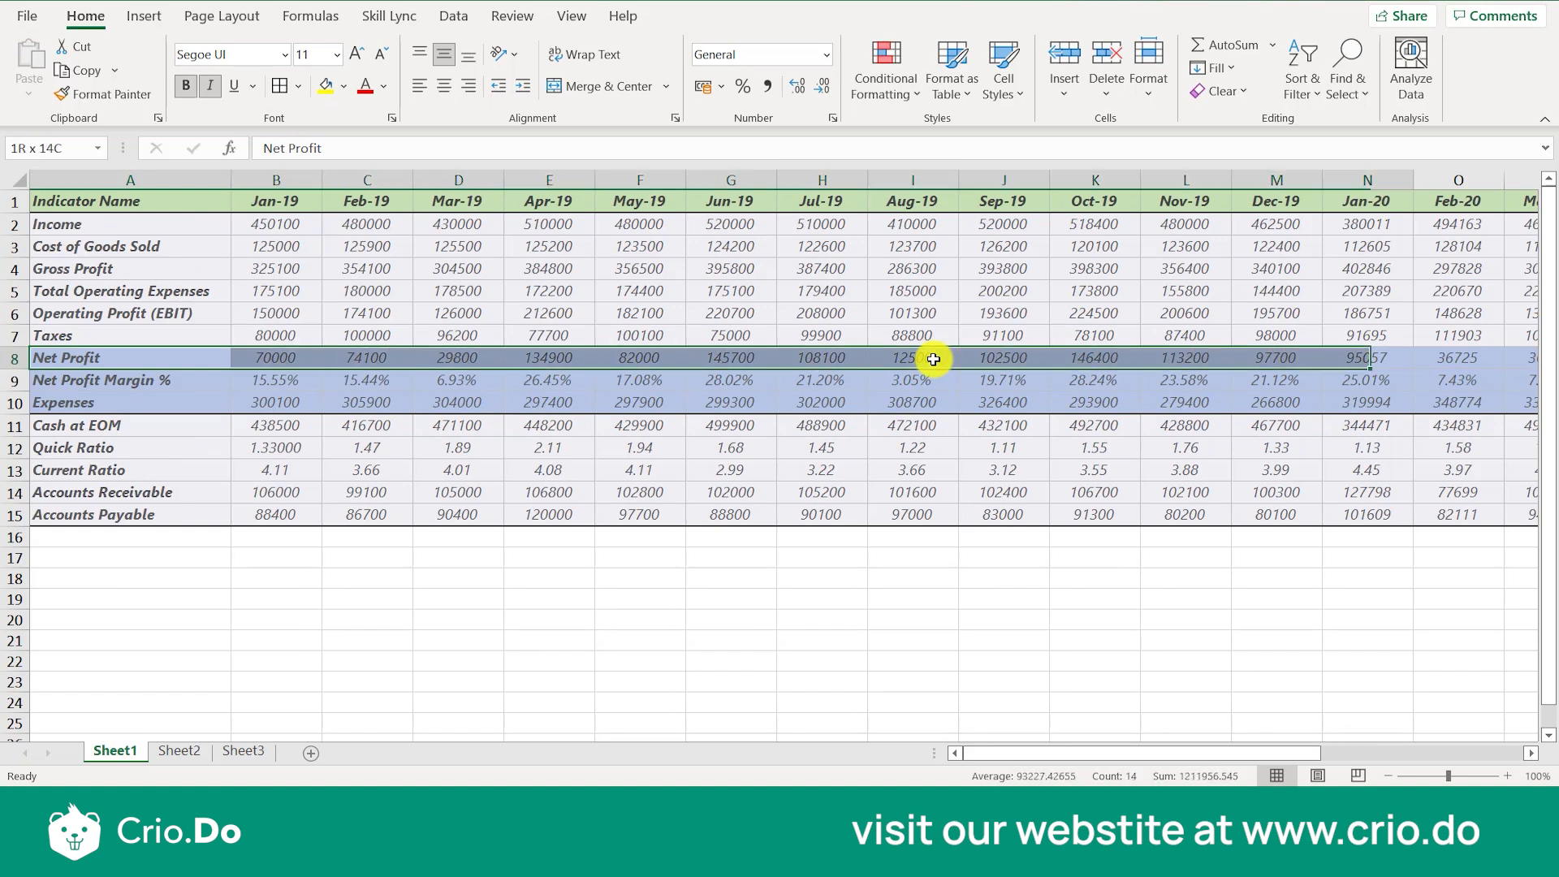
{"action": "key", "text": "shift+Right"}
{"action": "key", "text": "shift+Right"}
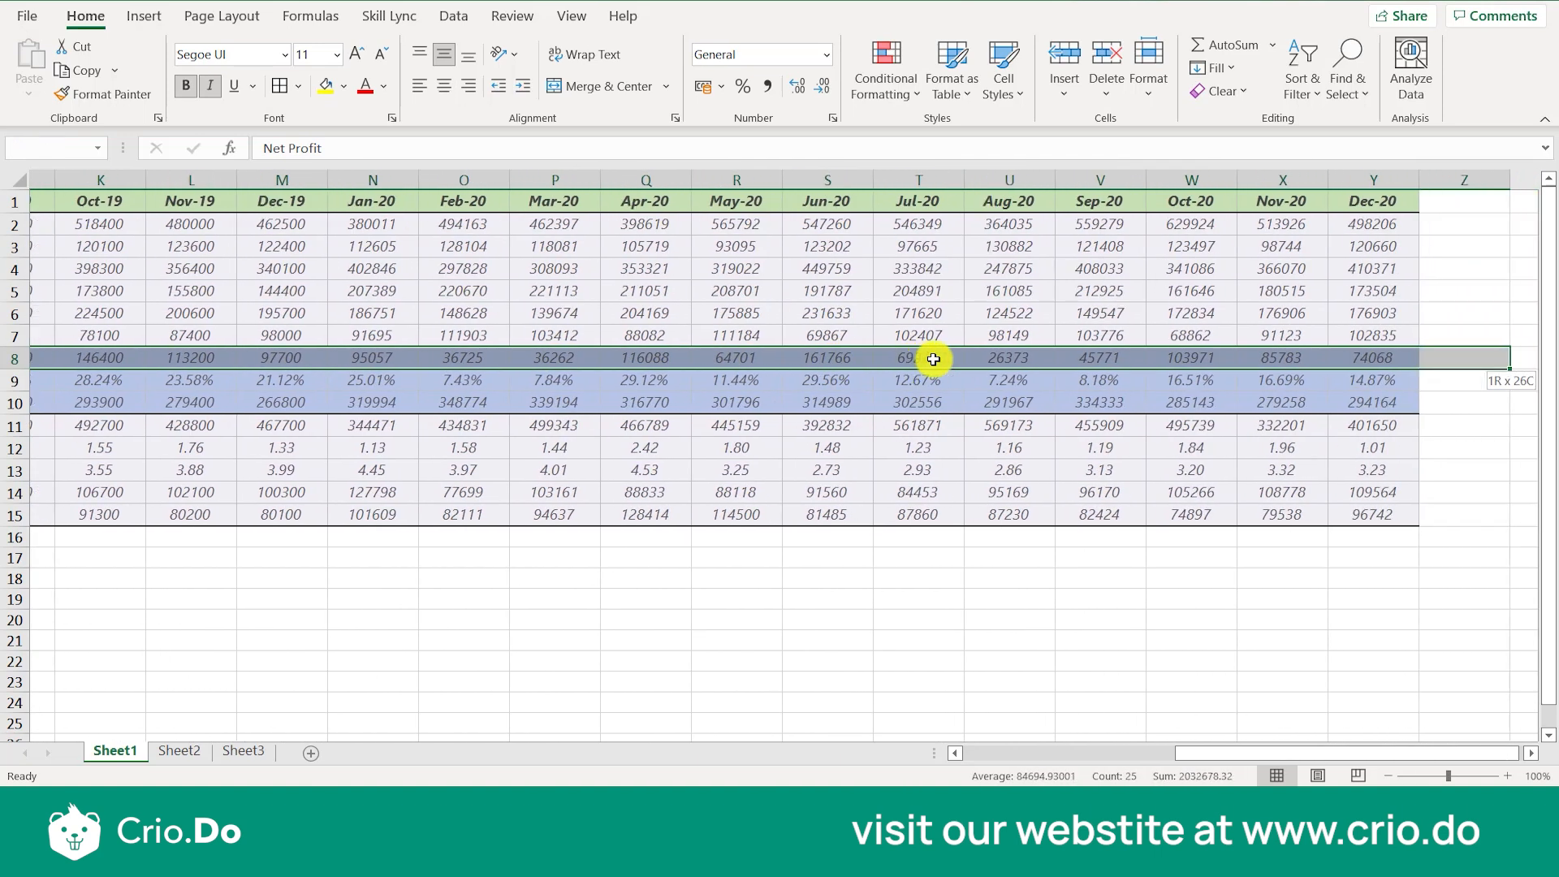
{"action": "key", "text": "shift+Right"}
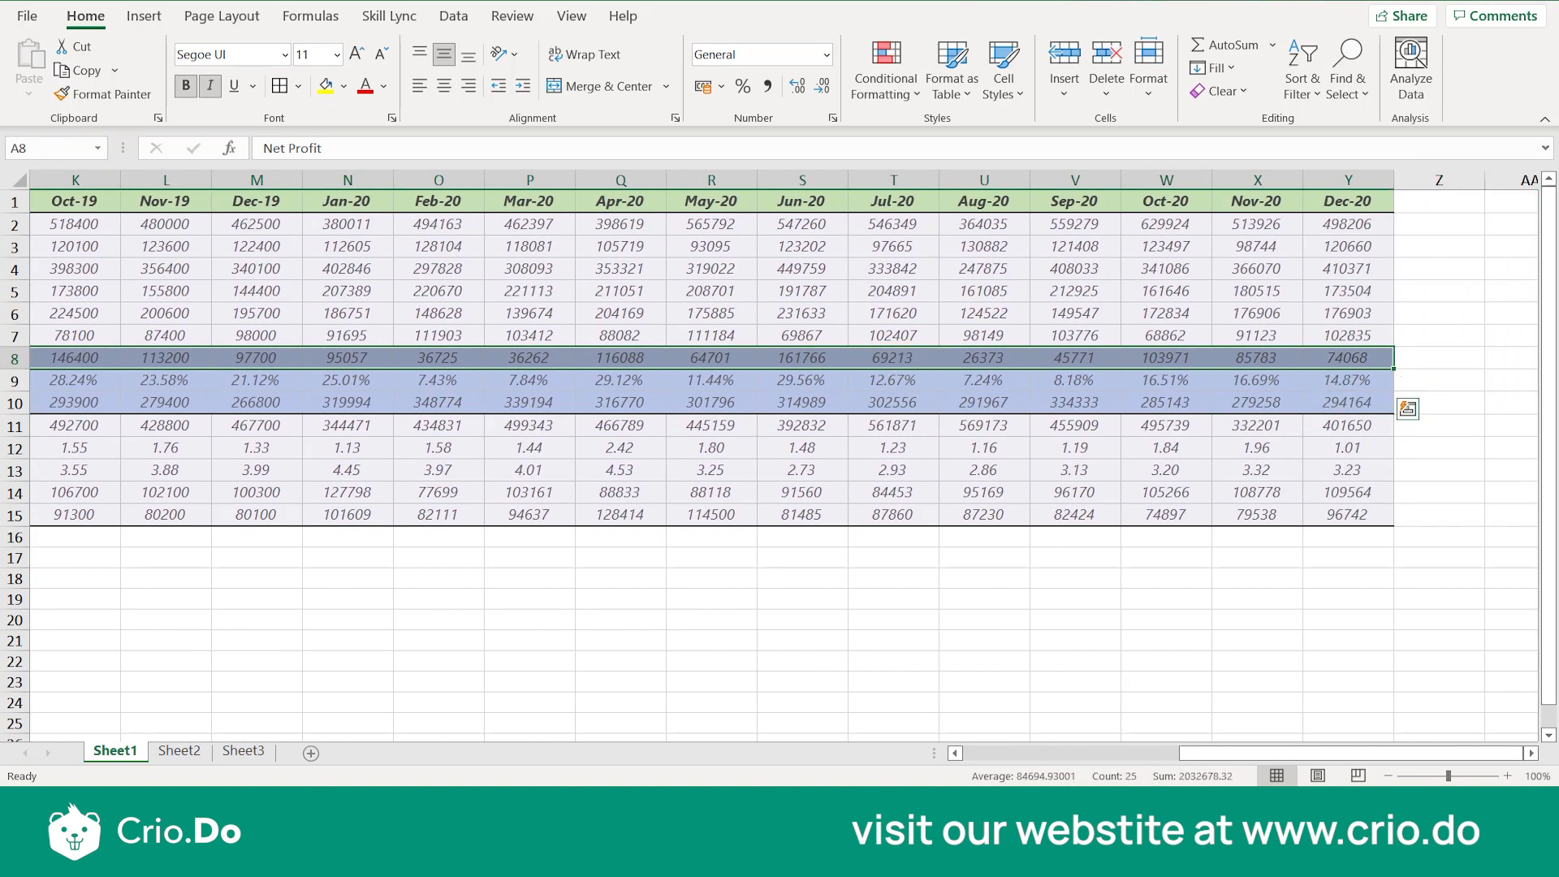
{"action": "left_click", "coordinate": [147, 17]}
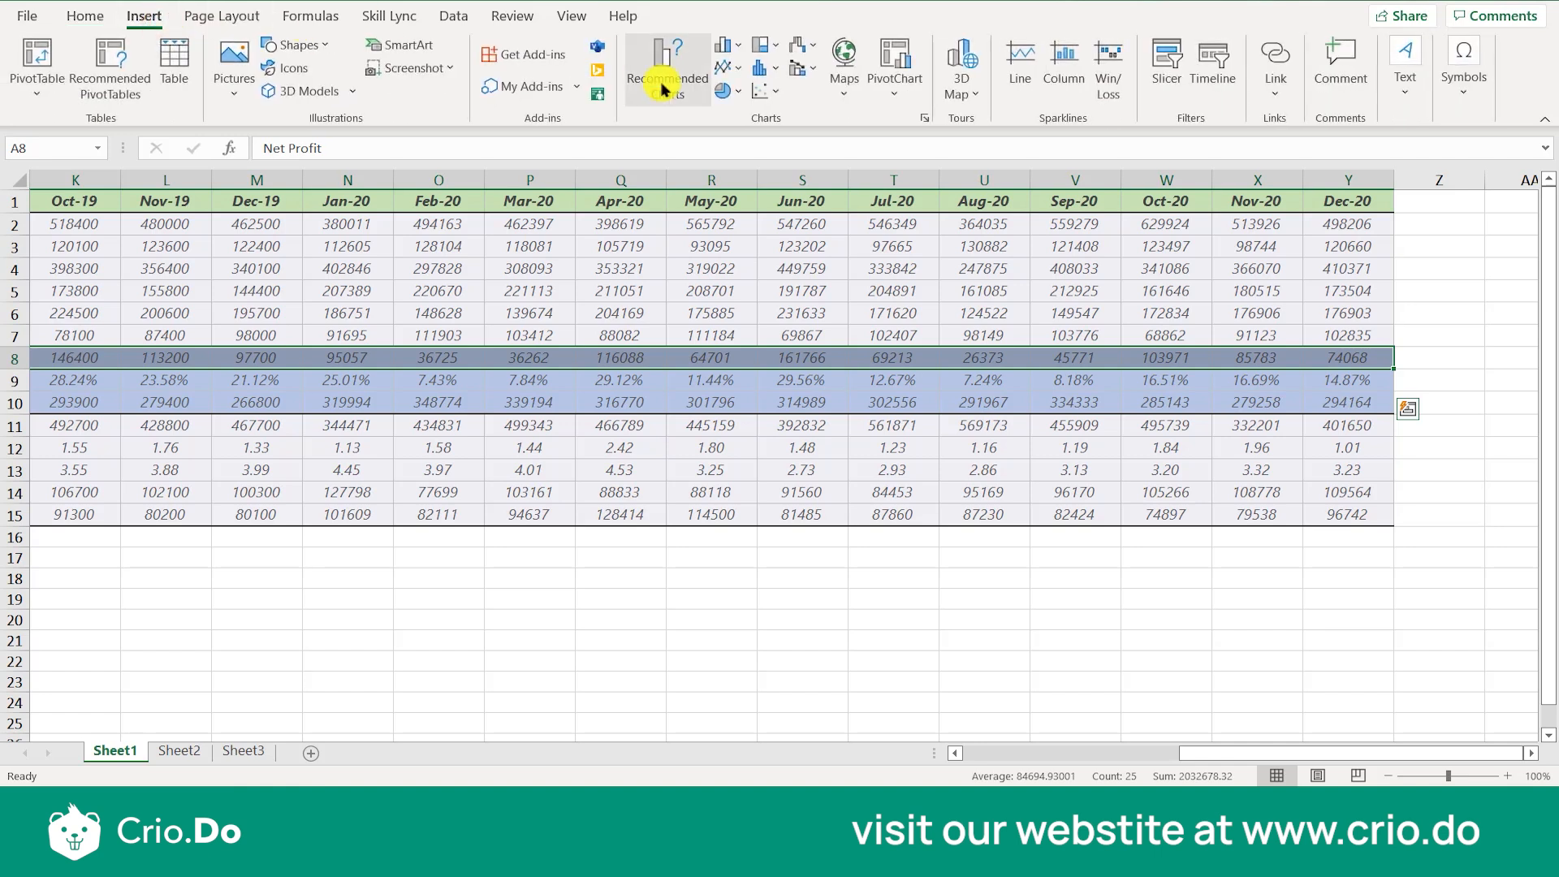
{"action": "left_click", "coordinate": [740, 53]}
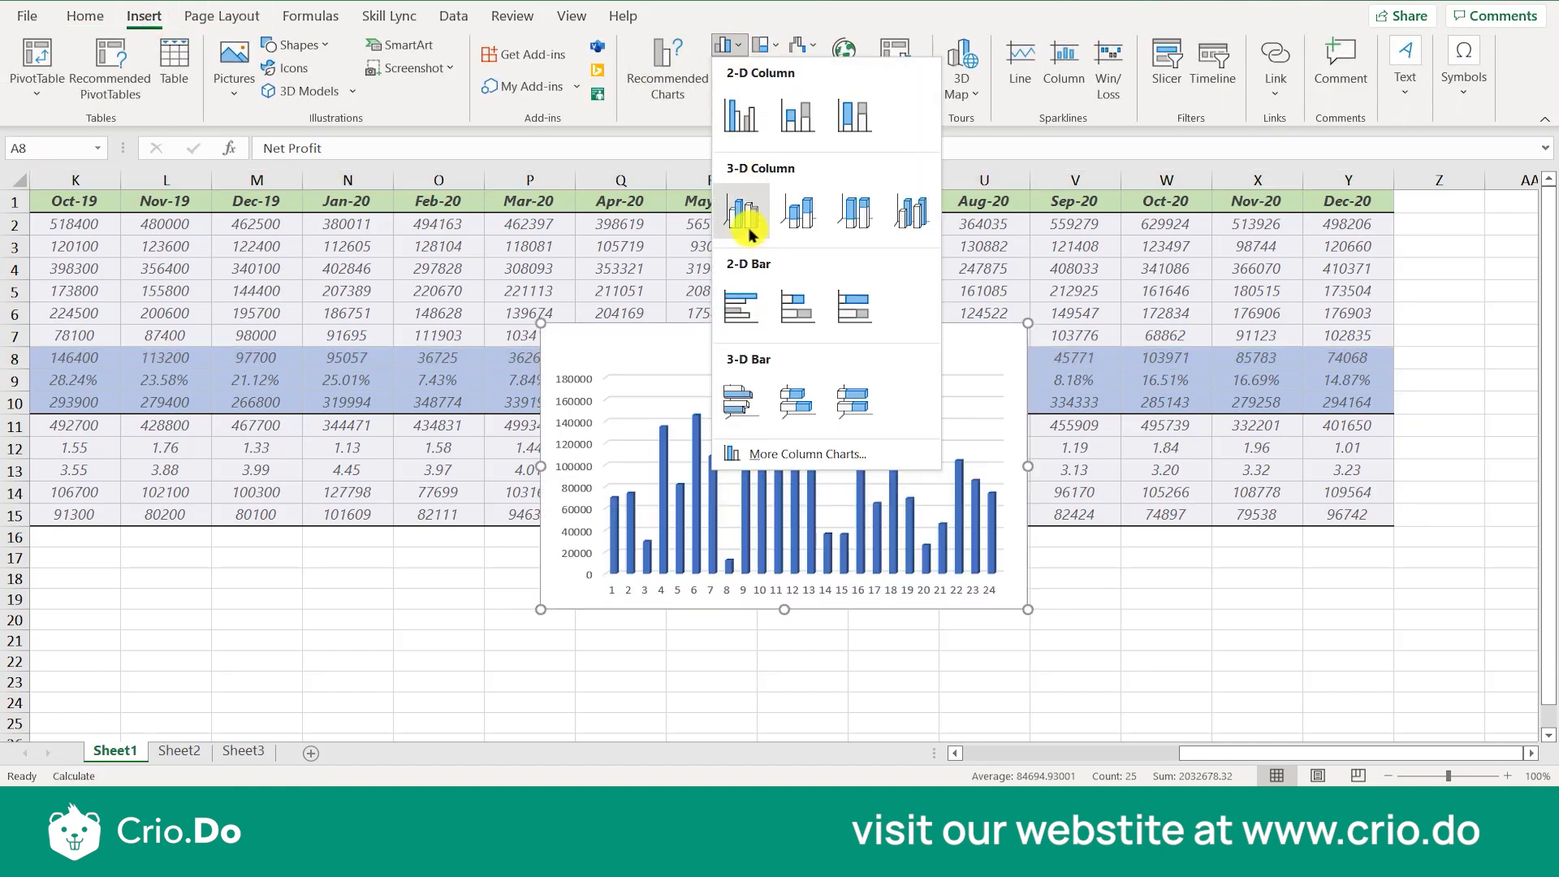
{"action": "left_click", "coordinate": [718, 118]}
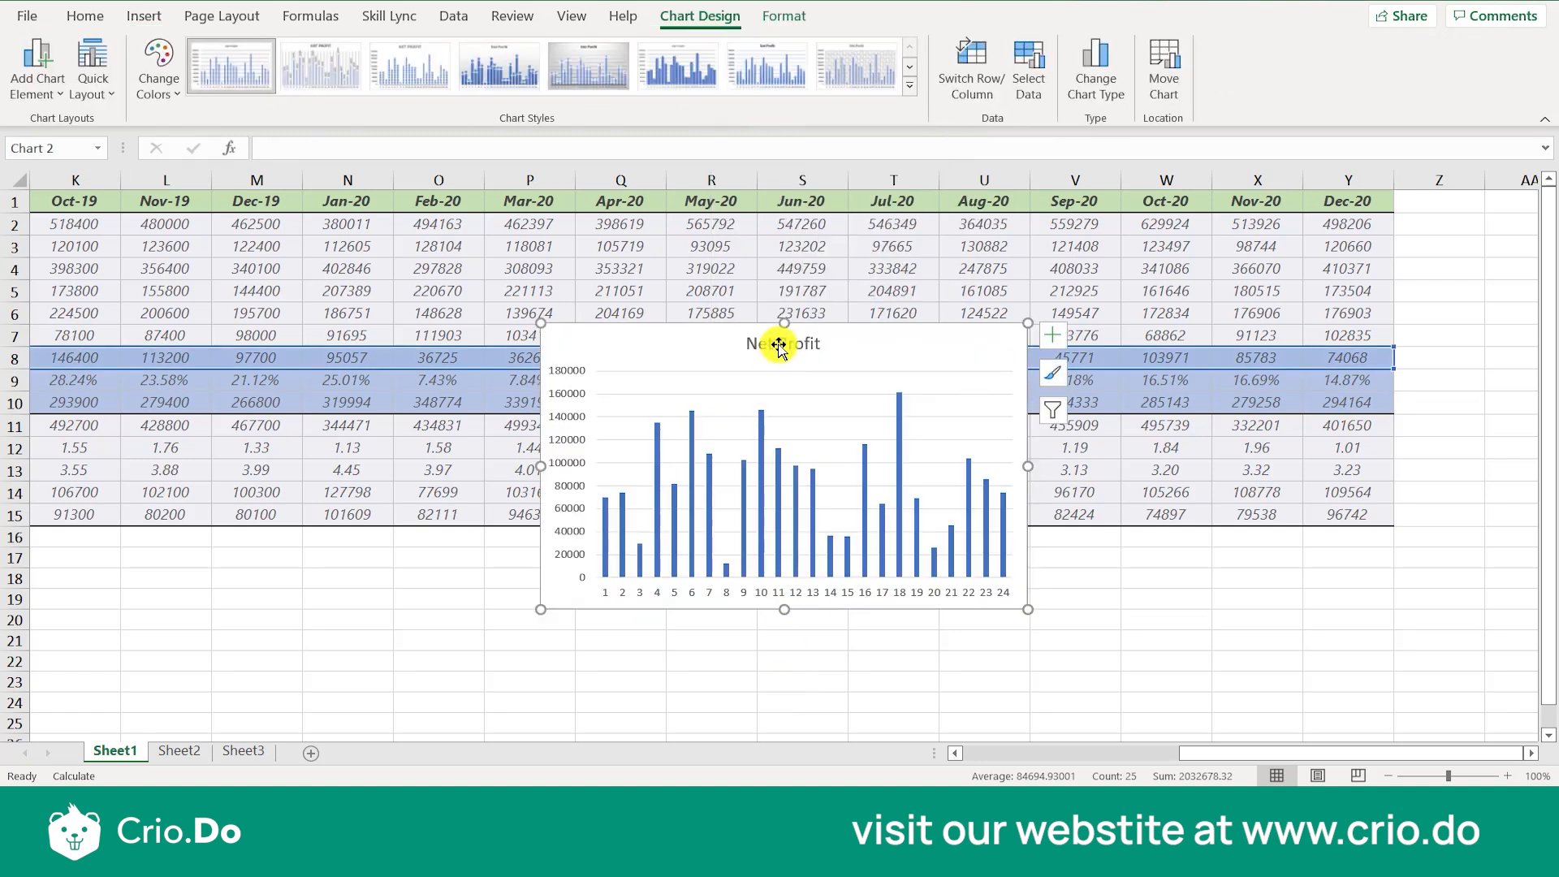
Step: Move the Net Profit chart over columns T to Y and shift its title slightly off centre
{"action": "left_click_drag", "start_coordinate": [778, 341], "coordinate": [716, 459]}
{"action": "left_click_drag", "start_coordinate": [718, 331], "coordinate": [1042, 329]}
{"action": "left_click_drag", "start_coordinate": [1051, 463], "coordinate": [1064, 359]}
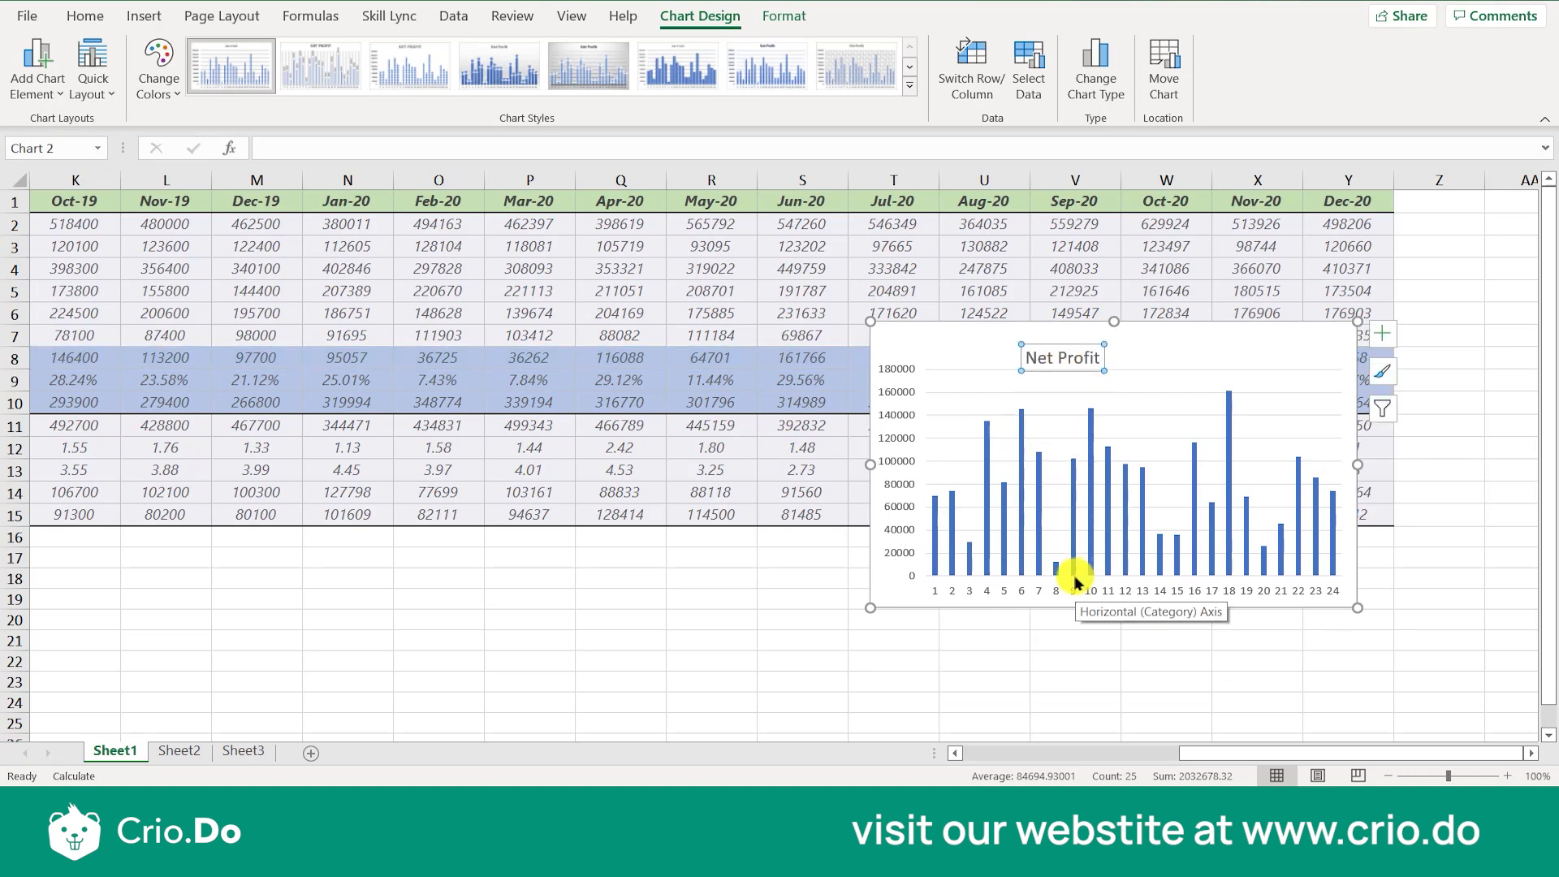
{"action": "left_click", "coordinate": [1072, 586]}
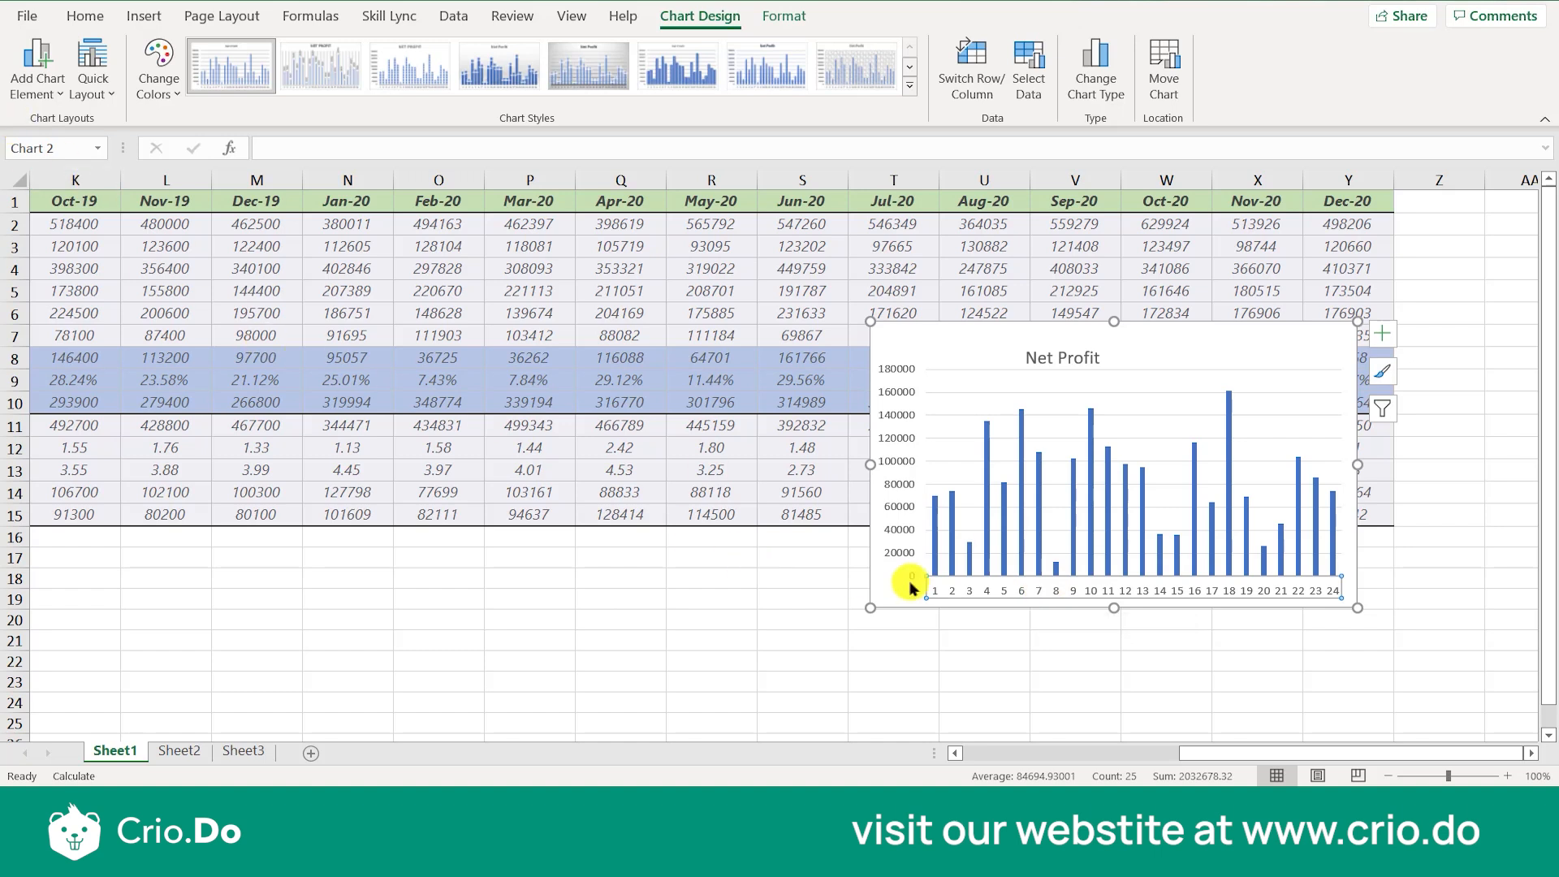
{"action": "right_click", "coordinate": [941, 585]}
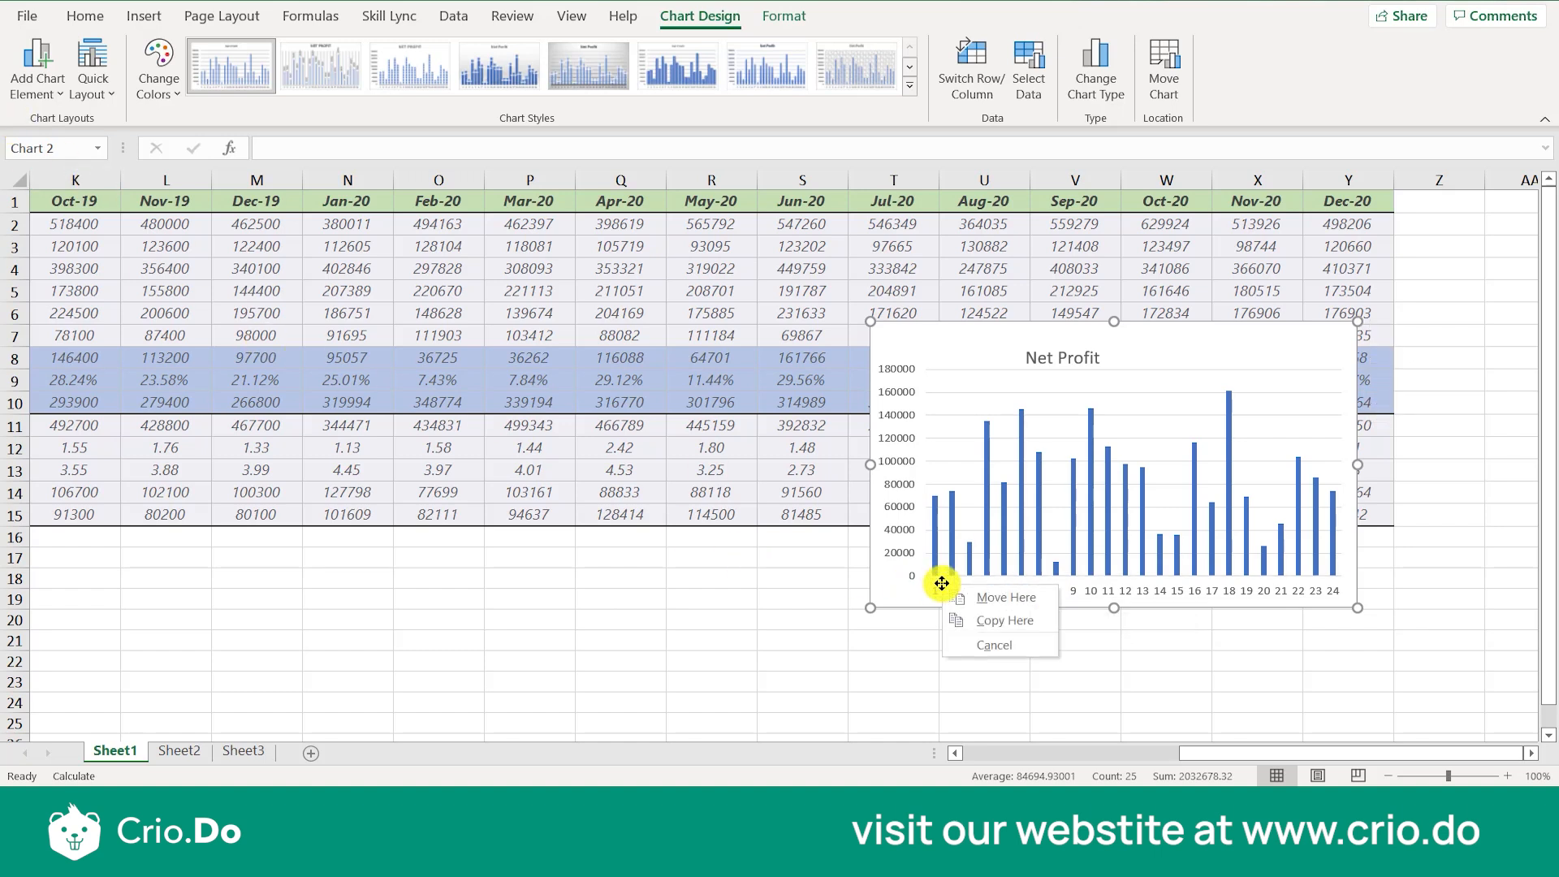
{"action": "left_click", "coordinate": [1150, 595]}
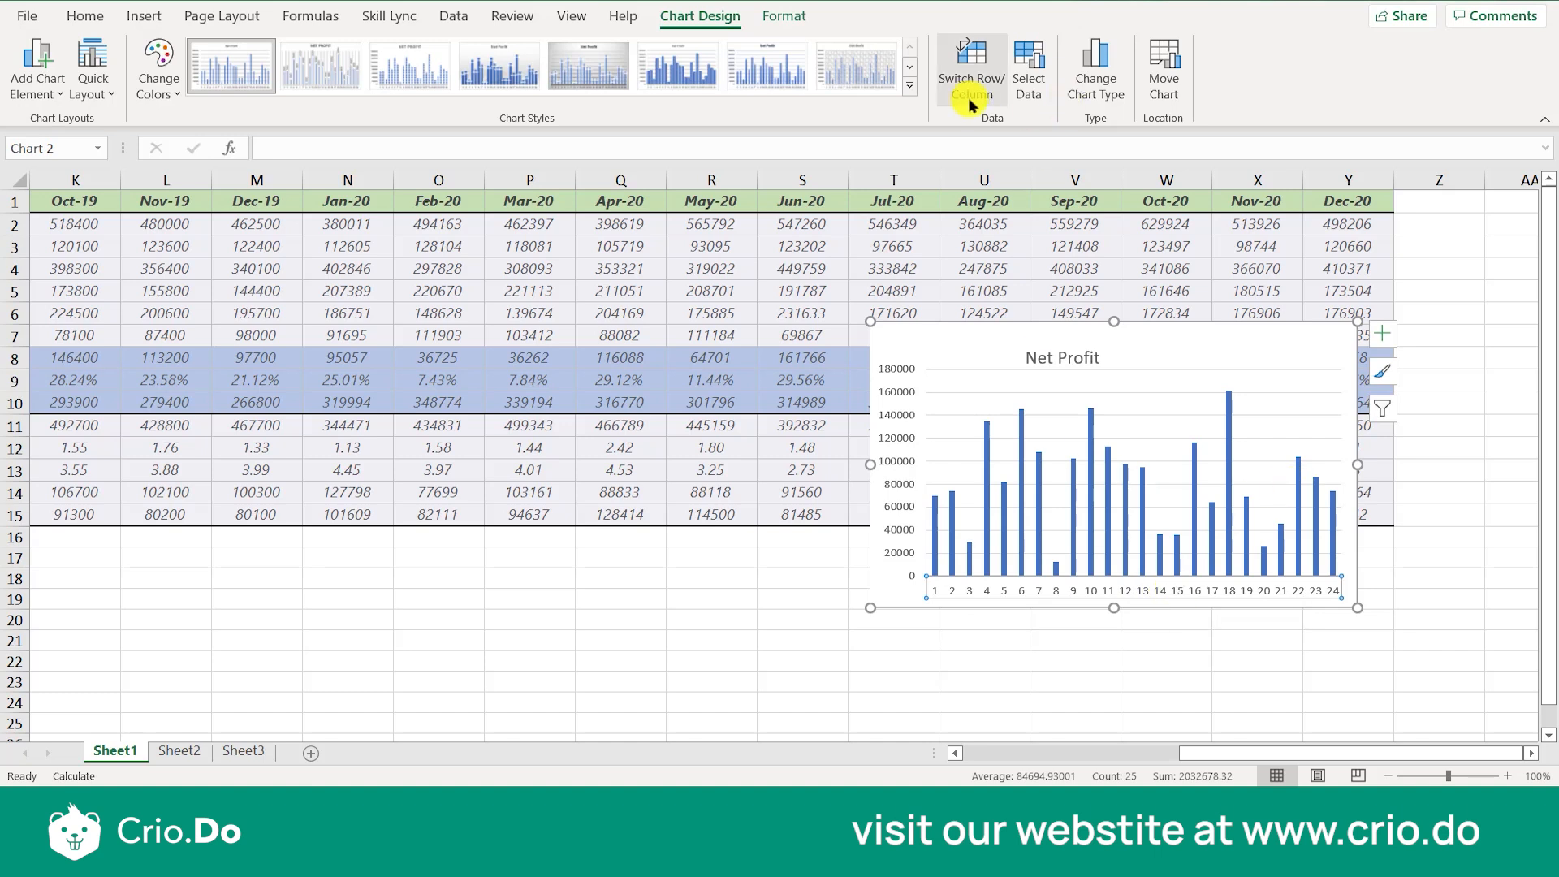
Step: Set the Net Profit chart's horizontal axis labels to the month headers in Sheet1 B1:X1
{"action": "left_click", "coordinate": [1035, 96]}
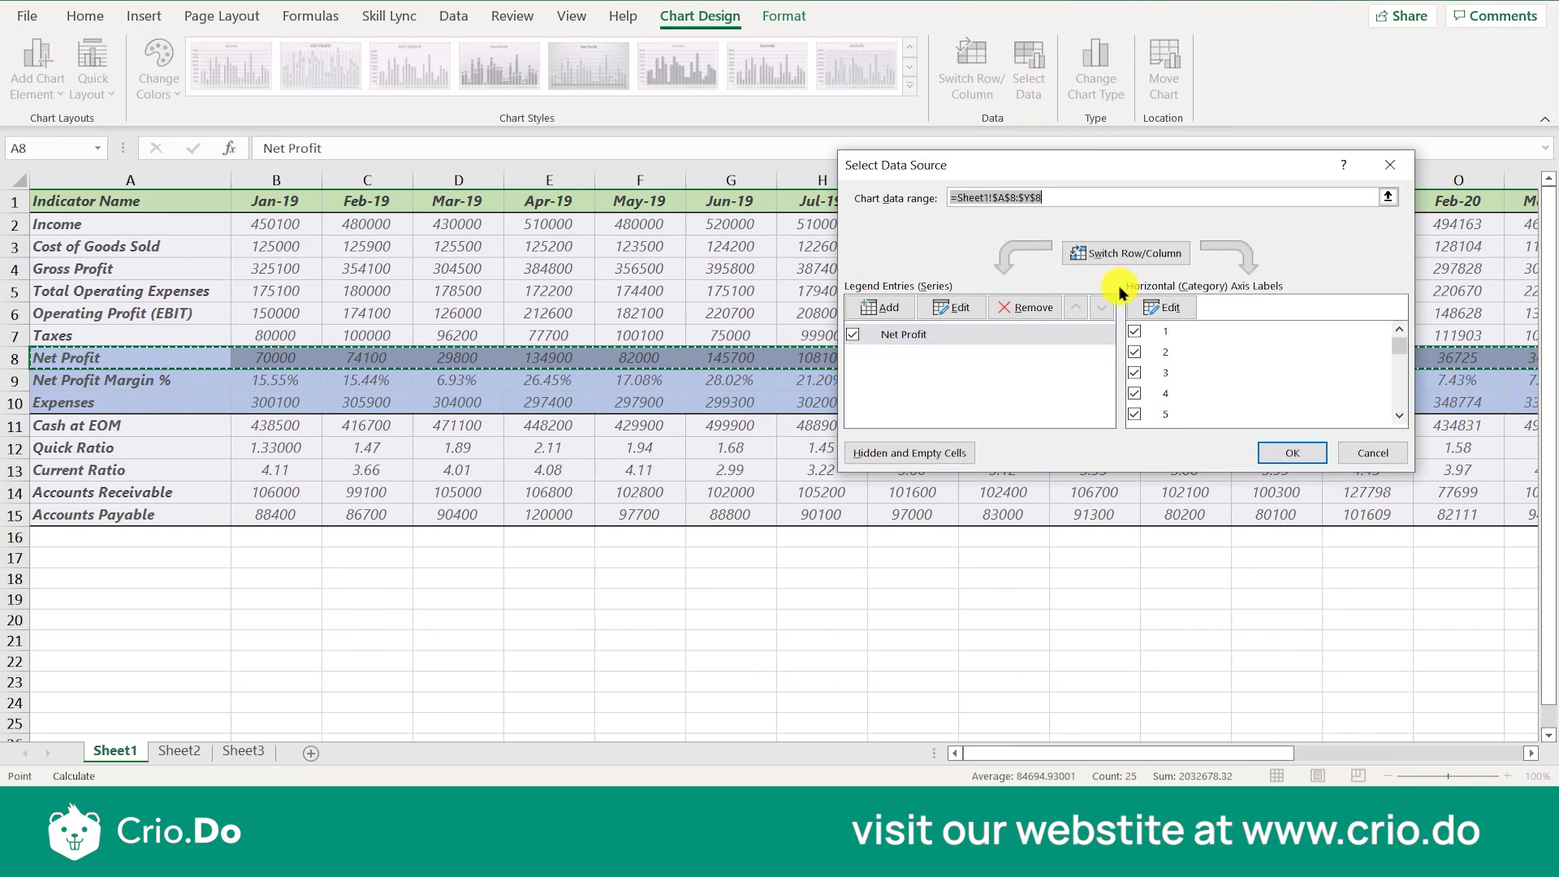
{"action": "left_click", "coordinate": [1179, 310]}
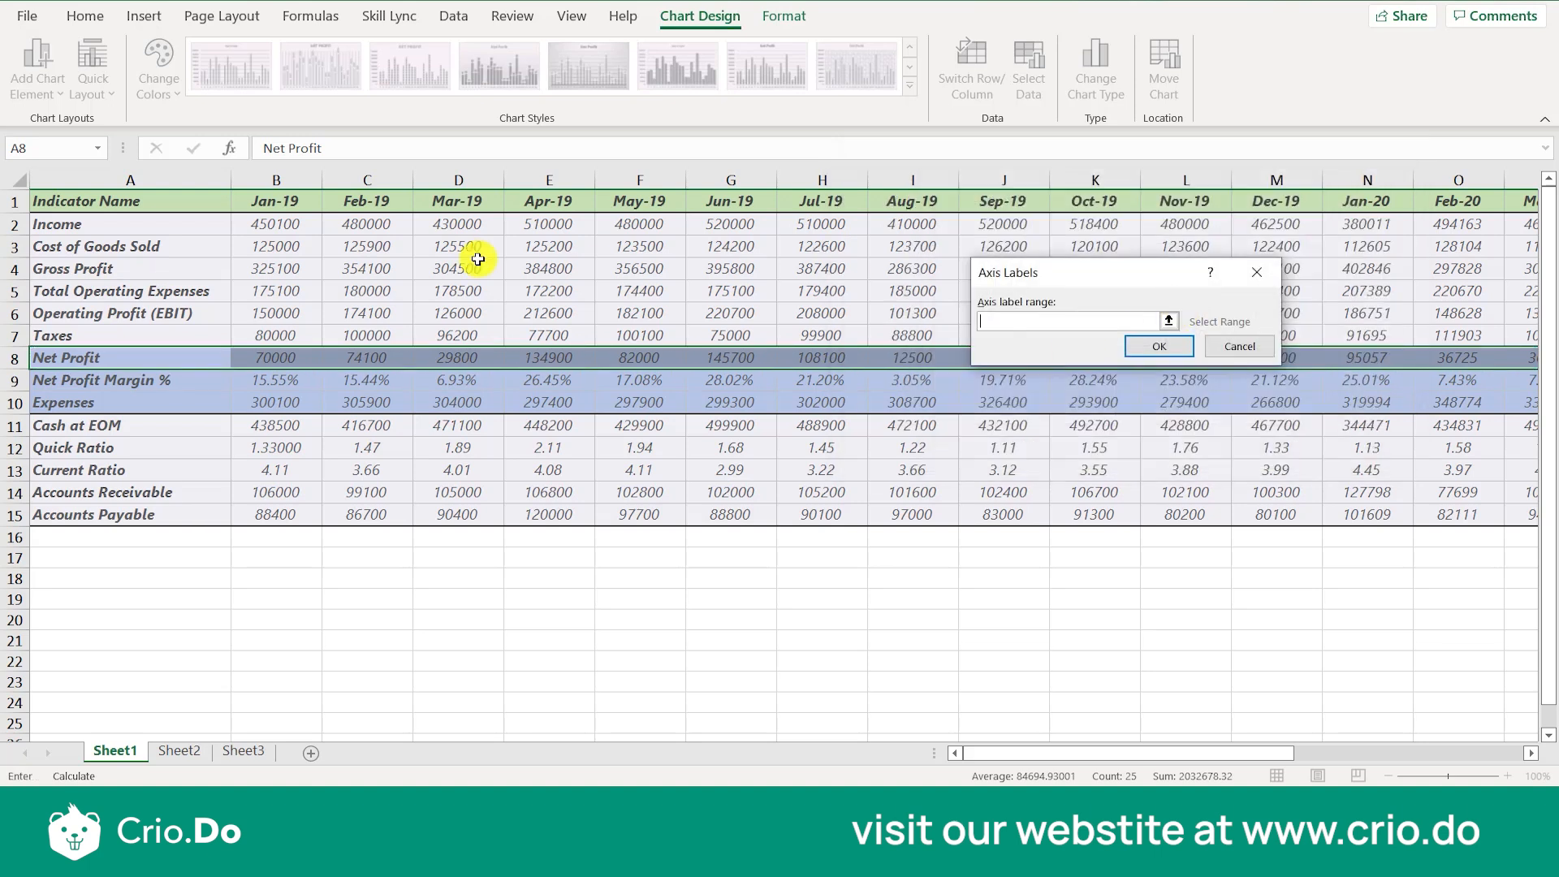
{"action": "left_click_drag", "start_coordinate": [278, 199], "coordinate": [762, 195]}
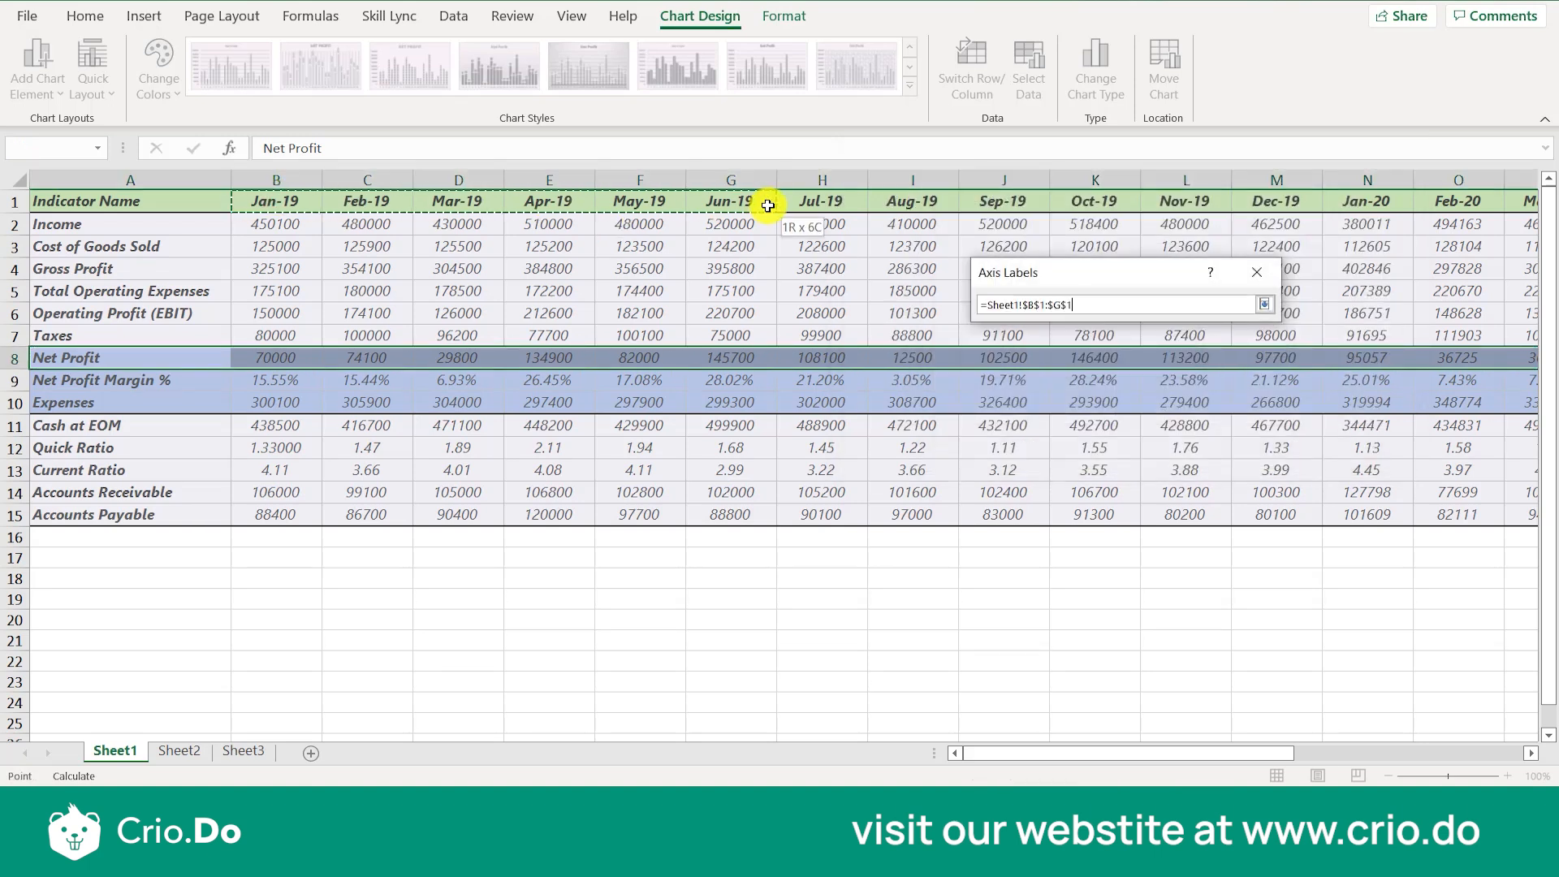
{"action": "key", "text": "ctrl+shift+Right"}
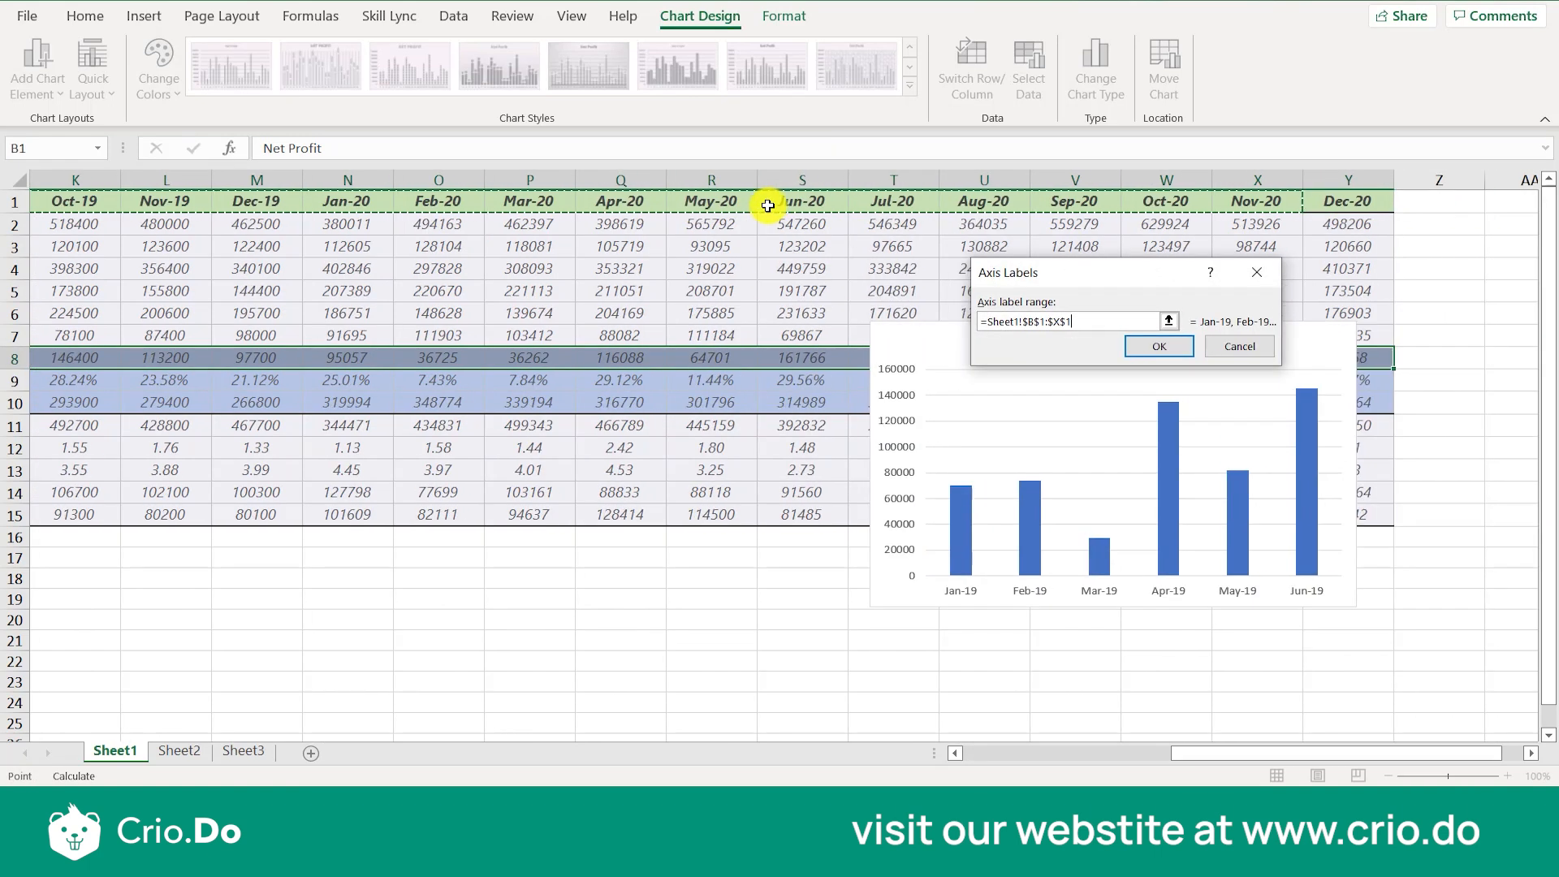
{"action": "left_click", "coordinate": [1159, 346]}
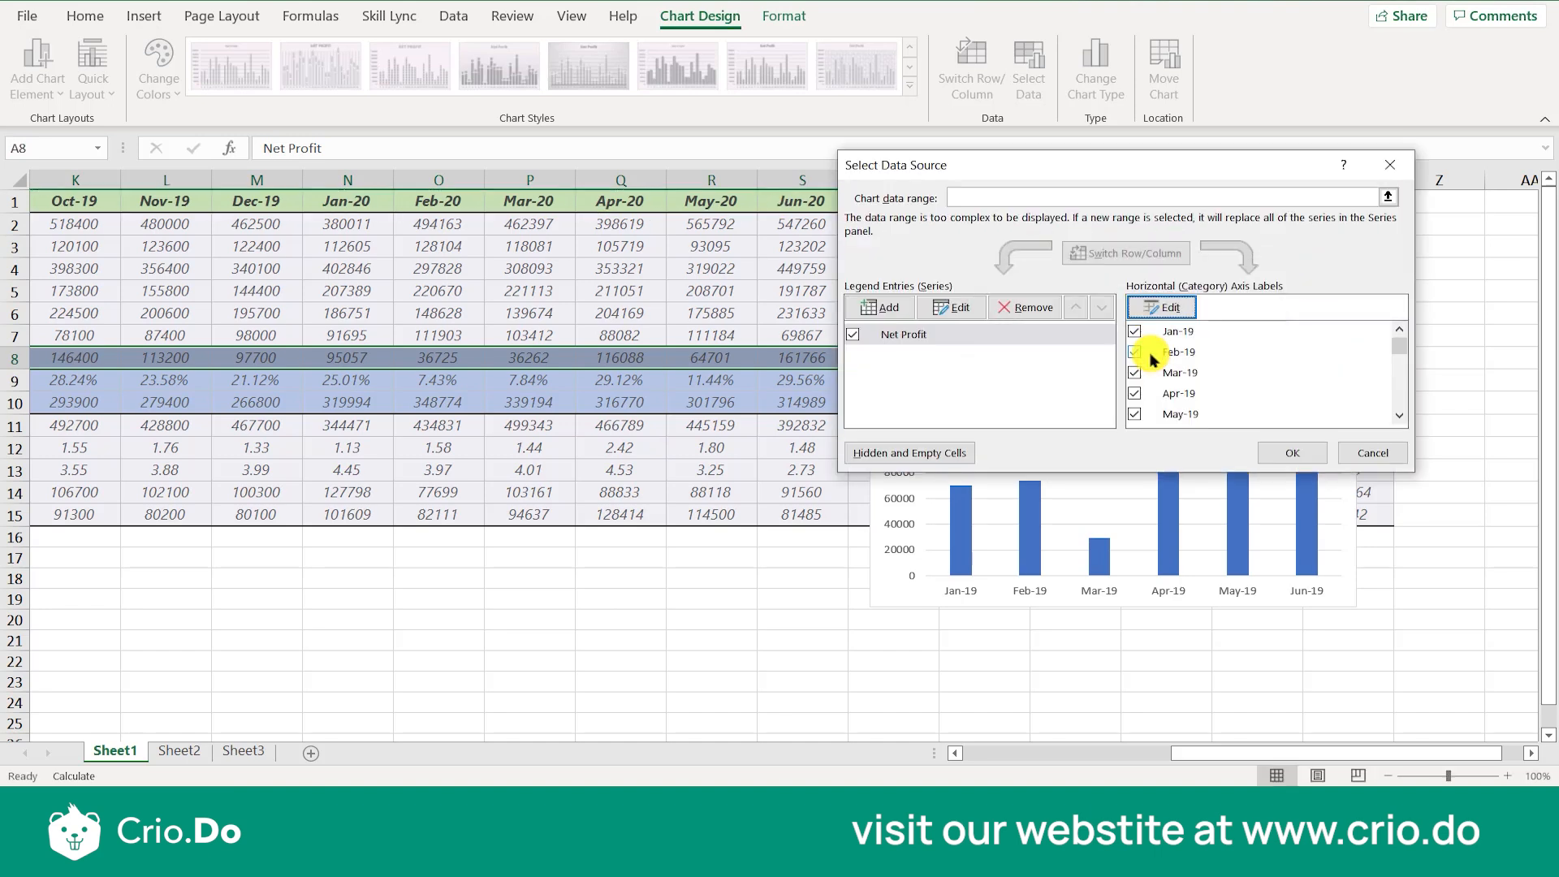
{"action": "left_click", "coordinate": [1290, 452]}
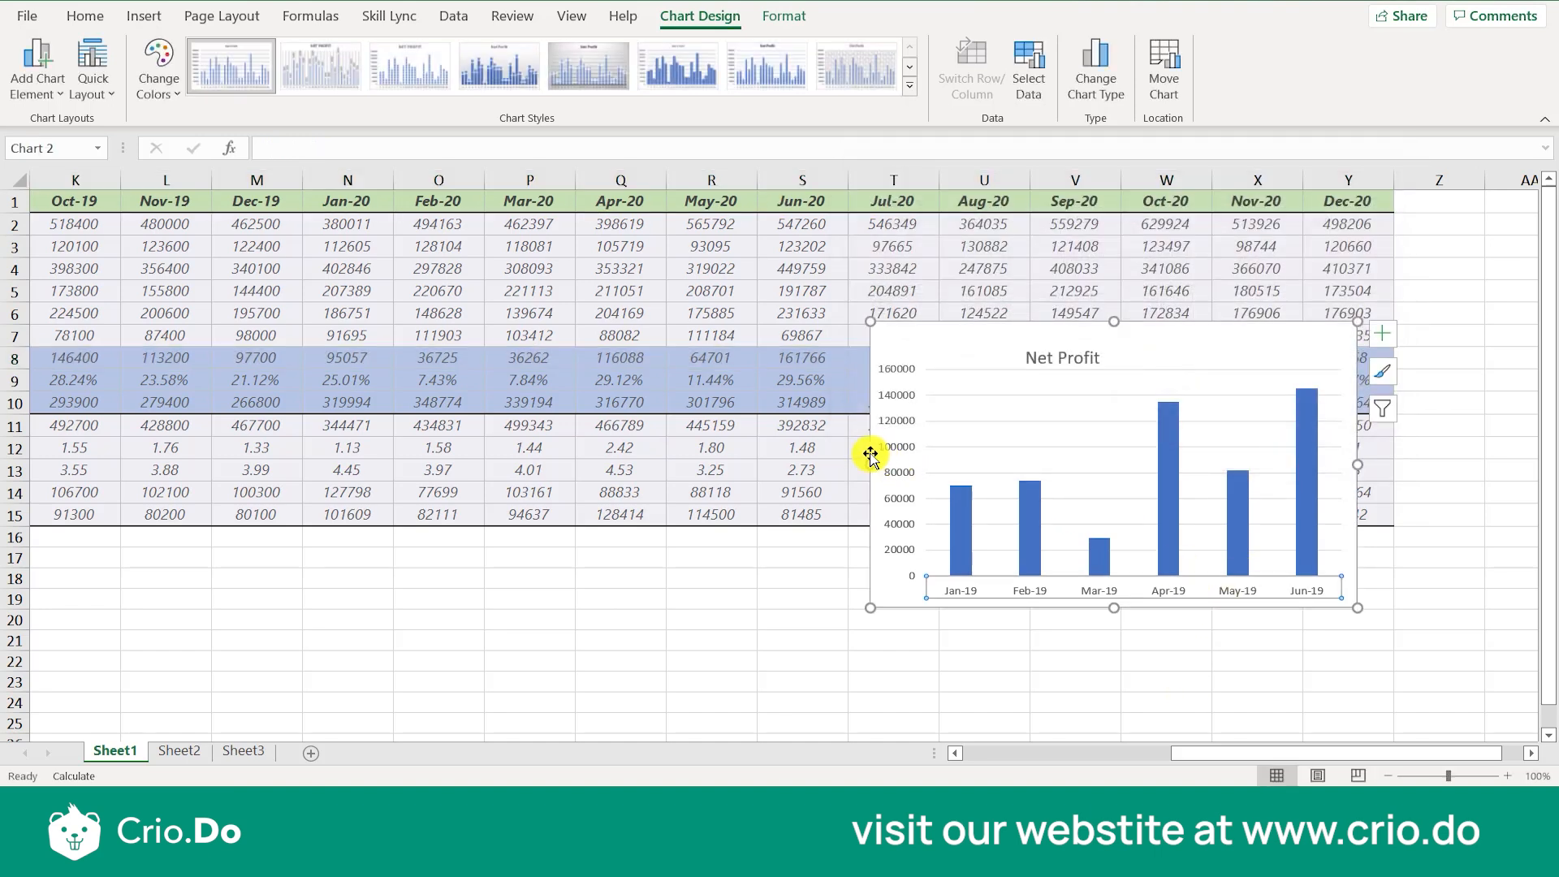
Step: Enlarge the Net Profit chart to about twice its width and make it taller, and delete it from Sheet1
{"action": "left_click_drag", "start_coordinate": [869, 462], "coordinate": [261, 510]}
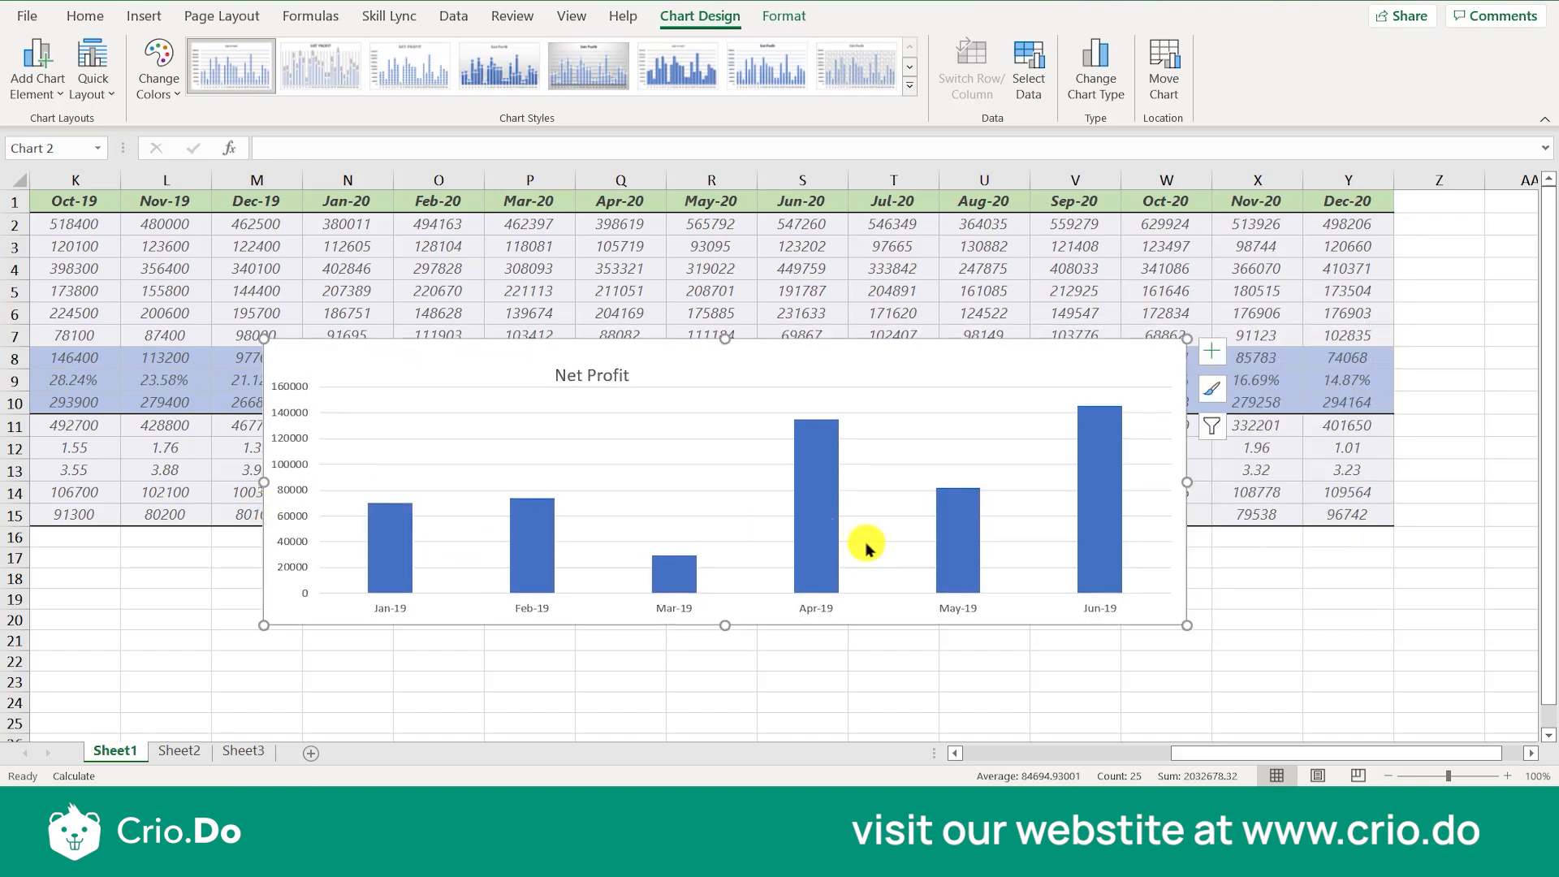
{"action": "left_click_drag", "start_coordinate": [719, 626], "coordinate": [720, 705]}
{"action": "scroll", "coordinate": [736, 585], "scroll_direction": "down", "scroll_amount": 2}
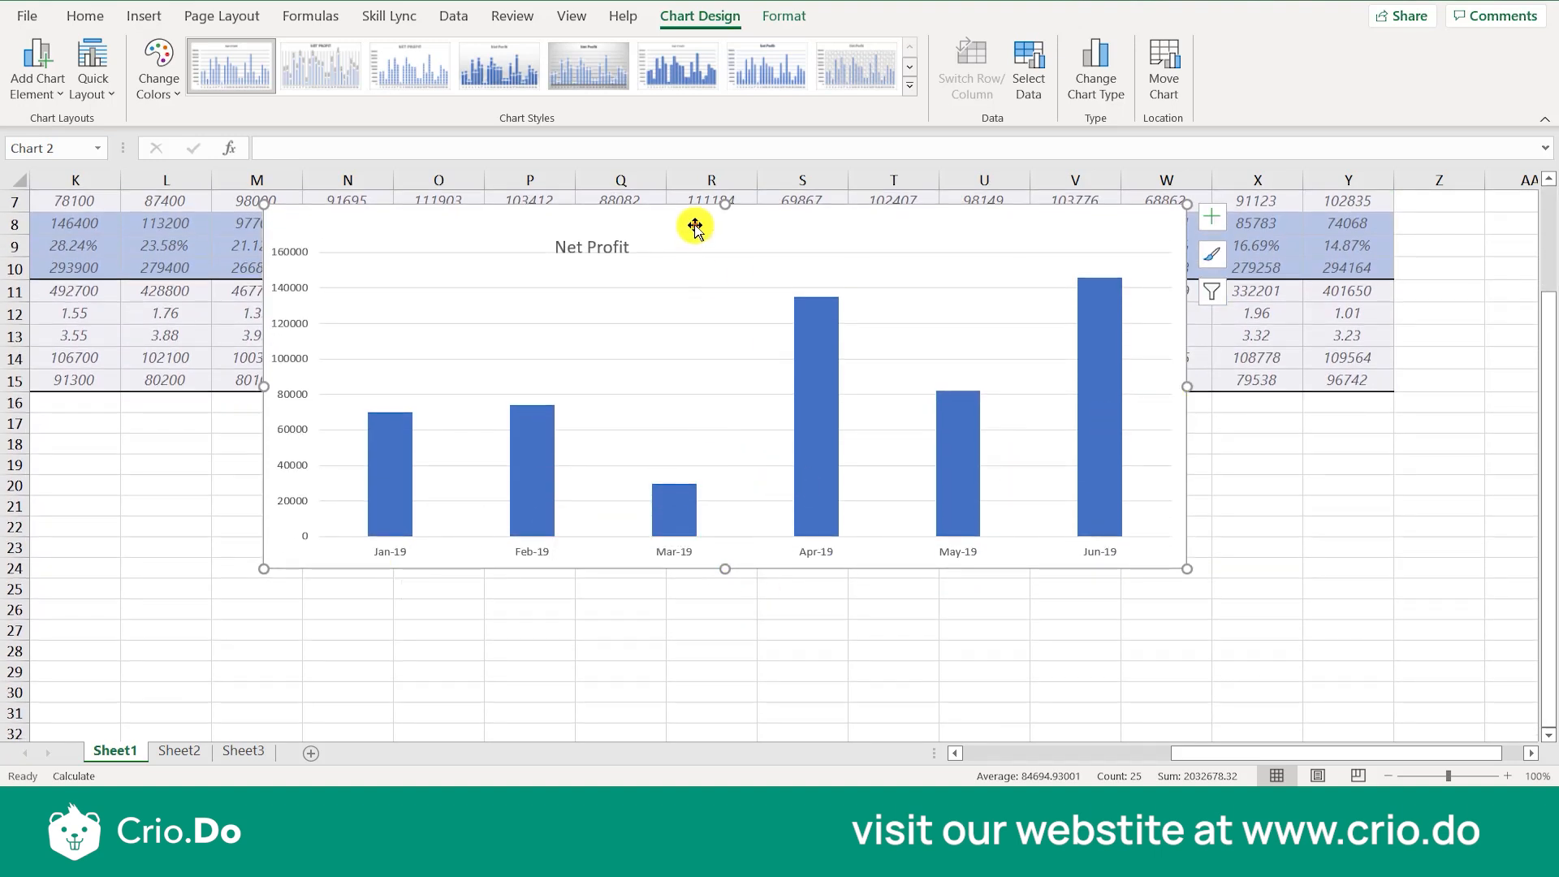
{"action": "key", "text": "Delete"}
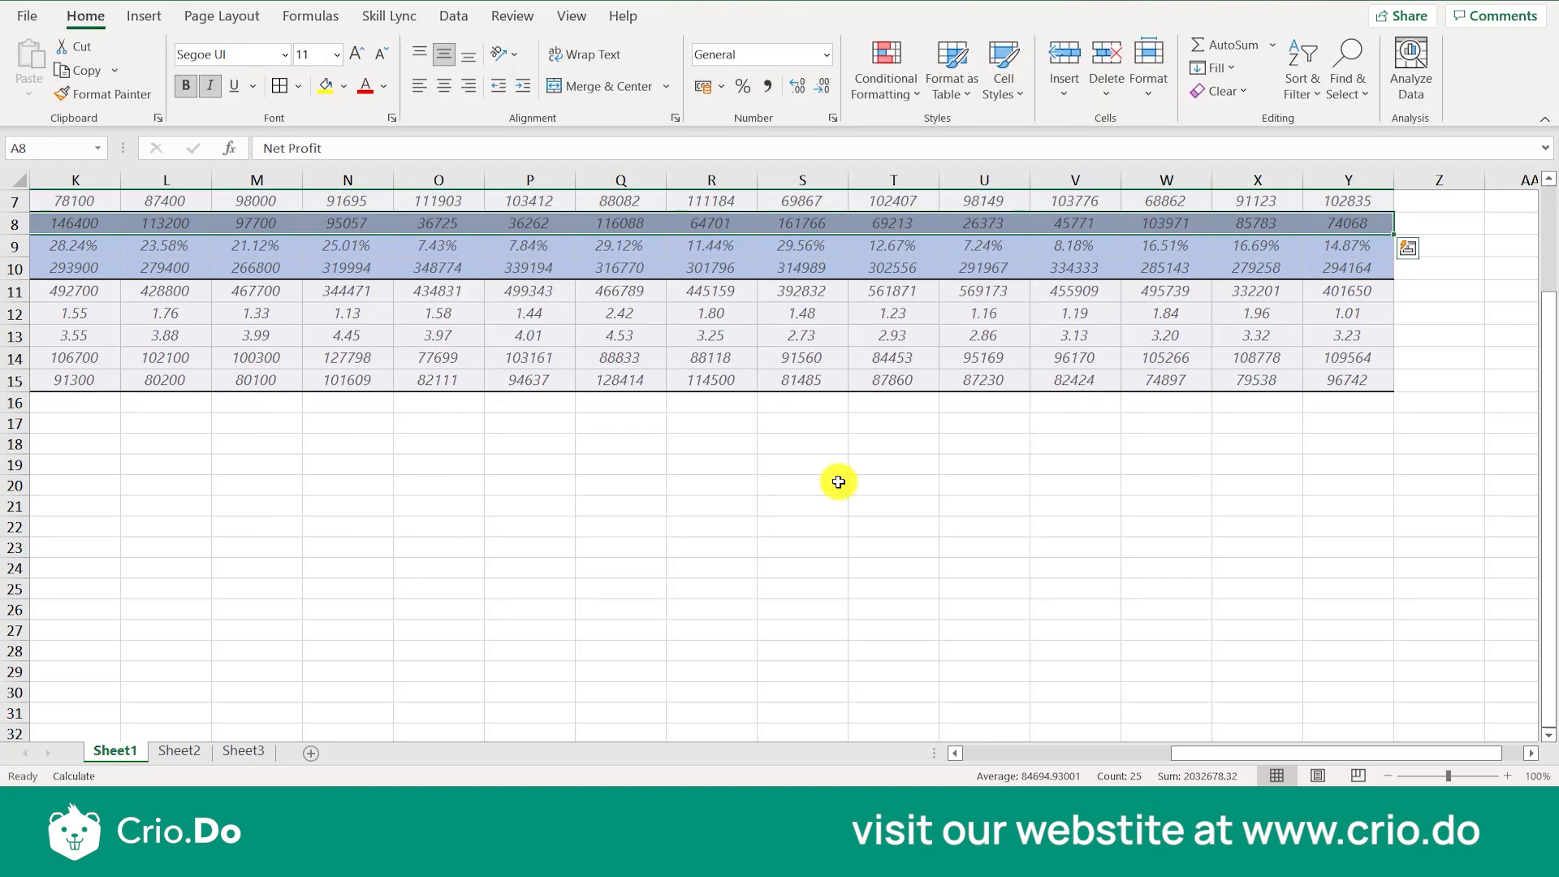
Step: Insert a scatter chart of Gross Profit for Jan-19 to Jul-19 from cells A4:H4
{"action": "left_click_drag", "start_coordinate": [1243, 746], "coordinate": [826, 714]}
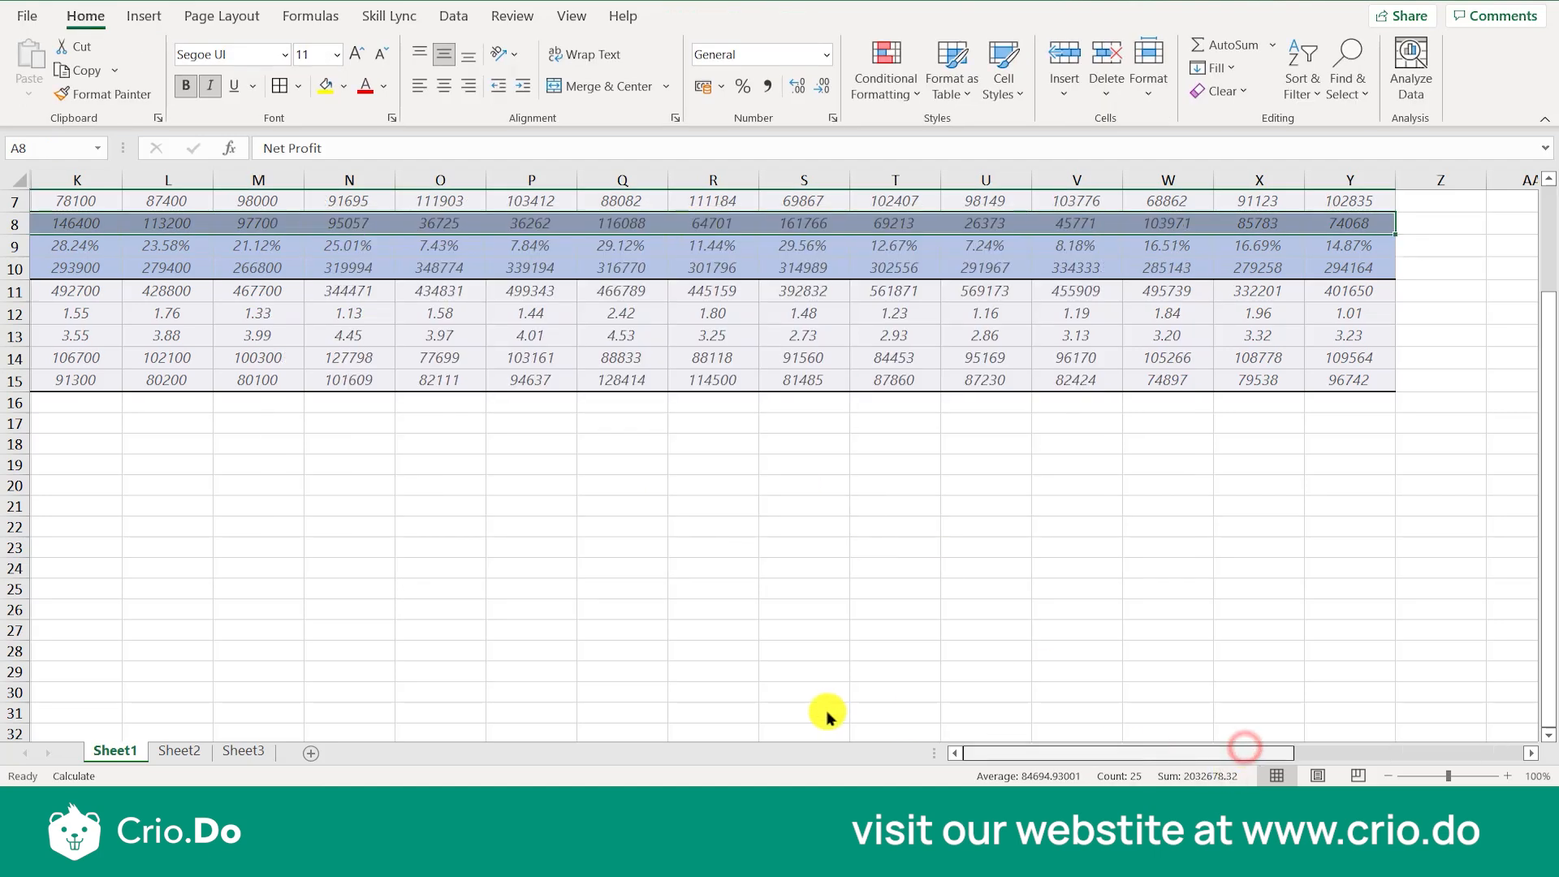
{"action": "left_click", "coordinate": [822, 486]}
{"action": "left_click", "coordinate": [164, 314]}
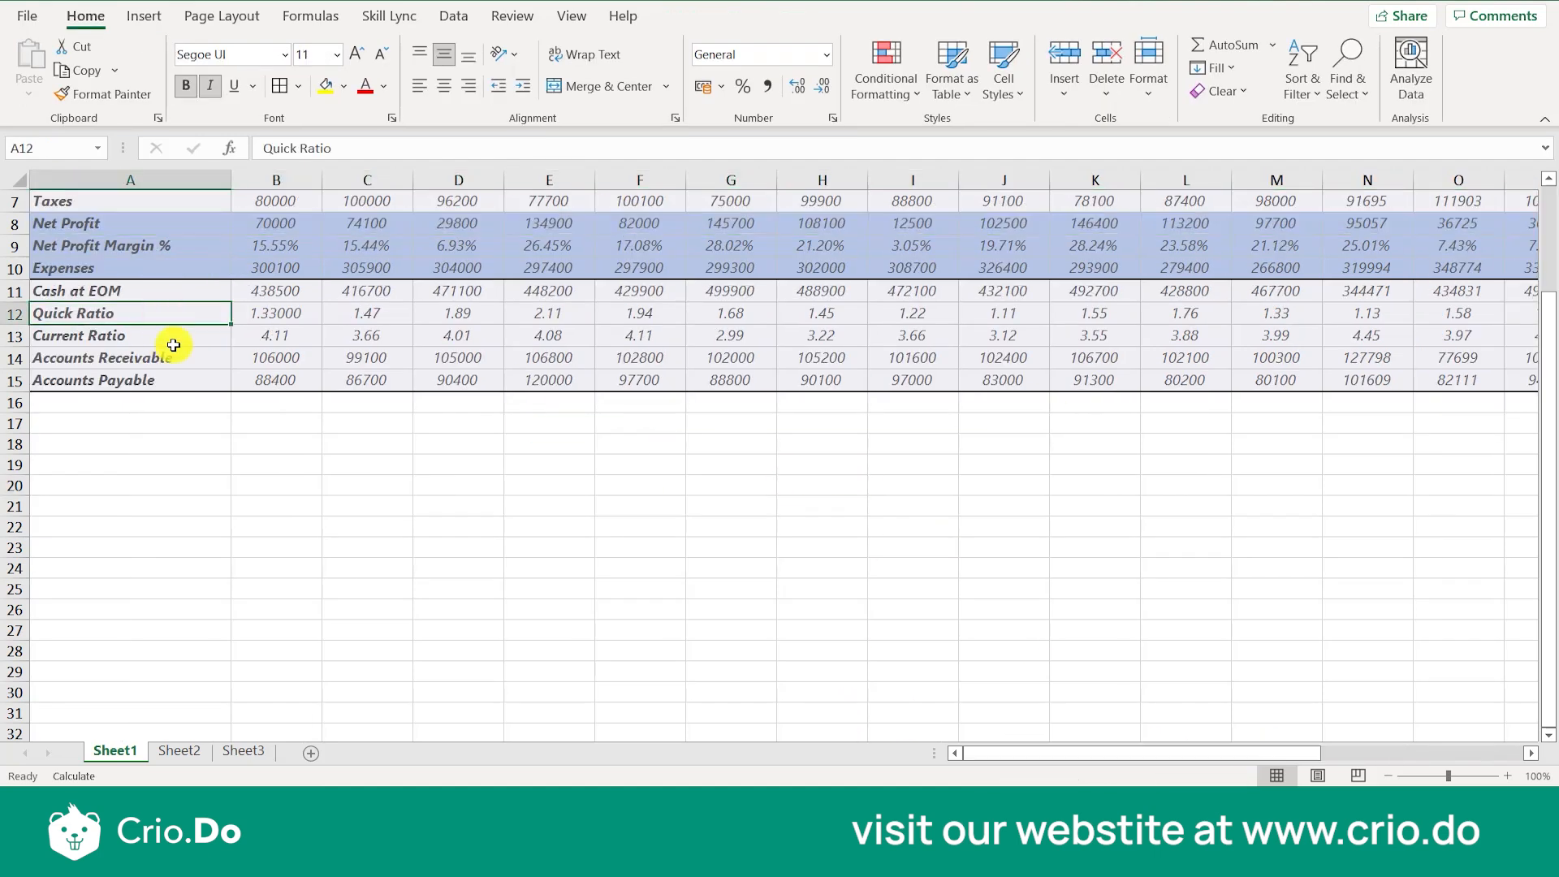
{"action": "scroll", "coordinate": [166, 341], "scroll_direction": "up", "scroll_amount": 2}
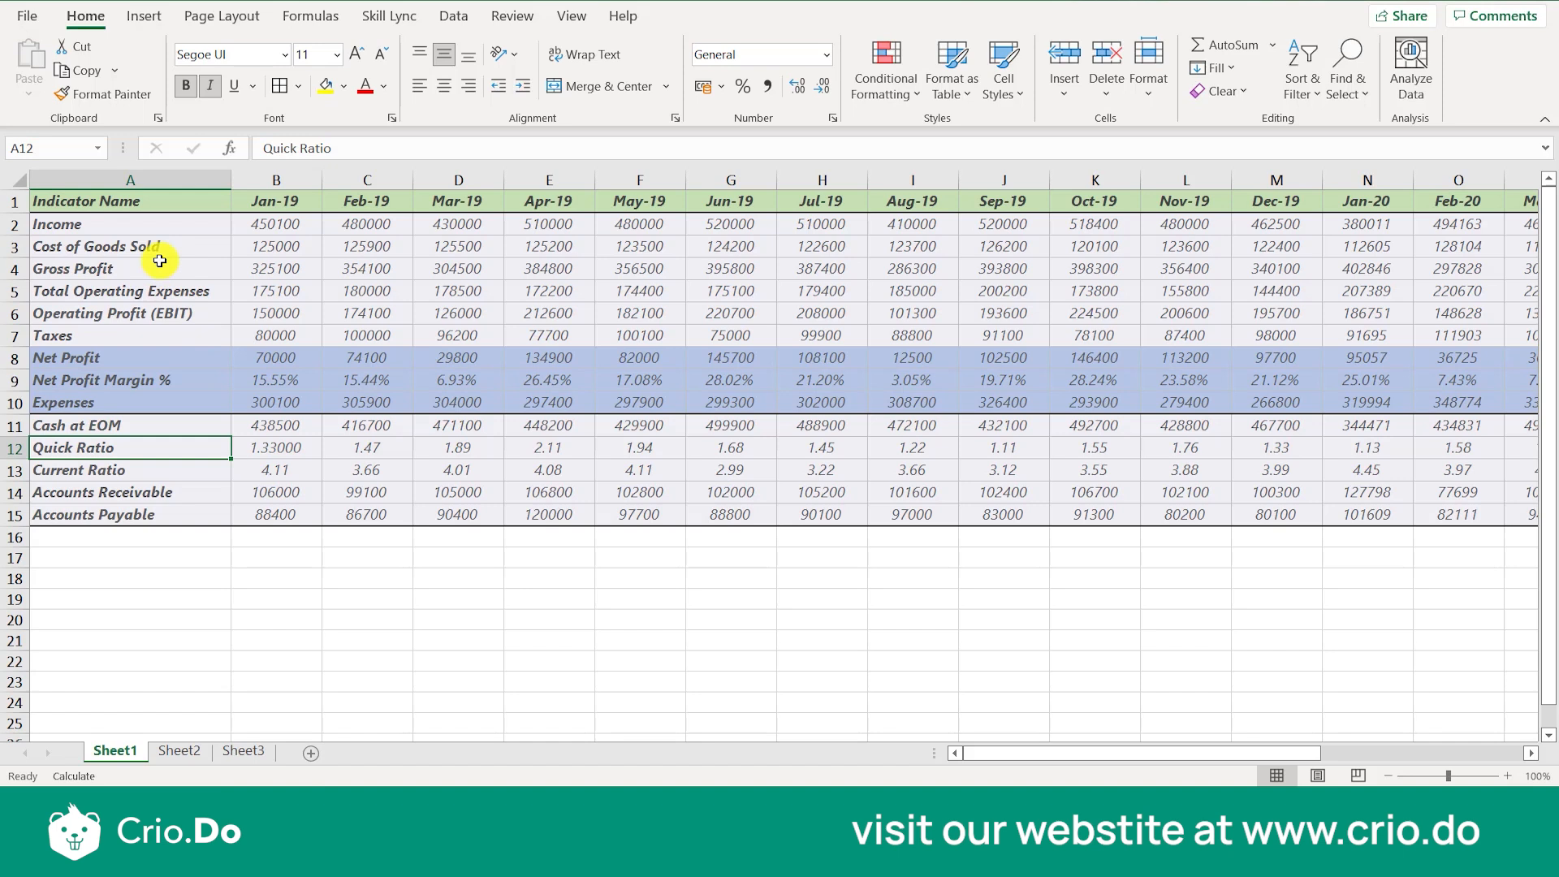
{"action": "left_click_drag", "start_coordinate": [159, 269], "coordinate": [852, 271]}
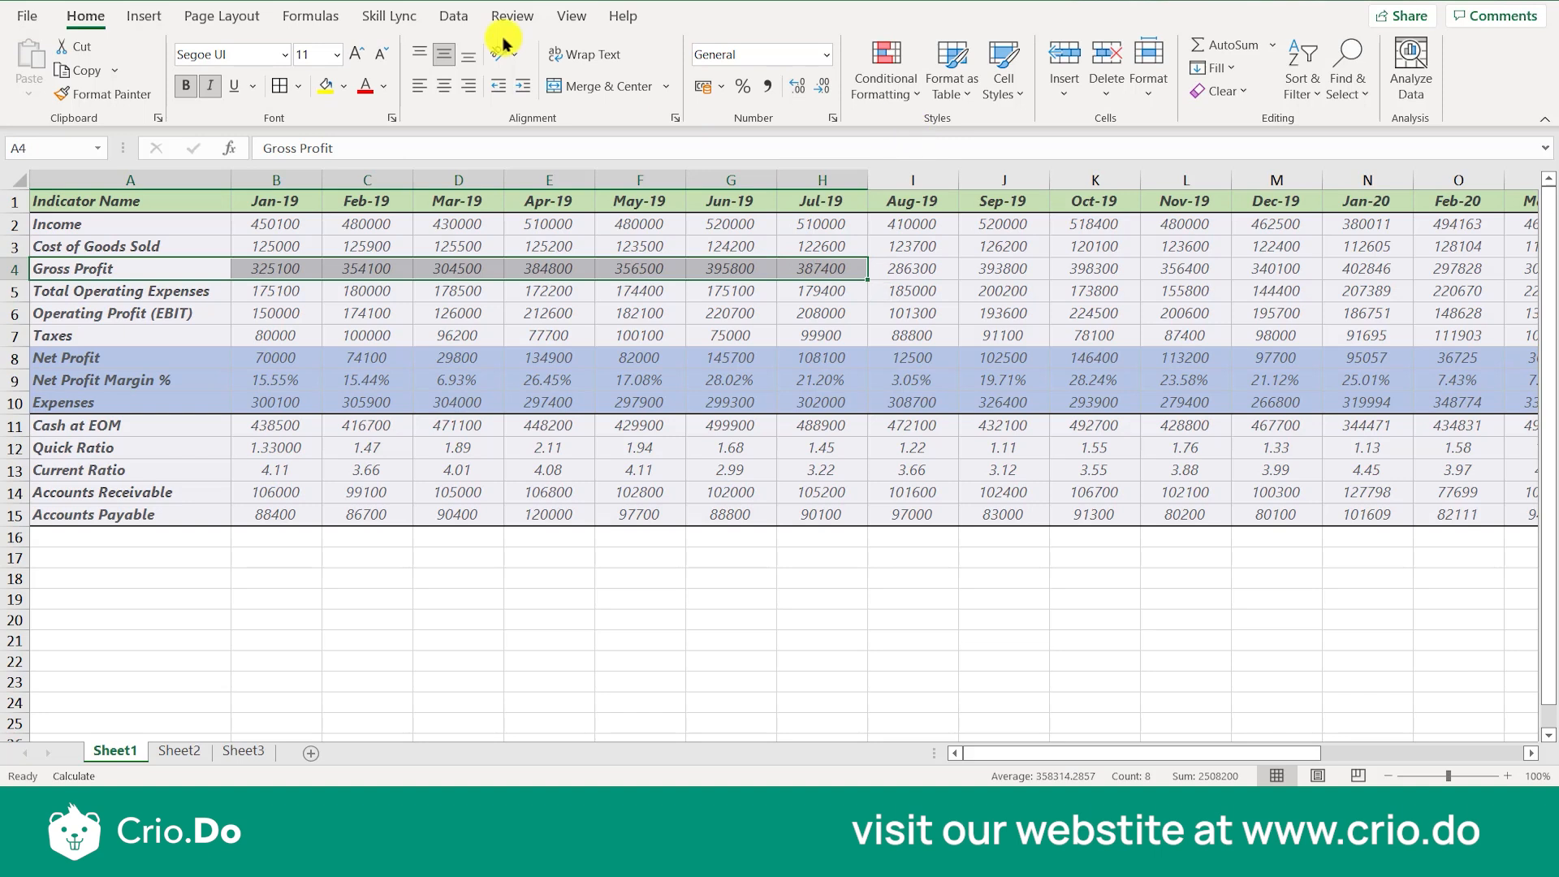
{"action": "left_click", "coordinate": [142, 15]}
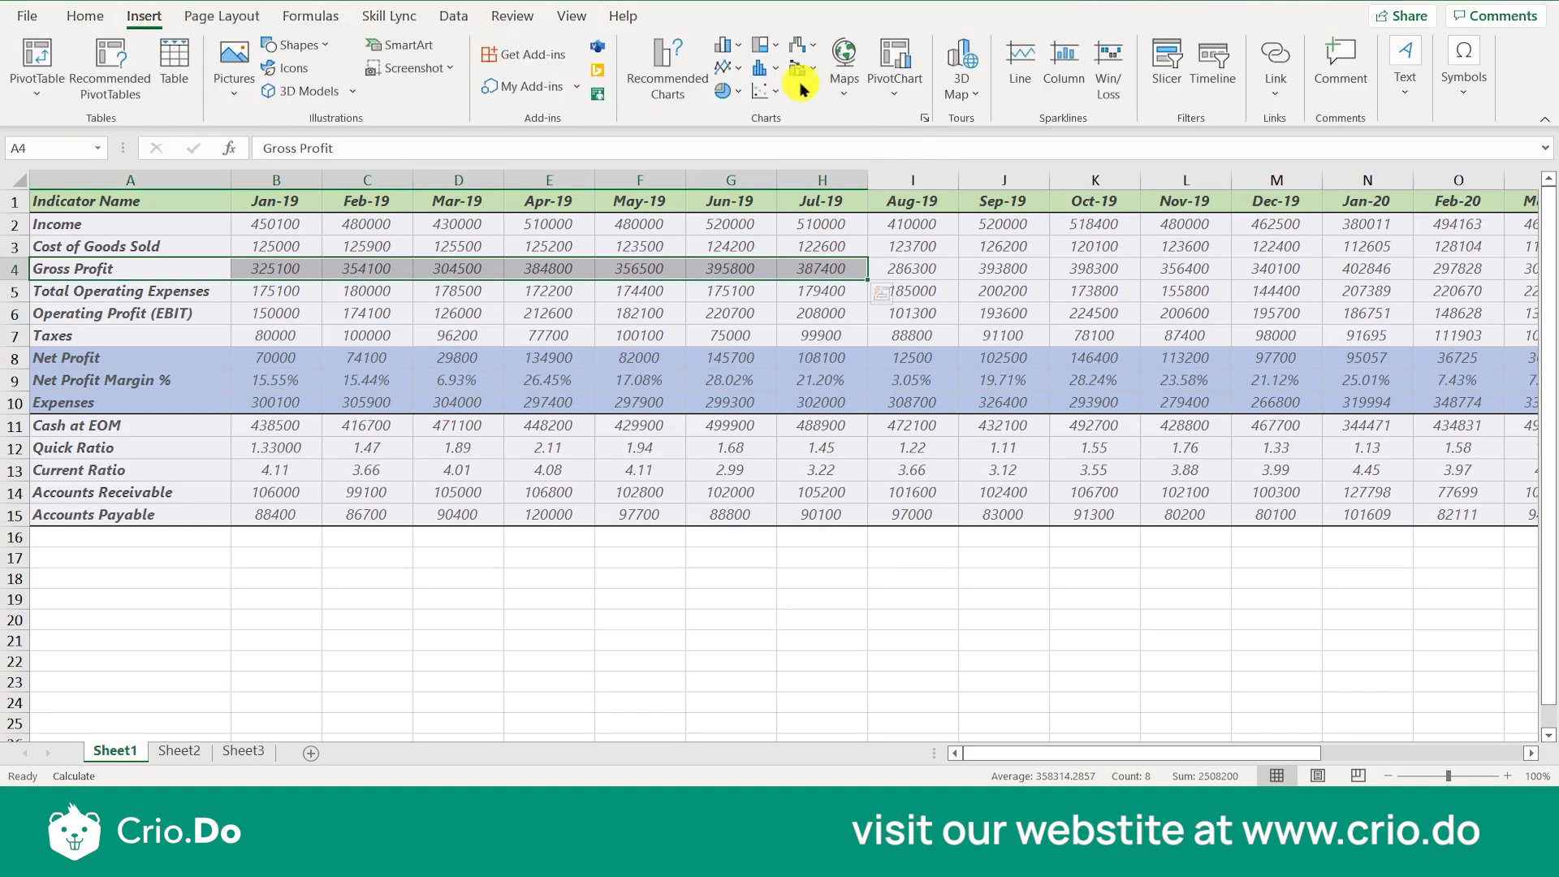
{"action": "left_click", "coordinate": [757, 92]}
{"action": "left_click", "coordinate": [780, 173]}
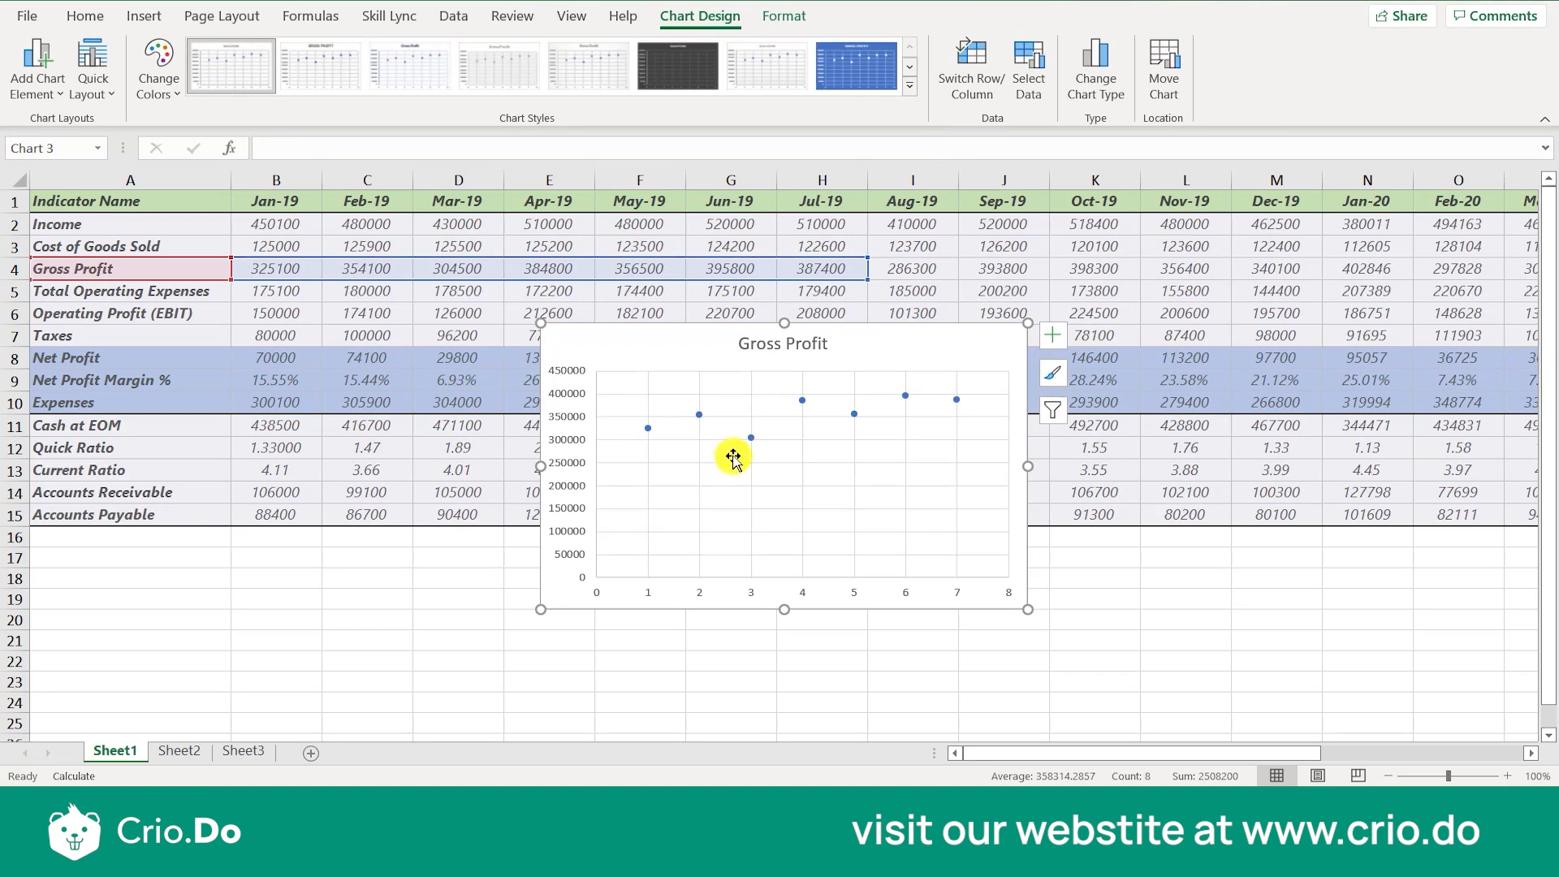
Step: Move the Gross Profit scatter chart over columns I to N, and view its data source settings without changing them
{"action": "left_click_drag", "start_coordinate": [673, 345], "coordinate": [1000, 404]}
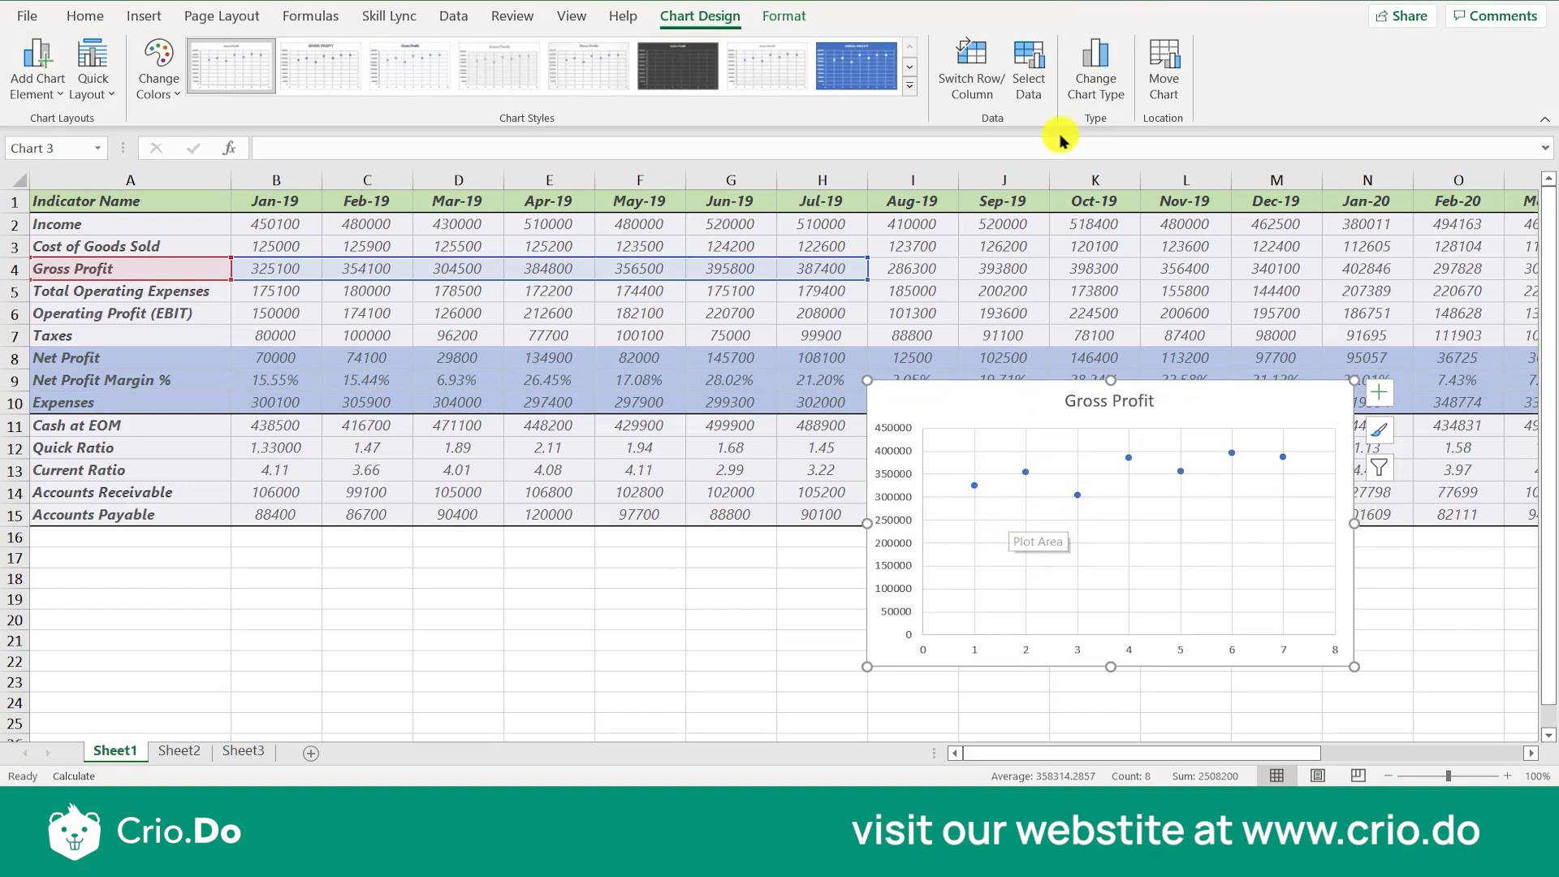
{"action": "left_click", "coordinate": [1034, 81]}
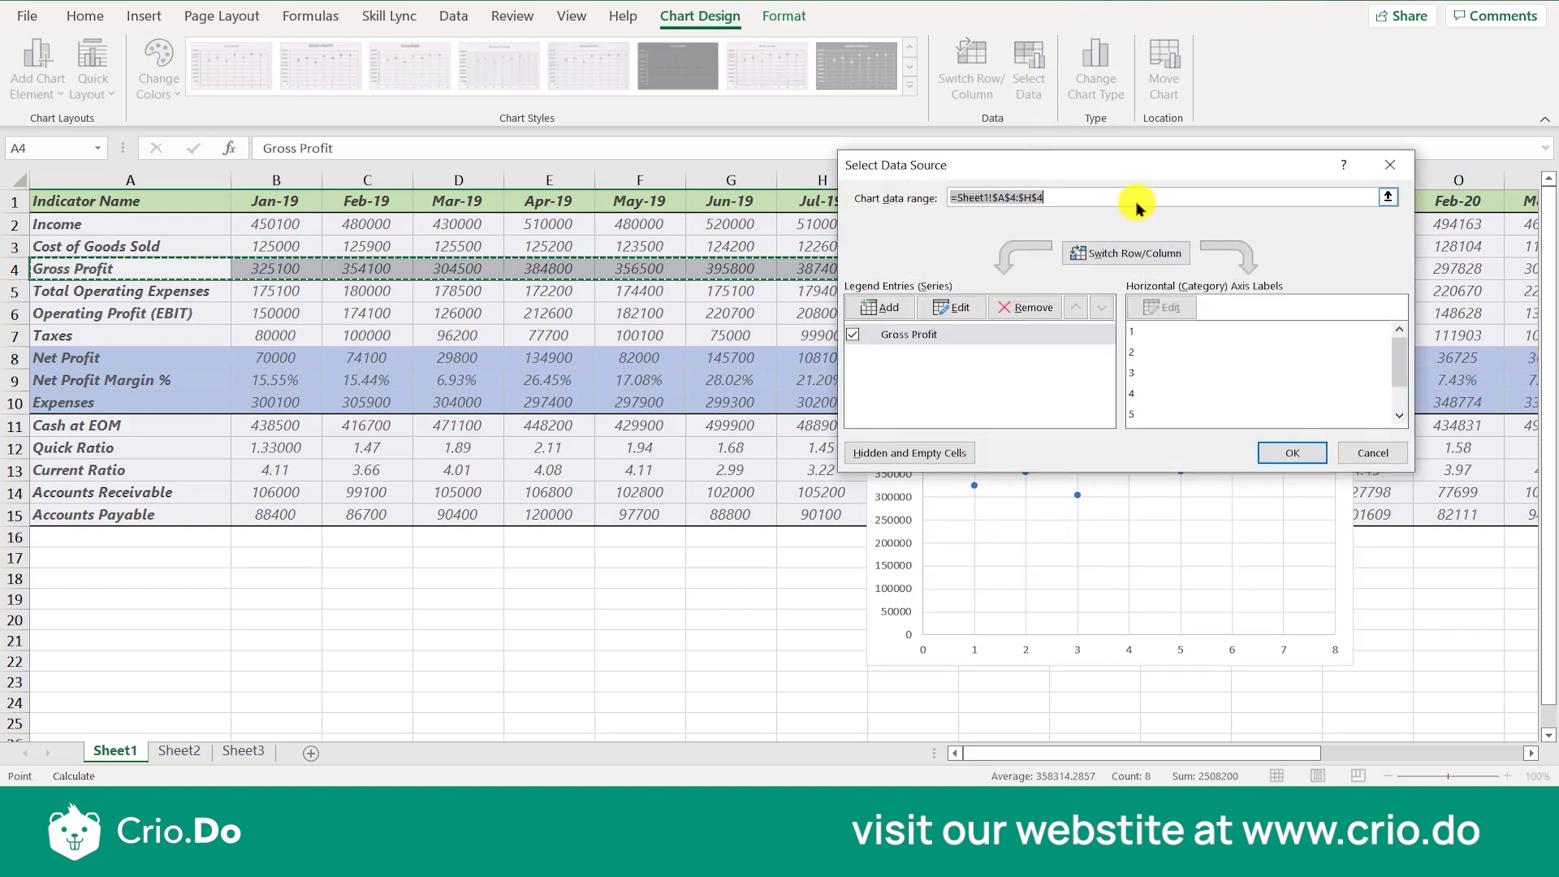
{"action": "left_click", "coordinate": [1396, 457]}
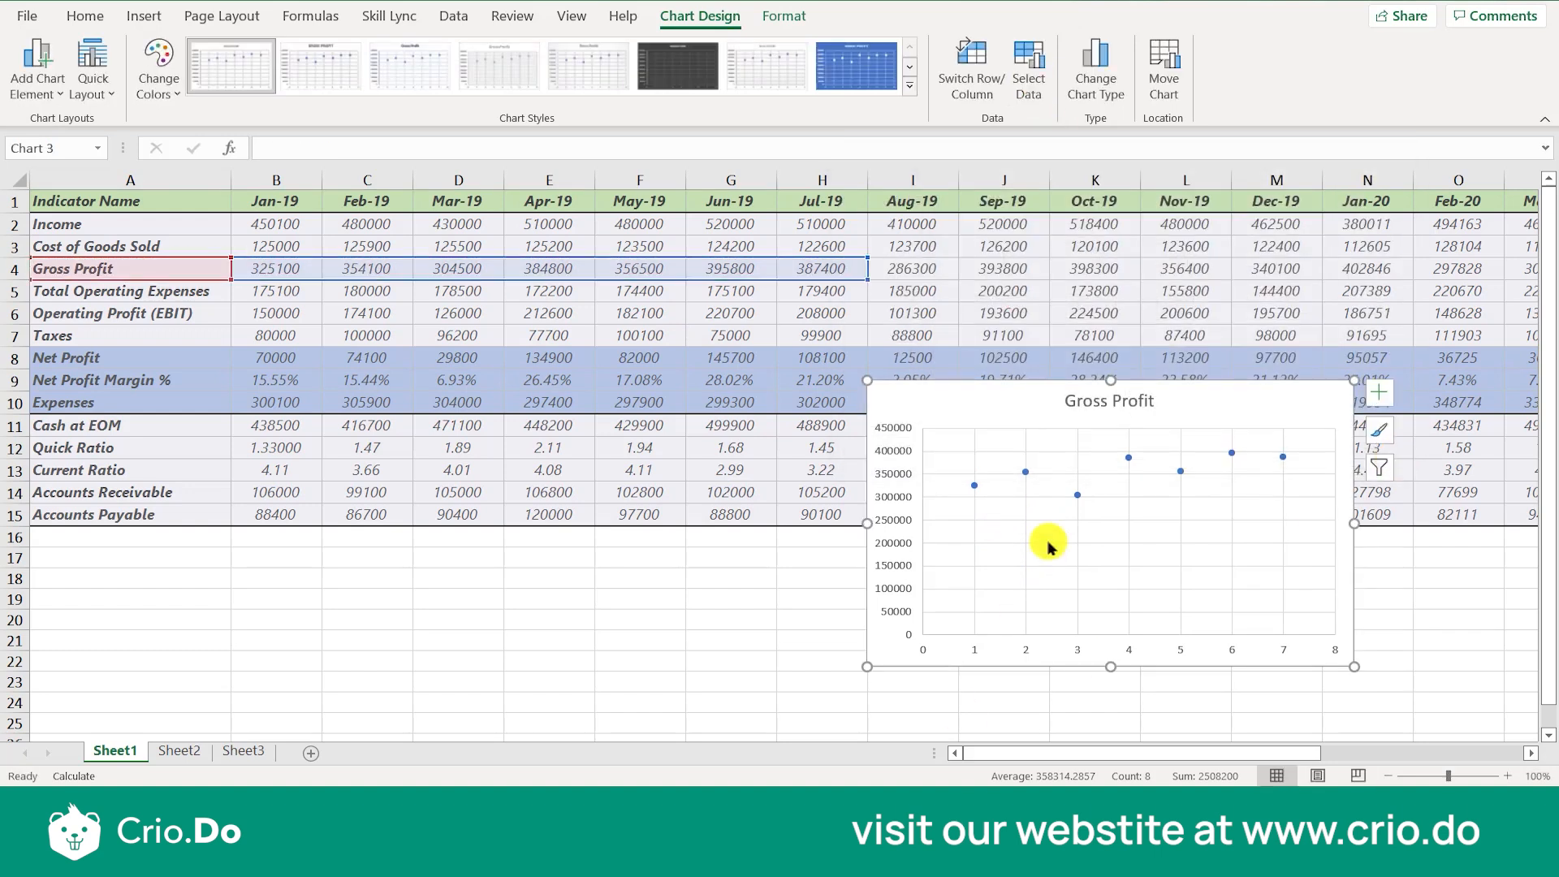
Step: Apply the seventh chart style, with the shaded plot area, to the Gross Profit scatter chart
{"action": "left_click", "coordinate": [1025, 474]}
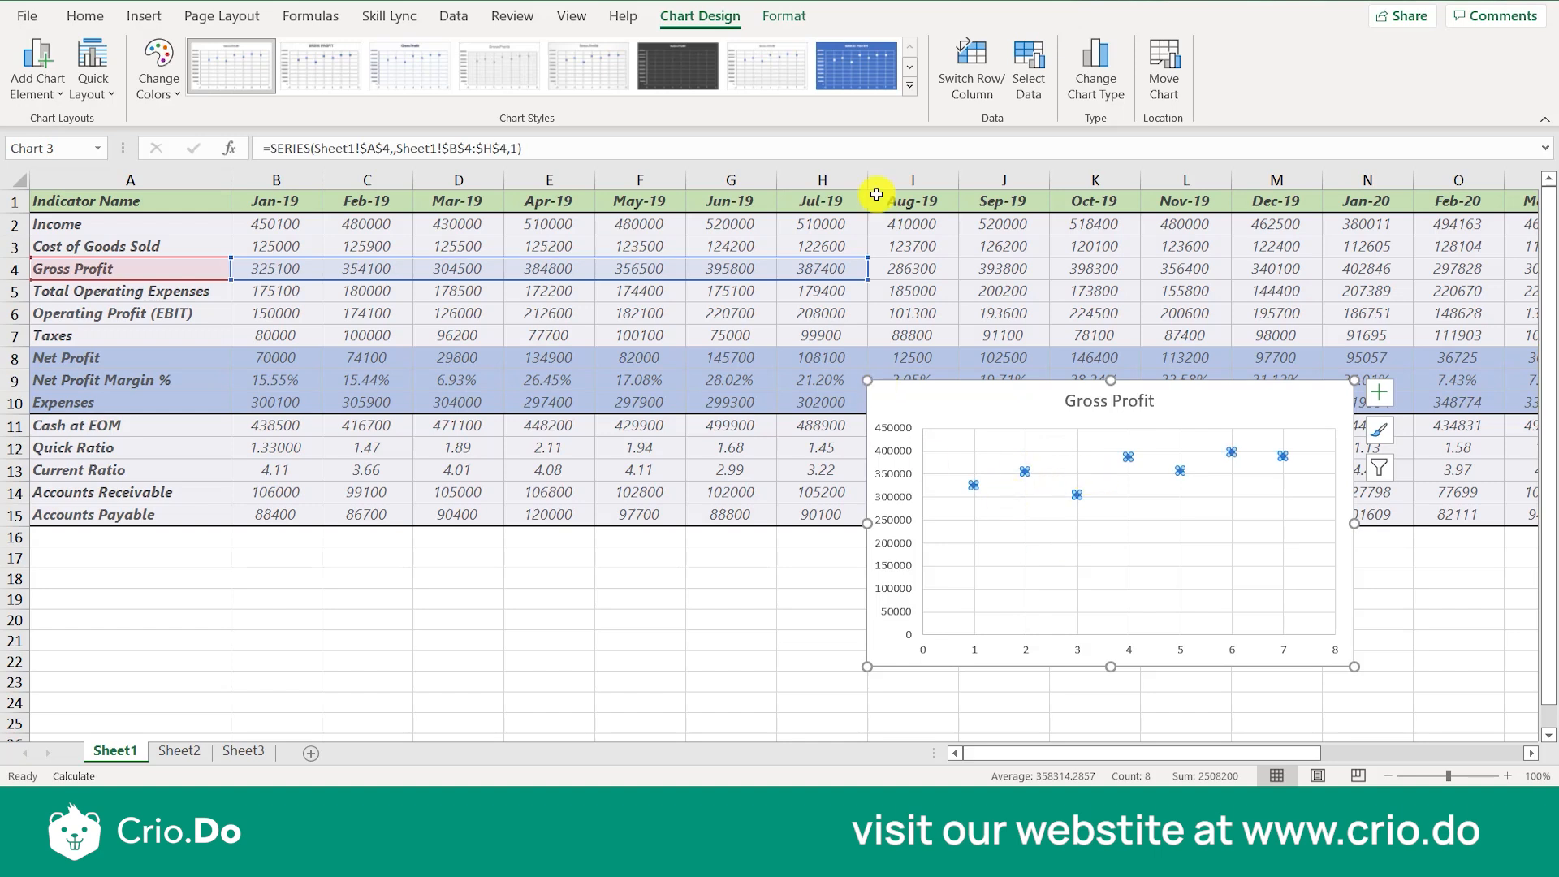
{"action": "left_click", "coordinate": [792, 77]}
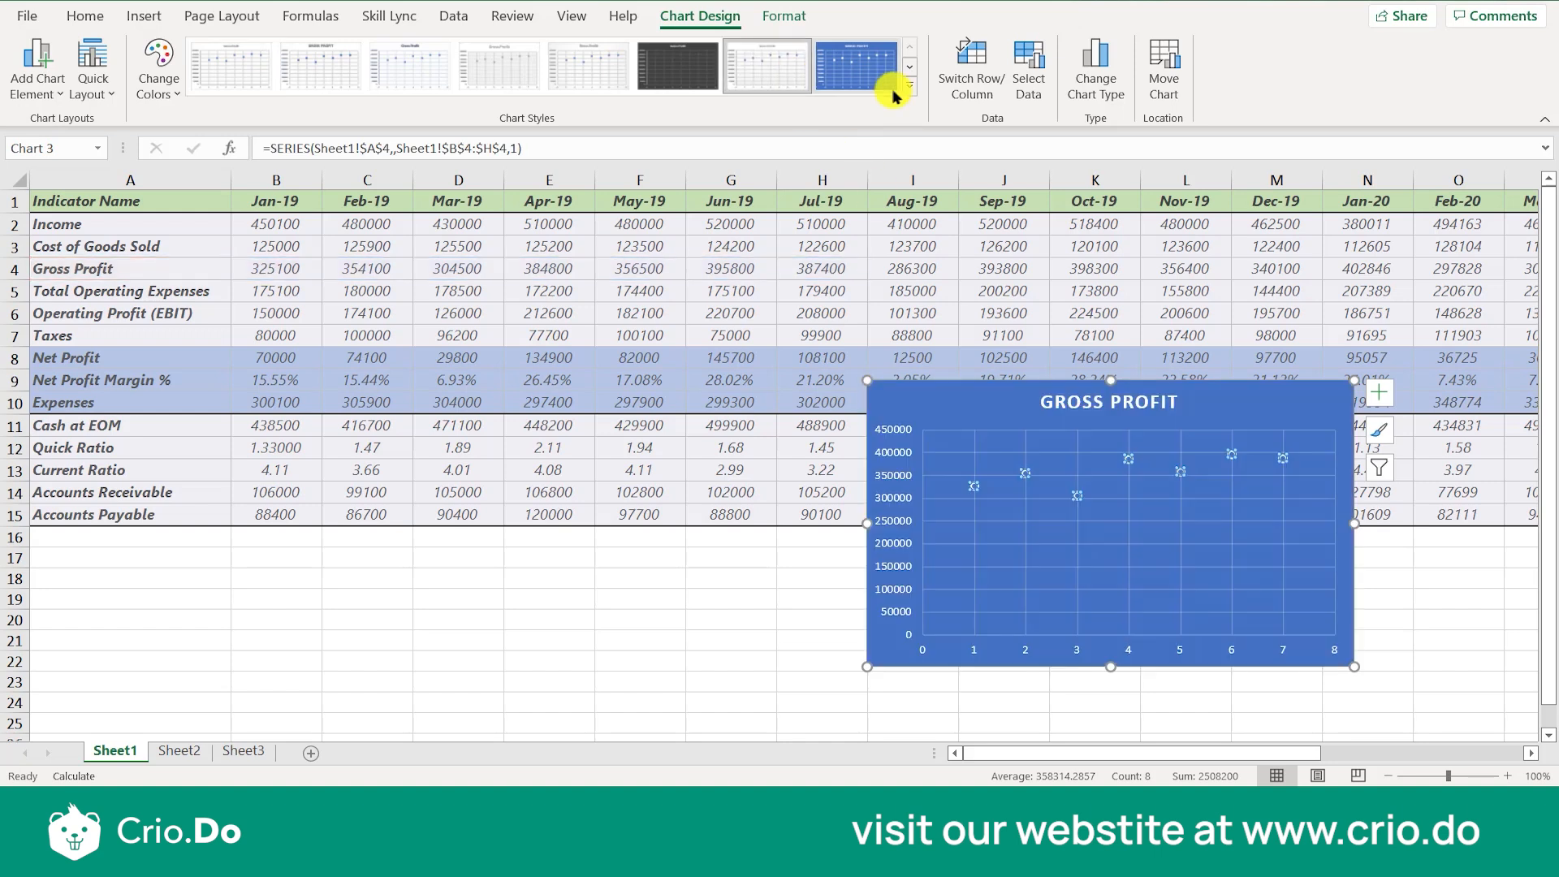
{"action": "left_click", "coordinate": [1207, 480]}
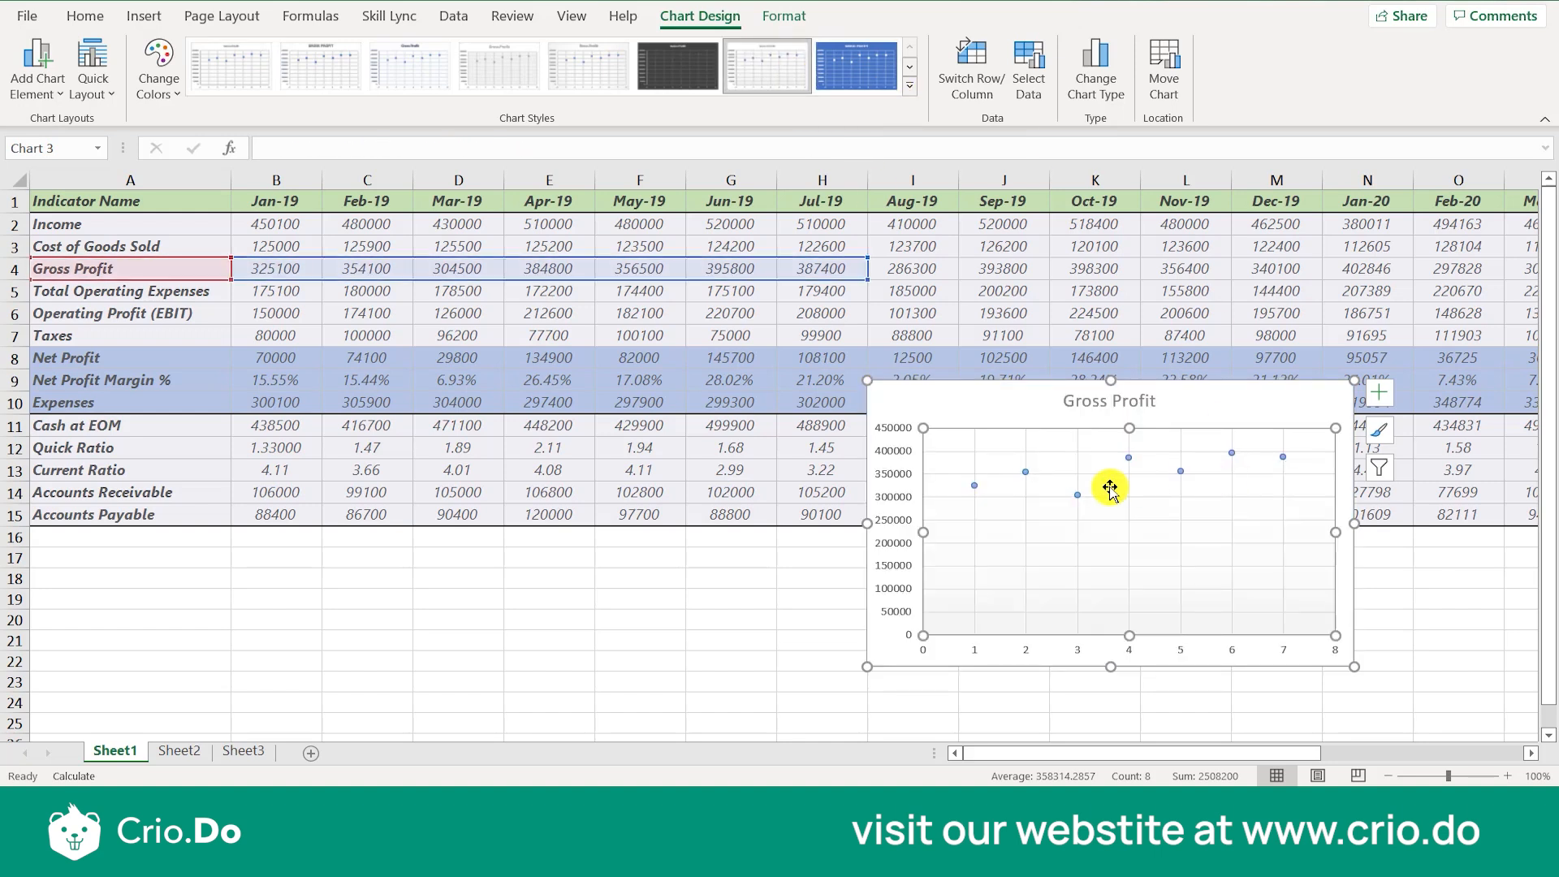
{"action": "left_click", "coordinate": [1069, 498]}
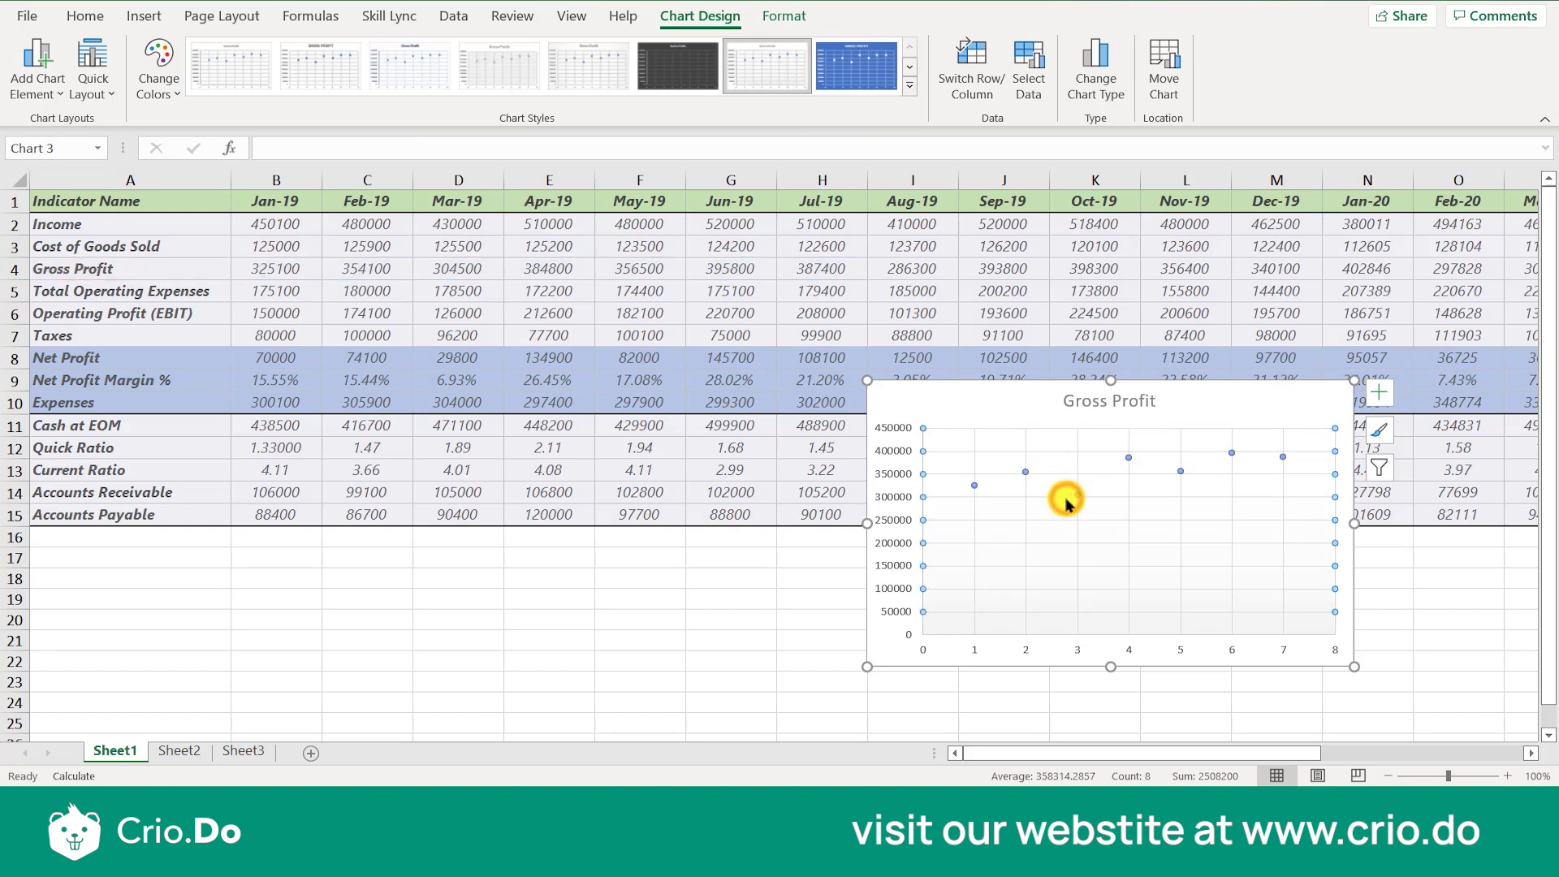
{"action": "left_click", "coordinate": [1072, 649]}
{"action": "left_click", "coordinate": [939, 650]}
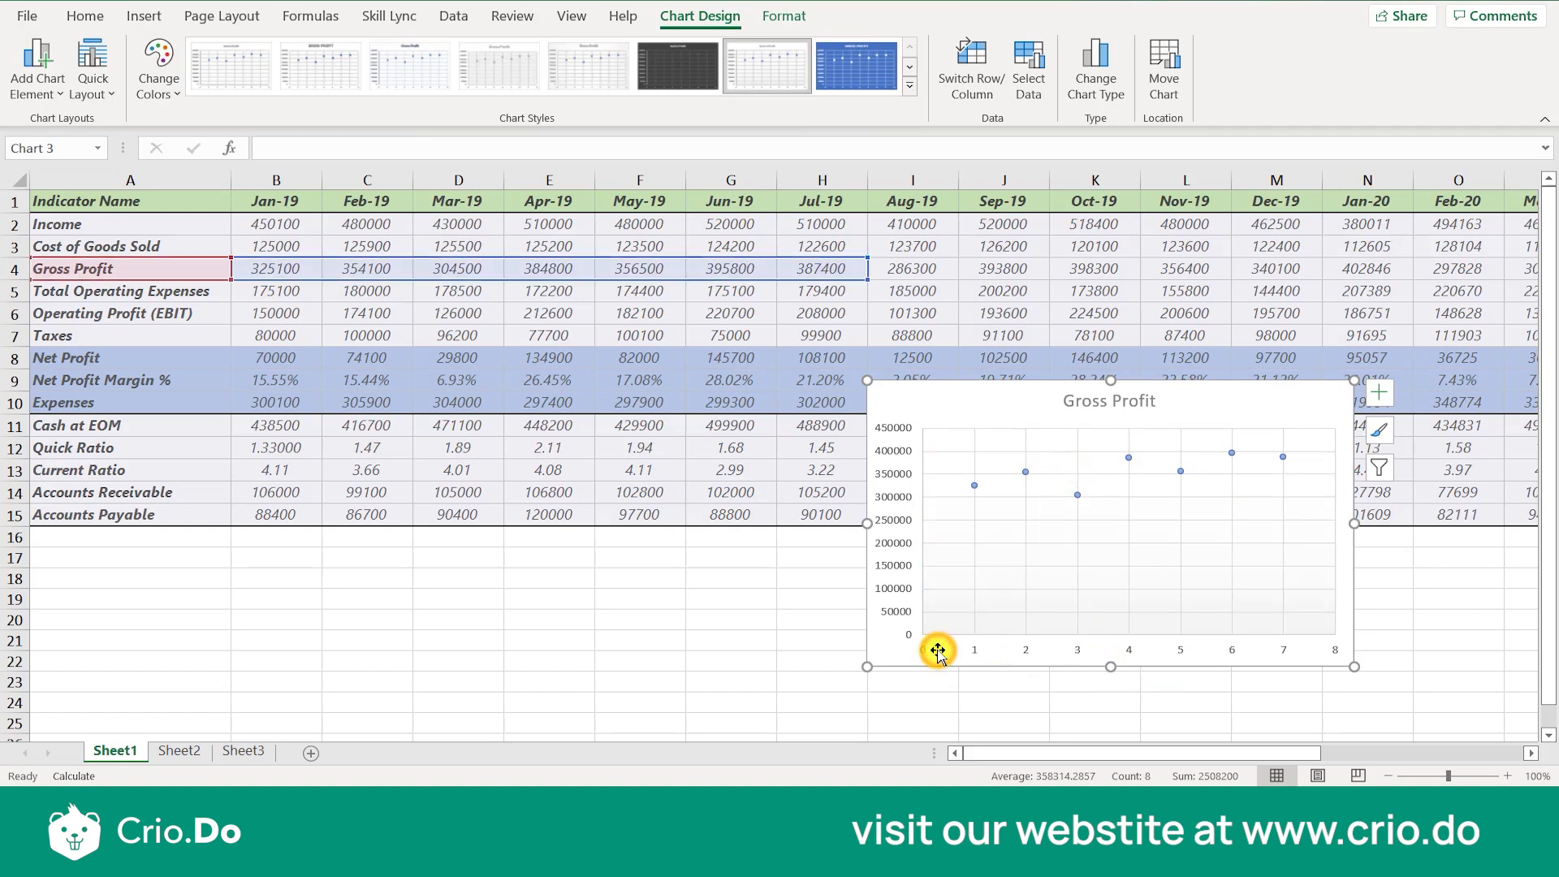
{"action": "double_click", "coordinate": [938, 650]}
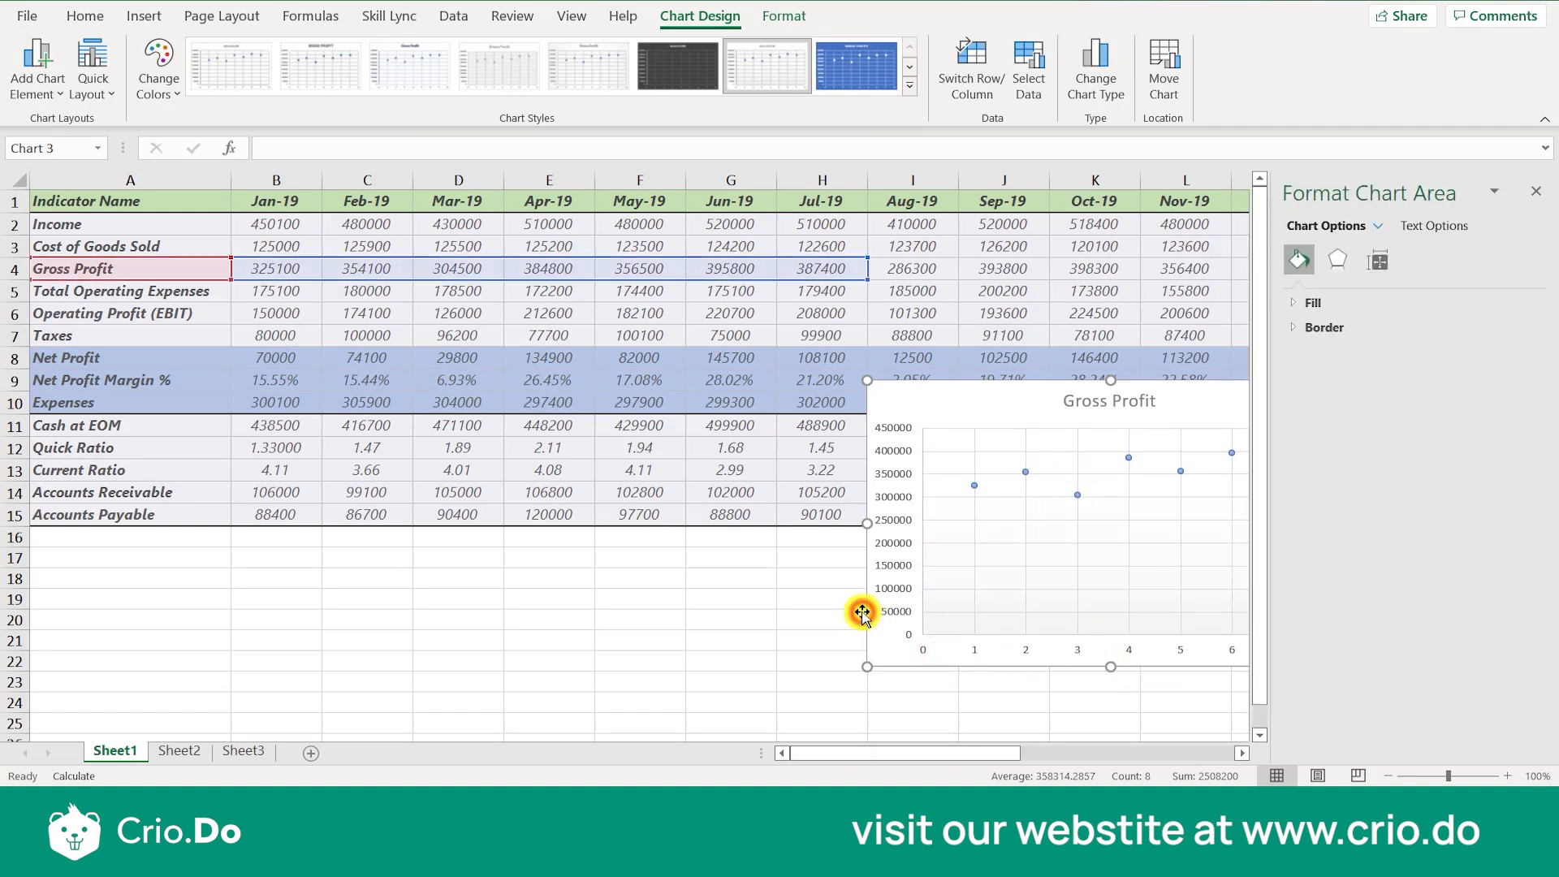
{"action": "left_click", "coordinate": [1536, 191]}
{"action": "left_click", "coordinate": [790, 568]}
{"action": "left_click", "coordinate": [915, 542]}
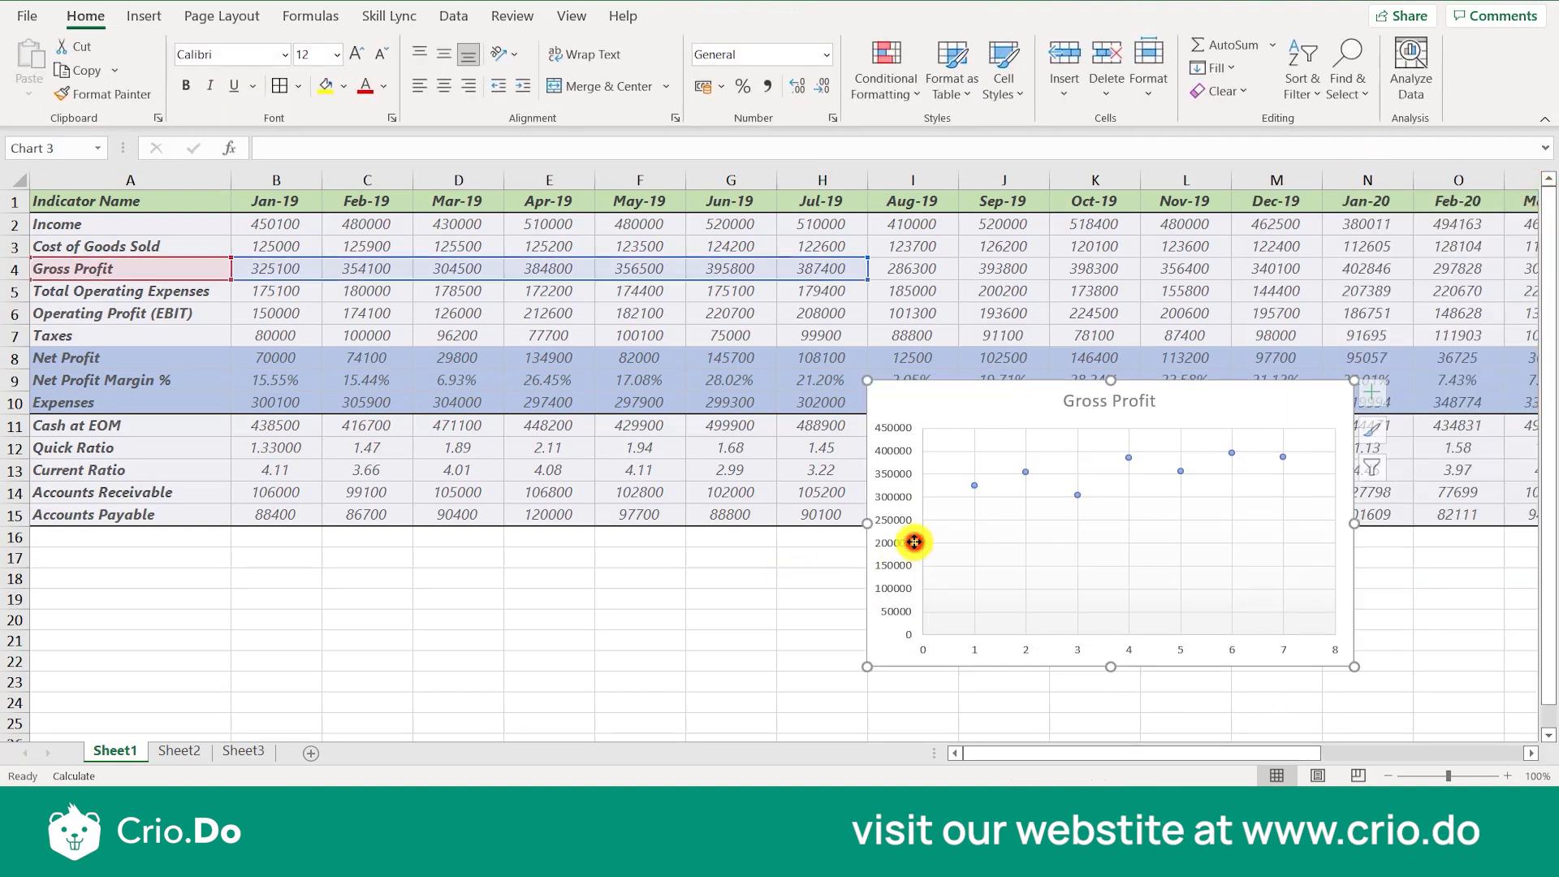
Step: View the horizontal axis, data source and title formatting settings of the Gross Profit scatter chart without changing them
{"action": "double_click", "coordinate": [1022, 646]}
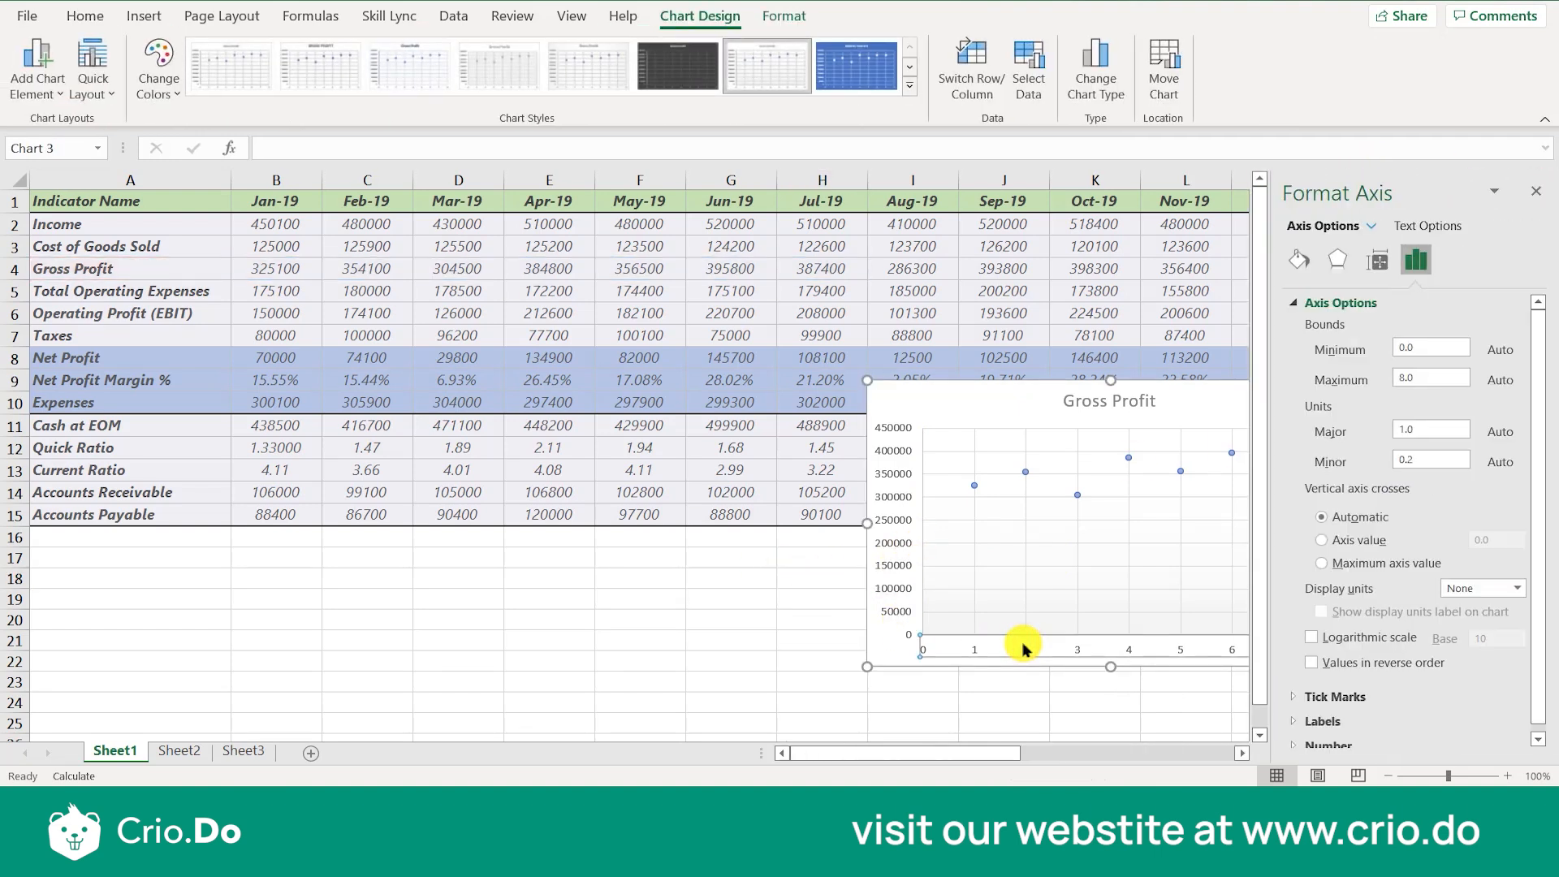
{"action": "left_click", "coordinate": [1029, 69]}
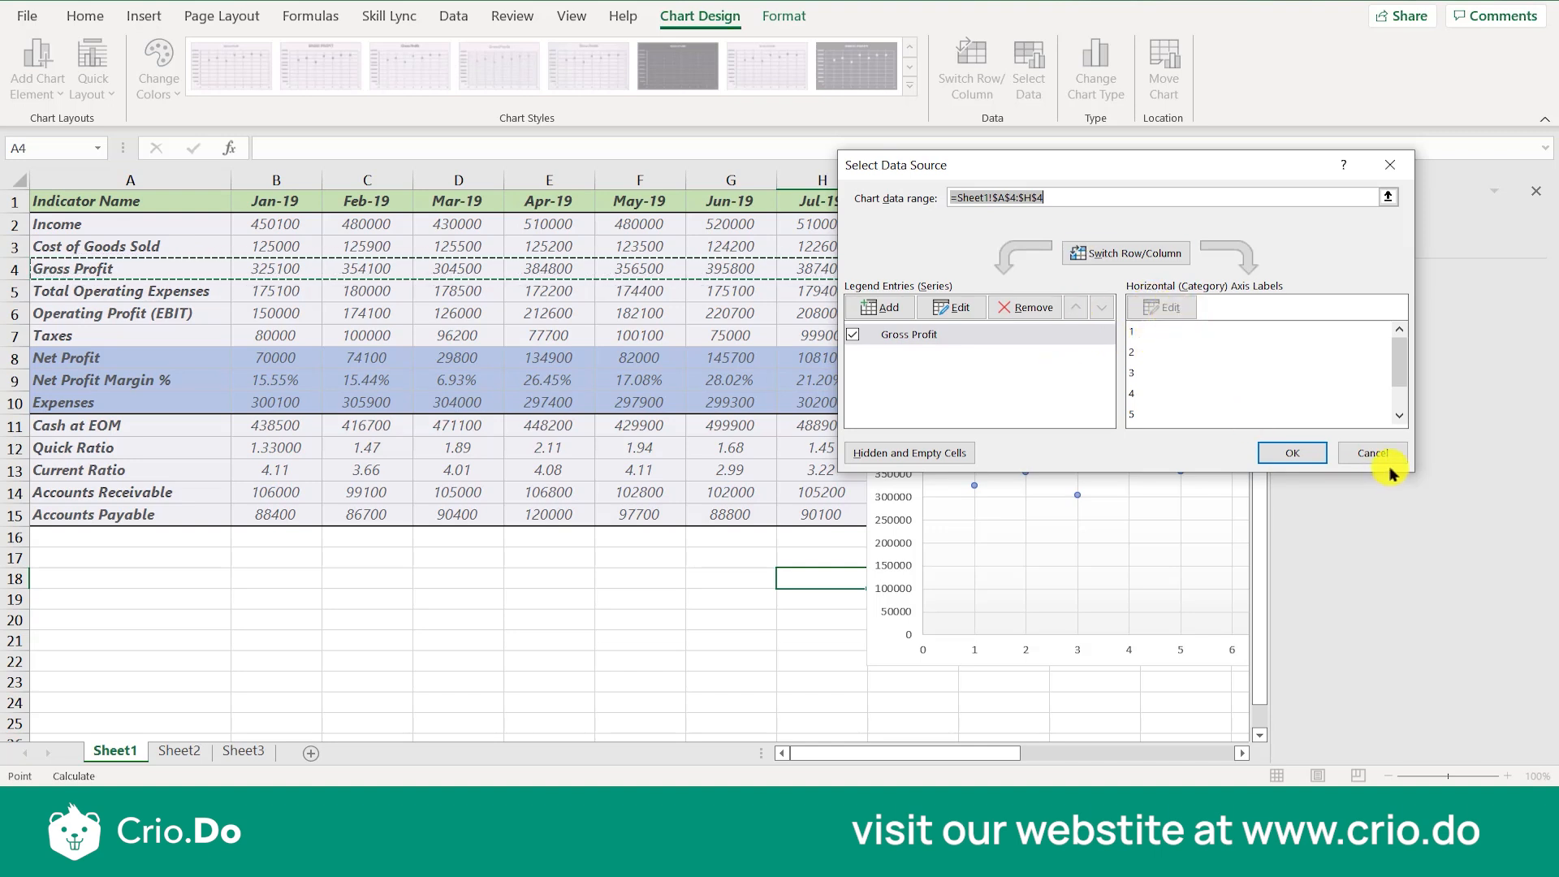
{"action": "left_click", "coordinate": [1361, 453]}
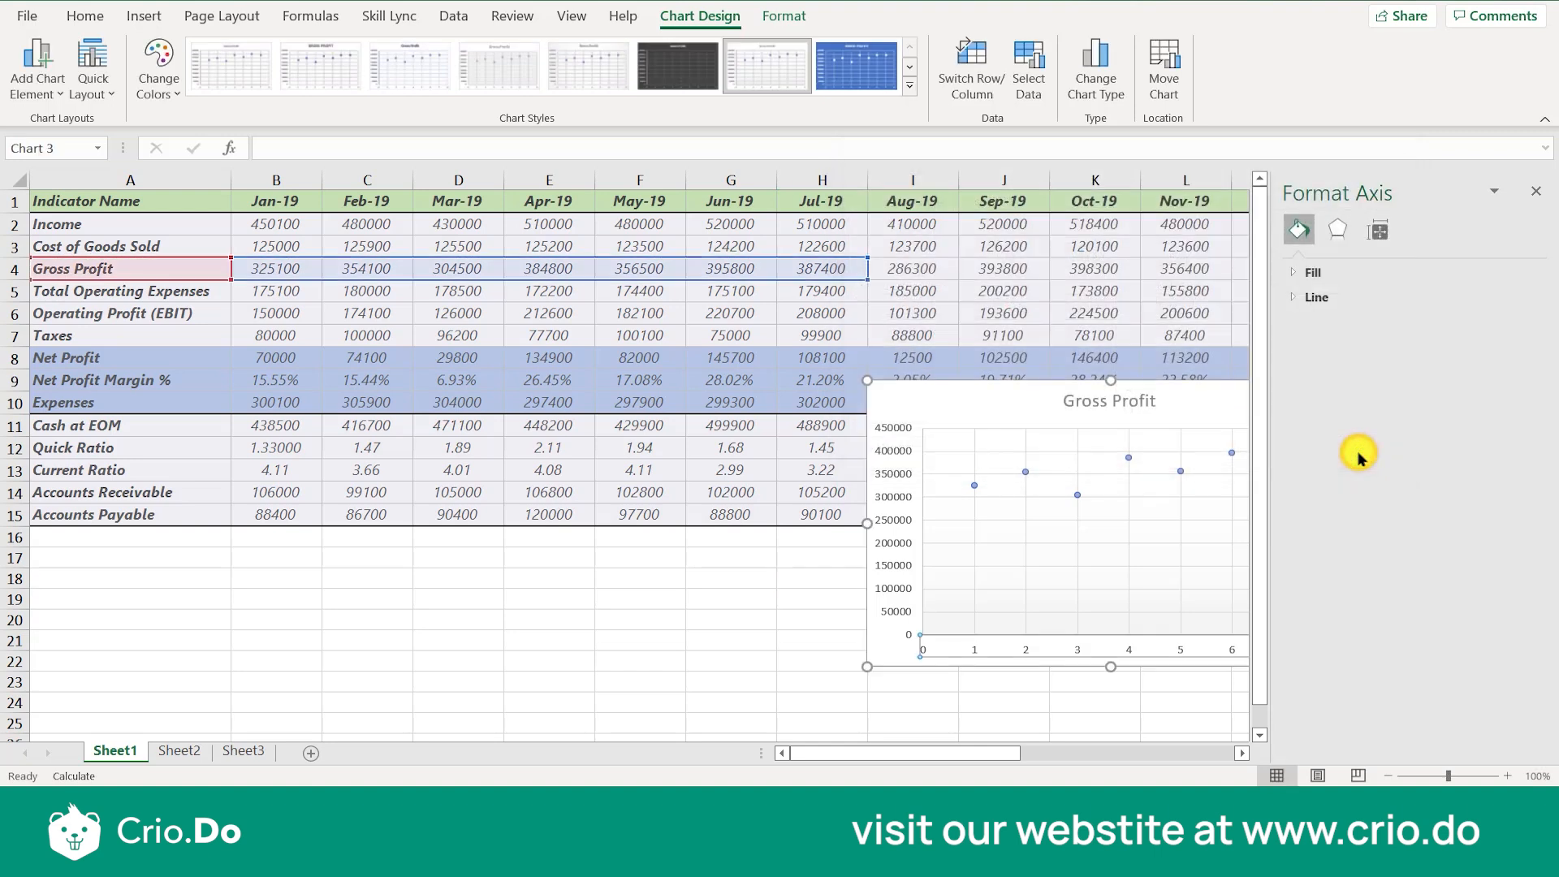
{"action": "left_click", "coordinate": [1110, 421]}
{"action": "left_click", "coordinate": [1107, 406]}
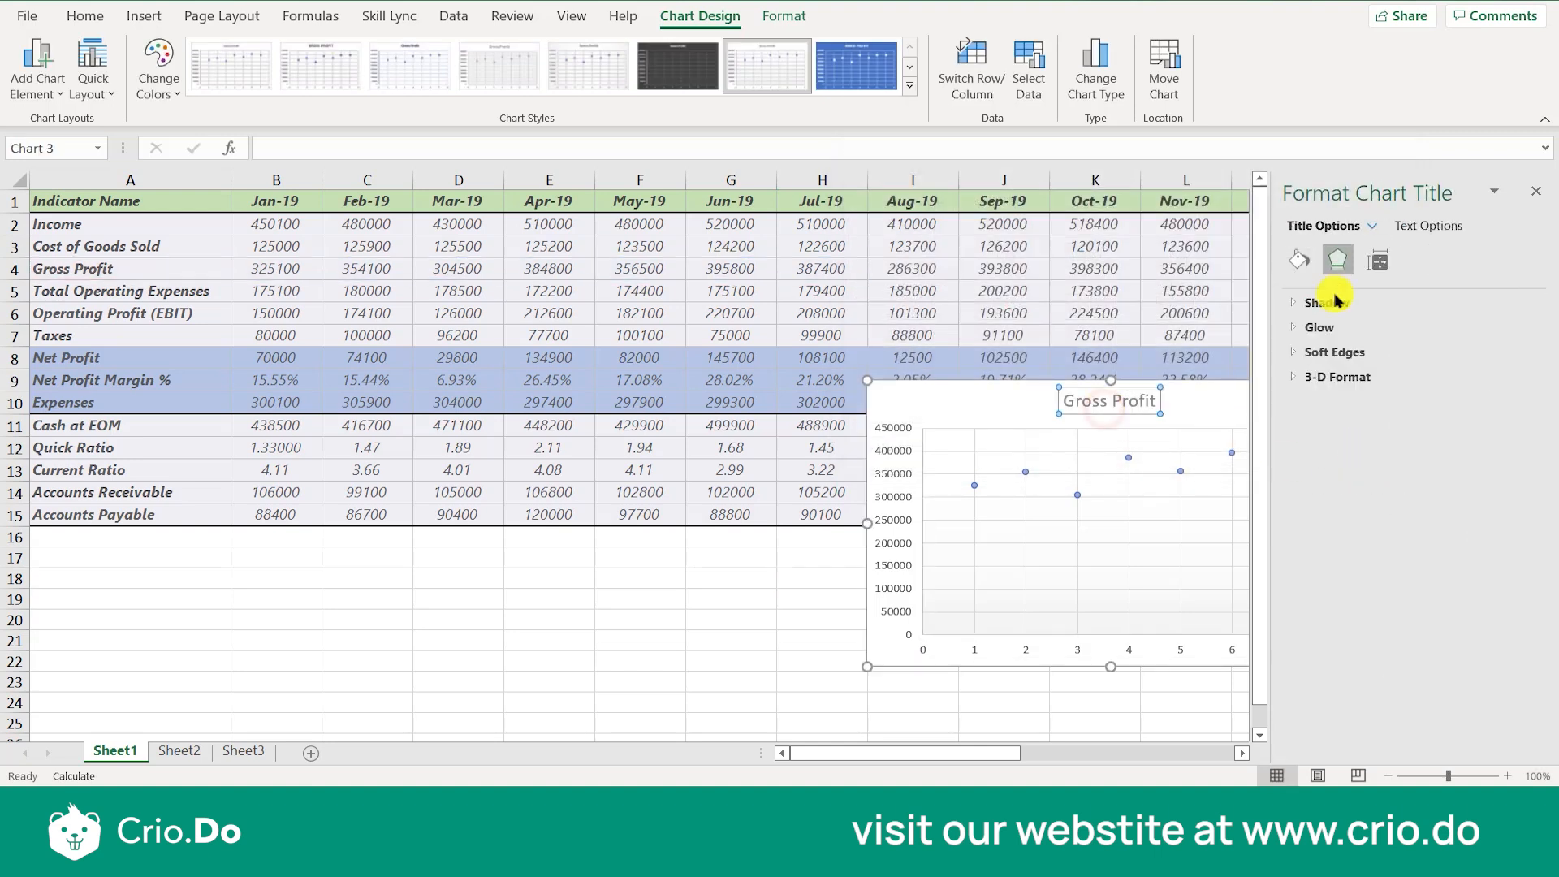
{"action": "left_click", "coordinate": [1530, 195]}
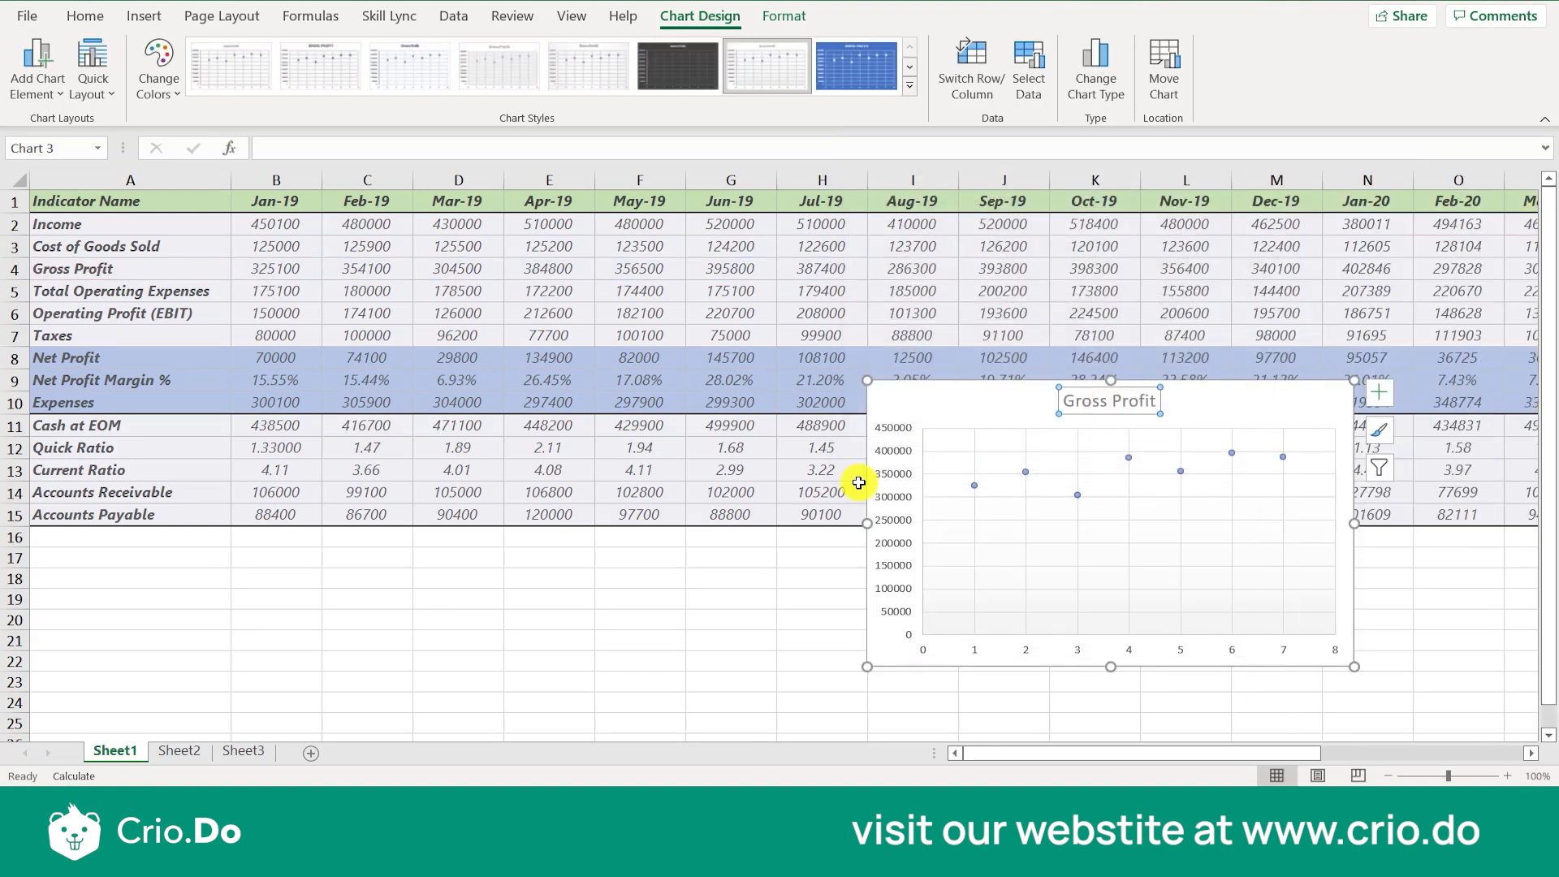
Step: View the team evaluation table on Sheet2 and return to Sheet1
{"action": "left_click", "coordinate": [179, 751]}
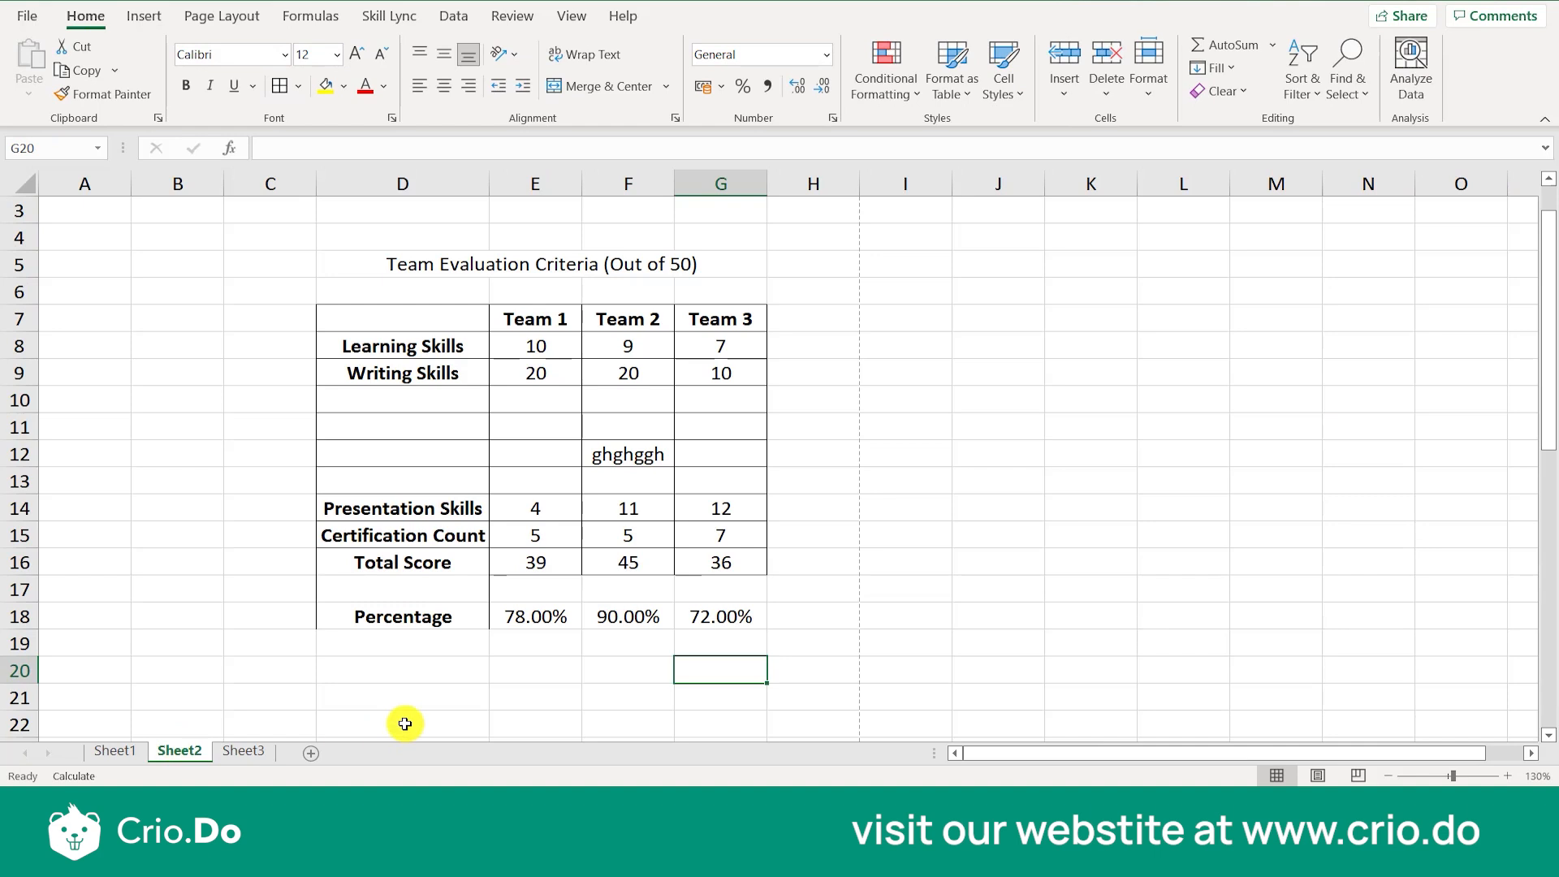
{"action": "scroll", "coordinate": [719, 568], "scroll_direction": "up", "scroll_amount": 1}
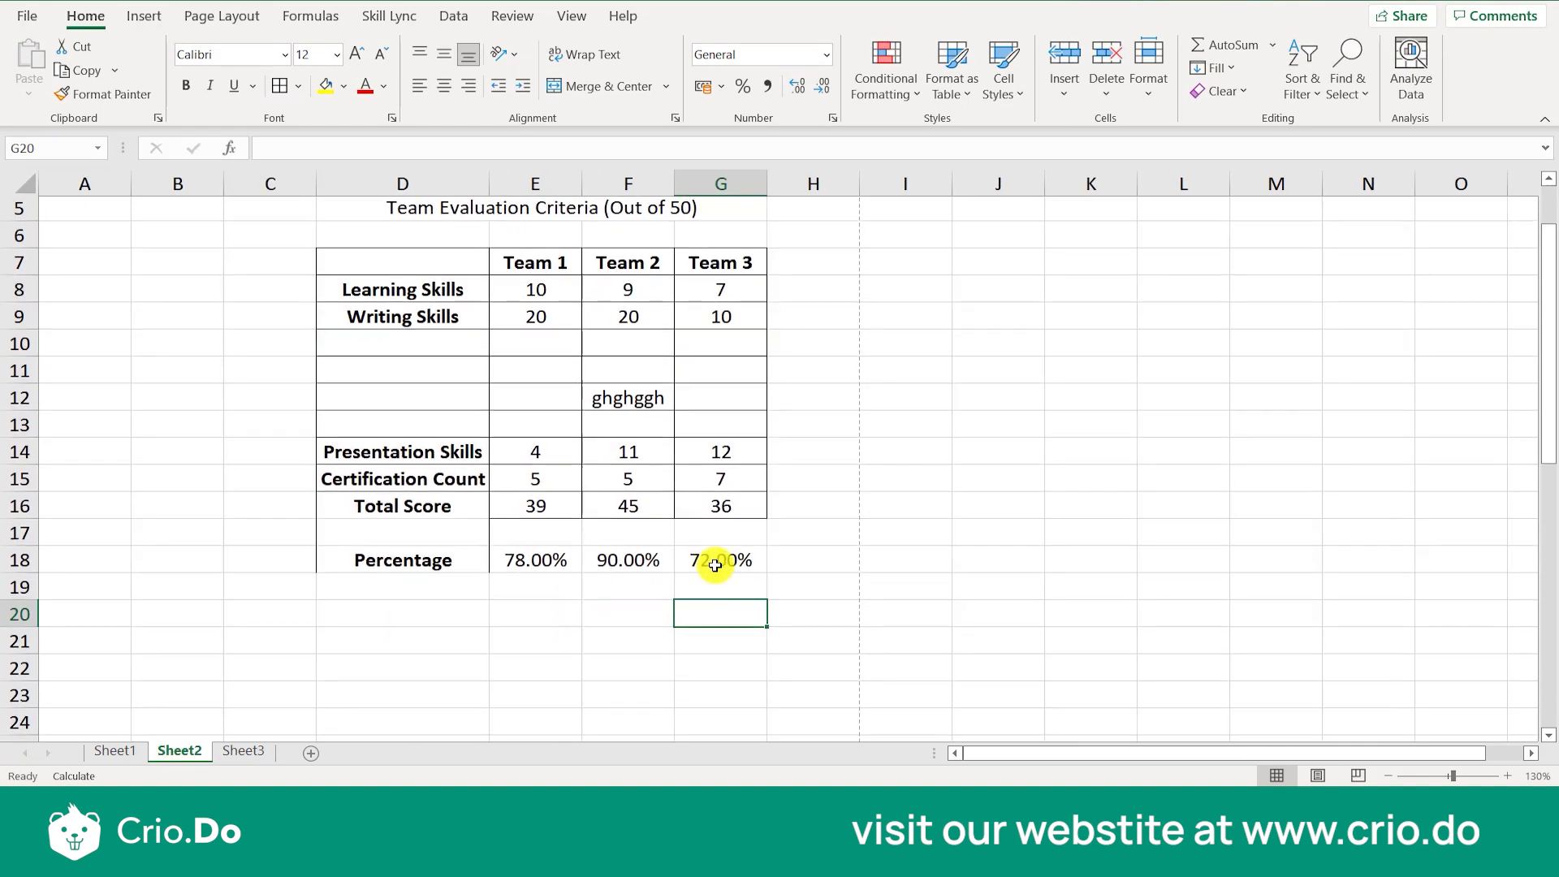
{"action": "left_click", "coordinate": [136, 751]}
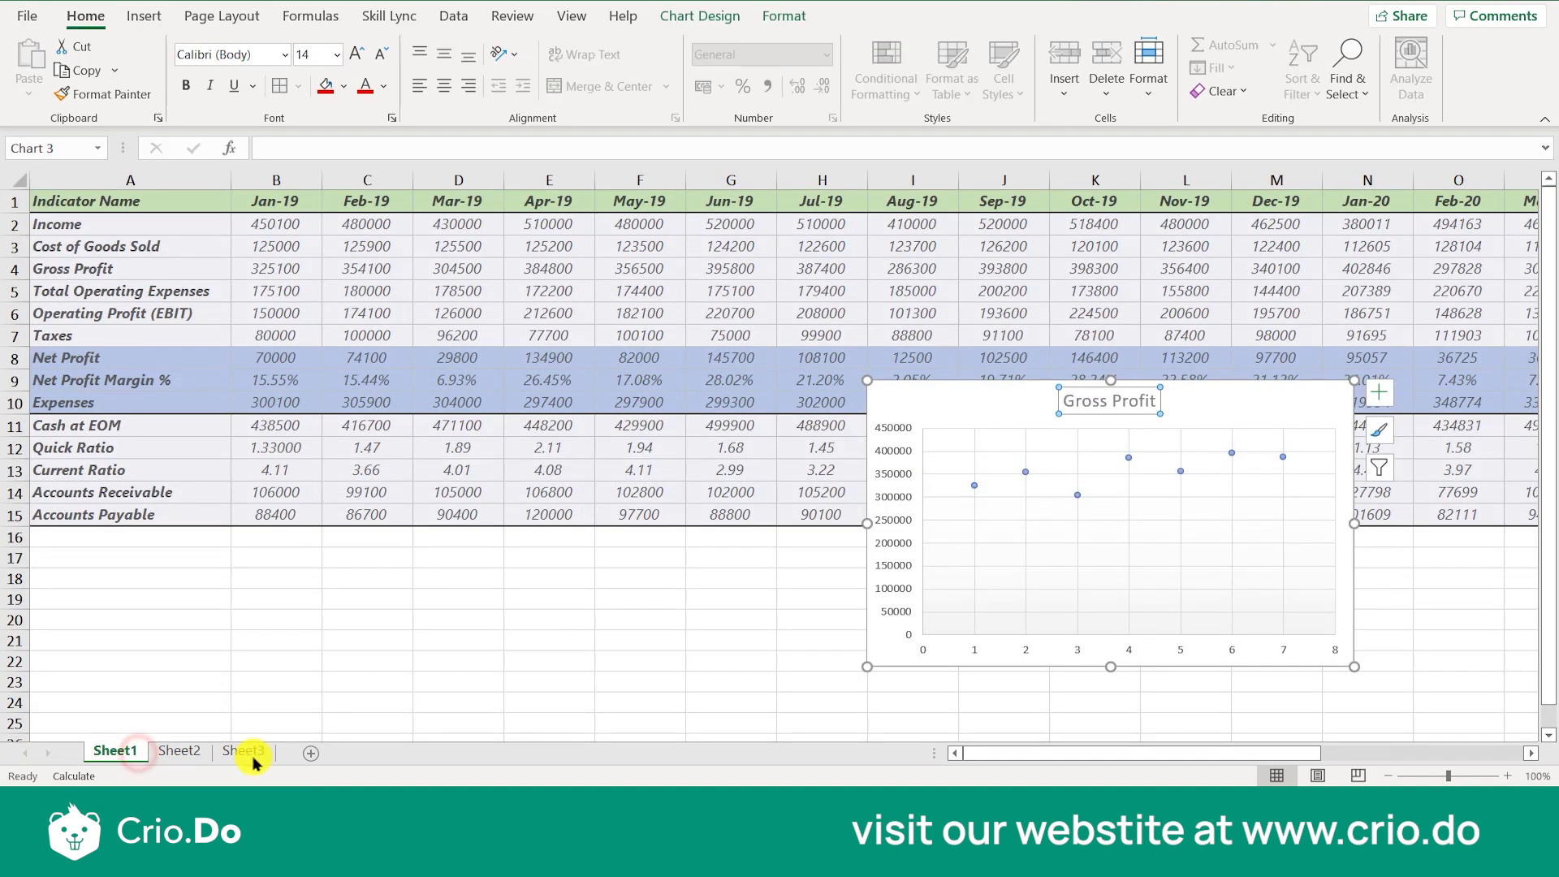
Step: Delete the Gross Profit scatter chart from Sheet1
{"action": "left_click", "coordinate": [1323, 461]}
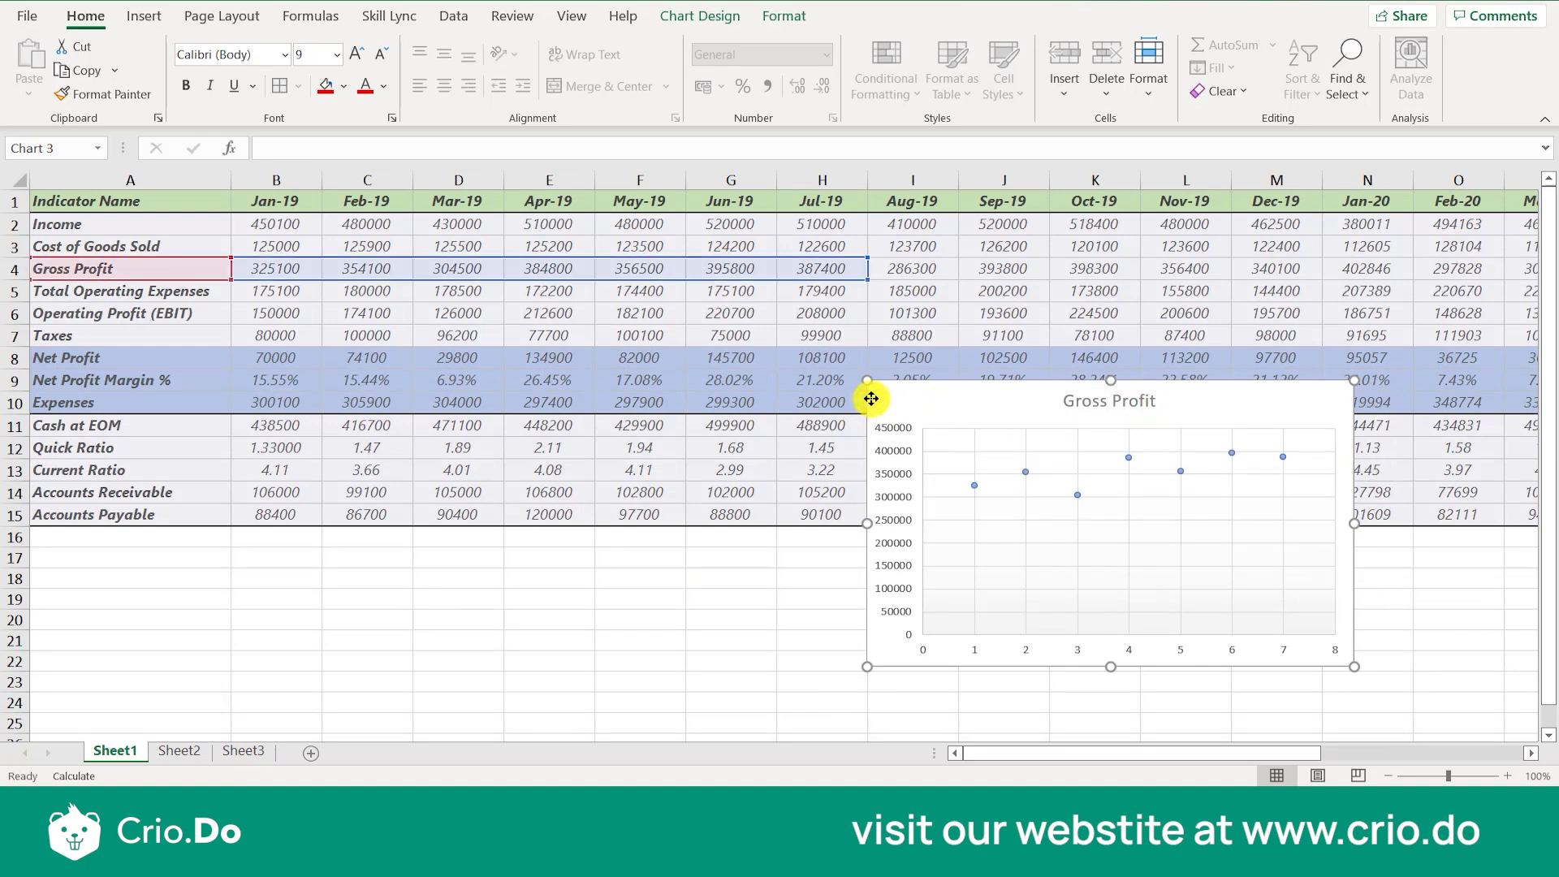
{"action": "key", "text": "Delete"}
{"action": "left_click", "coordinate": [381, 313]}
Step: Copy the indicator data for Jan-19 to Mar-19 from Sheet1 cells A1:D15 to Sheet3, starting at cell J3
{"action": "left_click_drag", "start_coordinate": [122, 206], "coordinate": [470, 520]}
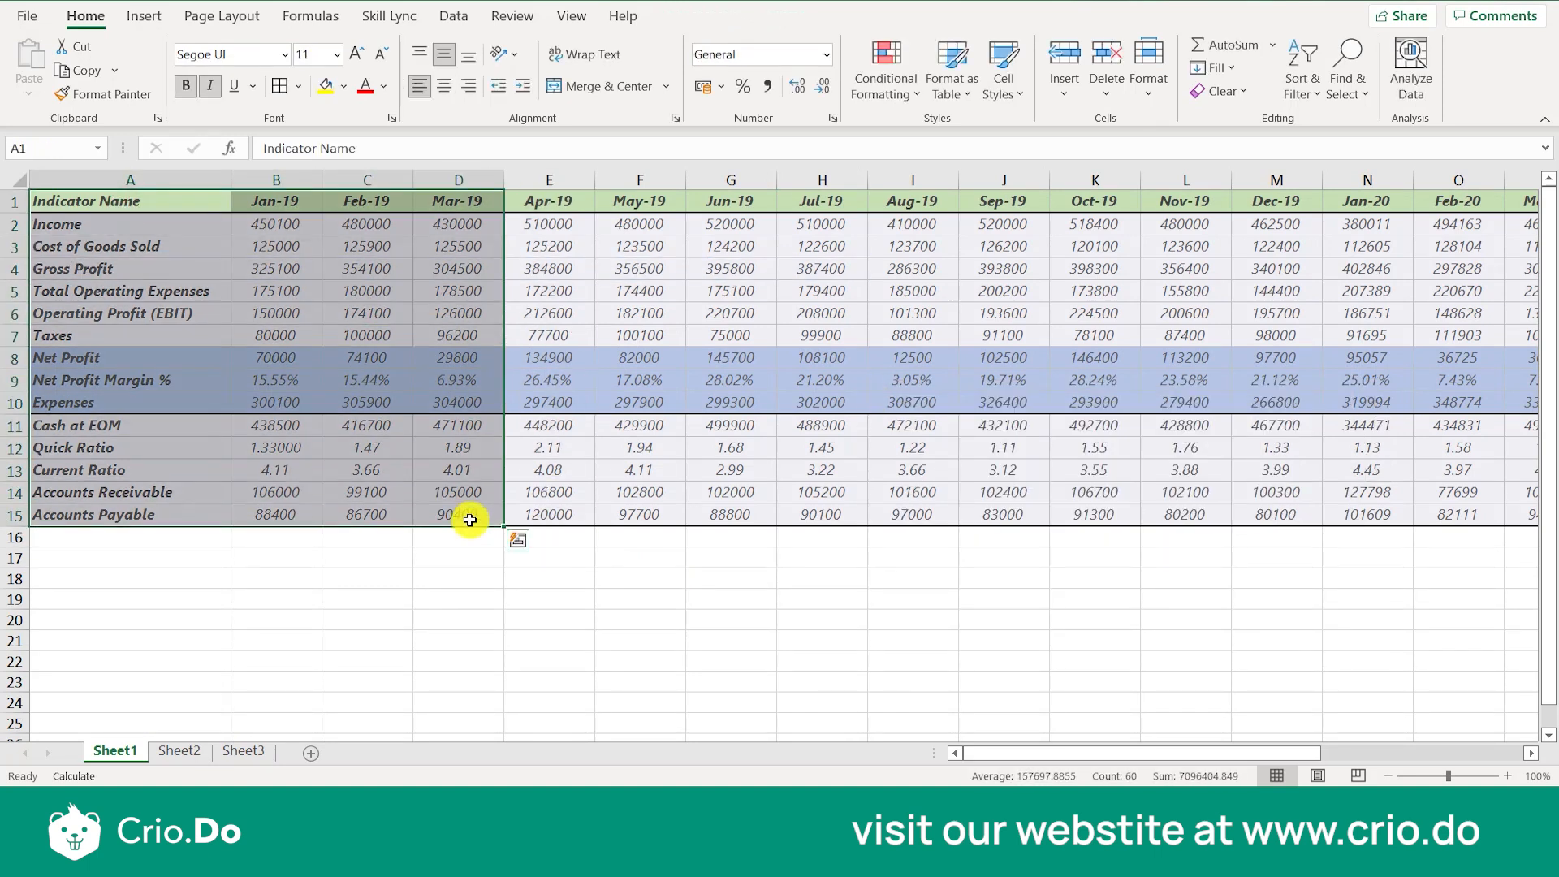
{"action": "key", "text": "ctrl+c"}
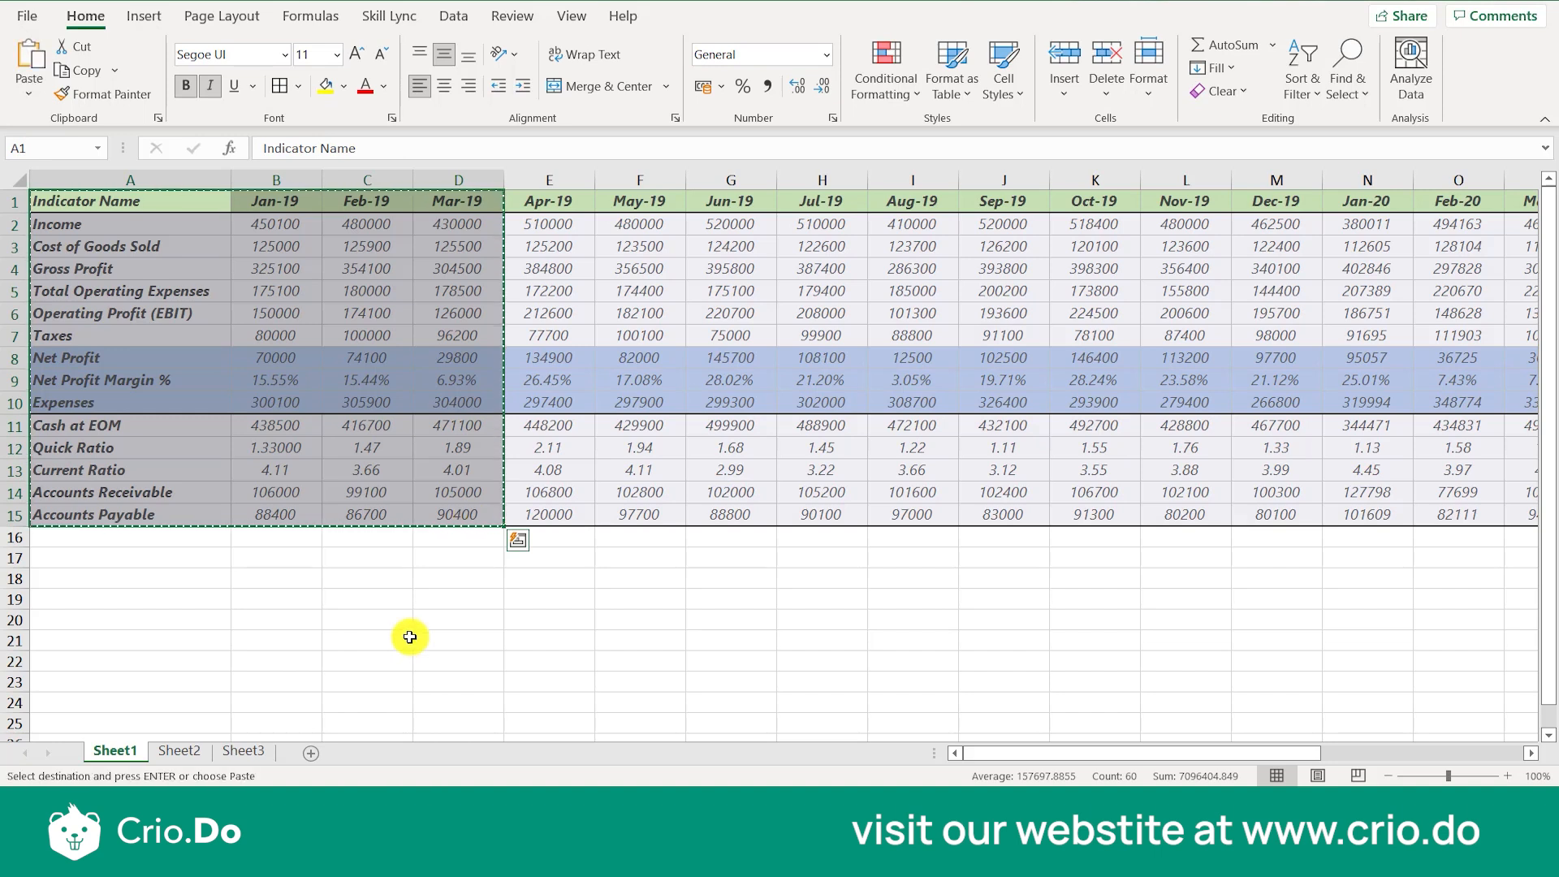
{"action": "left_click", "coordinate": [252, 752]}
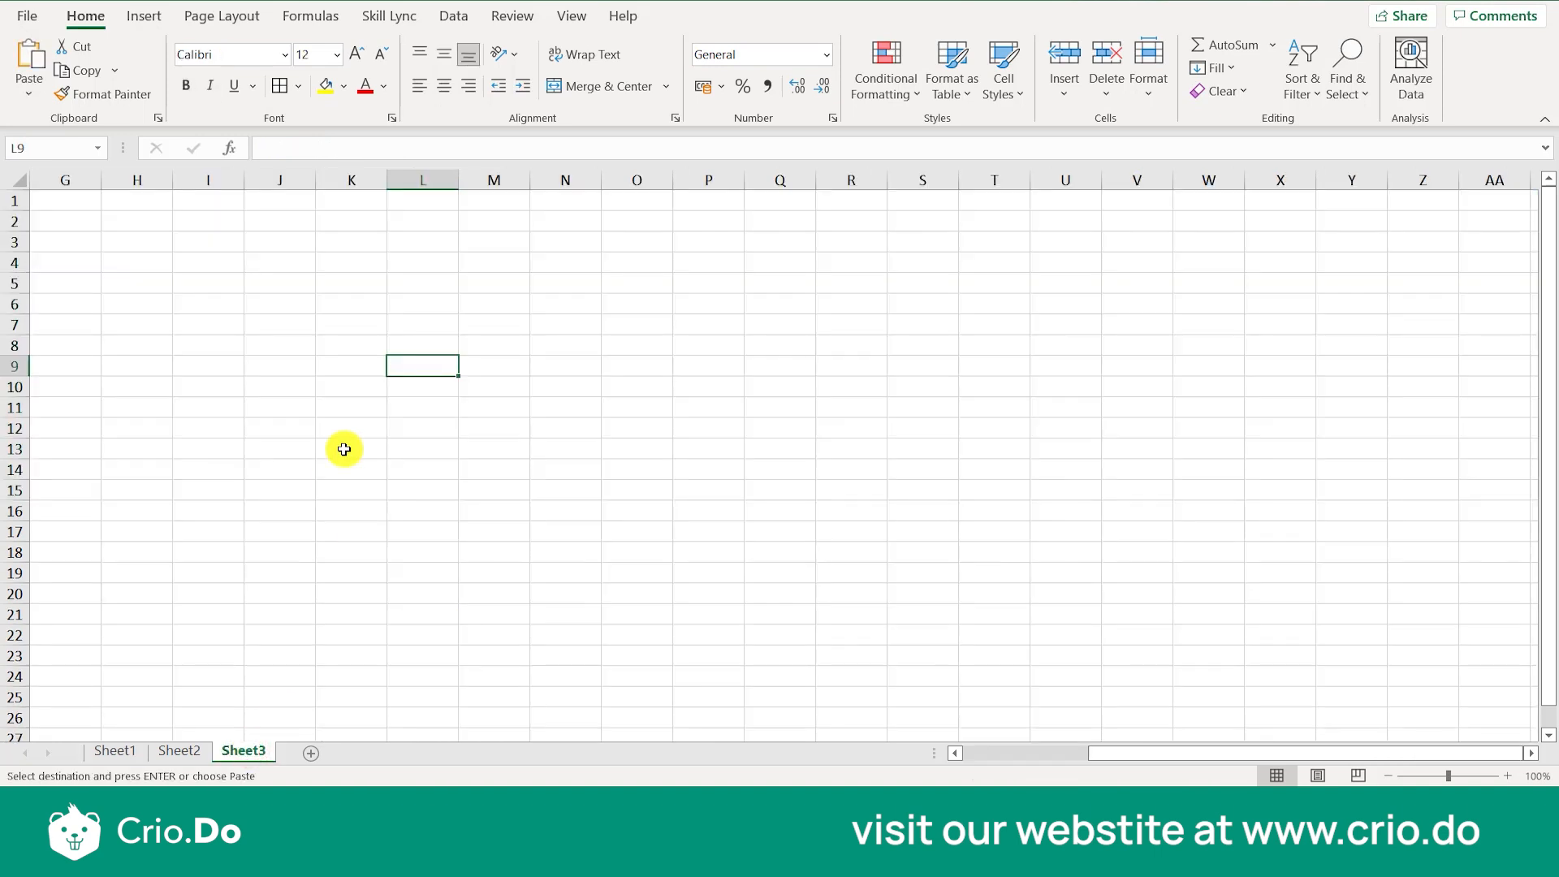
{"action": "left_click", "coordinate": [290, 244]}
{"action": "key", "text": "ctrl+v"}
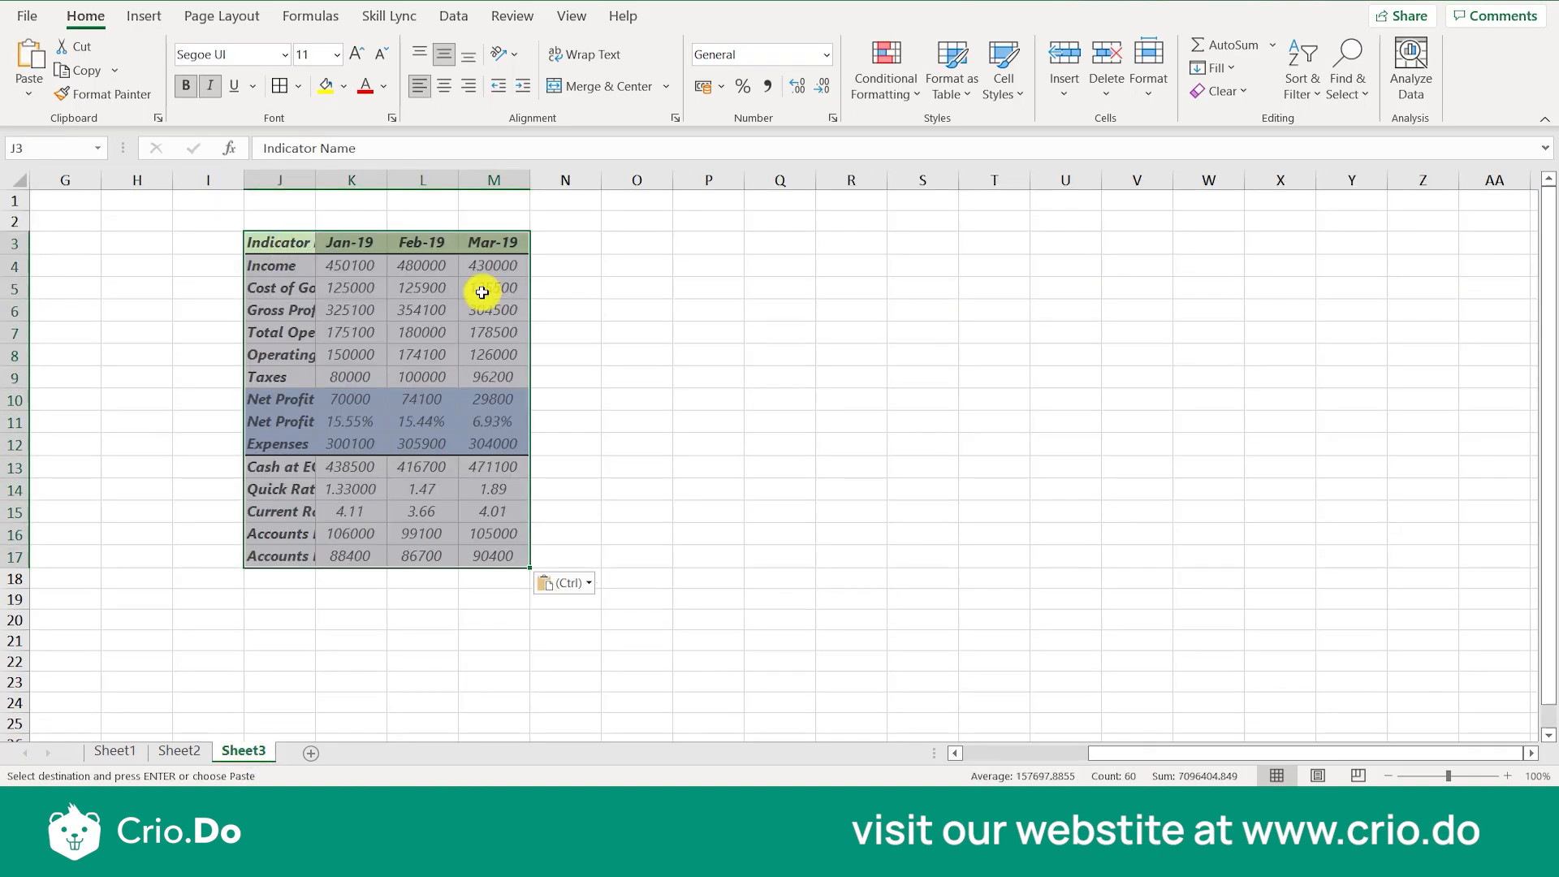
Step: Autofit the widths of columns M, K and J on Sheet3 to their contents
{"action": "double_click", "coordinate": [529, 180]}
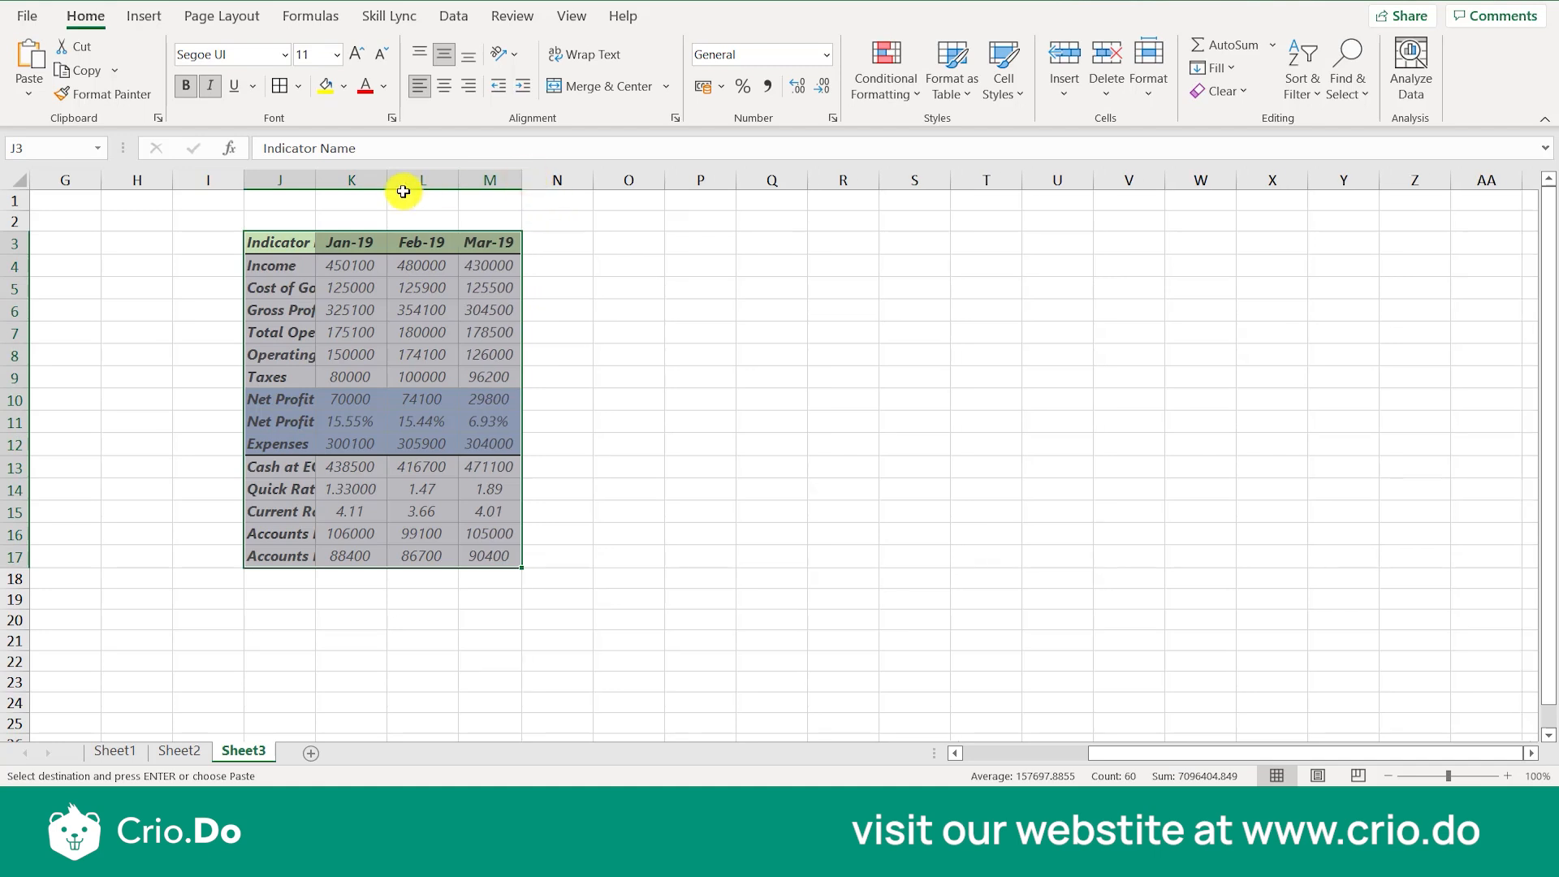
{"action": "double_click", "coordinate": [387, 178]}
{"action": "double_click", "coordinate": [314, 183]}
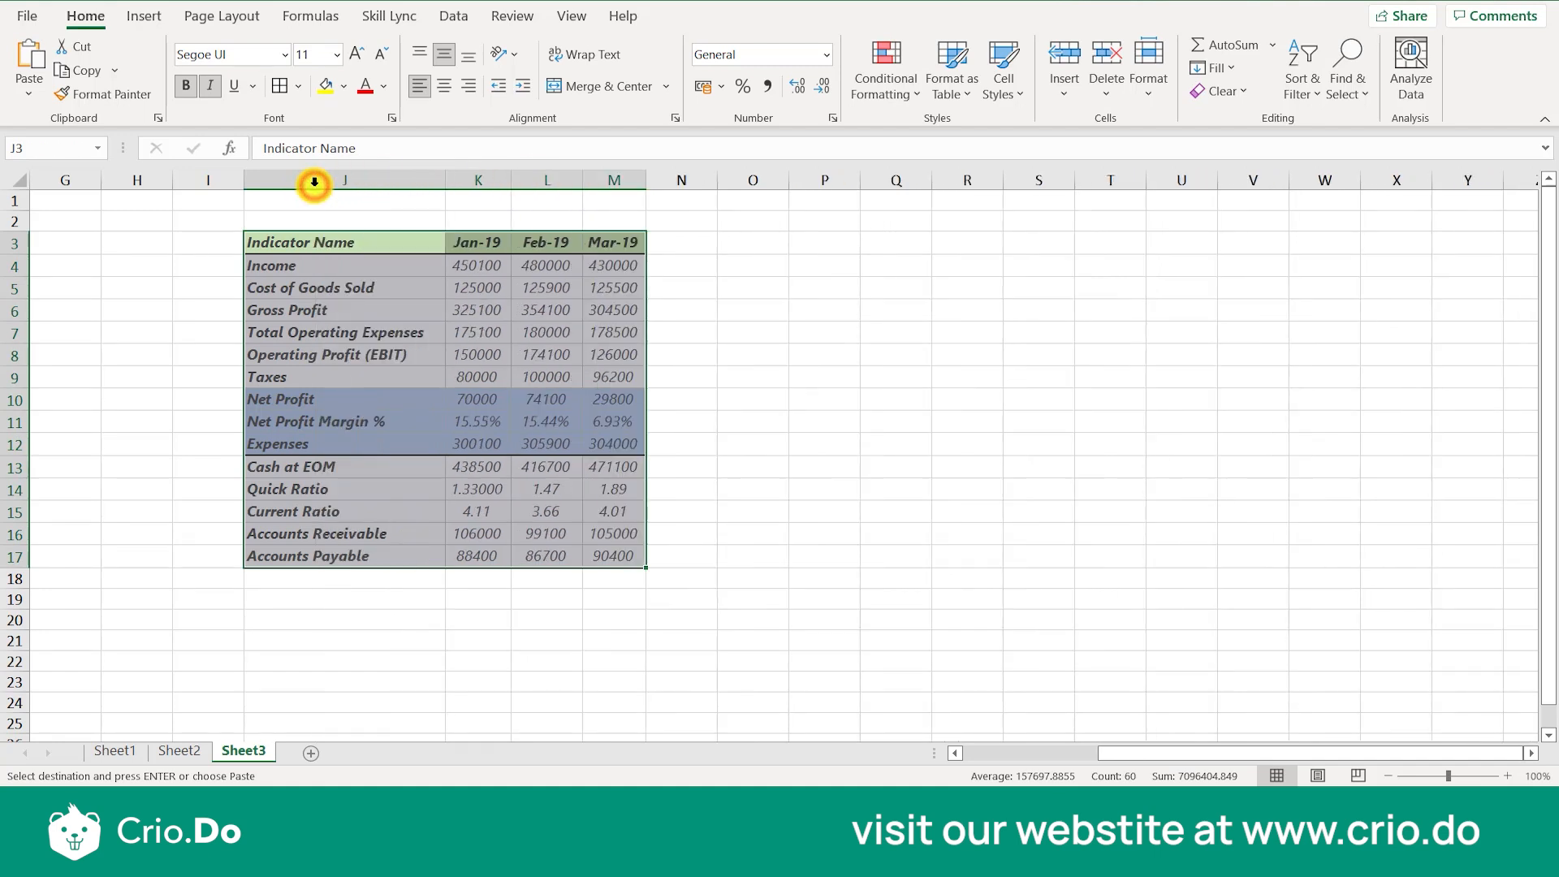
{"action": "left_click", "coordinate": [522, 426]}
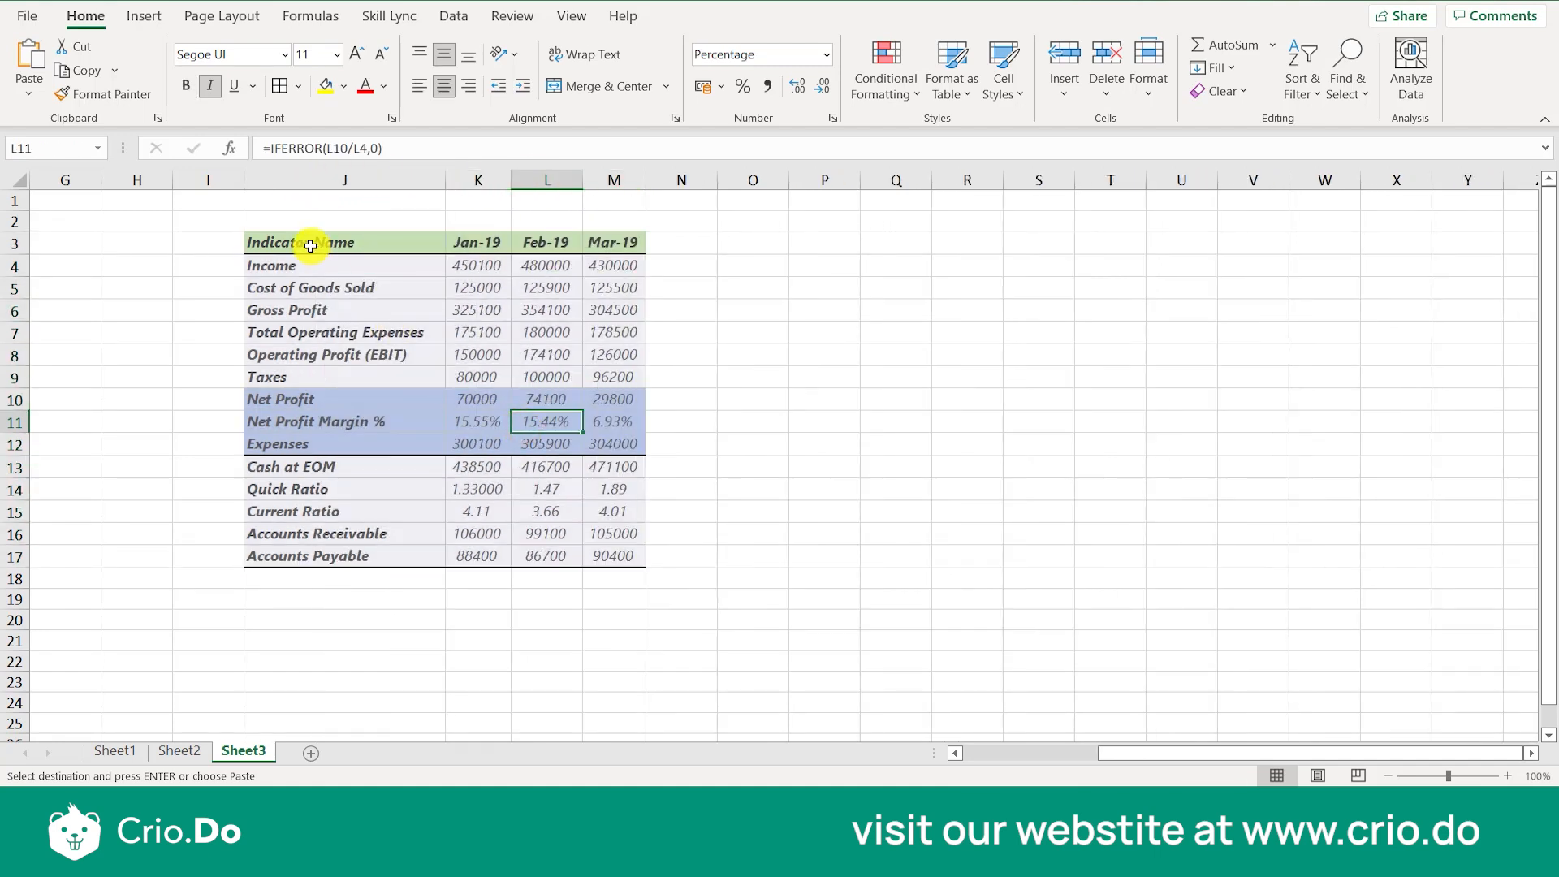
Step: Insert a 2-D pie chart of the Jan-19 indicators from cells J3:K17
{"action": "left_click_drag", "start_coordinate": [311, 246], "coordinate": [479, 559]}
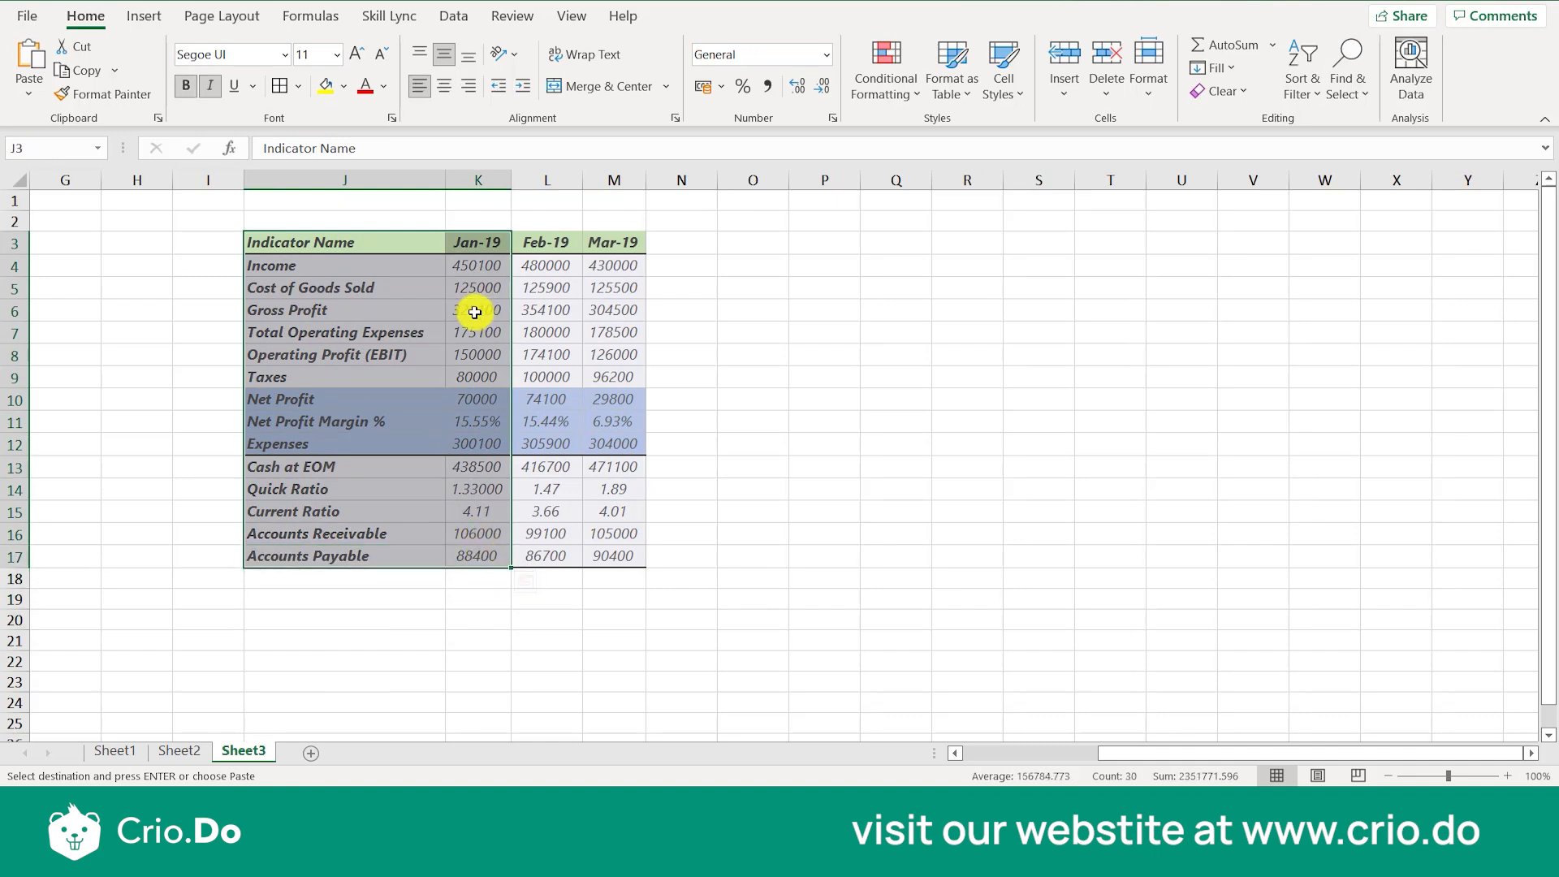
{"action": "left_click", "coordinate": [139, 18]}
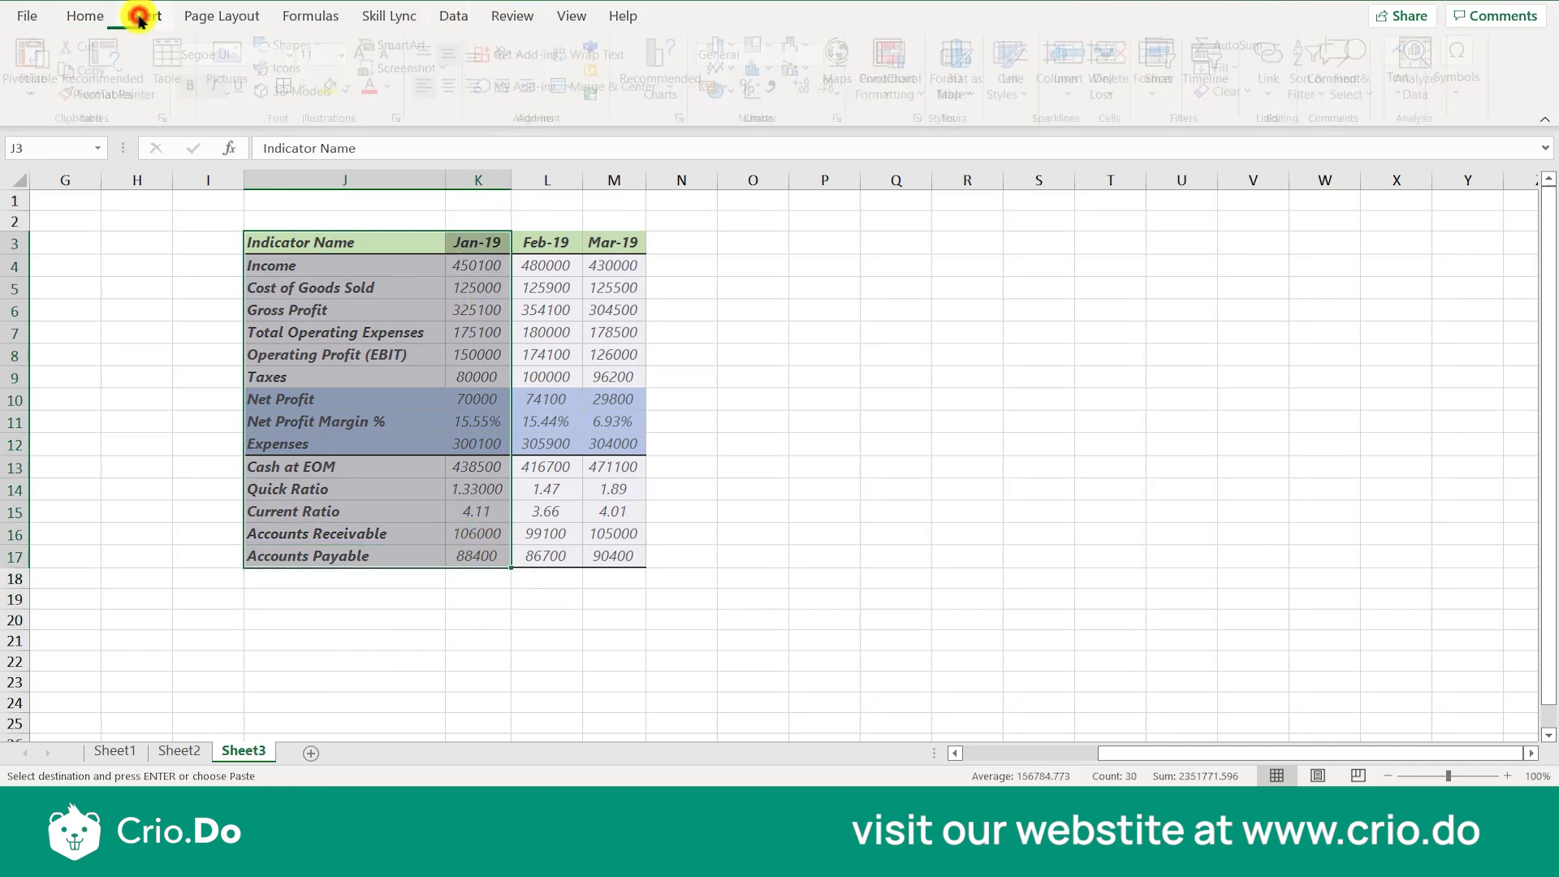
{"action": "left_click", "coordinate": [735, 91]}
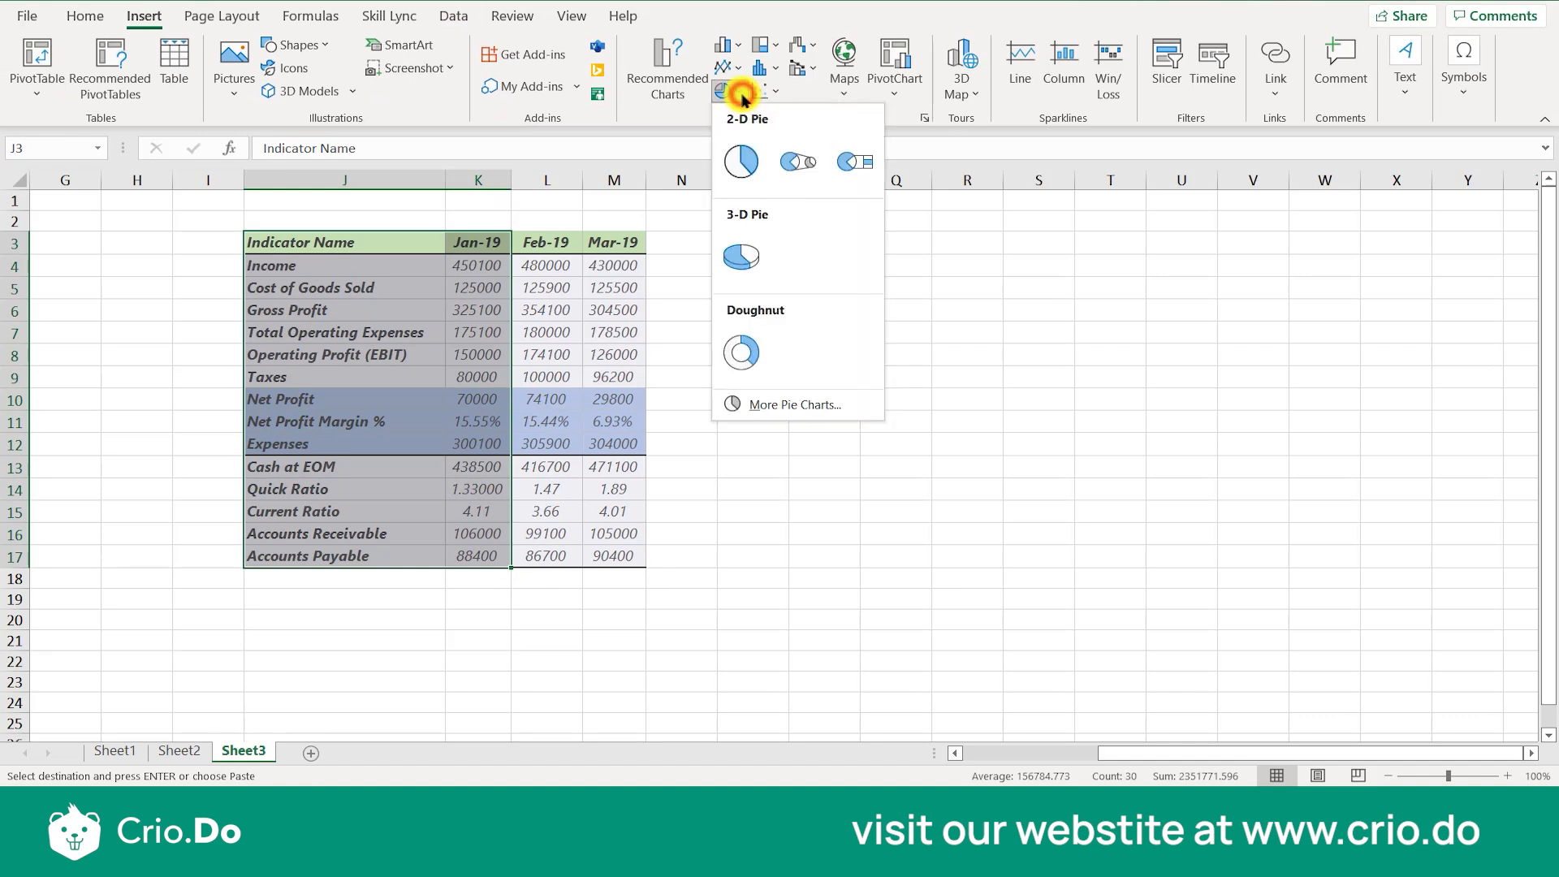
{"action": "left_click", "coordinate": [747, 160]}
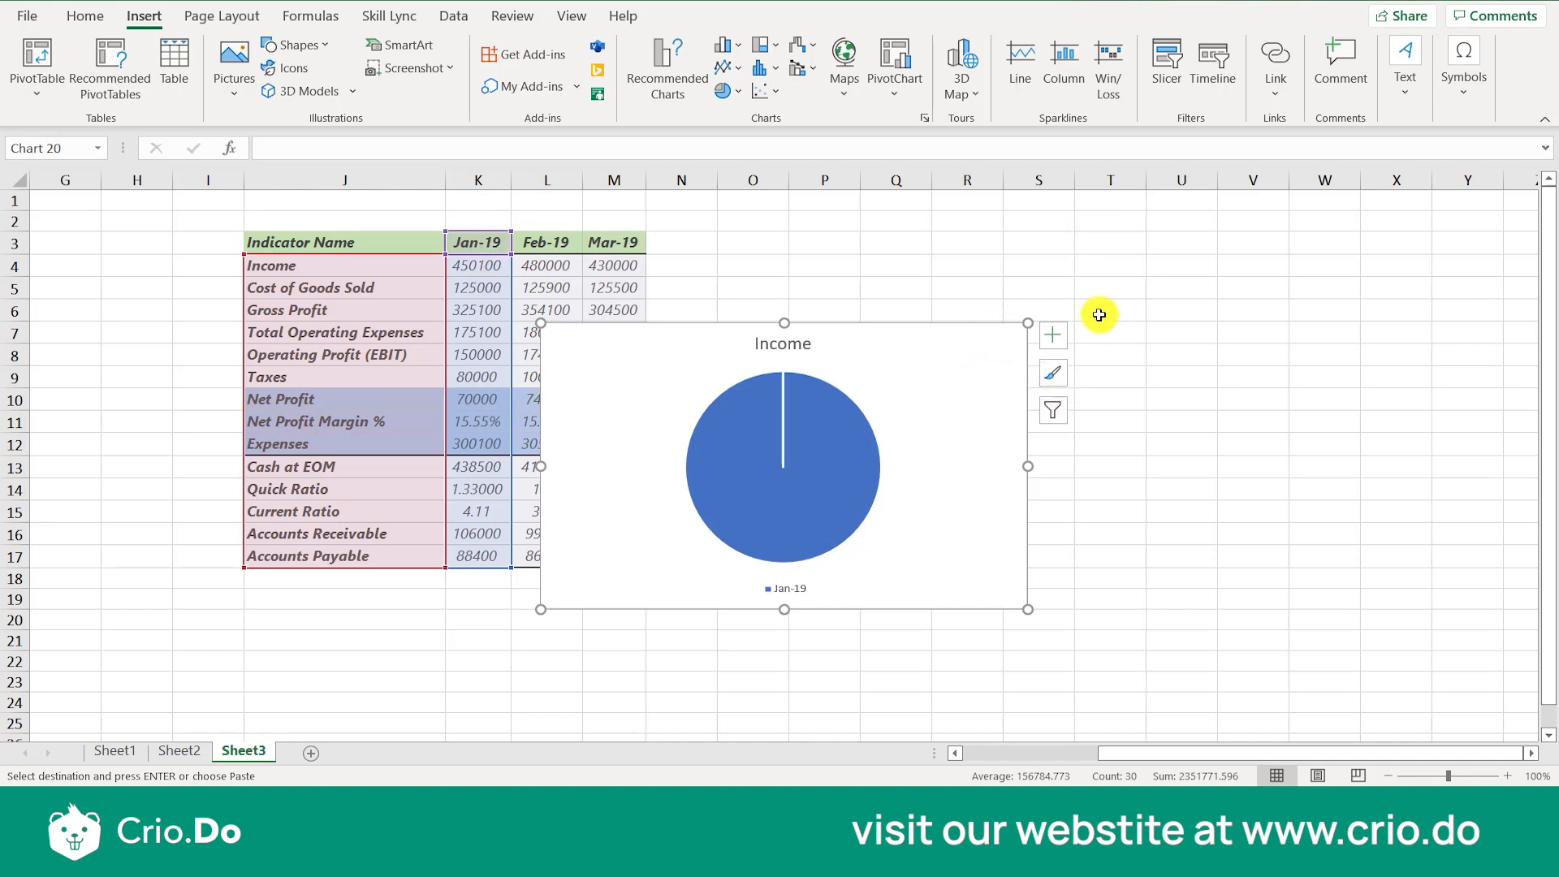
Step: Switch the pie chart's rows and columns to plot every Jan-19 indicator, and move the chart over columns P to V
{"action": "left_click", "coordinate": [836, 451]}
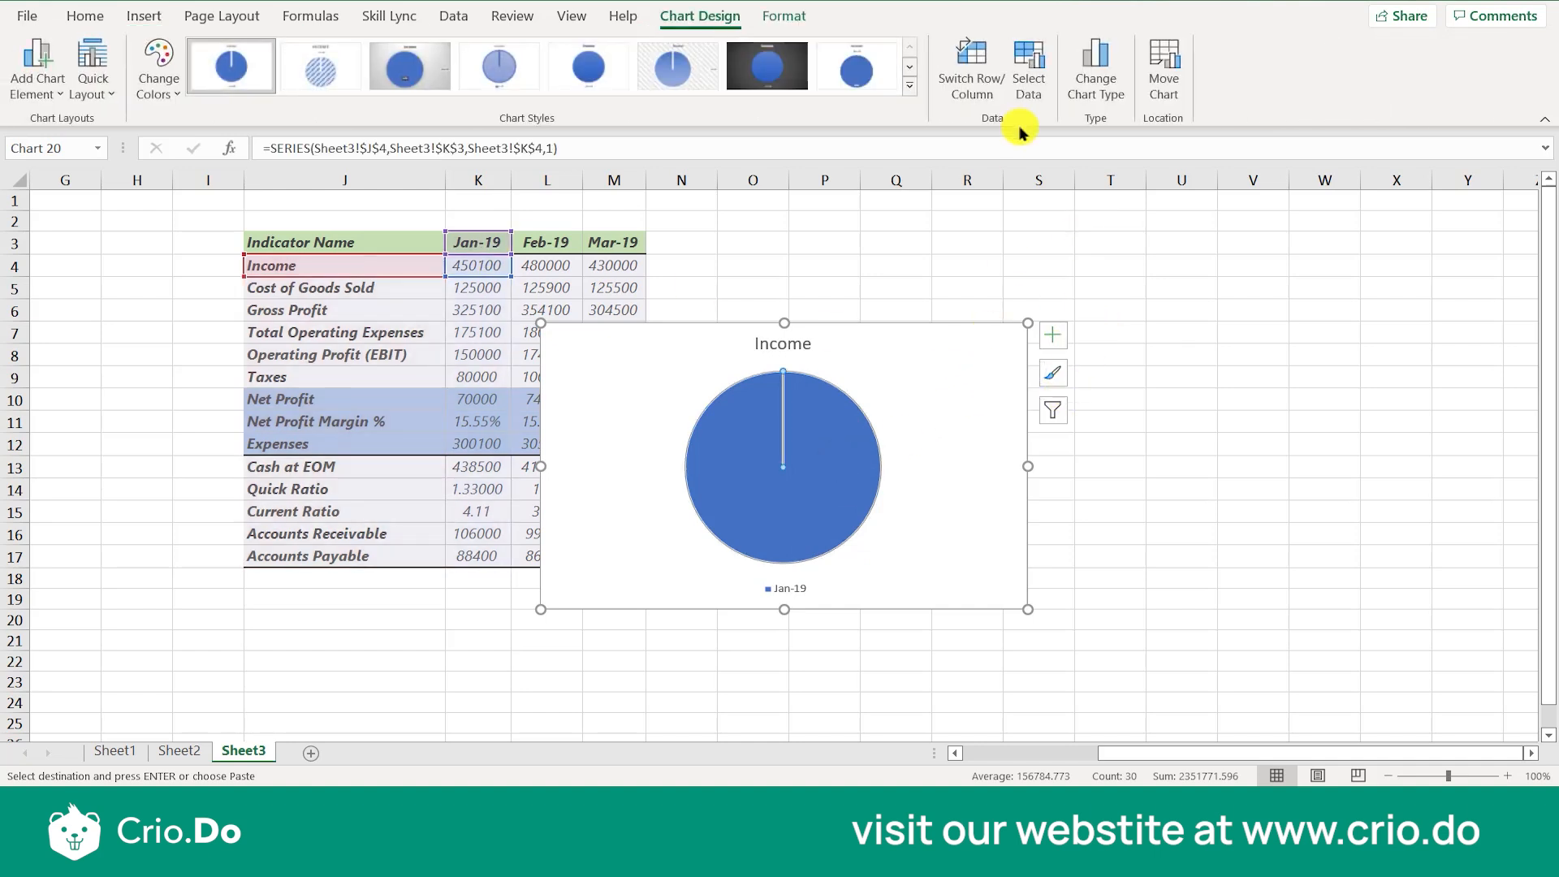
{"action": "left_click", "coordinate": [972, 88]}
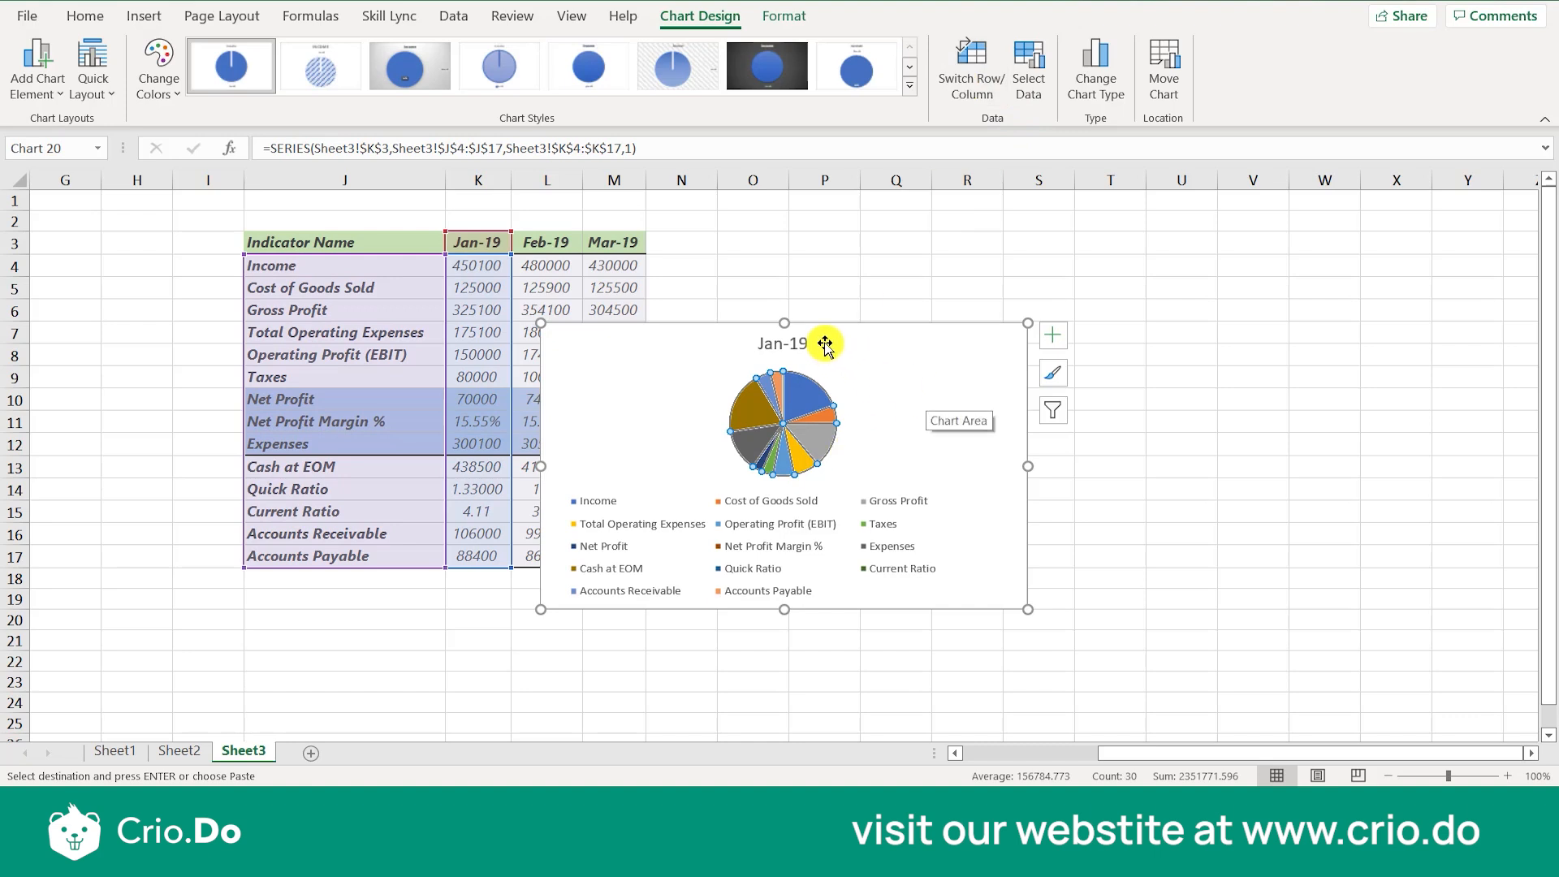
{"action": "left_click_drag", "start_coordinate": [826, 344], "coordinate": [1073, 261]}
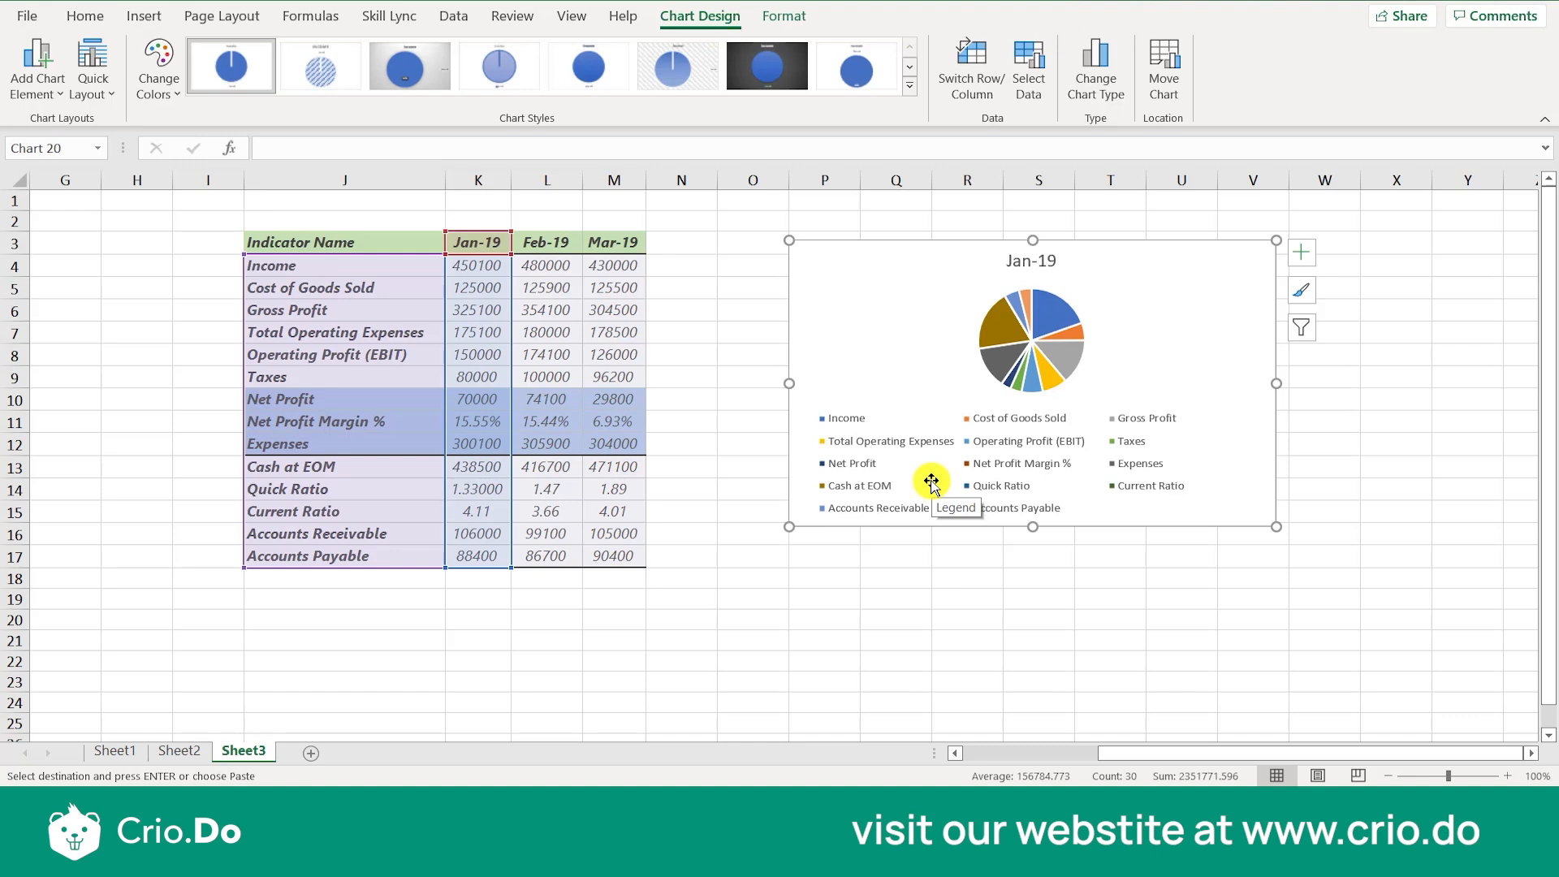
Step: Enlarge the Jan-19 pie chart to about 1.2 times its width and height
{"action": "left_click", "coordinate": [1040, 513]}
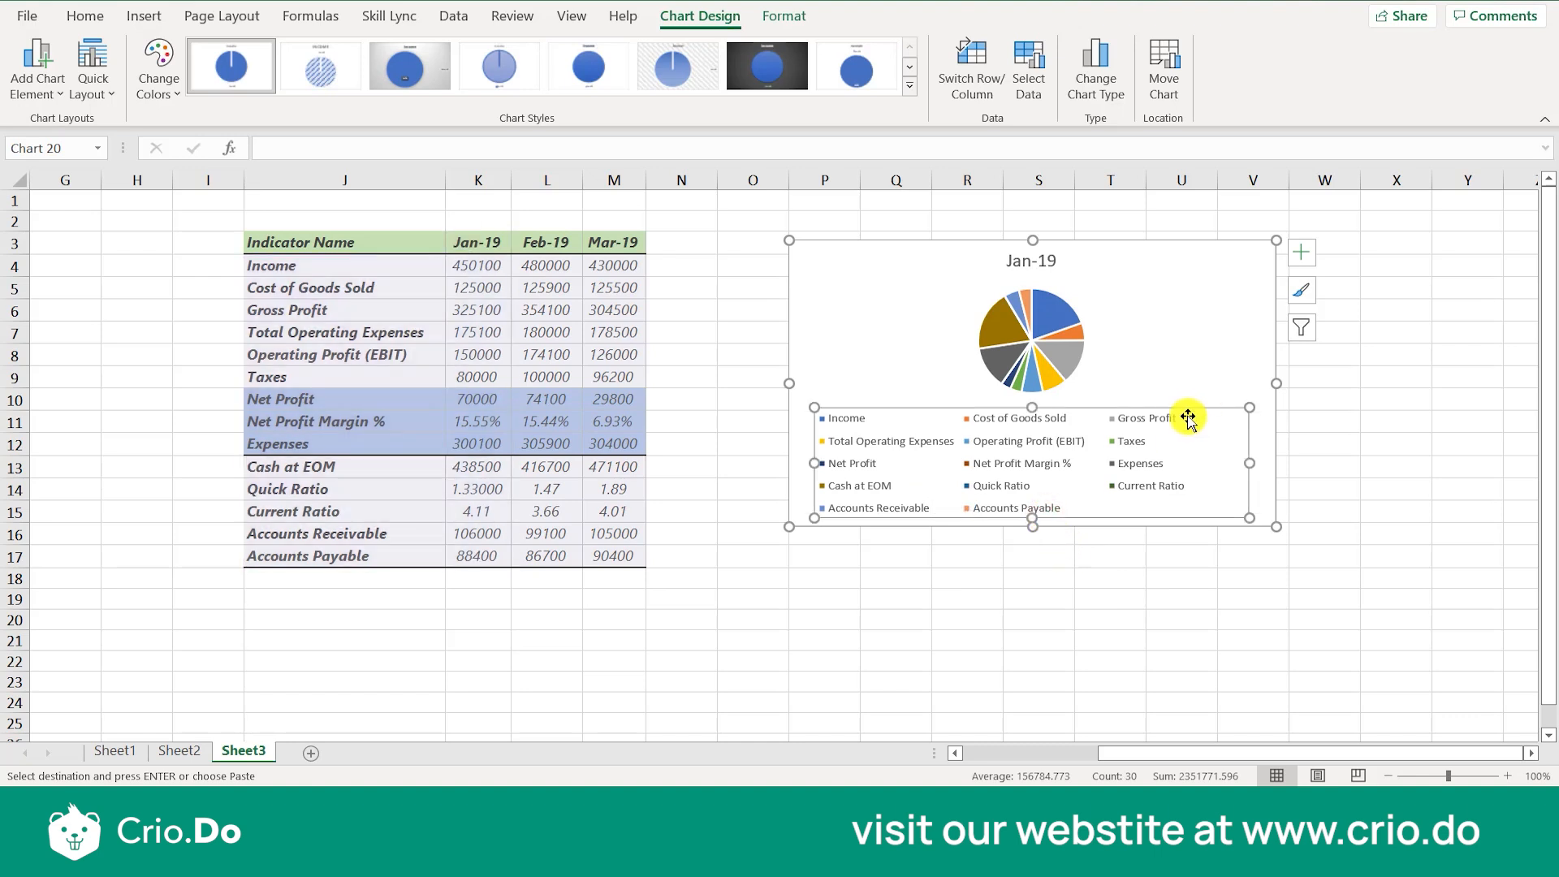
{"action": "left_click", "coordinate": [1271, 523]}
{"action": "left_click_drag", "start_coordinate": [1271, 524], "coordinate": [1373, 579]}
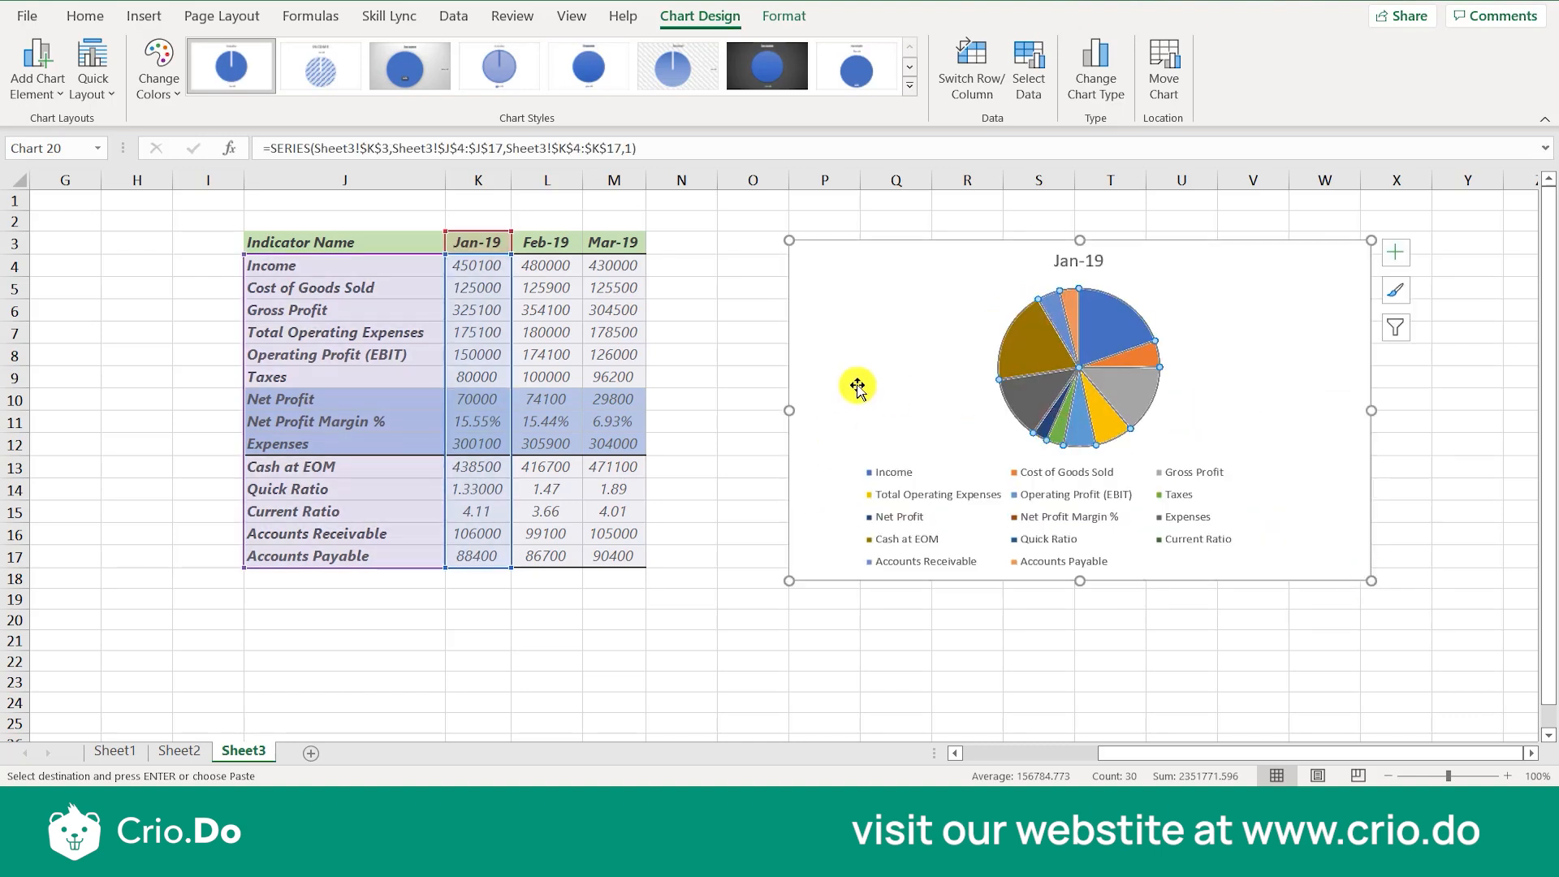
{"action": "left_click", "coordinate": [1088, 393]}
{"action": "left_click", "coordinate": [917, 378]}
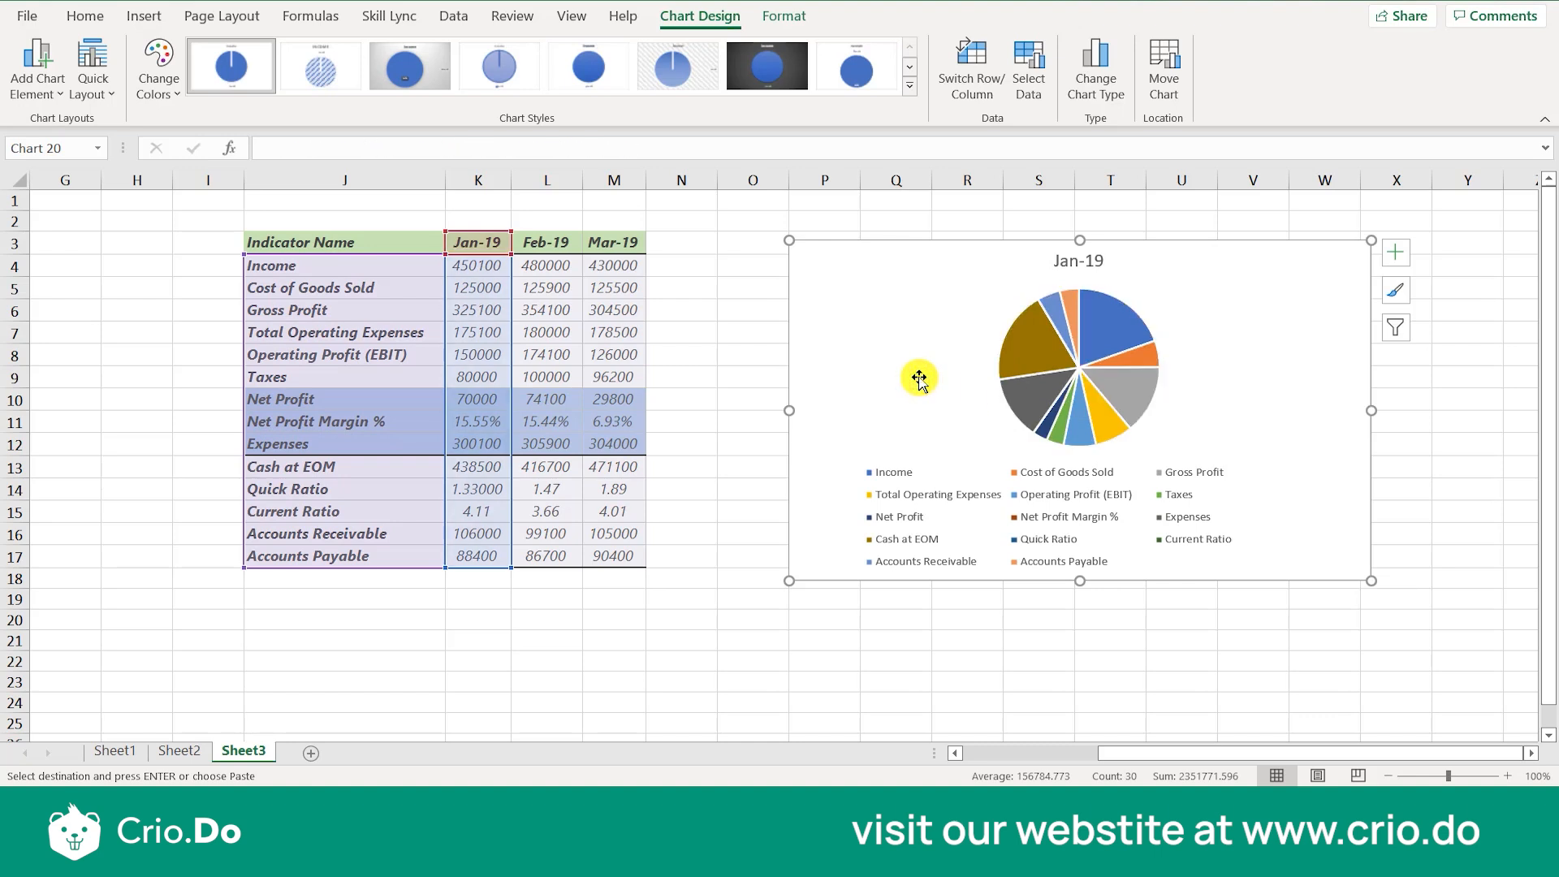
Step: Switch the pie chart's rows and columns to plot only Income, and switch them back to the Jan-19 series
{"action": "left_click", "coordinate": [988, 93]}
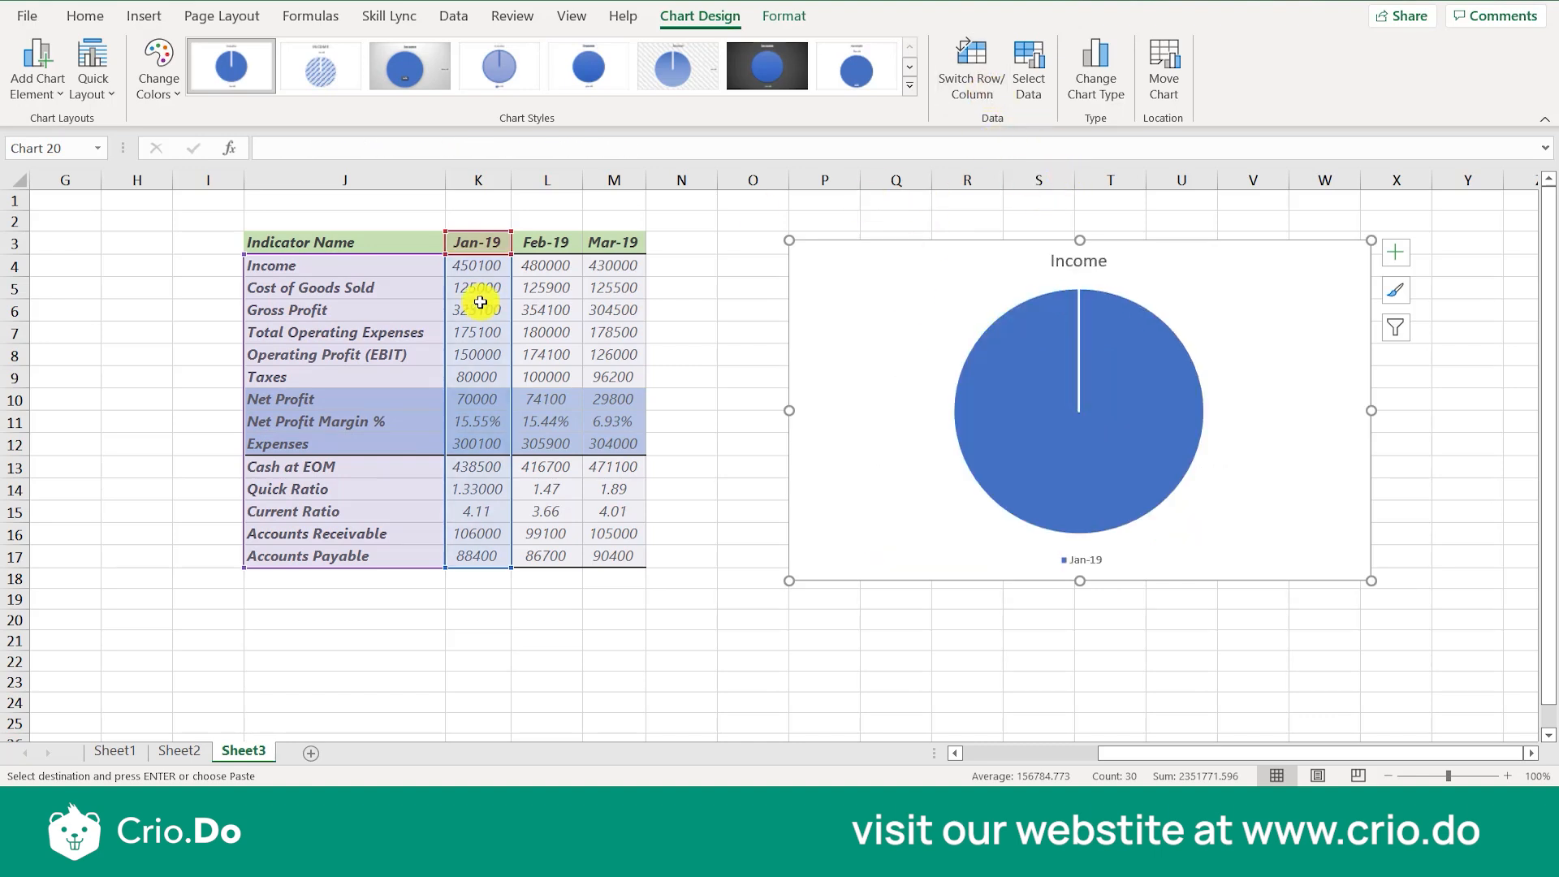
{"action": "left_click", "coordinate": [991, 97]}
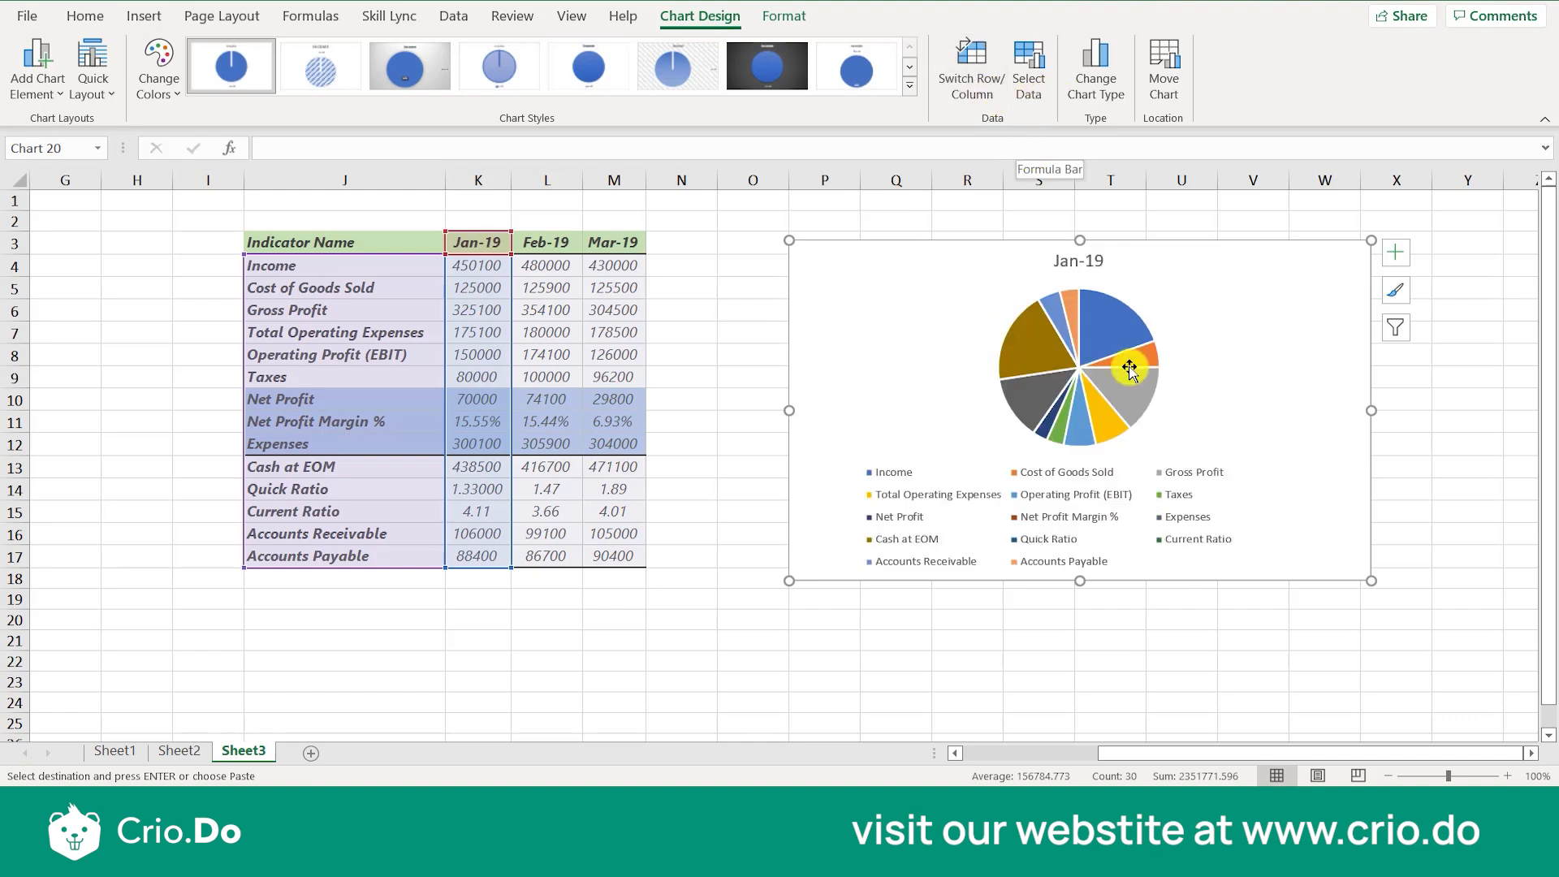
Step: Exclude the Accounts Receivable category from the Jan-19 pie chart's data source
{"action": "left_click", "coordinate": [1029, 70]}
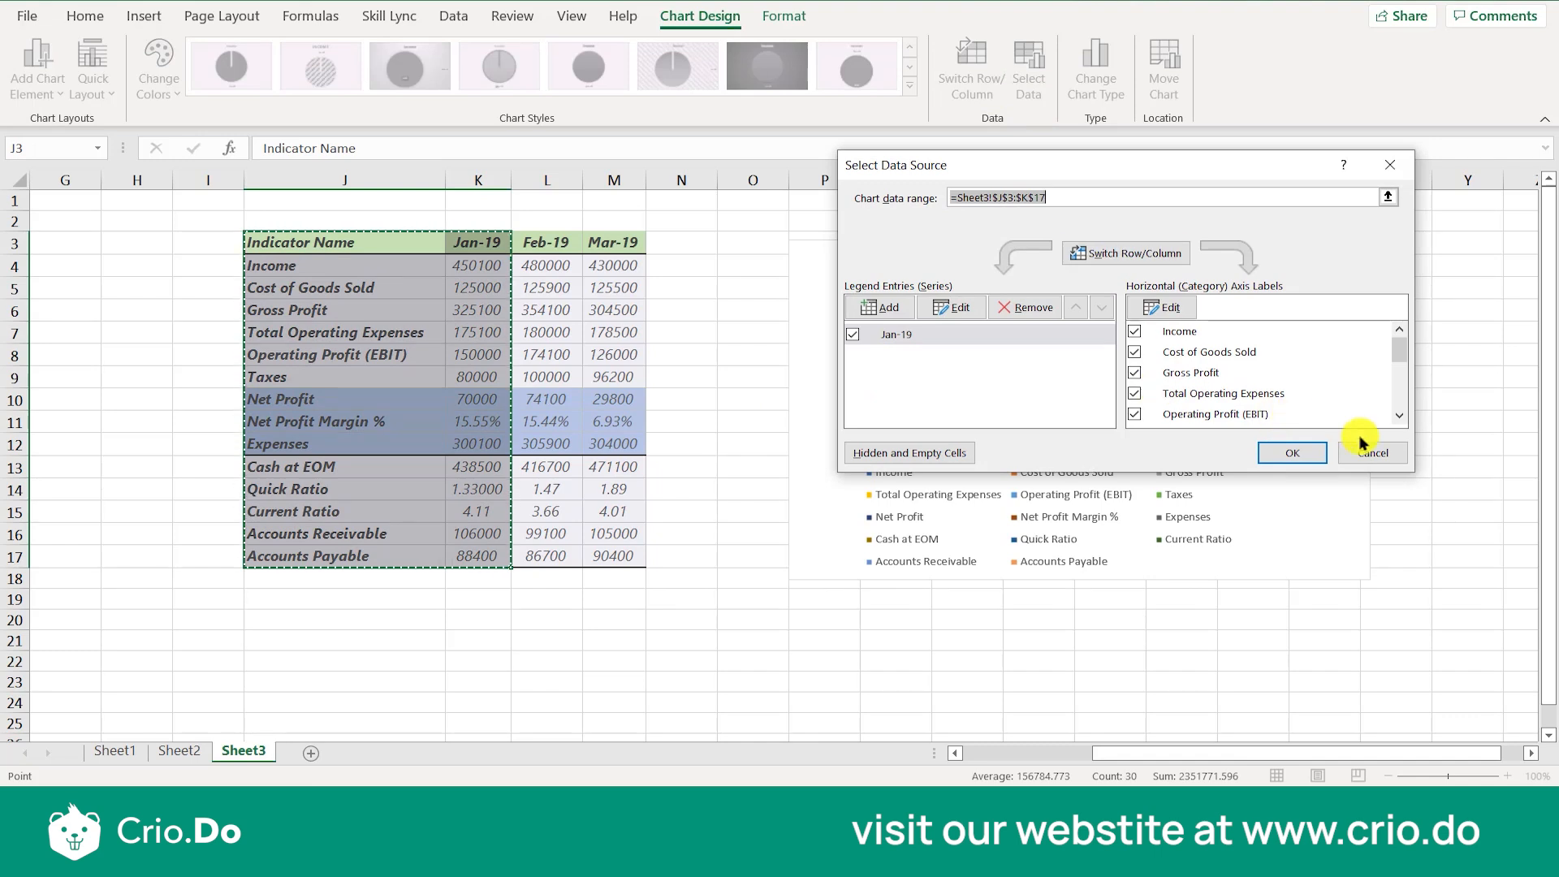
{"action": "left_click_drag", "start_coordinate": [1403, 348], "coordinate": [1407, 414]}
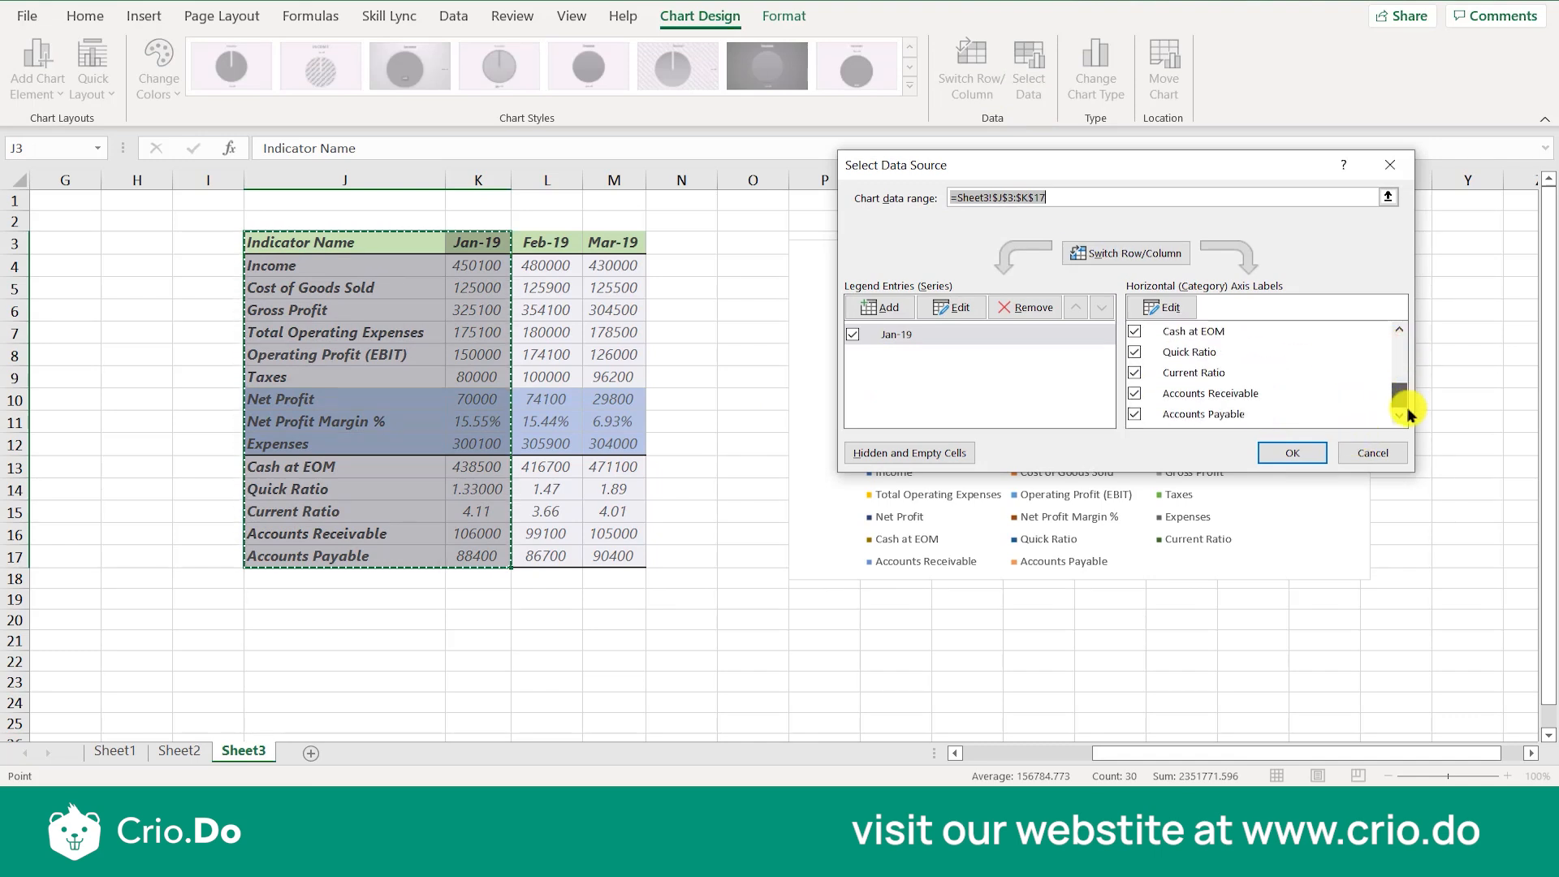
{"action": "left_click", "coordinate": [1218, 394]}
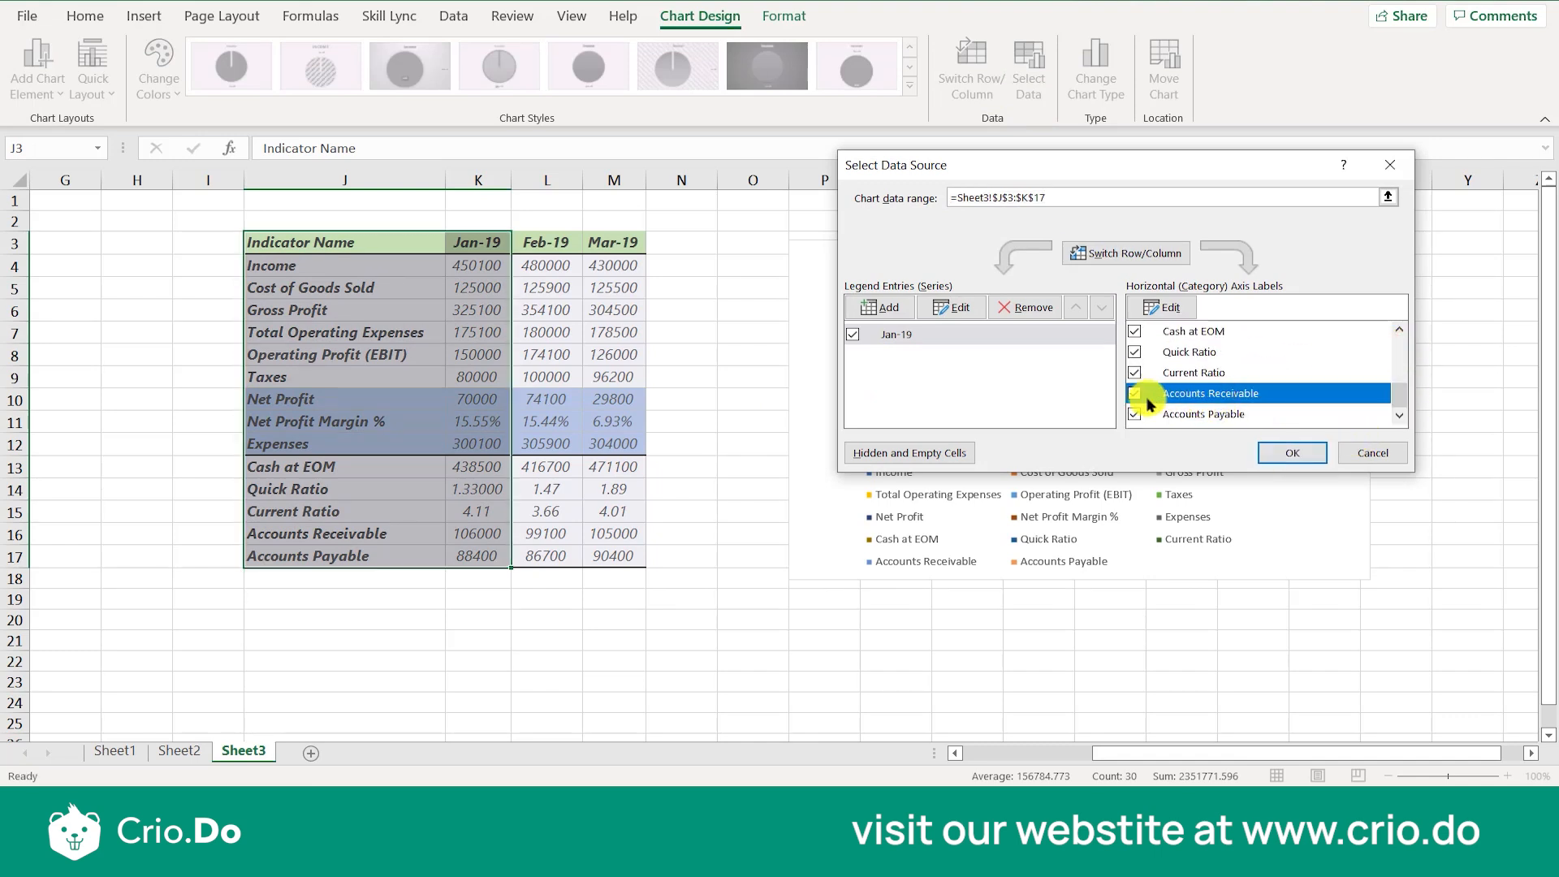
{"action": "left_click", "coordinate": [1134, 393]}
{"action": "left_click", "coordinate": [1292, 452]}
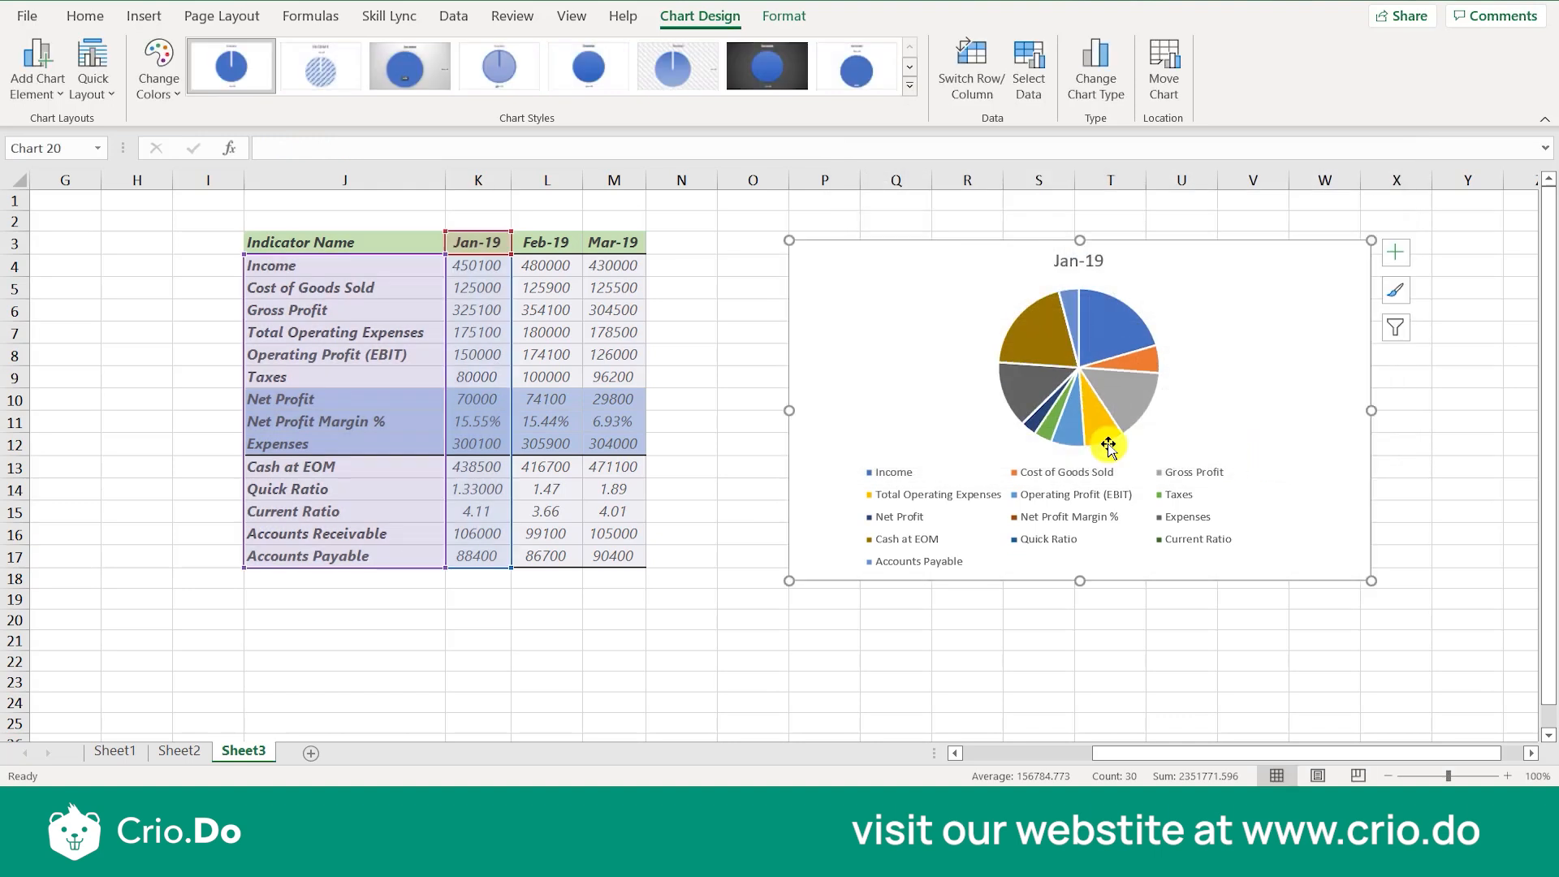
Step: Review the series and category entries in the Jan-19 pie chart's data source without changing them
{"action": "left_click", "coordinate": [1042, 98]}
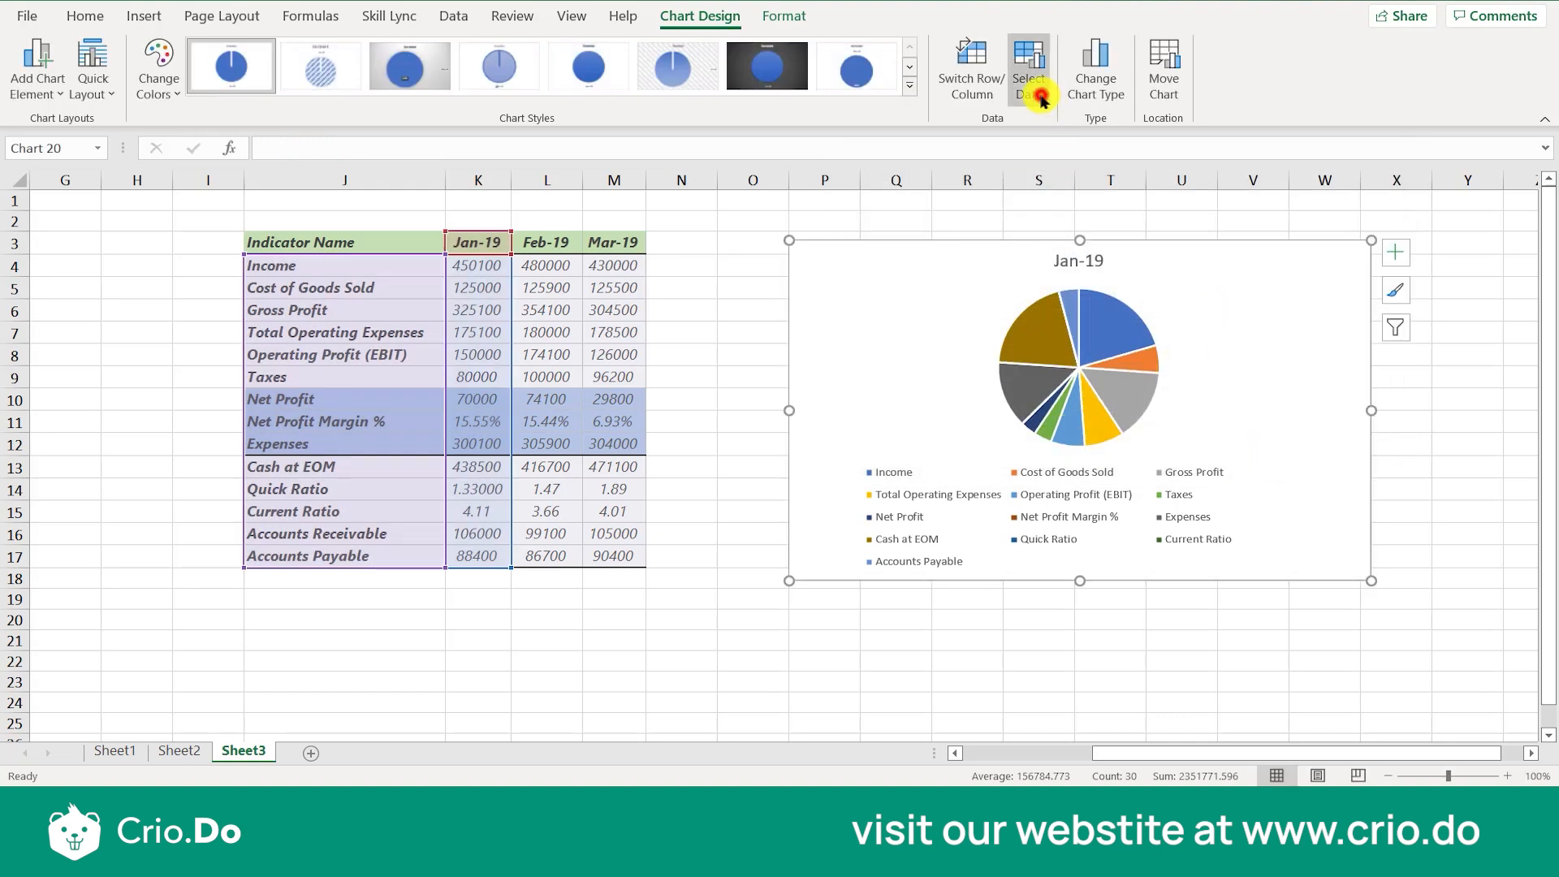
{"action": "left_click_drag", "start_coordinate": [1399, 348], "coordinate": [1441, 295]}
{"action": "left_click", "coordinate": [1124, 198]}
{"action": "left_click_drag", "start_coordinate": [1144, 174], "coordinate": [1020, 224]}
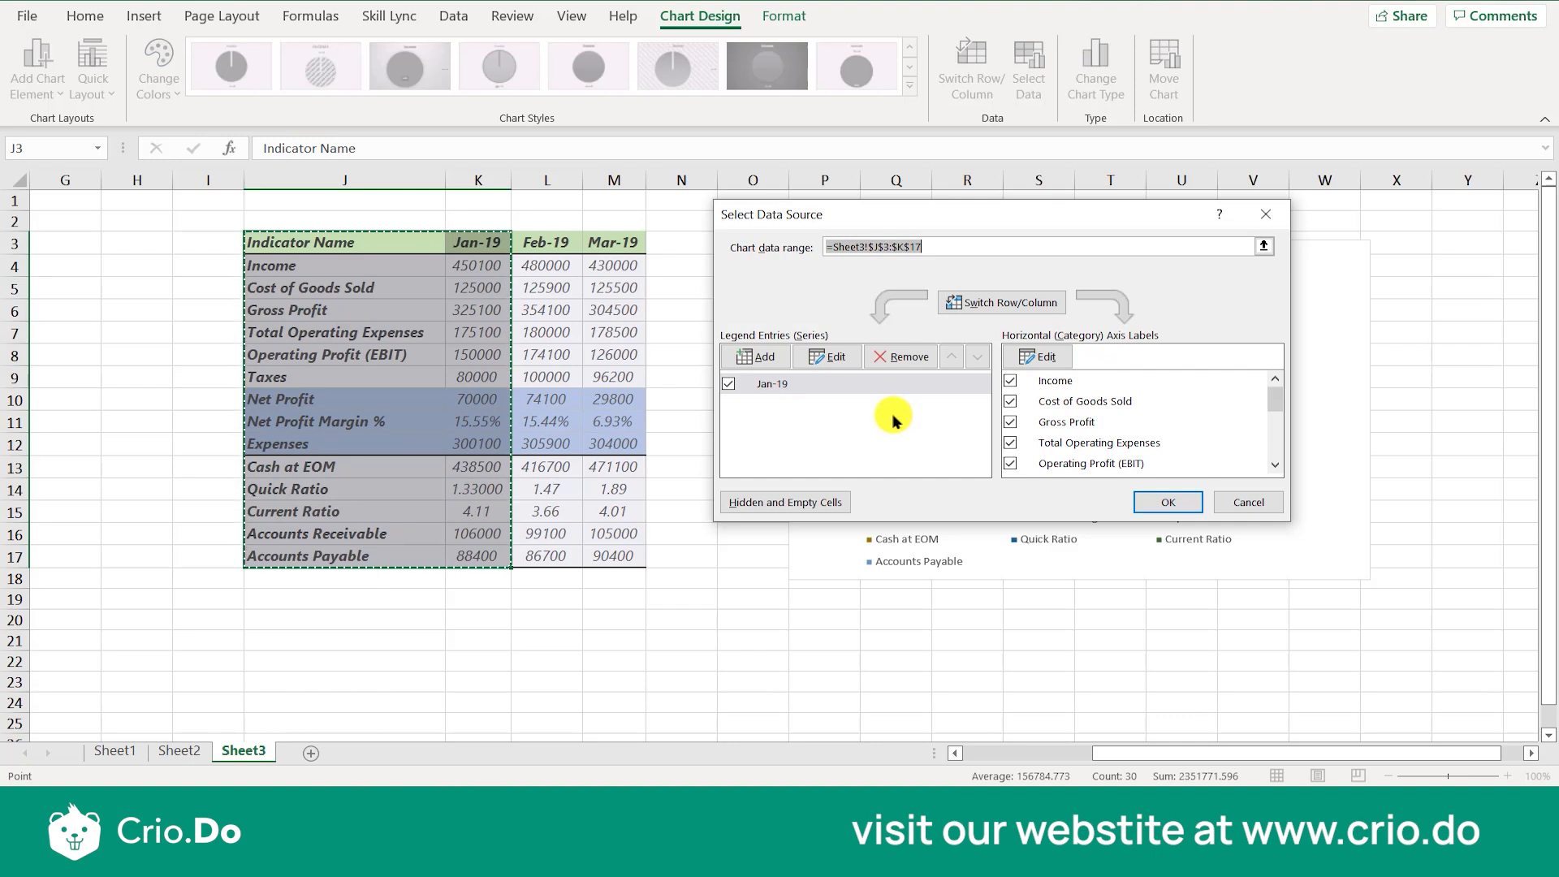
{"action": "left_click", "coordinate": [1246, 503]}
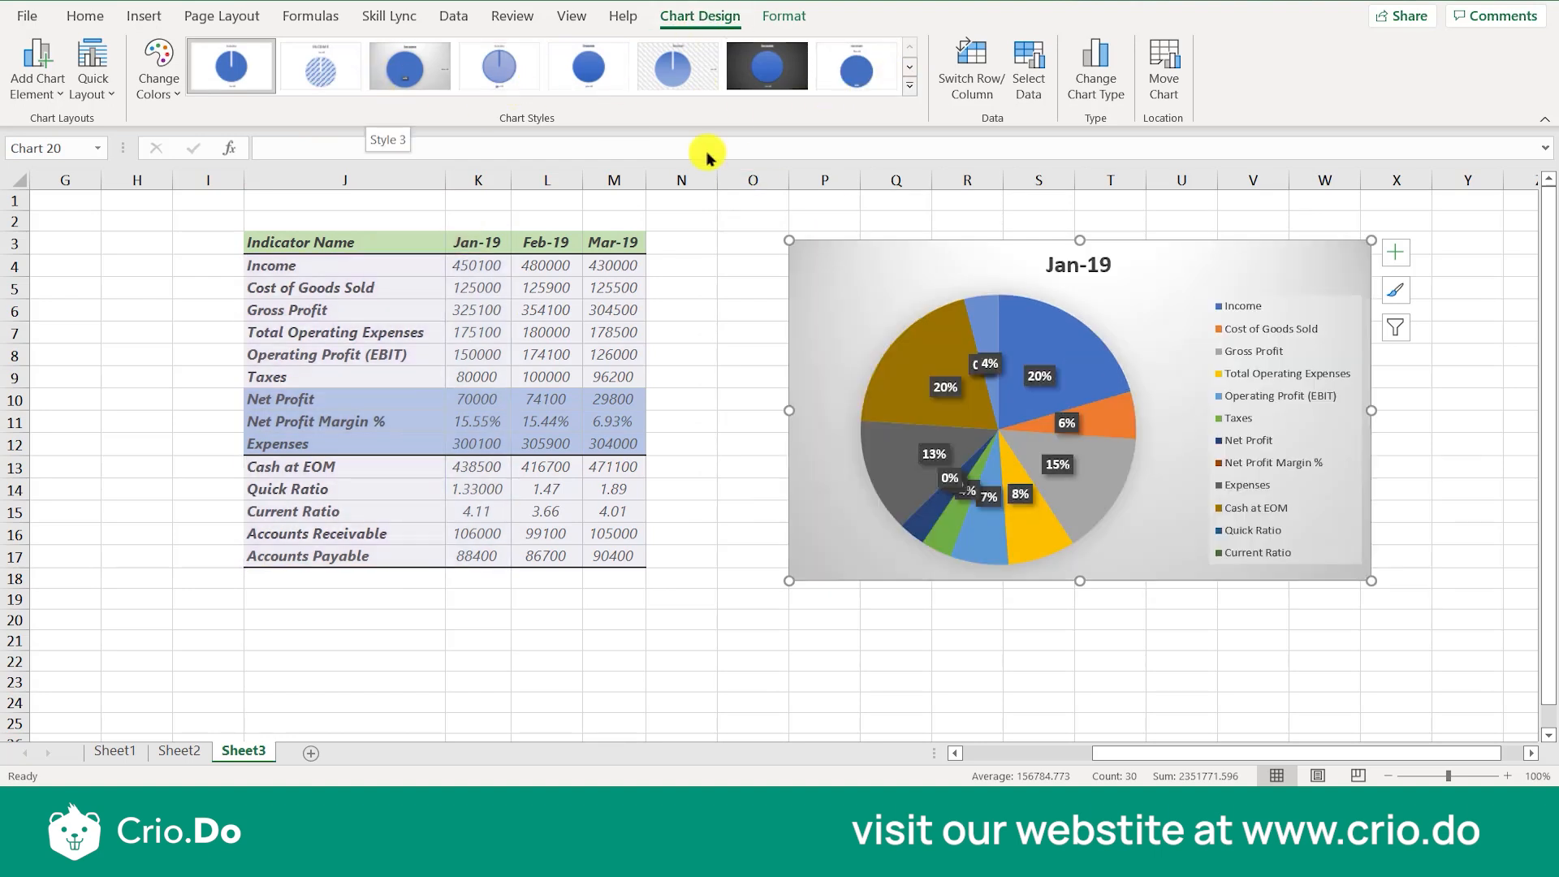
Step: Apply Style 3 to the Jan-19 pie chart, and delete the chart from the sheet
{"action": "left_click", "coordinate": [424, 78]}
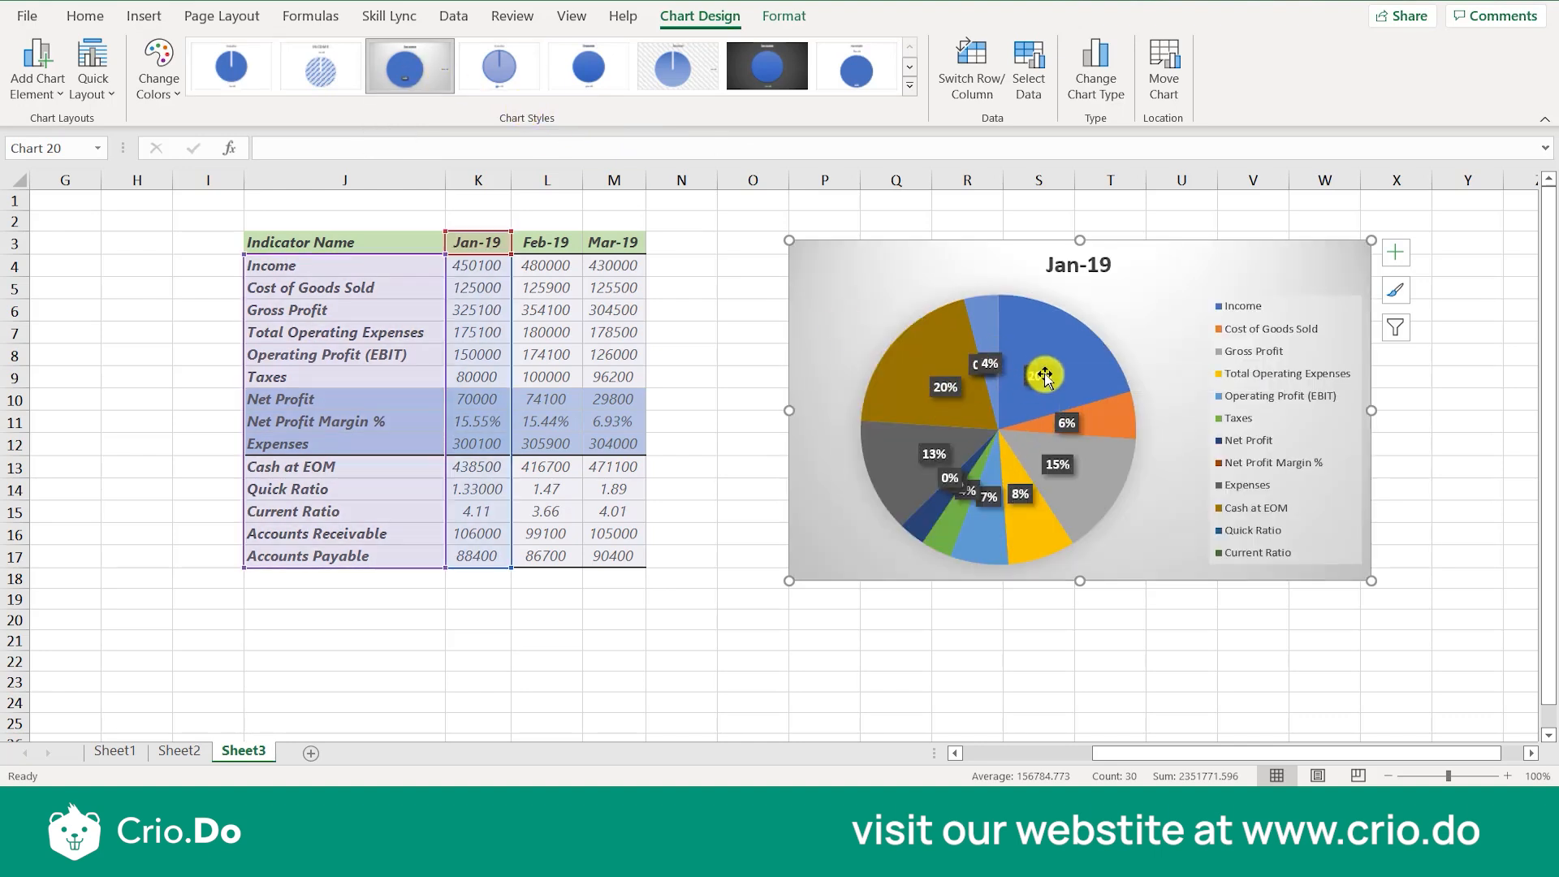
{"action": "left_click", "coordinate": [953, 389]}
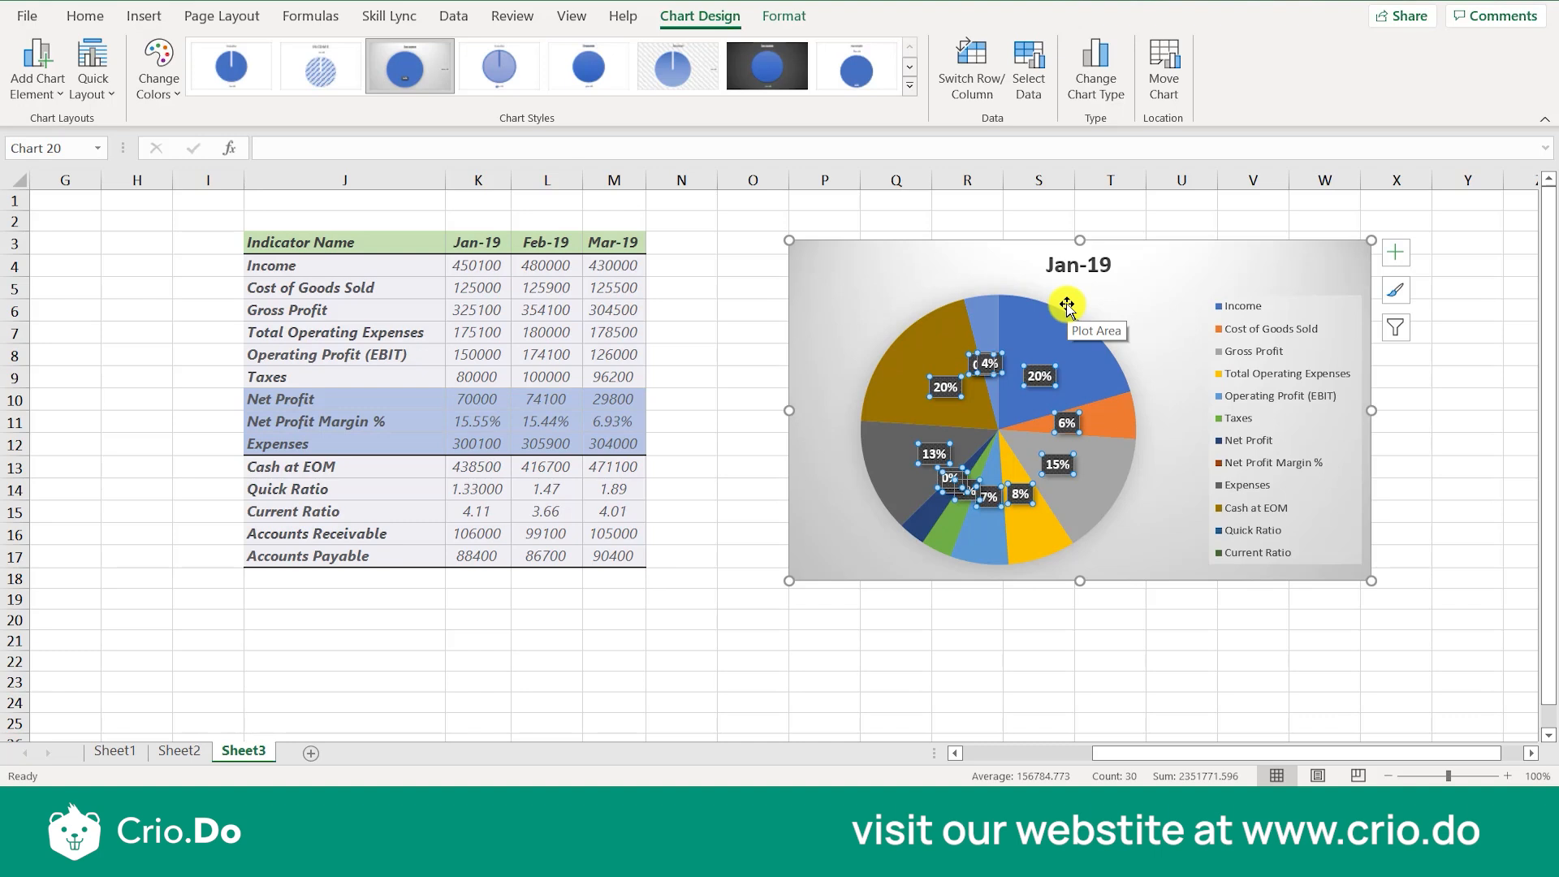
{"action": "left_click", "coordinate": [1174, 251]}
{"action": "key", "text": "Delete"}
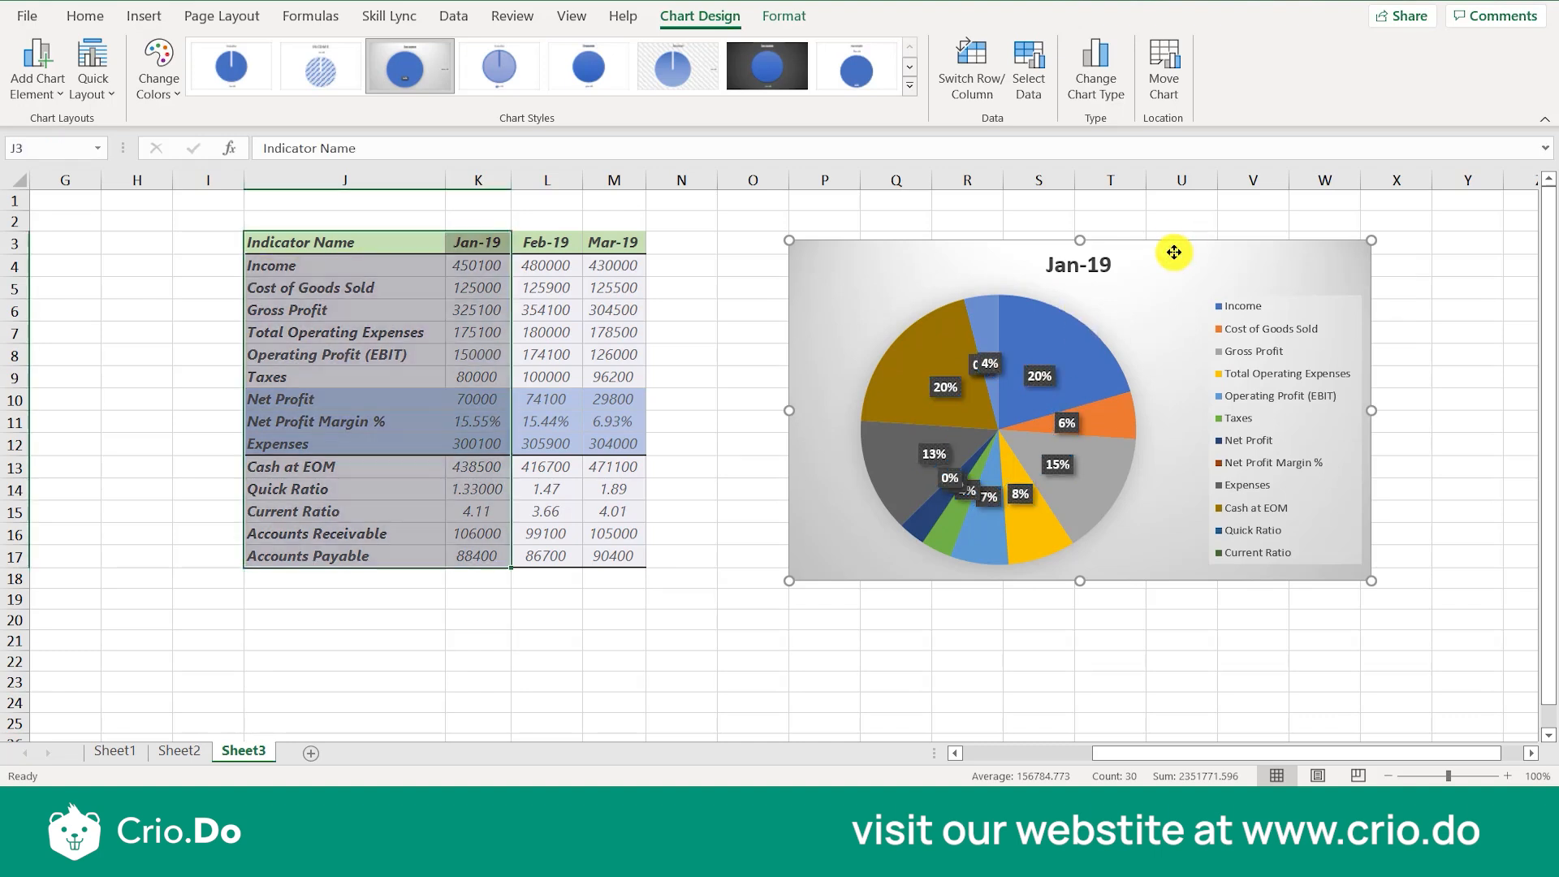
{"action": "left_click", "coordinate": [808, 334]}
{"action": "left_click", "coordinate": [588, 355]}
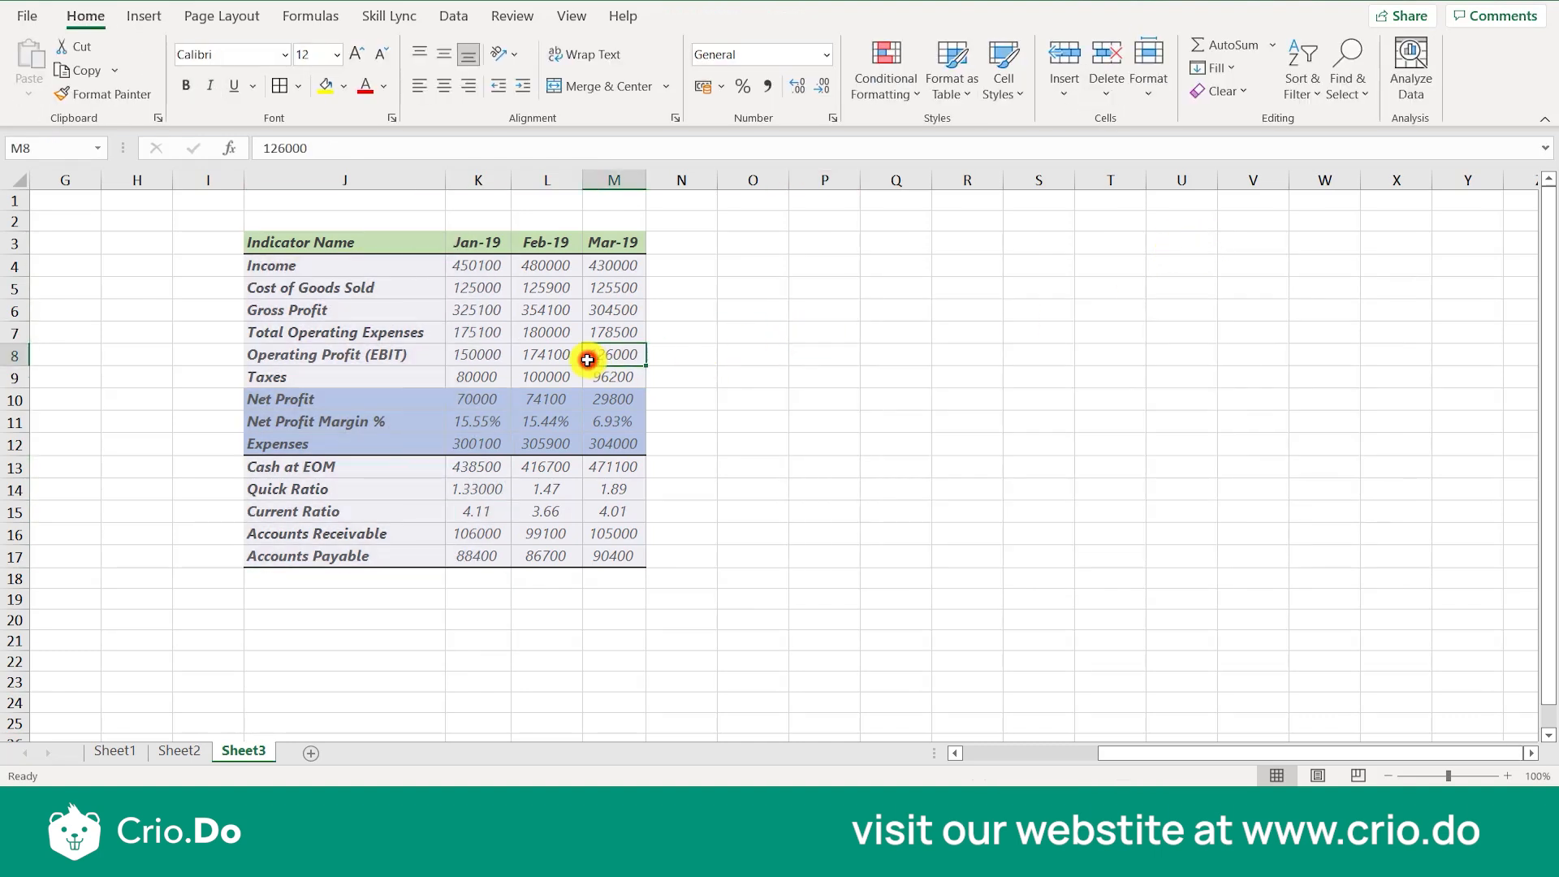
Step: Select the indicator names and Jan-19 values in J3:K17 and open the full list of chart types for them
{"action": "left_click_drag", "start_coordinate": [324, 240], "coordinate": [463, 549]}
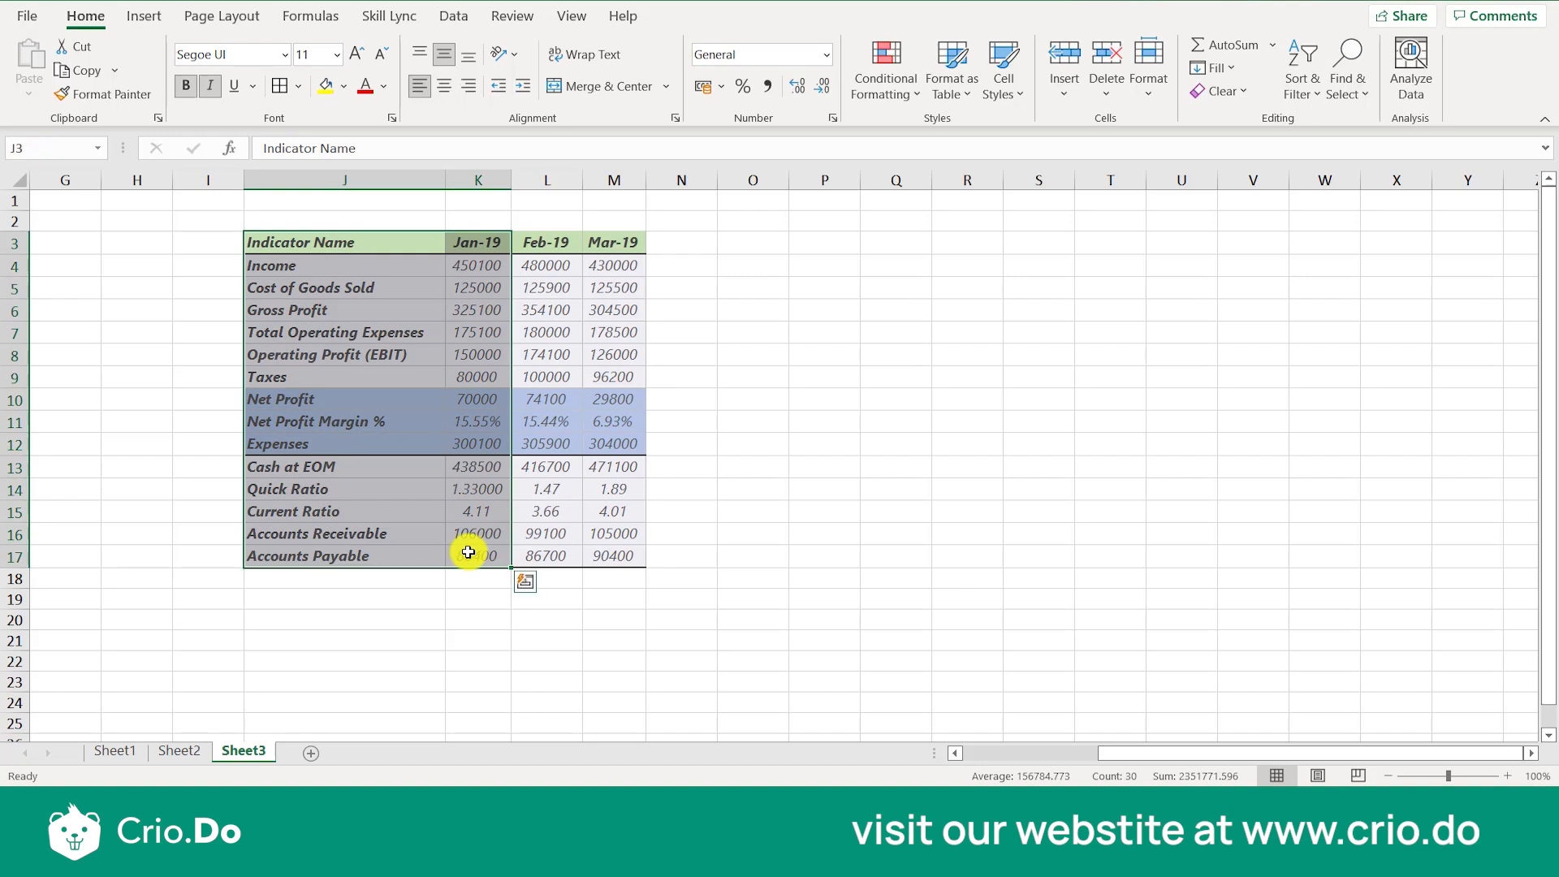
{"action": "left_click", "coordinate": [148, 16]}
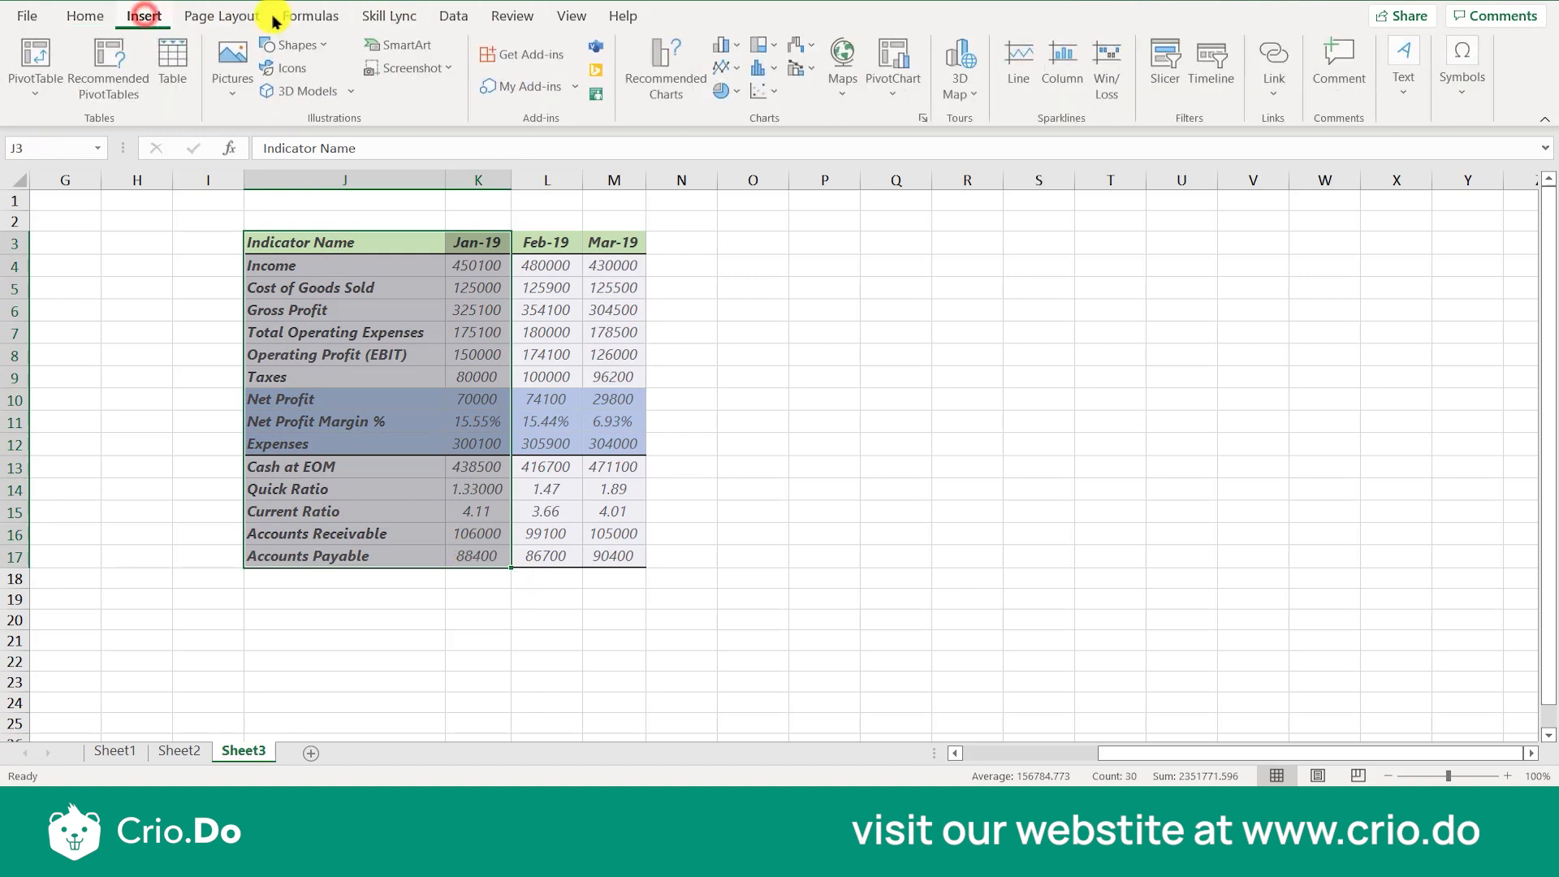
{"action": "left_click", "coordinate": [695, 89]}
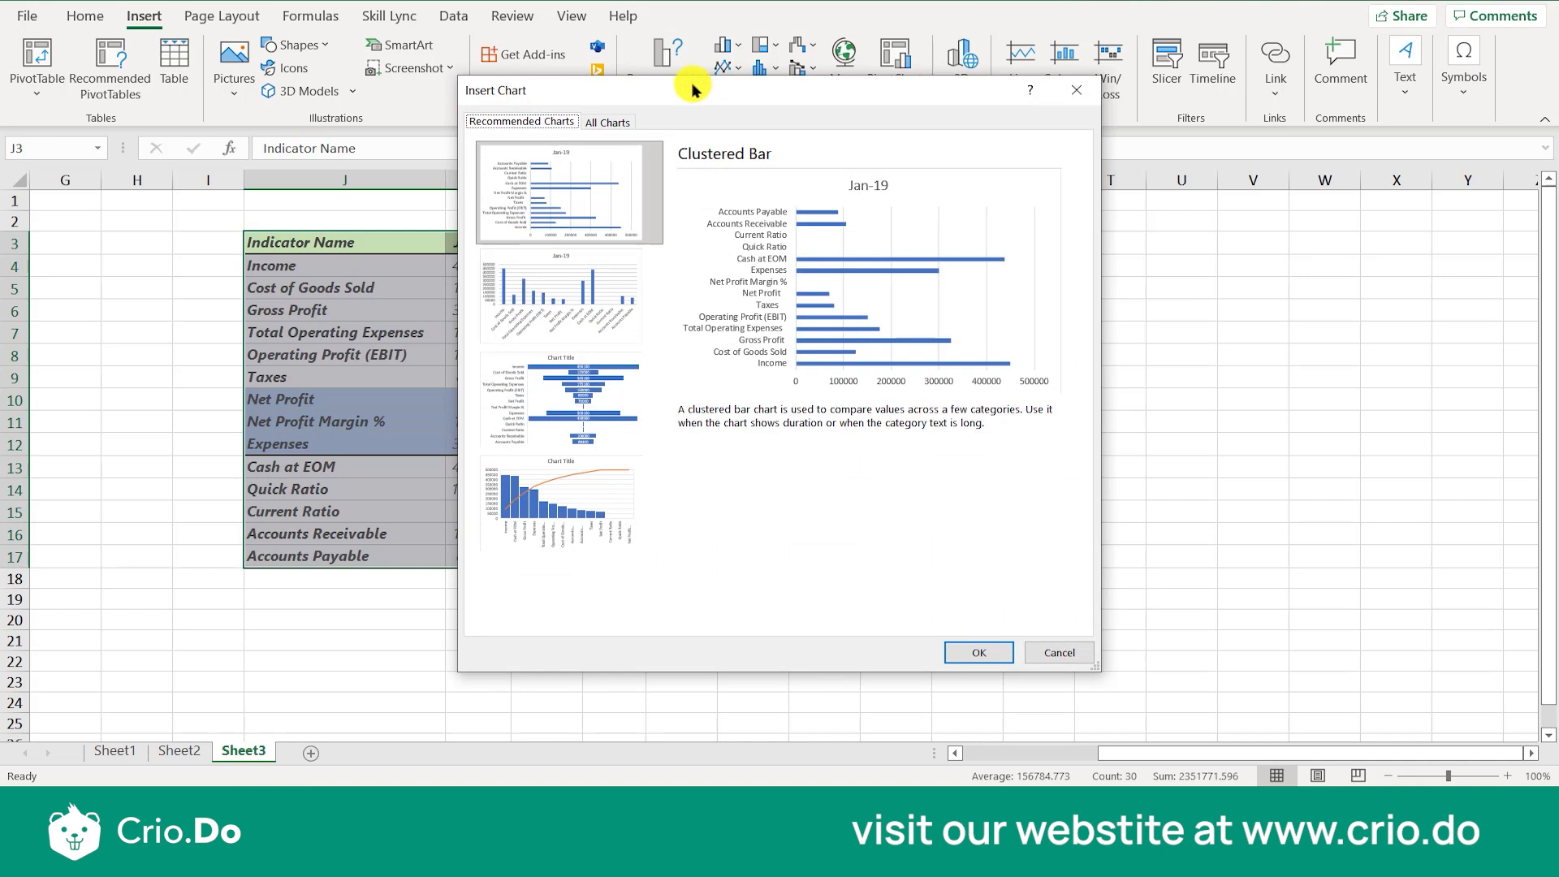
{"action": "left_click", "coordinate": [609, 122]}
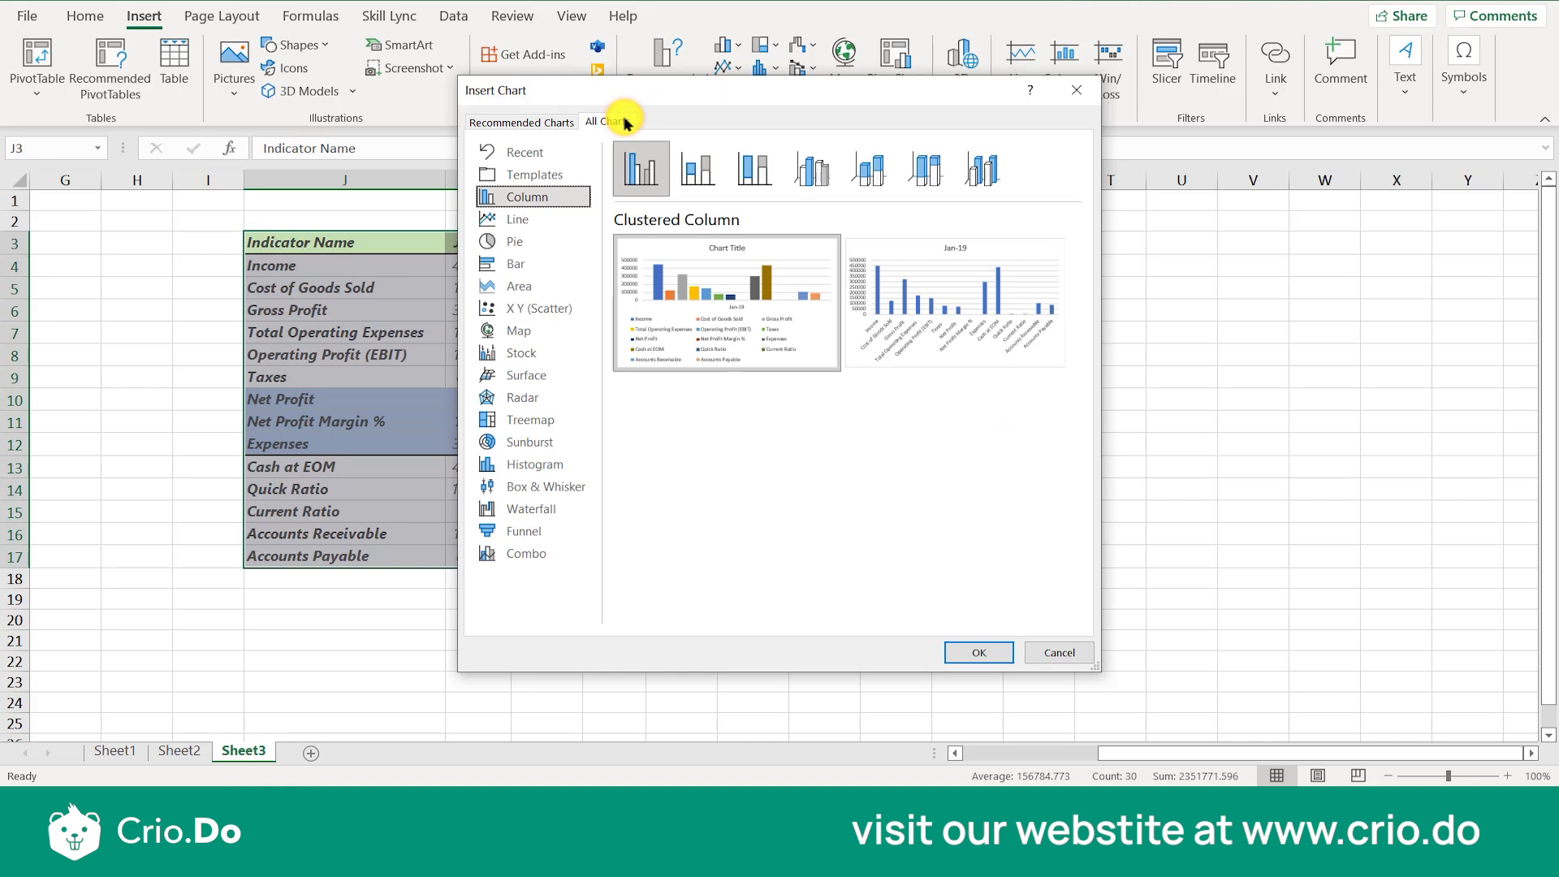
Step: Preview the chart types from Line through Funnel for the Jan-19 data to compare how each one presents it
{"action": "left_click", "coordinate": [533, 221]}
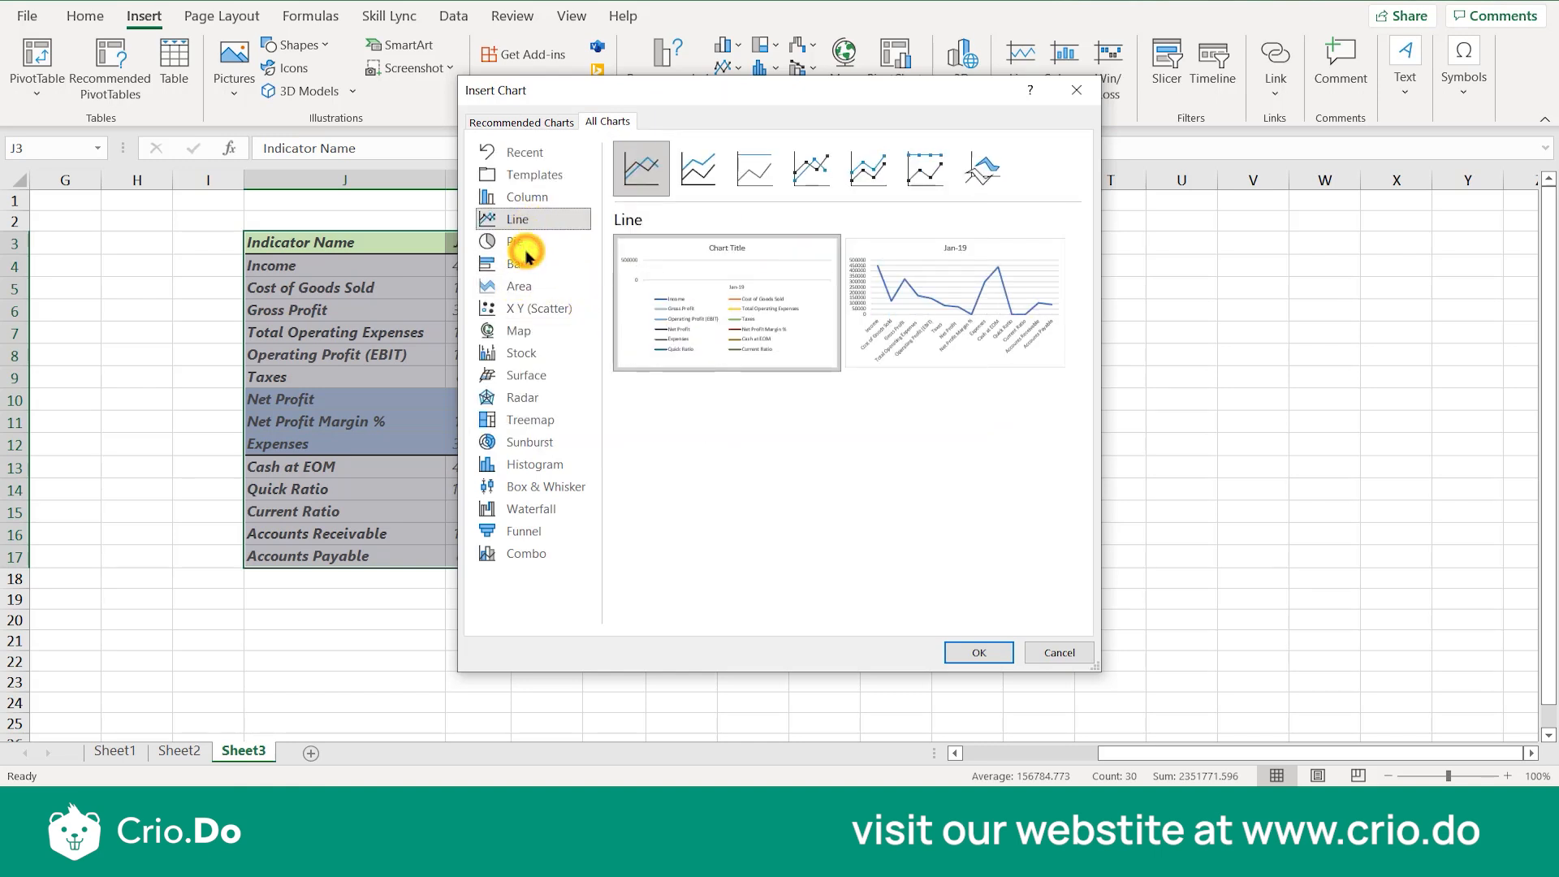
{"action": "left_click", "coordinate": [522, 244]}
{"action": "left_click", "coordinate": [528, 264]}
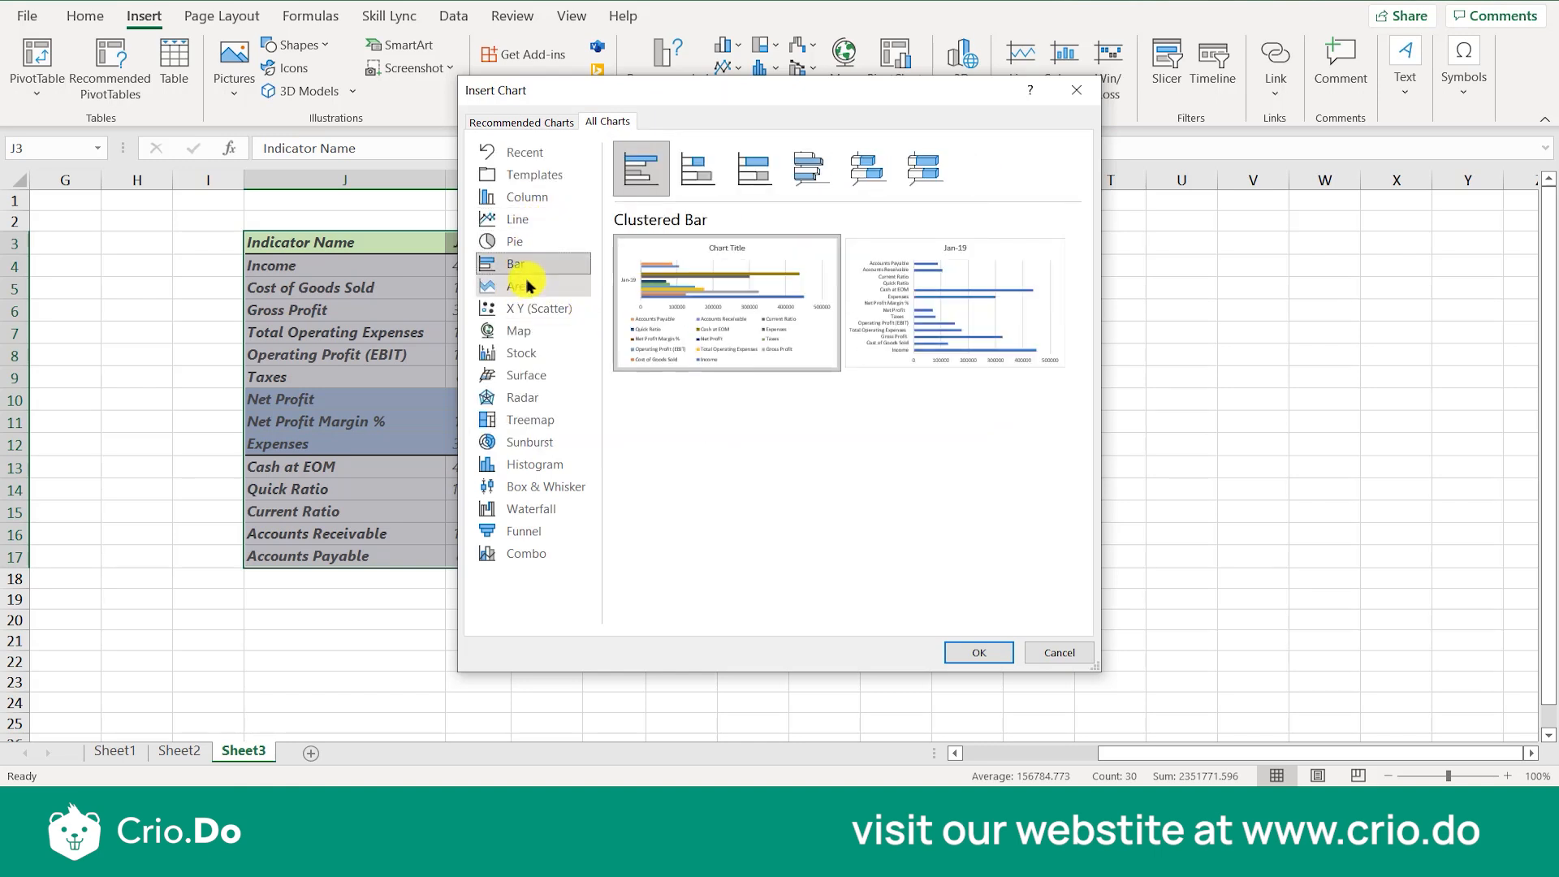
{"action": "left_click", "coordinate": [528, 288]}
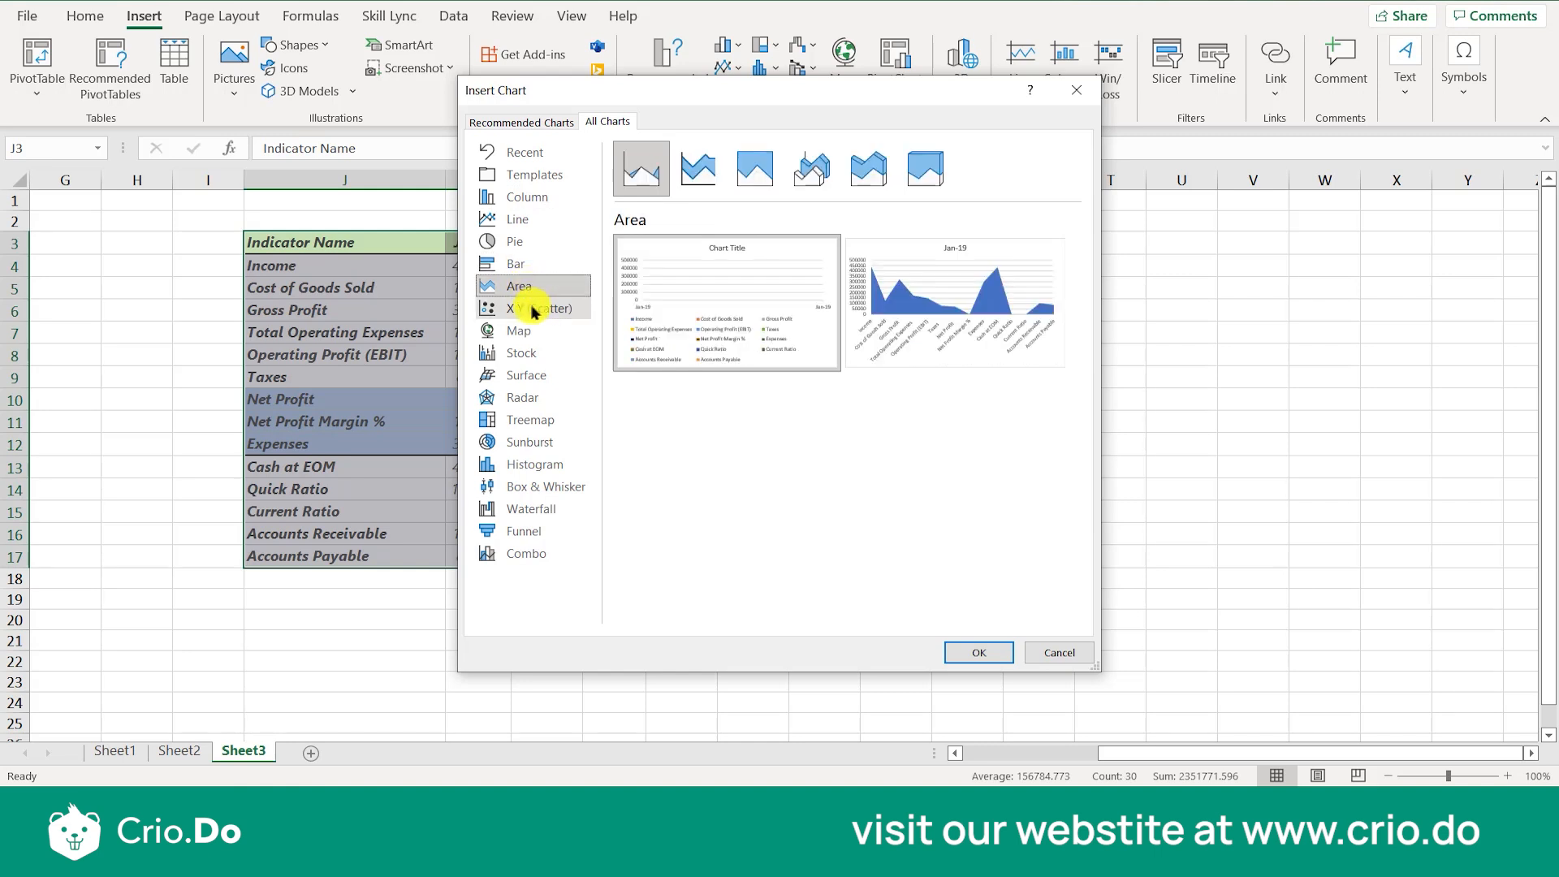
{"action": "left_click", "coordinate": [533, 310]}
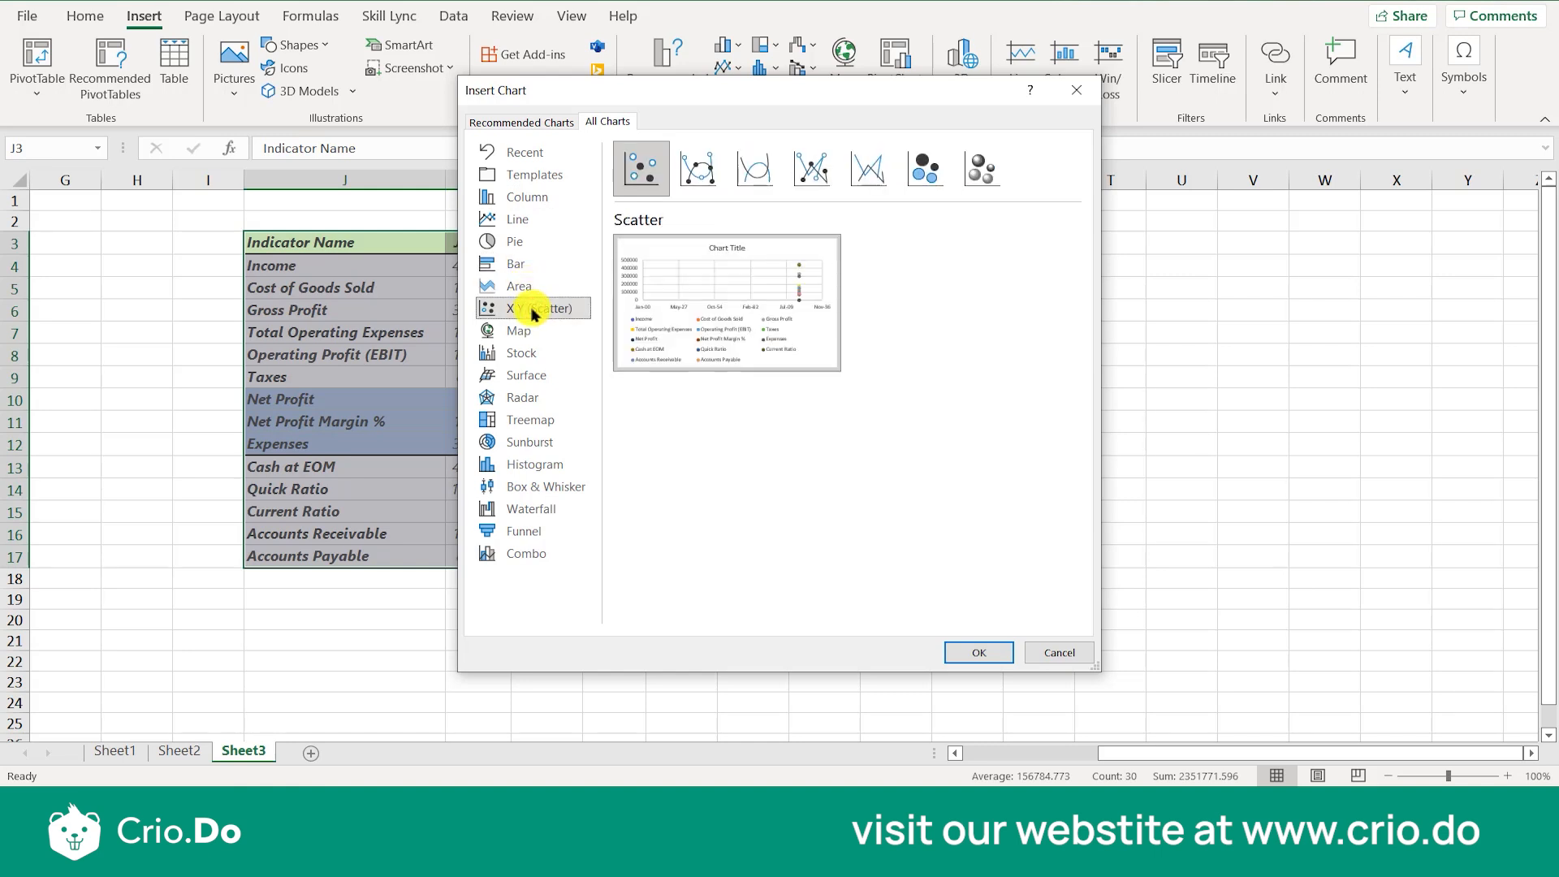
{"action": "left_click", "coordinate": [532, 331]}
{"action": "left_click", "coordinate": [533, 354]}
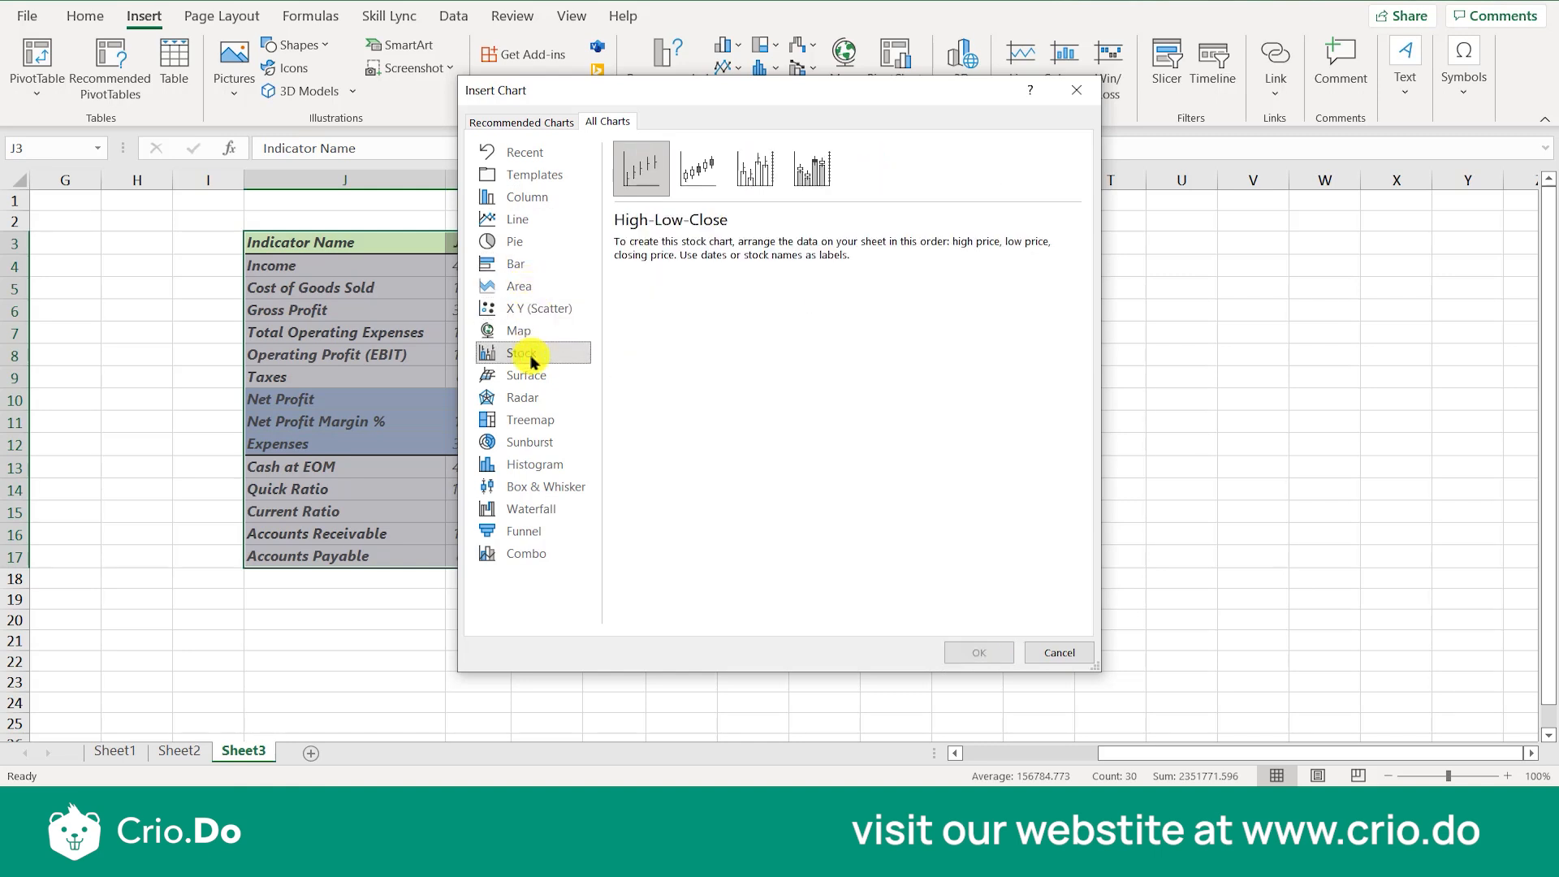
{"action": "left_click", "coordinate": [532, 375]}
{"action": "left_click", "coordinate": [533, 398]}
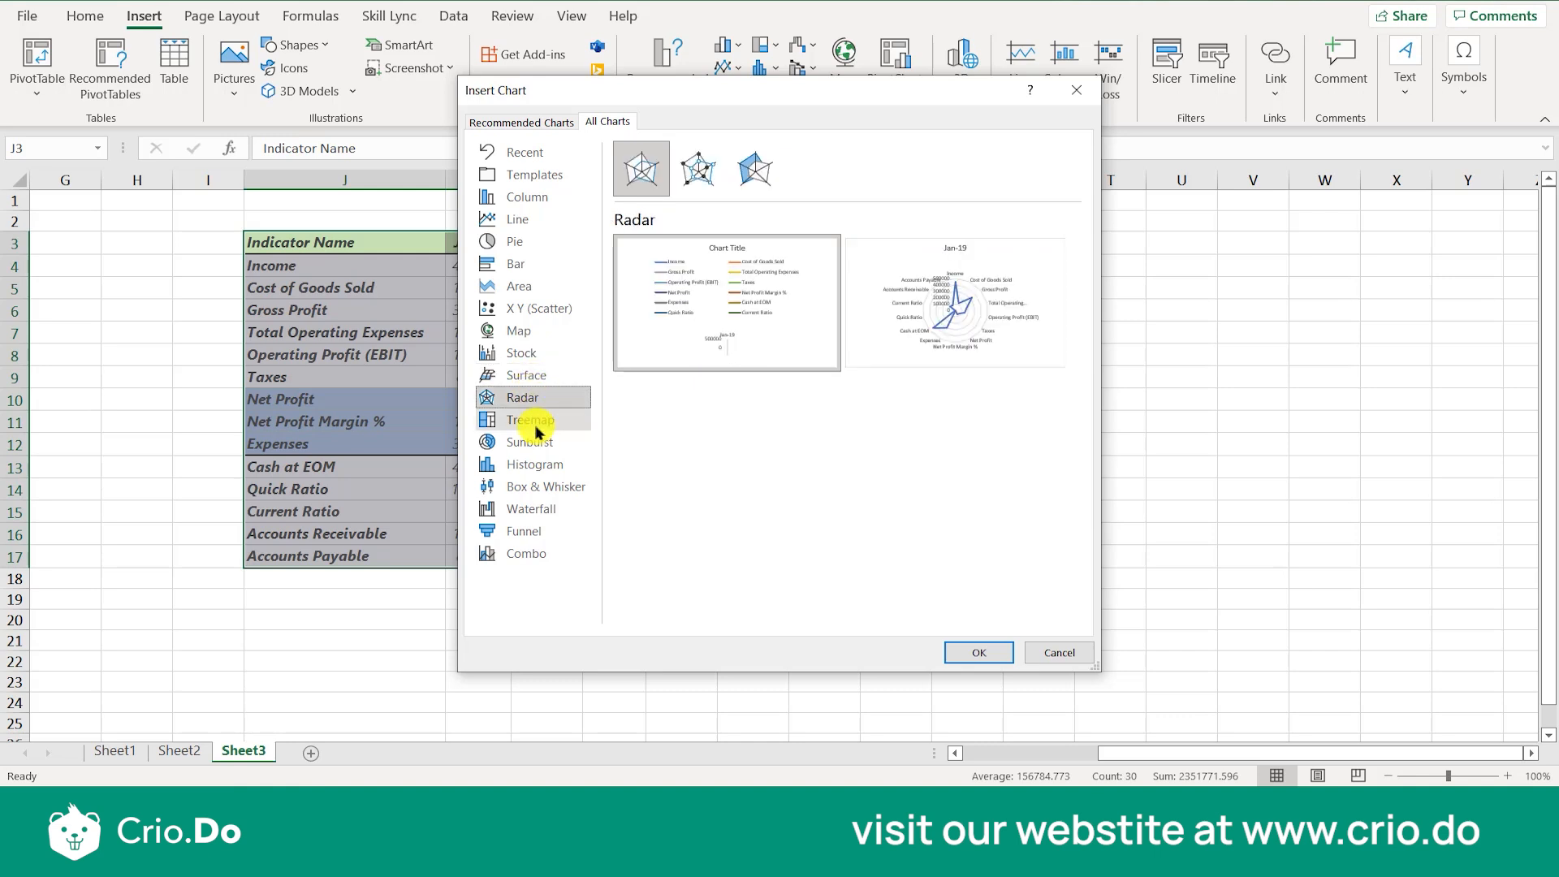
{"action": "left_click", "coordinate": [533, 420]}
{"action": "left_click", "coordinate": [544, 452]}
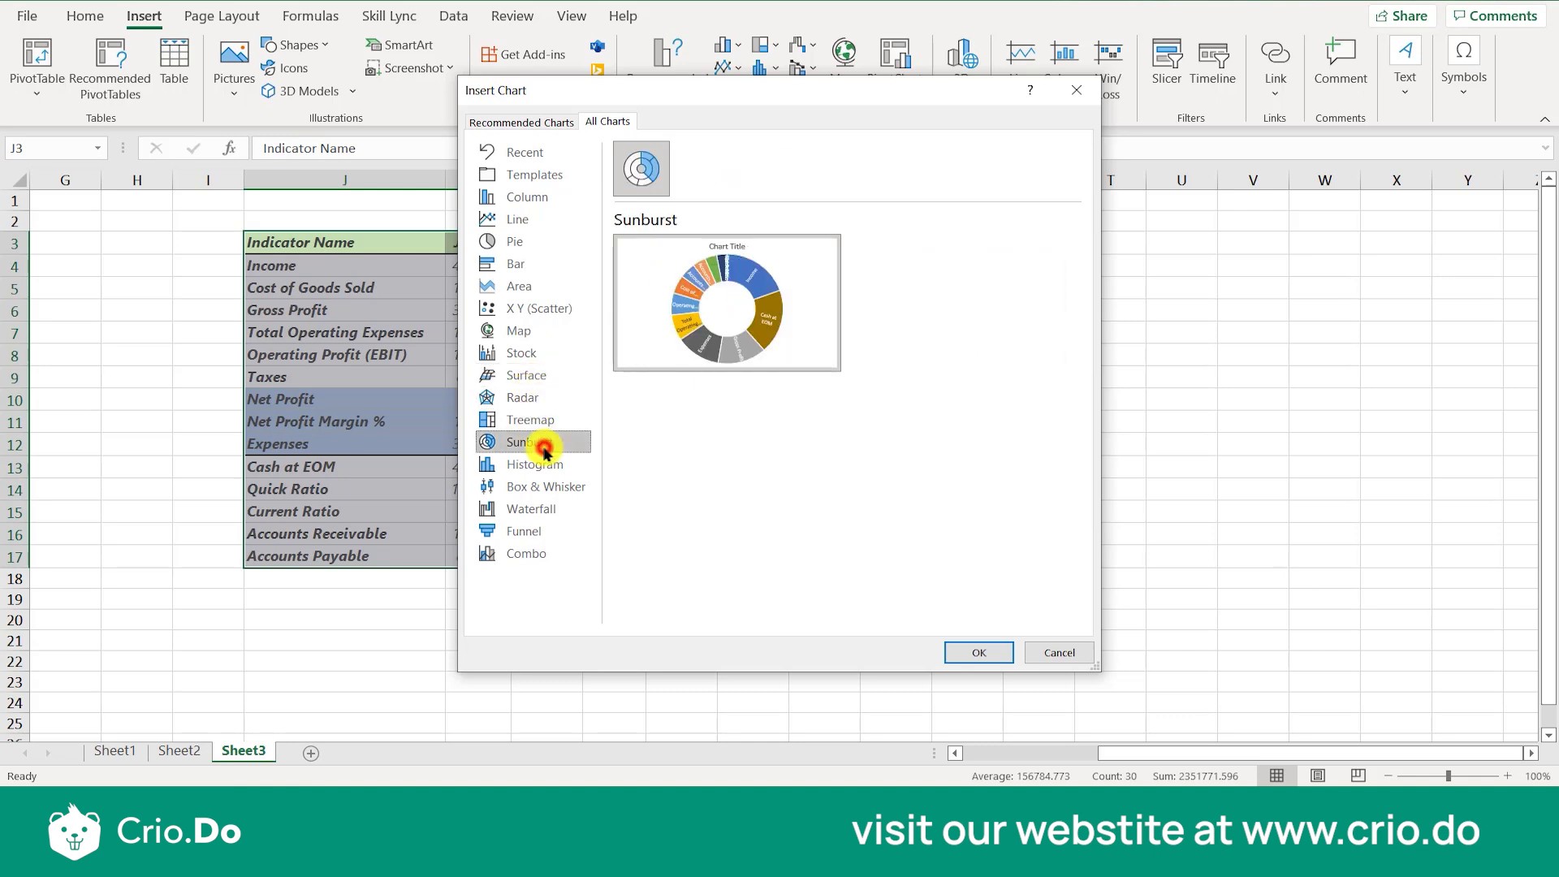
{"action": "left_click", "coordinate": [543, 464]}
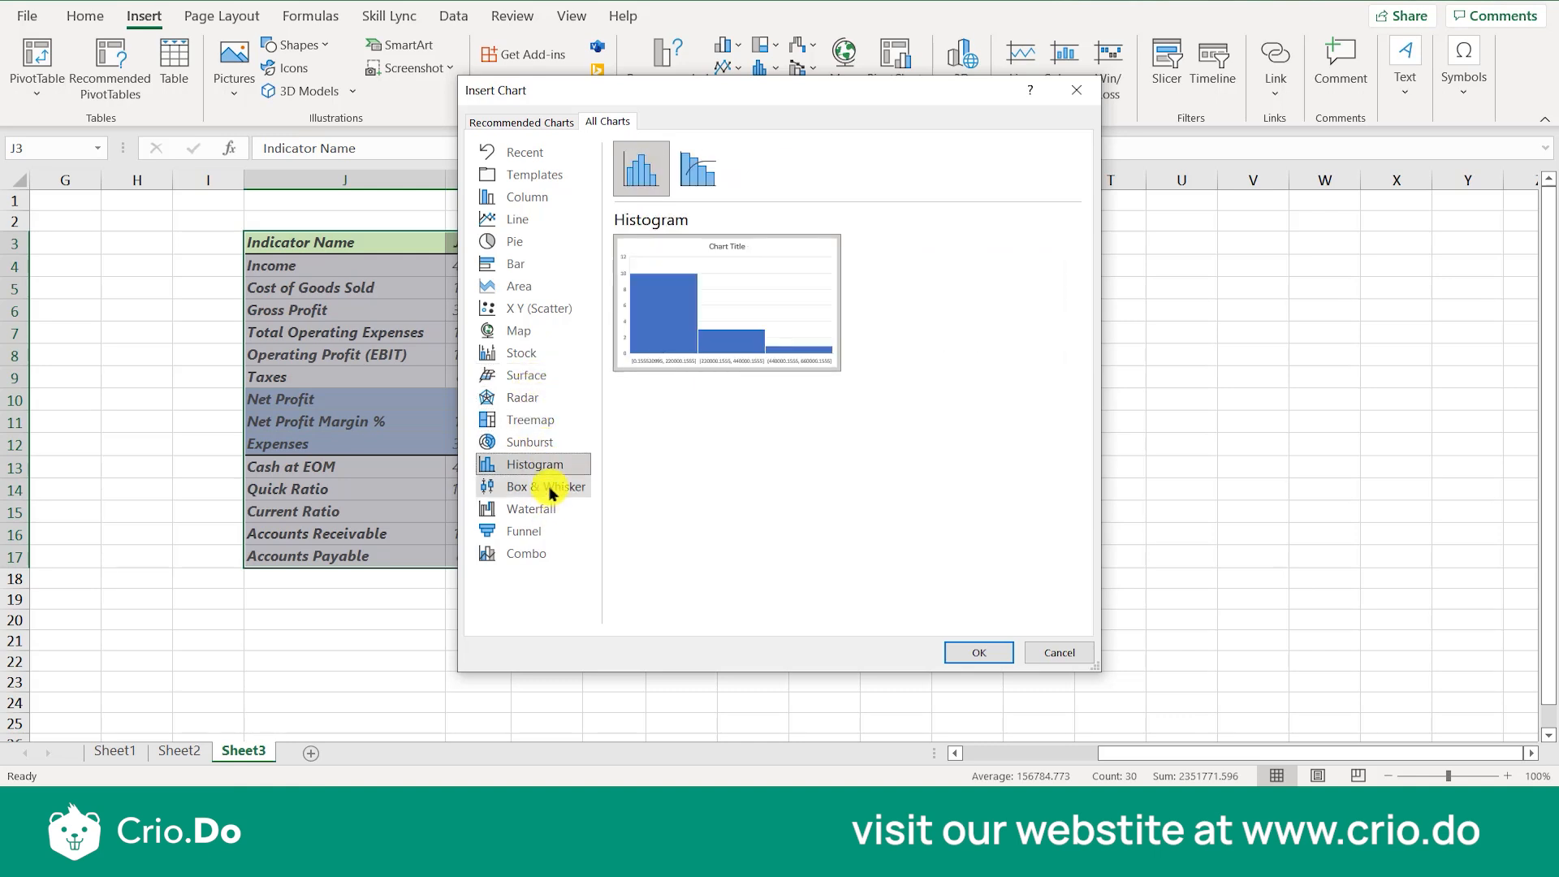
{"action": "left_click", "coordinate": [550, 489]}
{"action": "left_click", "coordinate": [541, 509]}
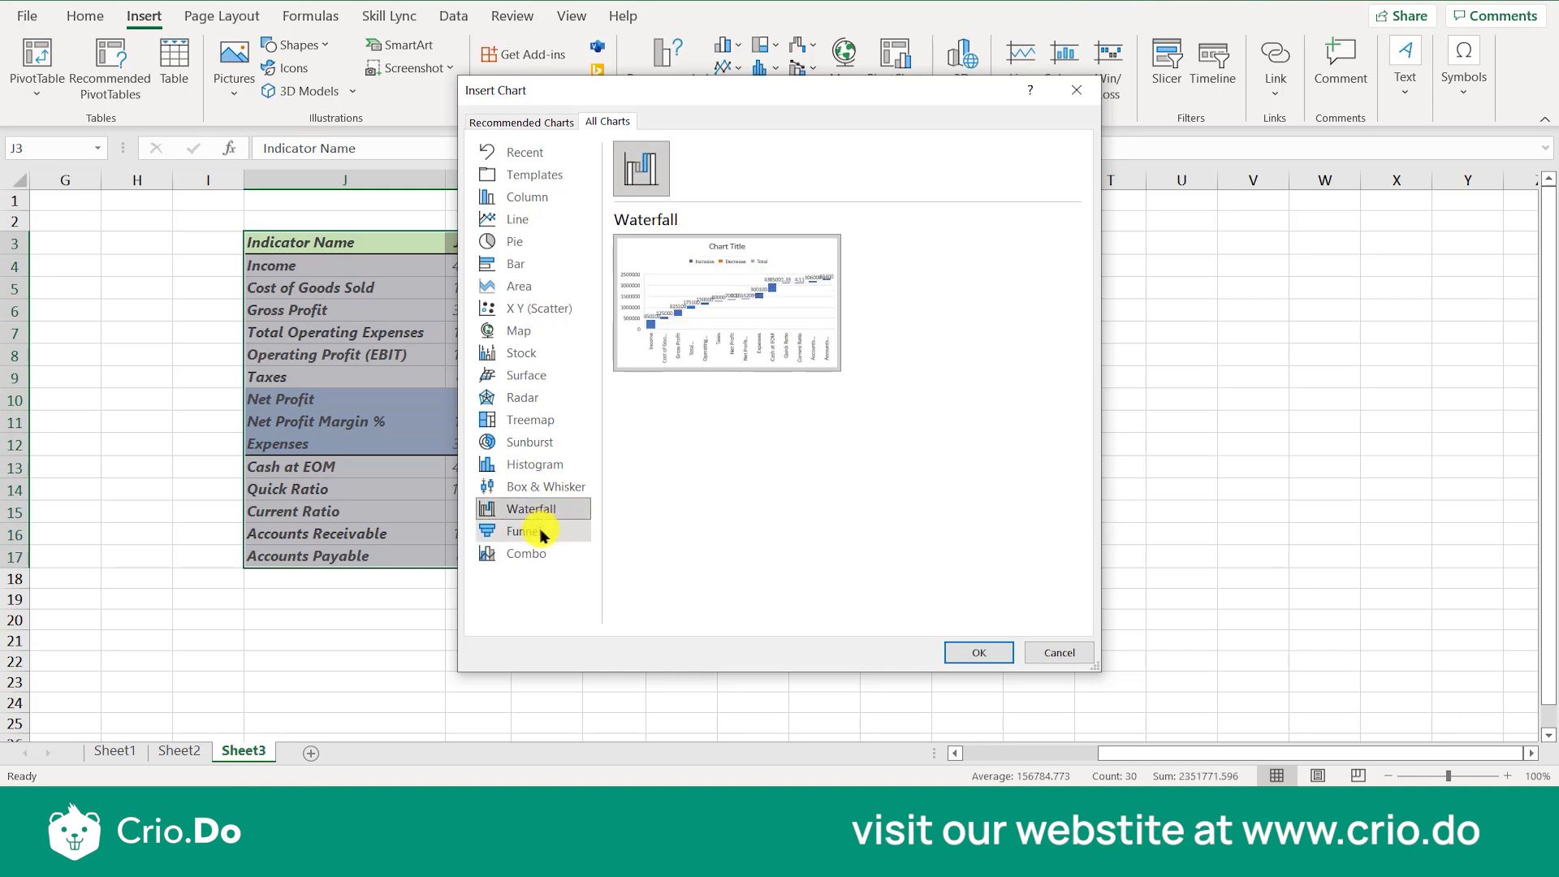
{"action": "left_click", "coordinate": [540, 532]}
Step: Insert a Clustered Column - Line combo chart of the Jan-19 indicators
{"action": "left_click", "coordinate": [537, 554]}
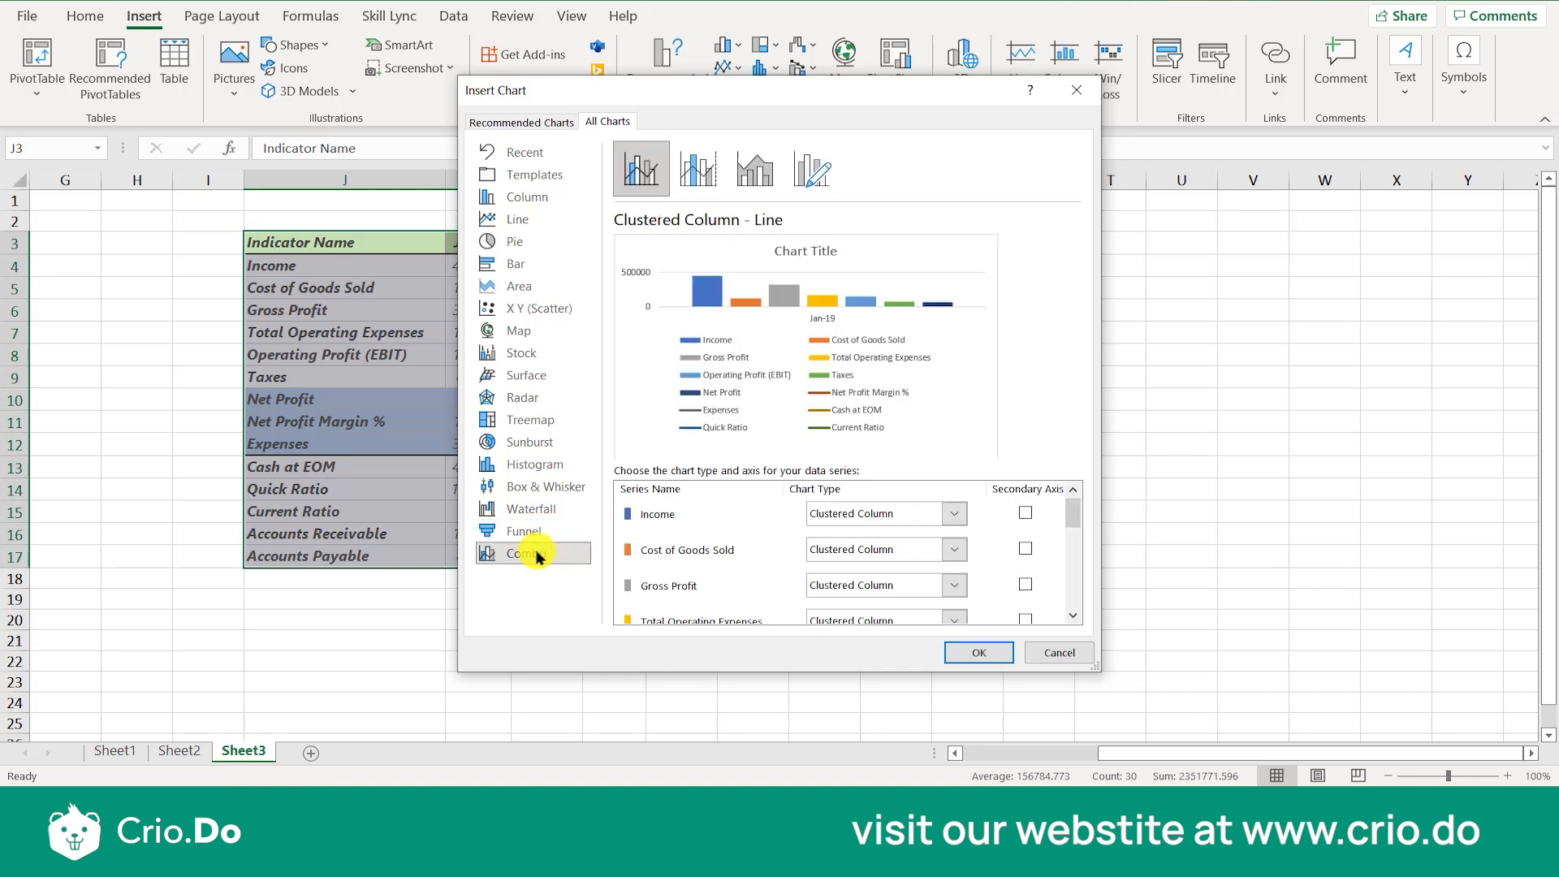
{"action": "scroll", "coordinate": [792, 529], "scroll_direction": "down", "scroll_amount": 2}
{"action": "scroll", "coordinate": [792, 529], "scroll_direction": "up", "scroll_amount": 2}
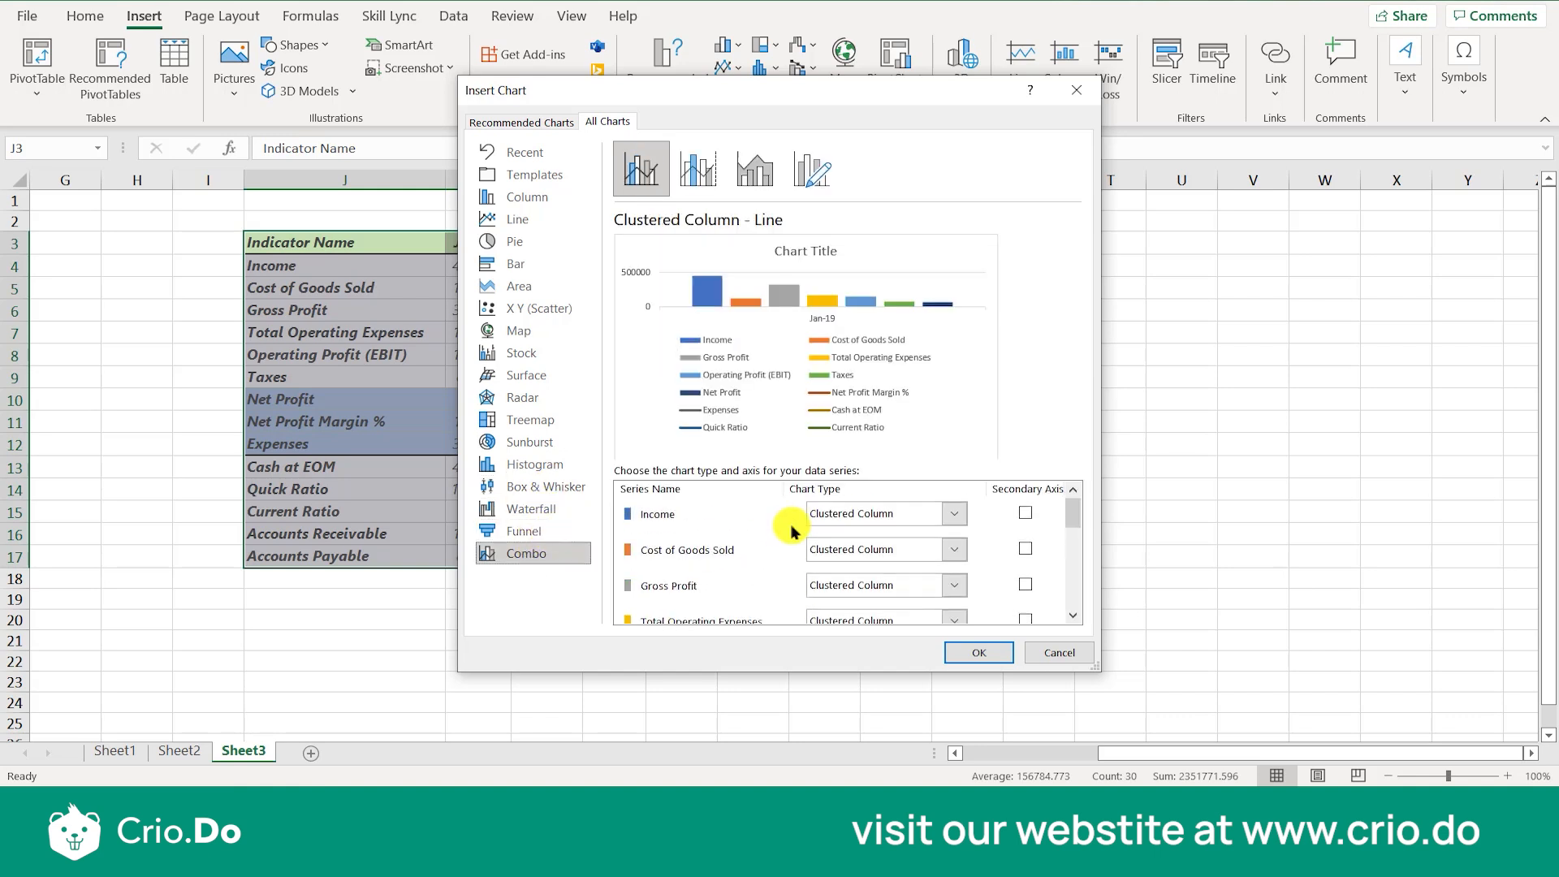
{"action": "left_click", "coordinate": [979, 652]}
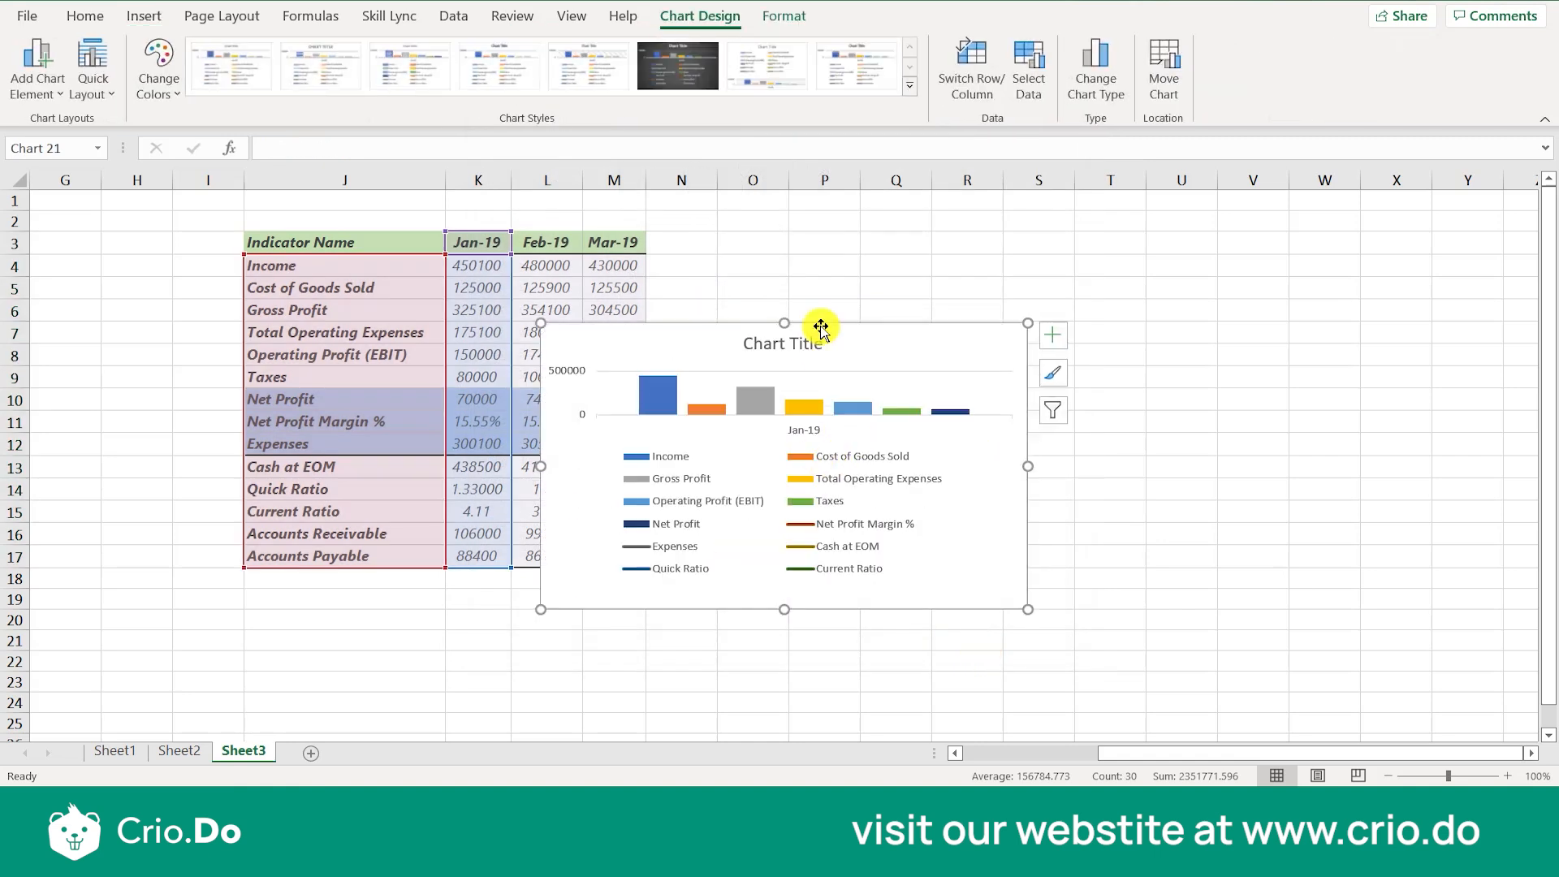
Step: Place the combo chart beside the table at about 1.5 times its height, in the light style with the legend above the columns
{"action": "left_click_drag", "start_coordinate": [822, 341], "coordinate": [962, 243]}
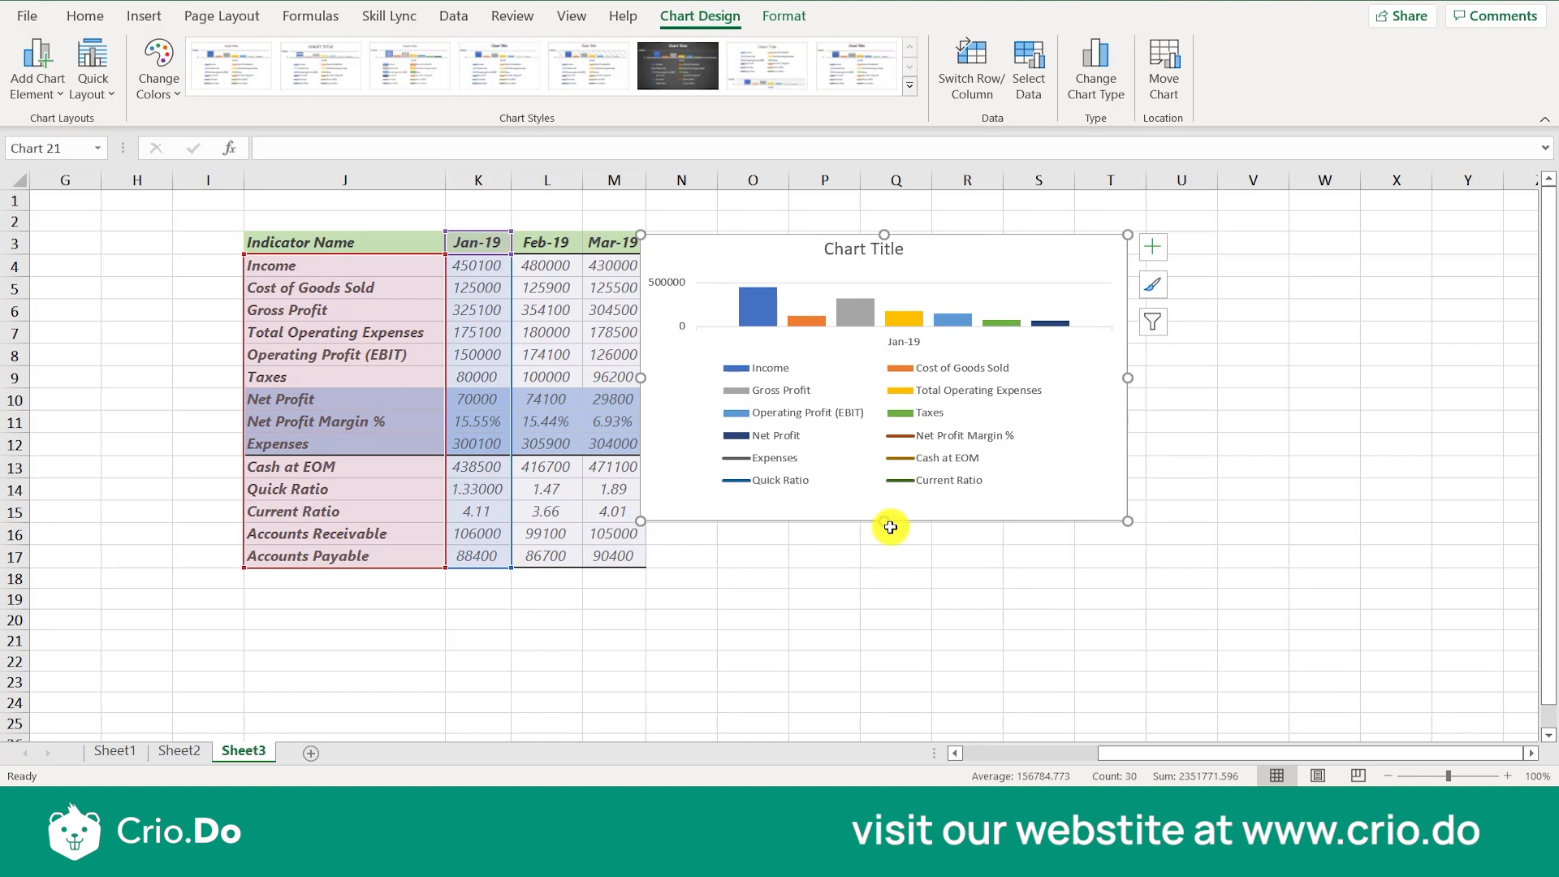
{"action": "left_click_drag", "start_coordinate": [890, 520], "coordinate": [904, 670]}
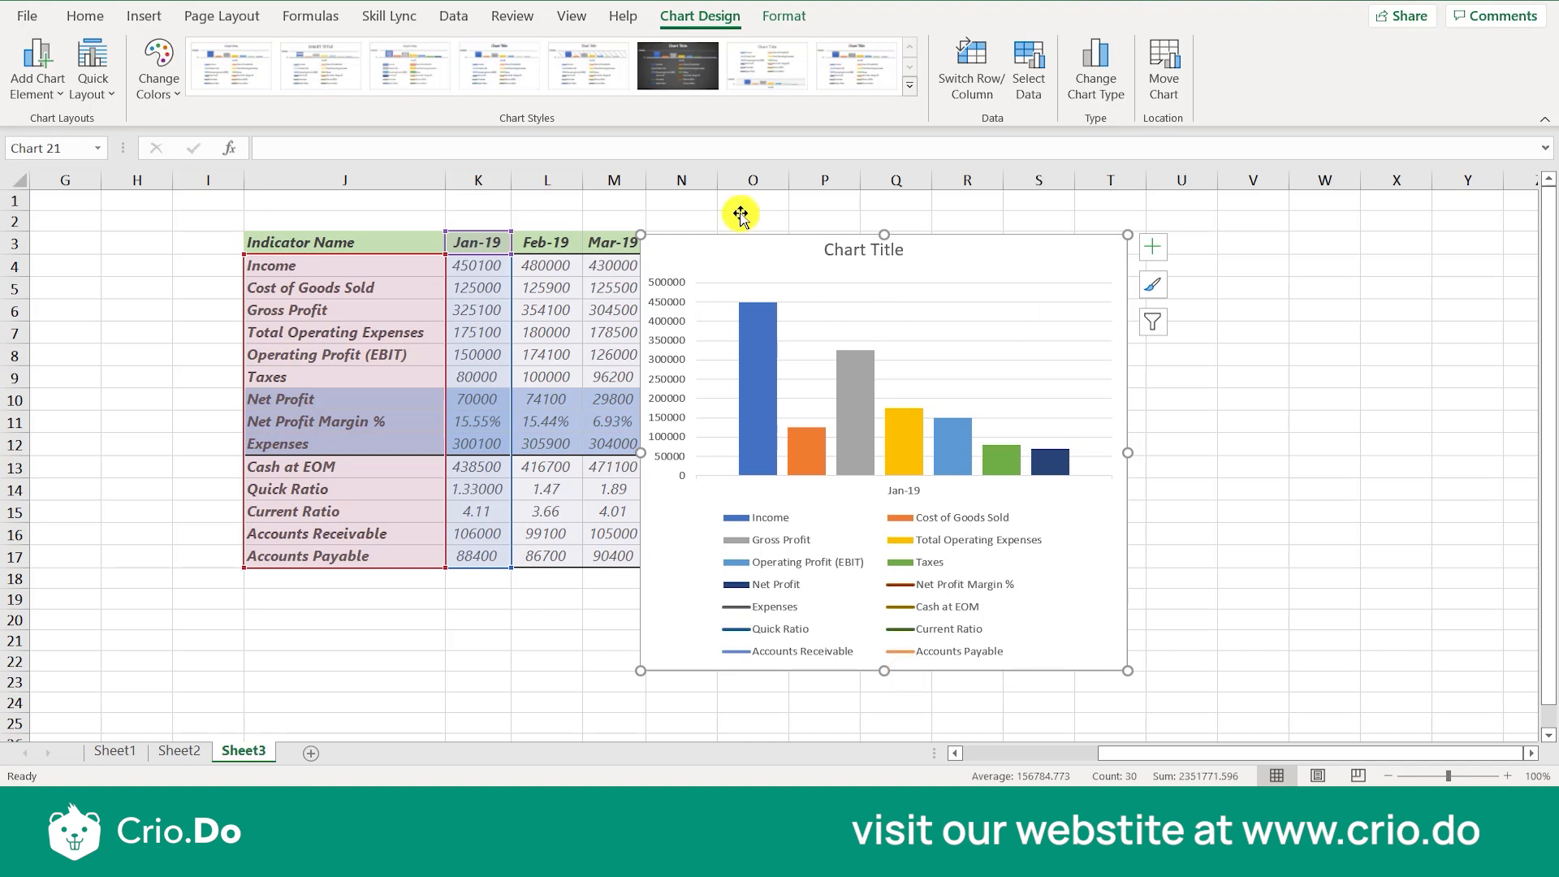
{"action": "left_click", "coordinate": [768, 65]}
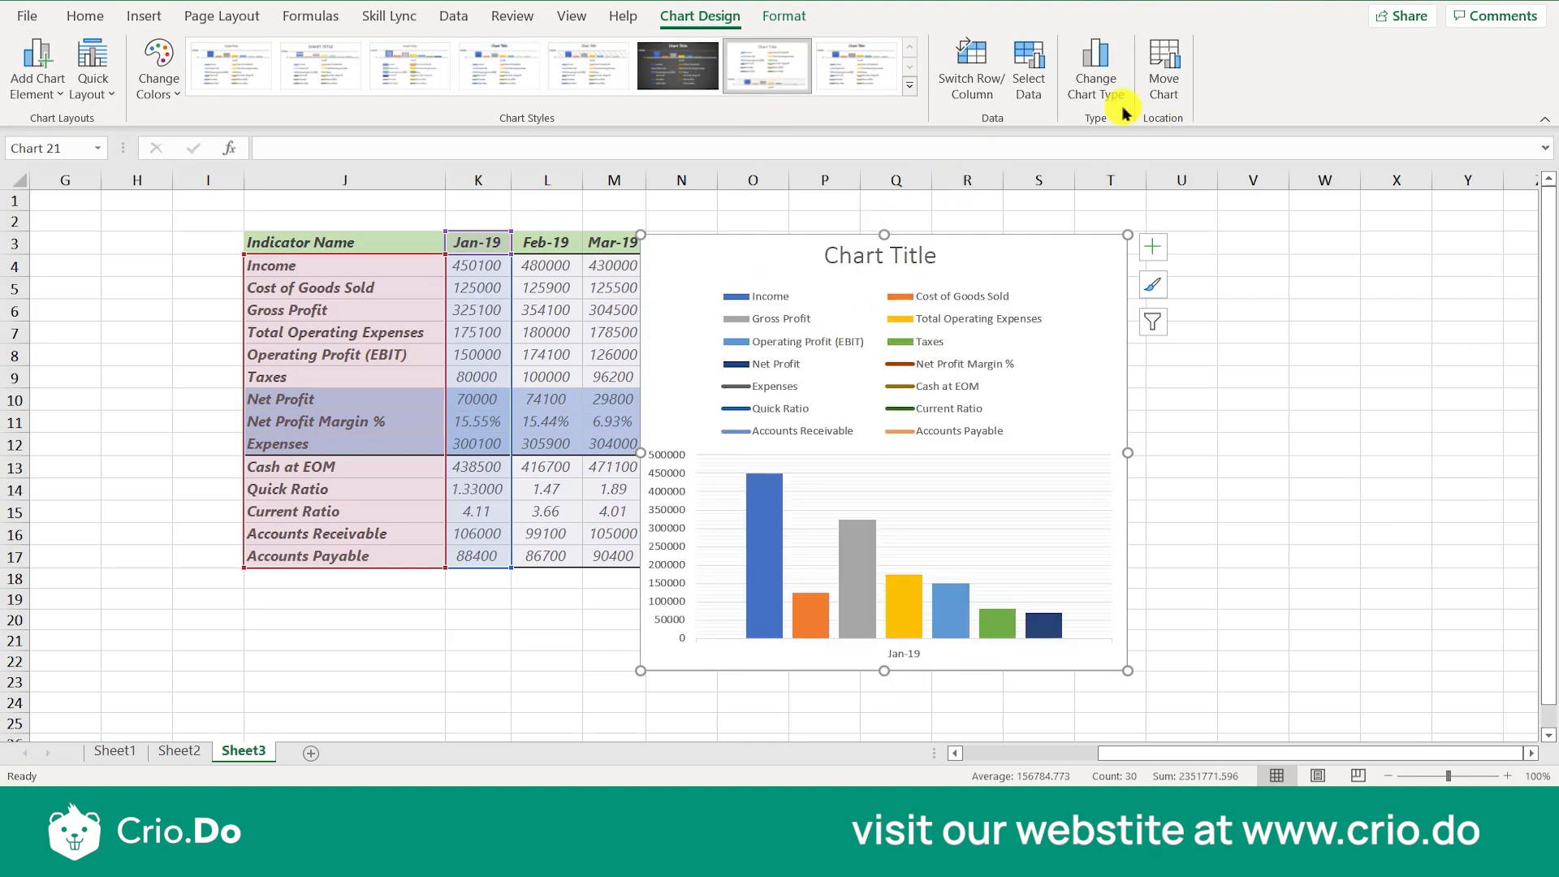
Step: Retitle the combo chart "Performance Evaluation for Month Jan 2019" and widen the chart to about 1.1 times its width
{"action": "left_click", "coordinate": [894, 380]}
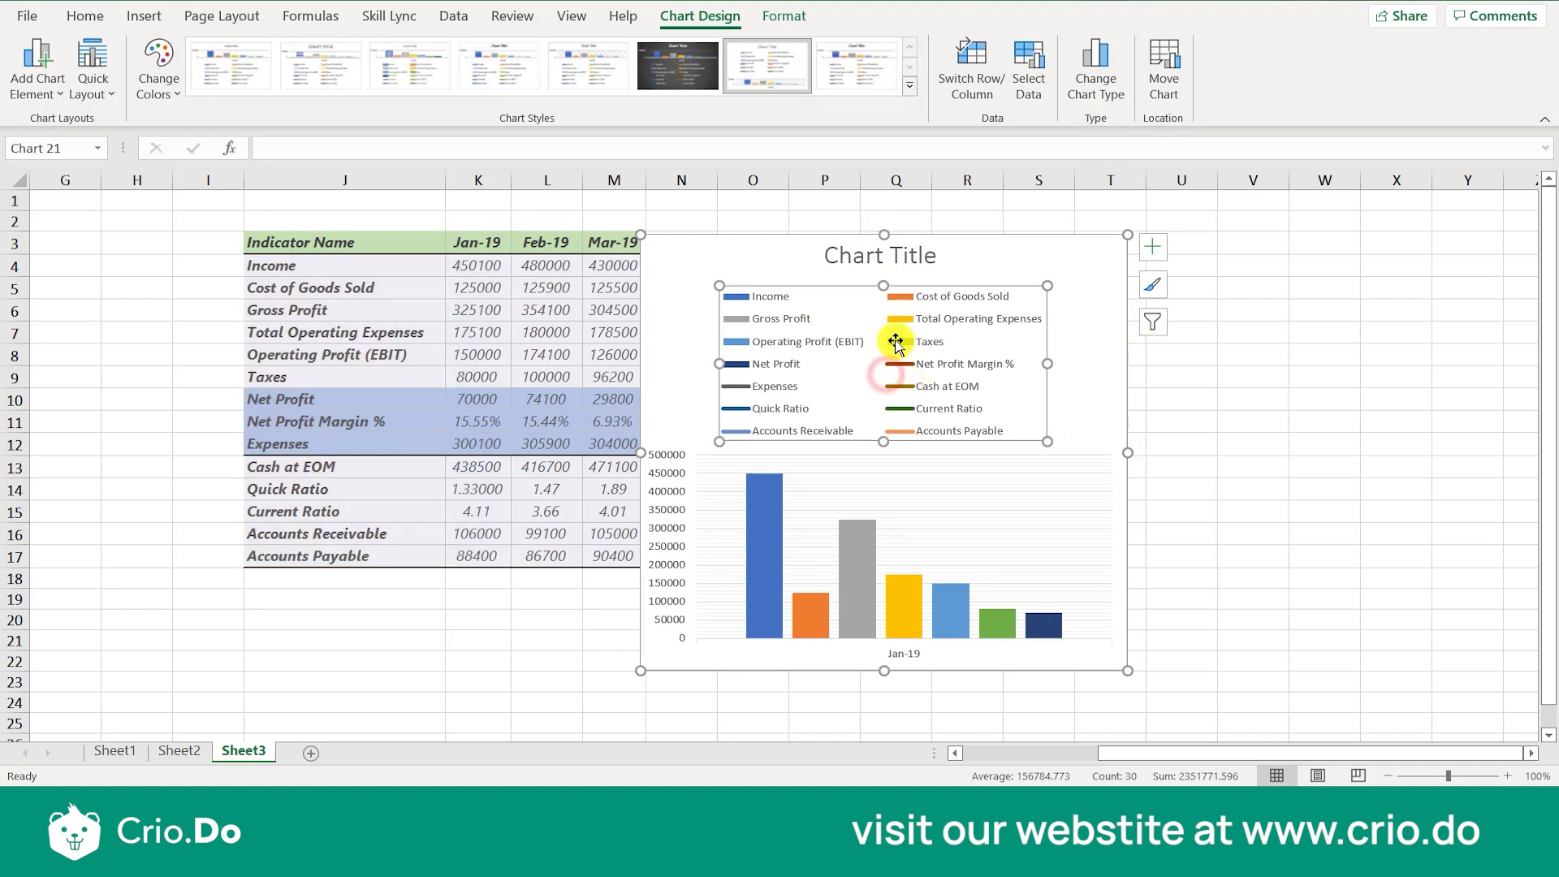
{"action": "left_click", "coordinate": [885, 270]}
{"action": "double_click", "coordinate": [889, 258]}
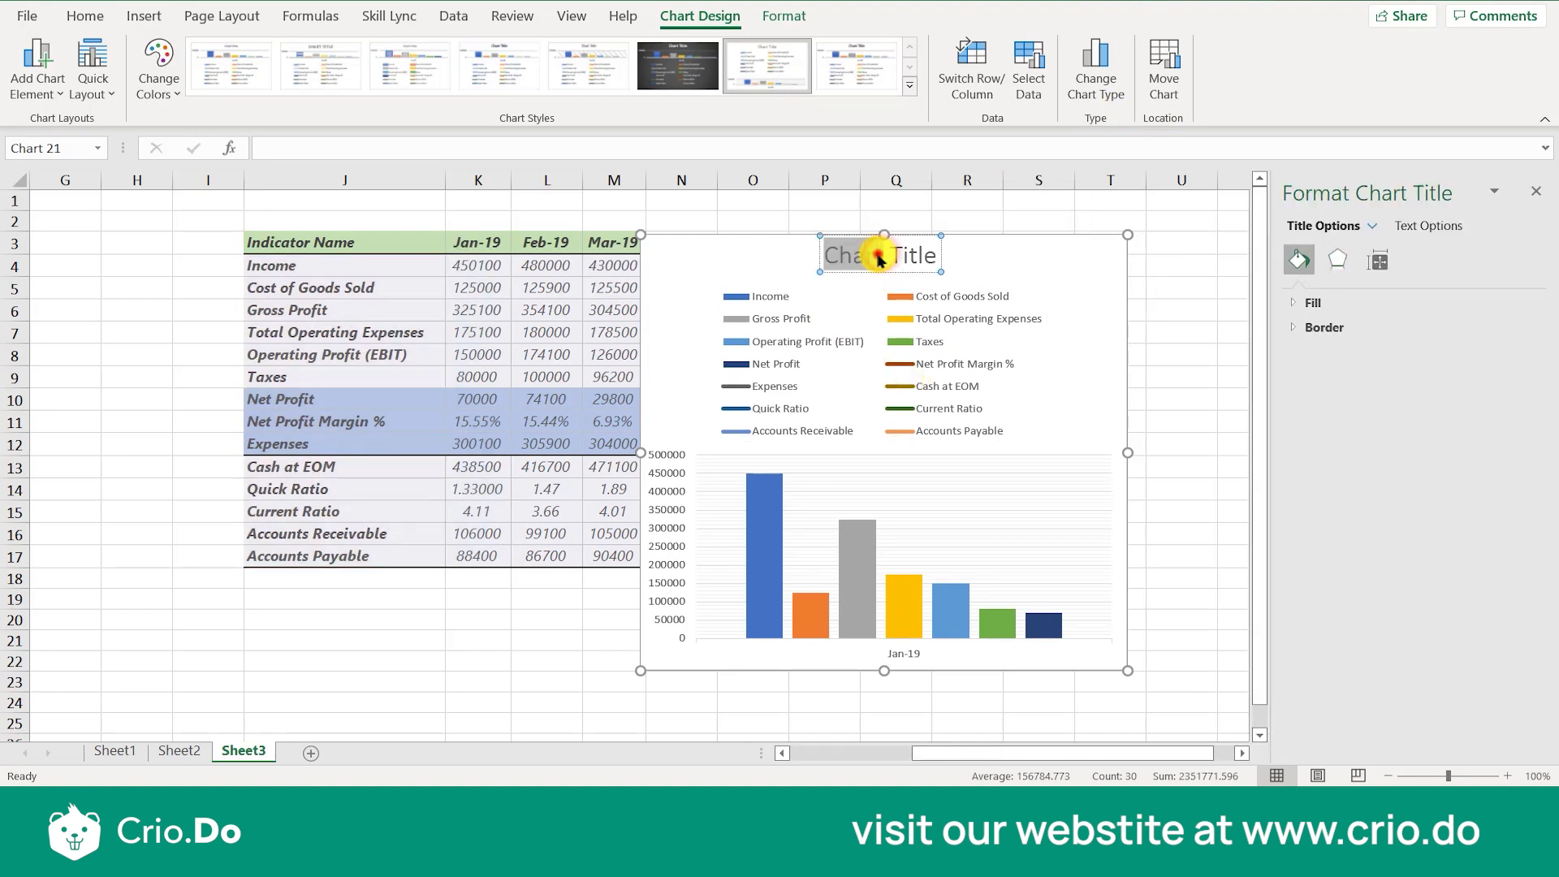
{"action": "left_click_drag", "start_coordinate": [936, 253], "coordinate": [829, 251]}
{"action": "type", "text": "C"}
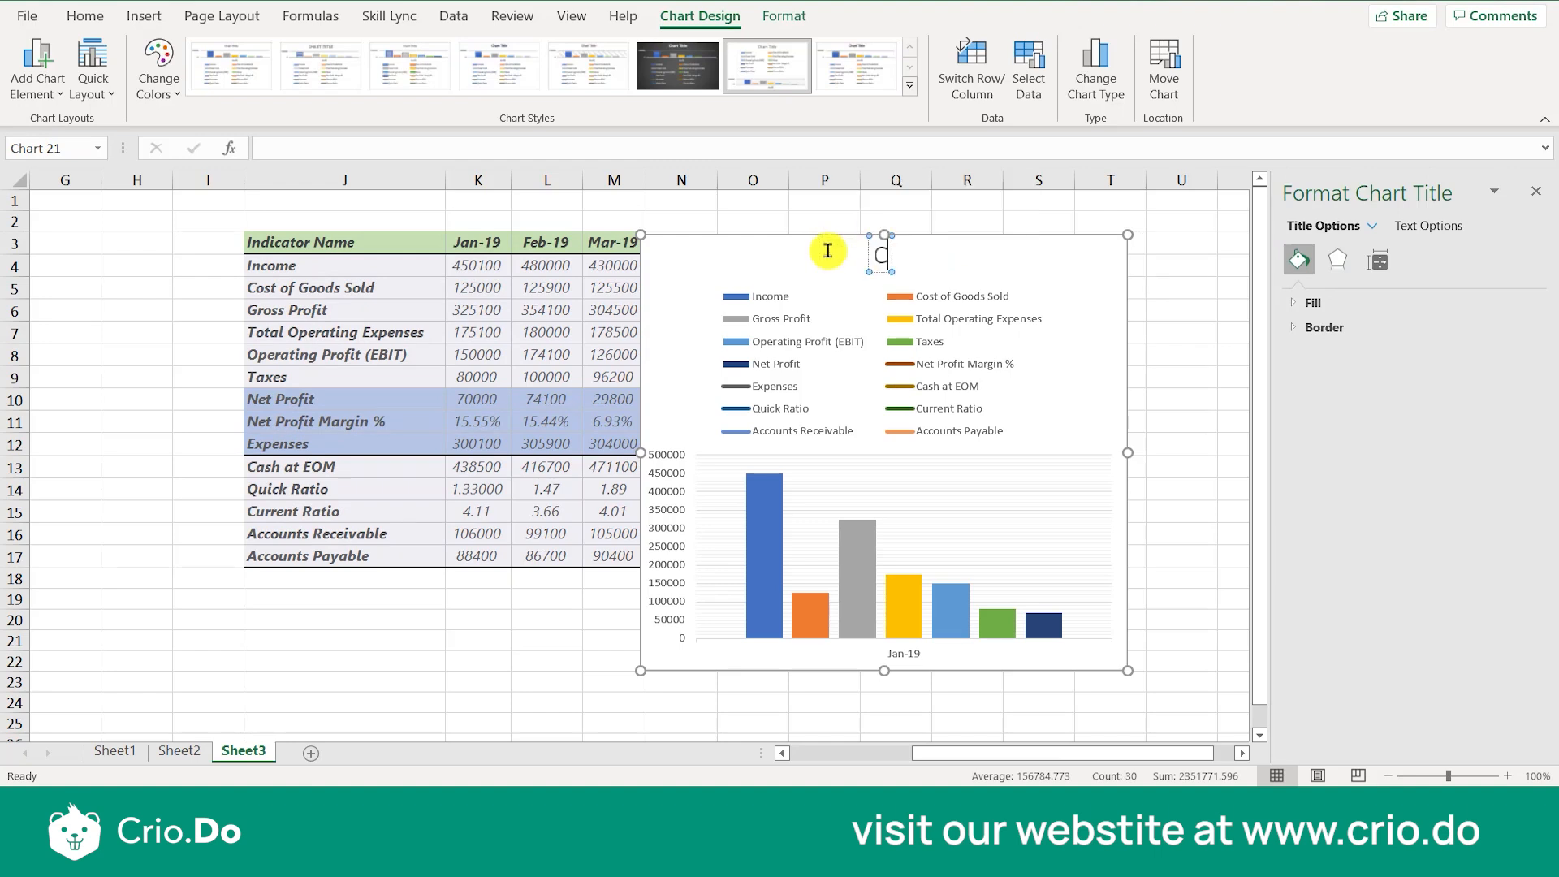
{"action": "type", "text": "Om"}
{"action": "key", "text": "BackSpace"}
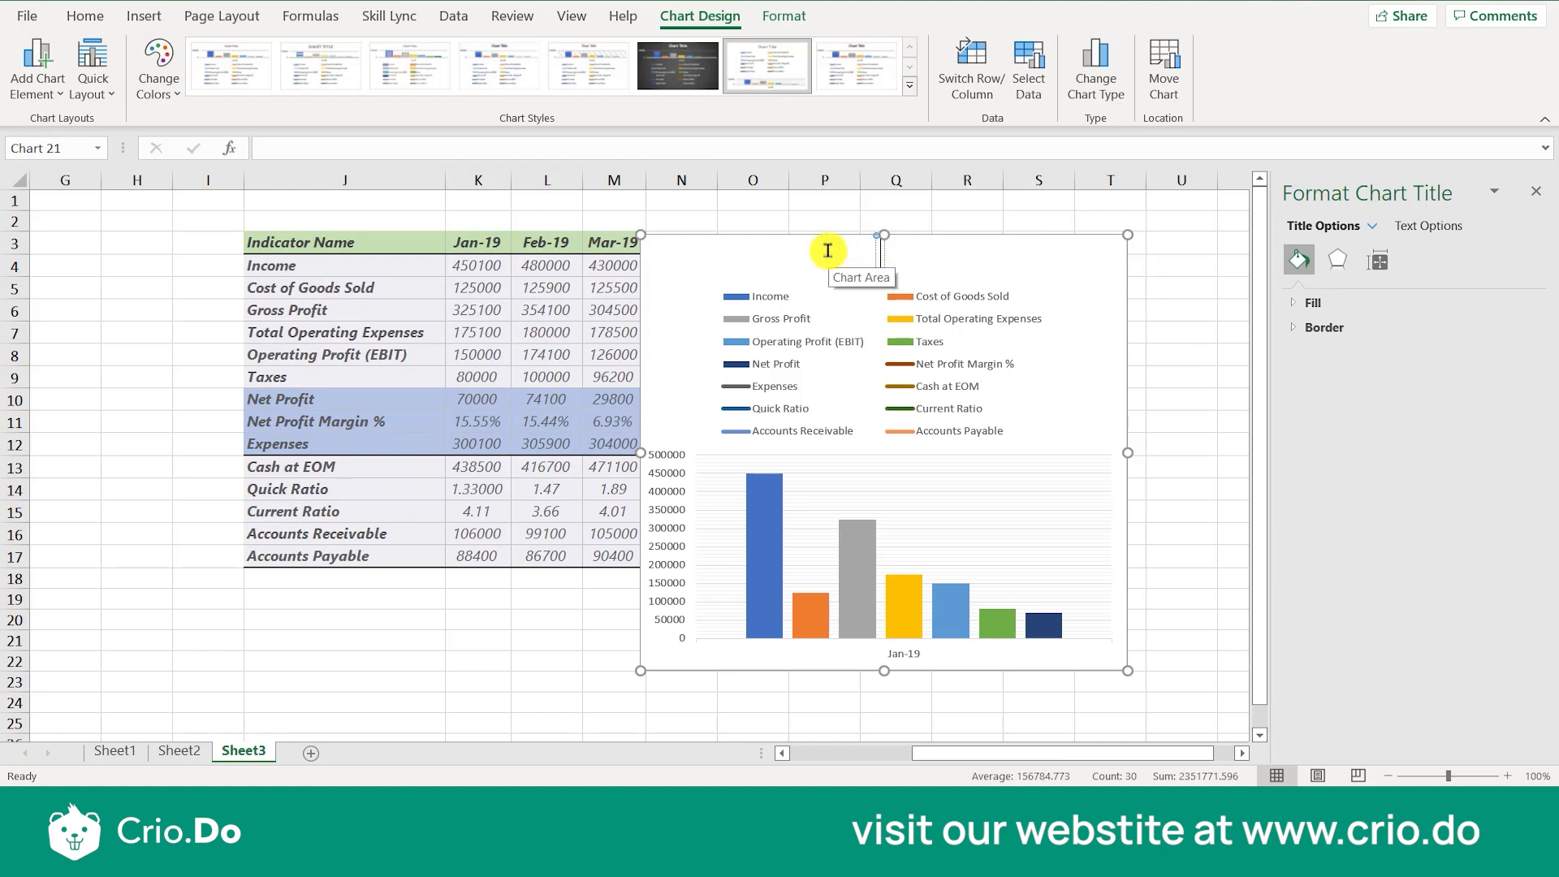
{"action": "type", "text": "Performance Evaluation"}
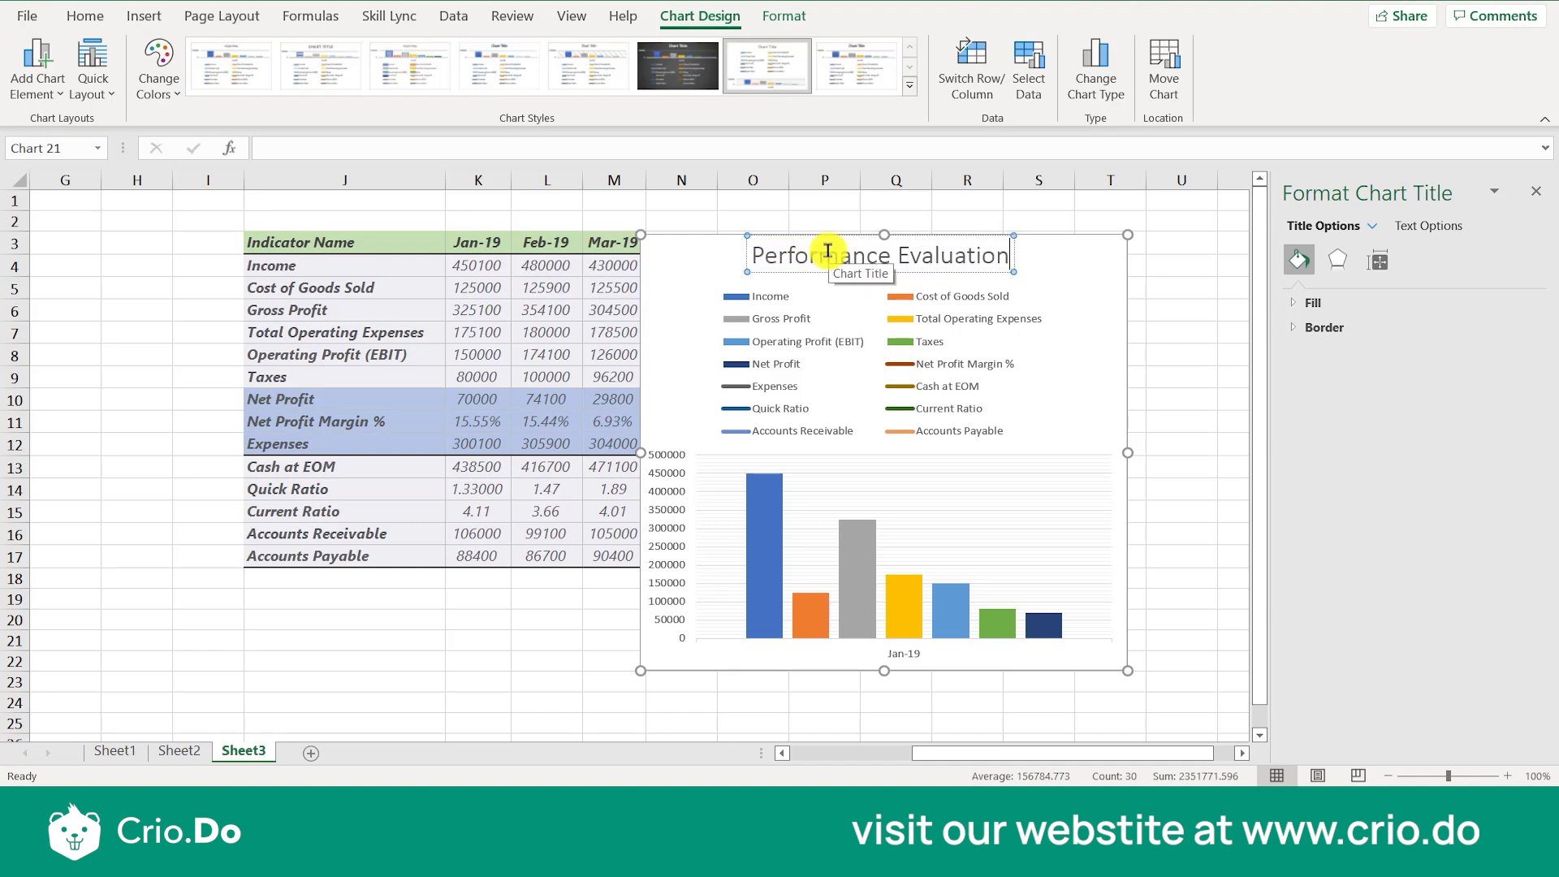
{"action": "type", "text": " for Month Jan"}
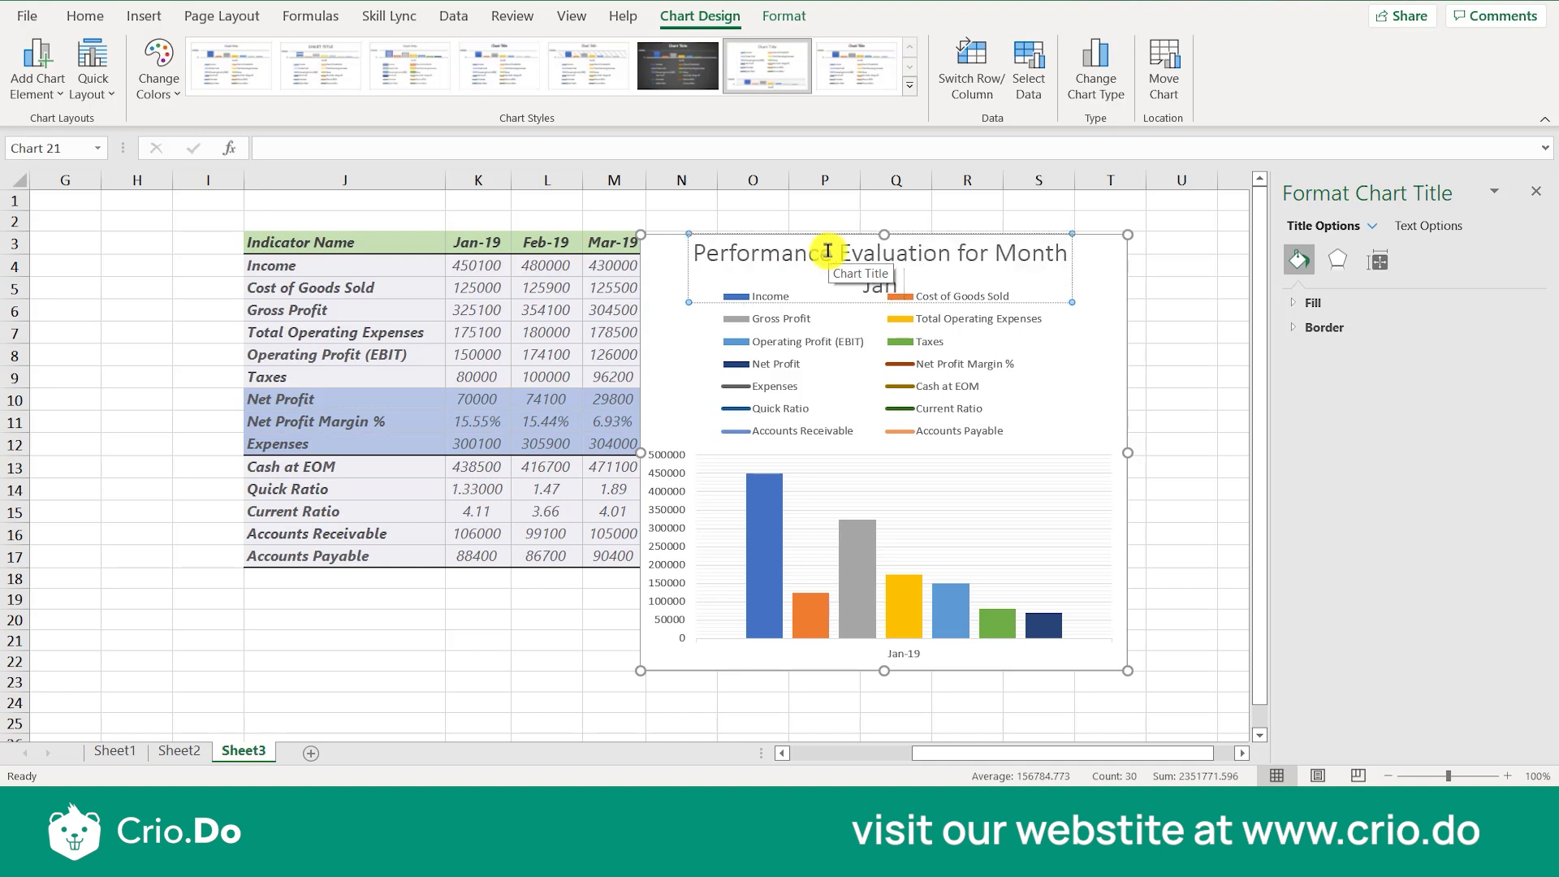
{"action": "type", "text": " 2019"}
{"action": "left_click", "coordinate": [1096, 358]}
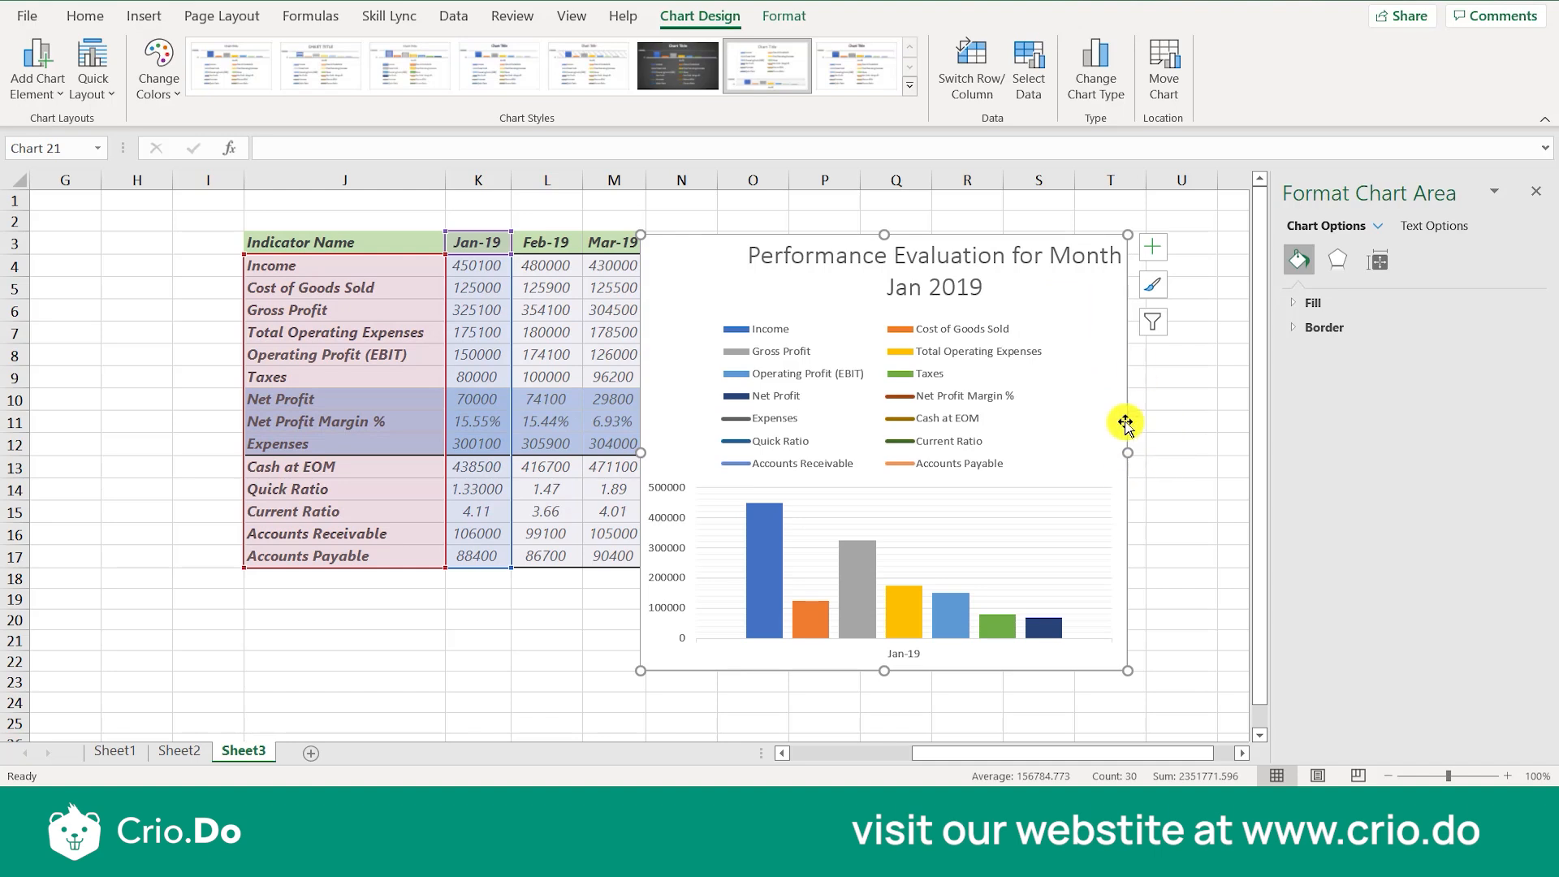
{"action": "left_click_drag", "start_coordinate": [1123, 453], "coordinate": [1194, 455]}
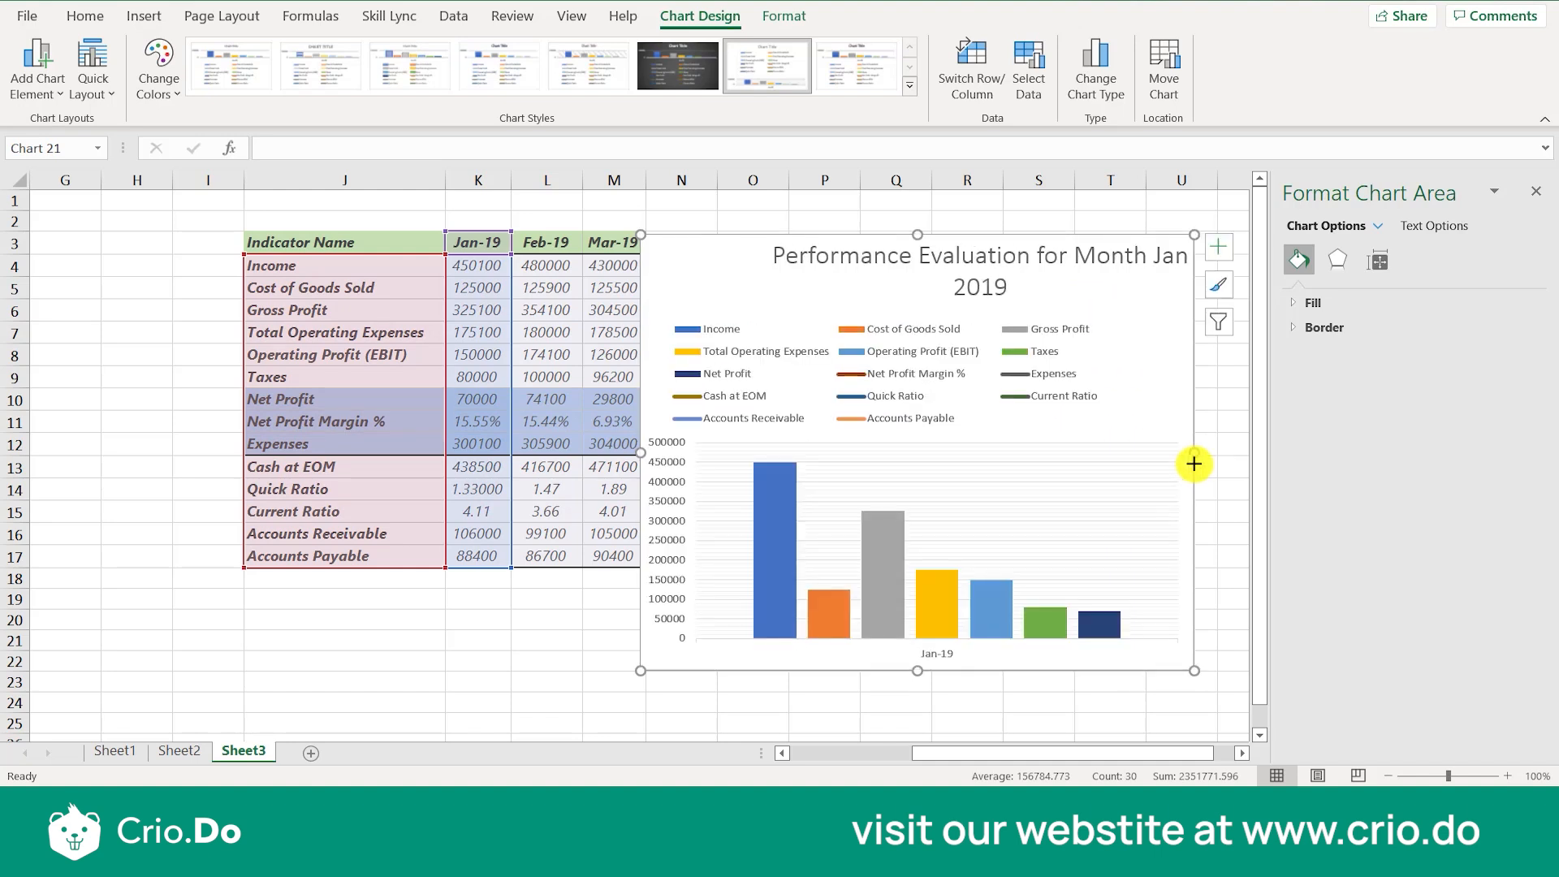
Step: Format the whole combo chart title in bold Times New Roman
{"action": "left_click", "coordinate": [951, 258]}
{"action": "double_click", "coordinate": [951, 259]}
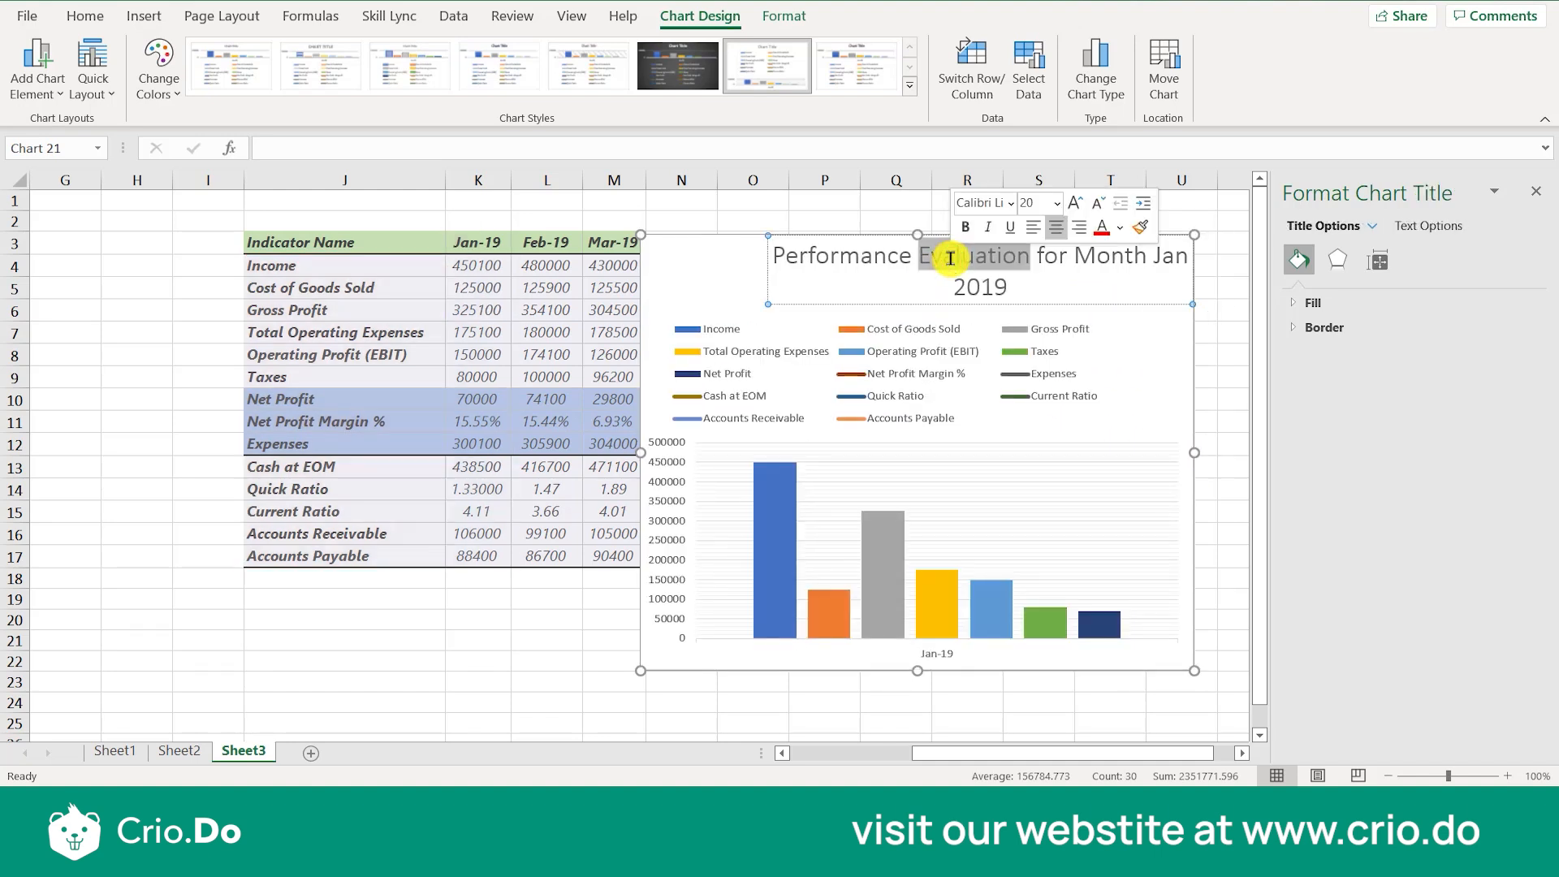
{"action": "left_click_drag", "start_coordinate": [778, 255], "coordinate": [1031, 290]}
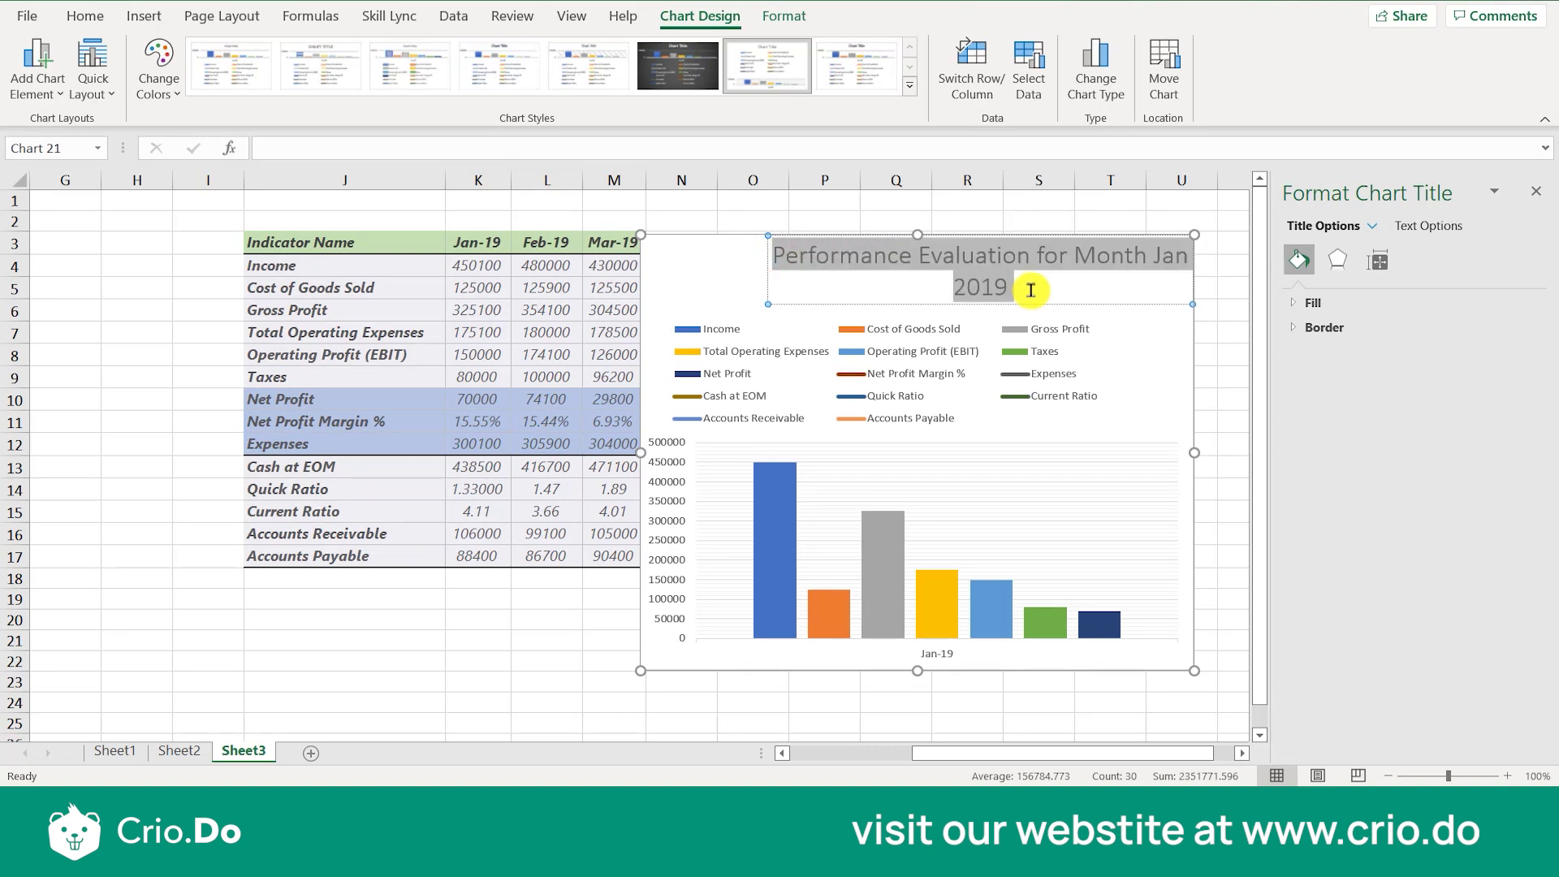
{"action": "left_click", "coordinate": [85, 16]}
{"action": "left_click", "coordinate": [237, 50]}
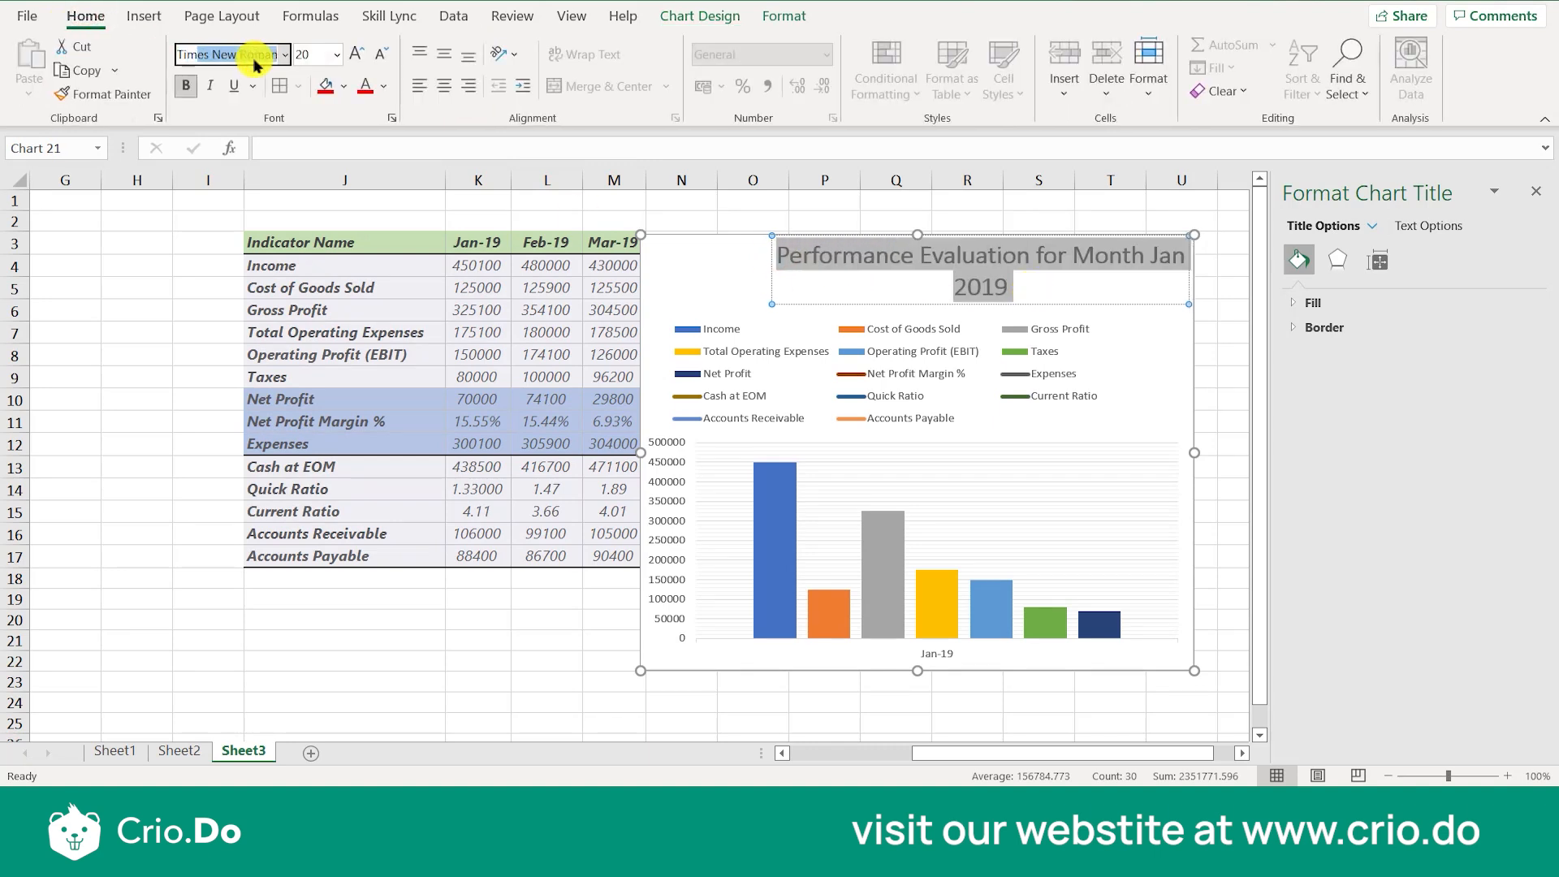
{"action": "type", "text": "Tim"}
{"action": "key", "text": "Tab"}
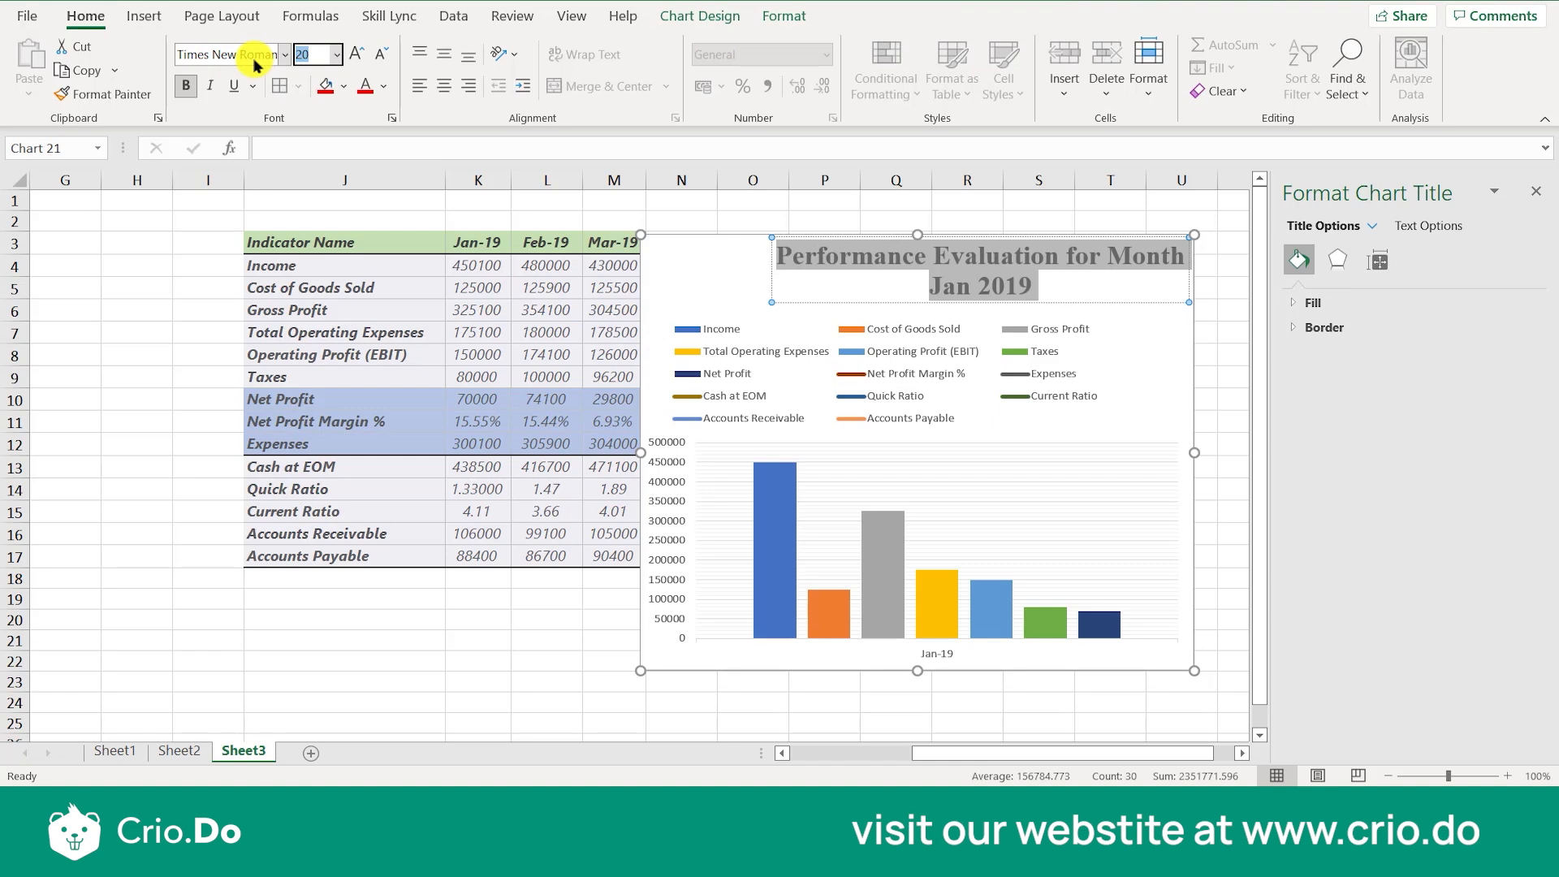
Step: Set the combo chart title to size 22, italic, underlined and red
{"action": "type", "text": "22"}
{"action": "key", "text": "Return"}
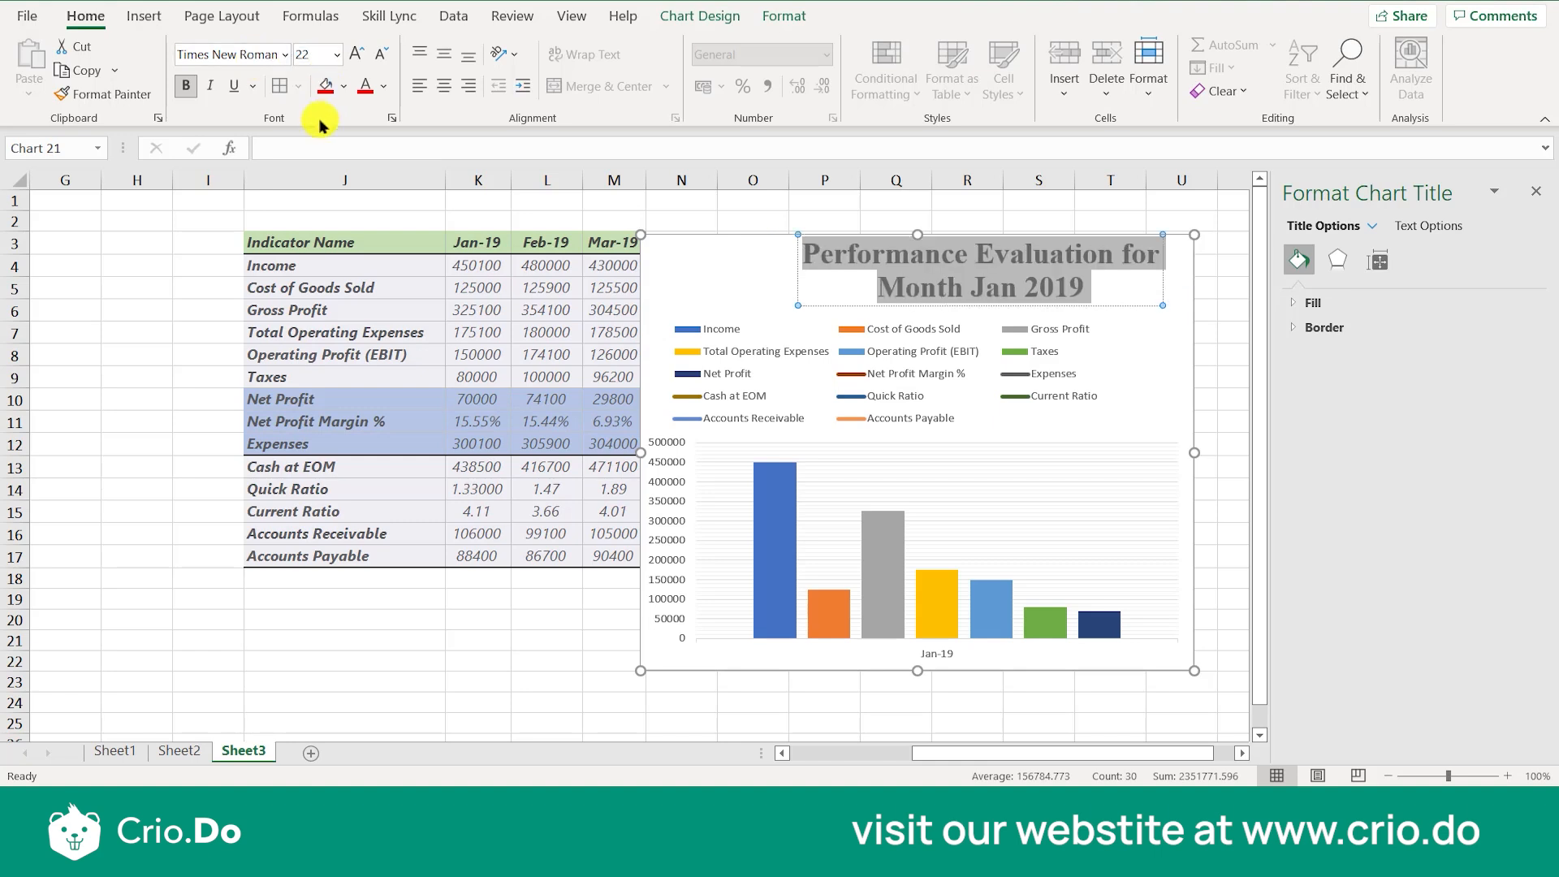
{"action": "left_click", "coordinate": [216, 90]}
{"action": "left_click", "coordinate": [232, 87]}
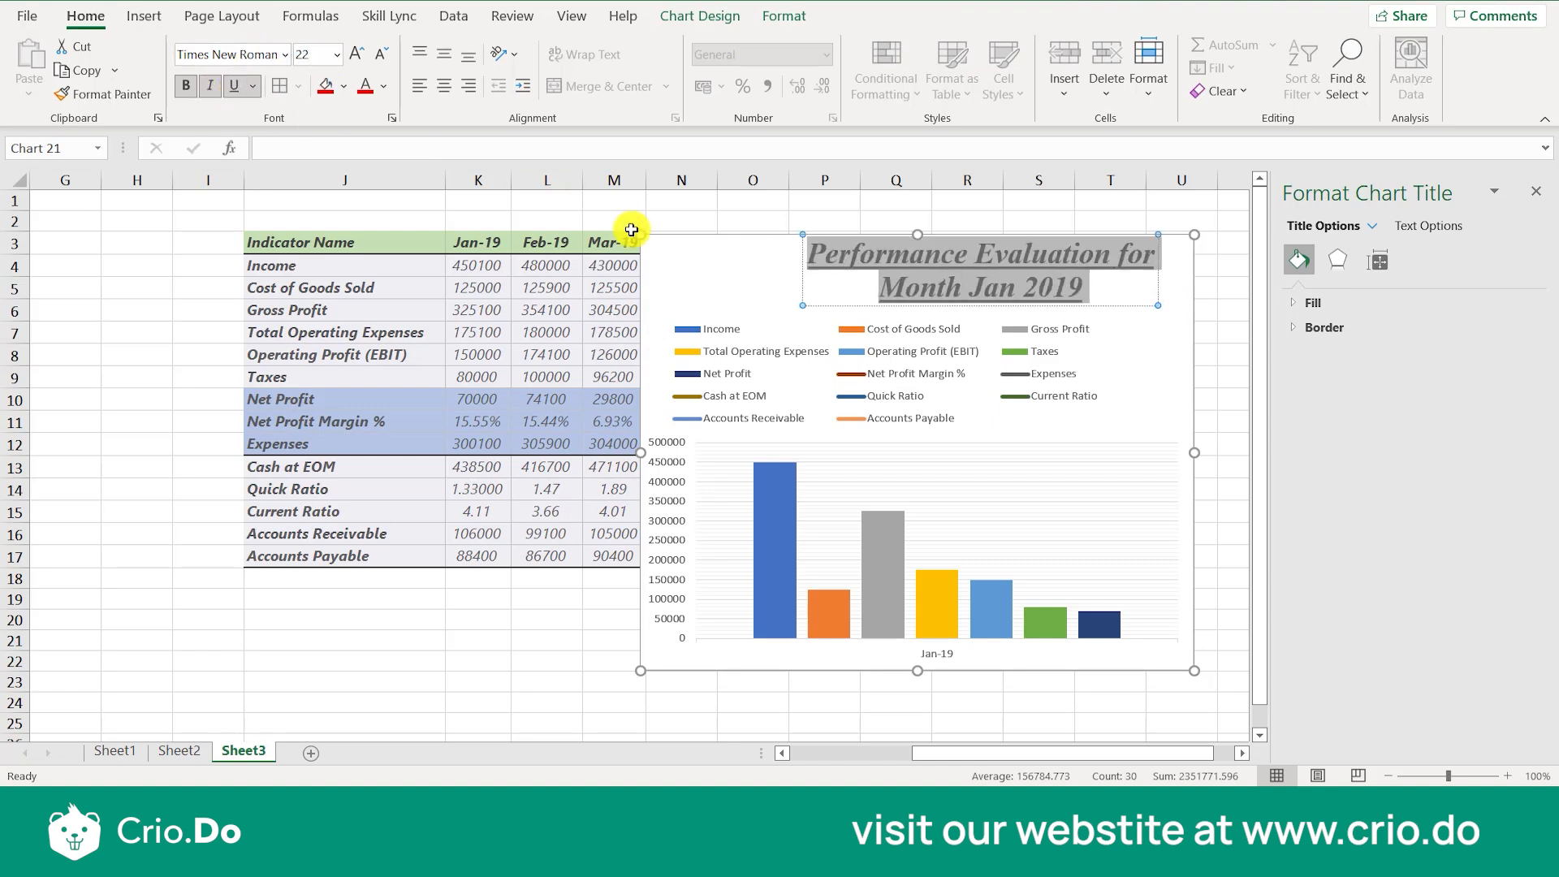
{"action": "left_click", "coordinate": [367, 88]}
Step: Close the formatting pane and widen the combo chart to about 1.4 times its width
{"action": "left_click", "coordinate": [857, 480]}
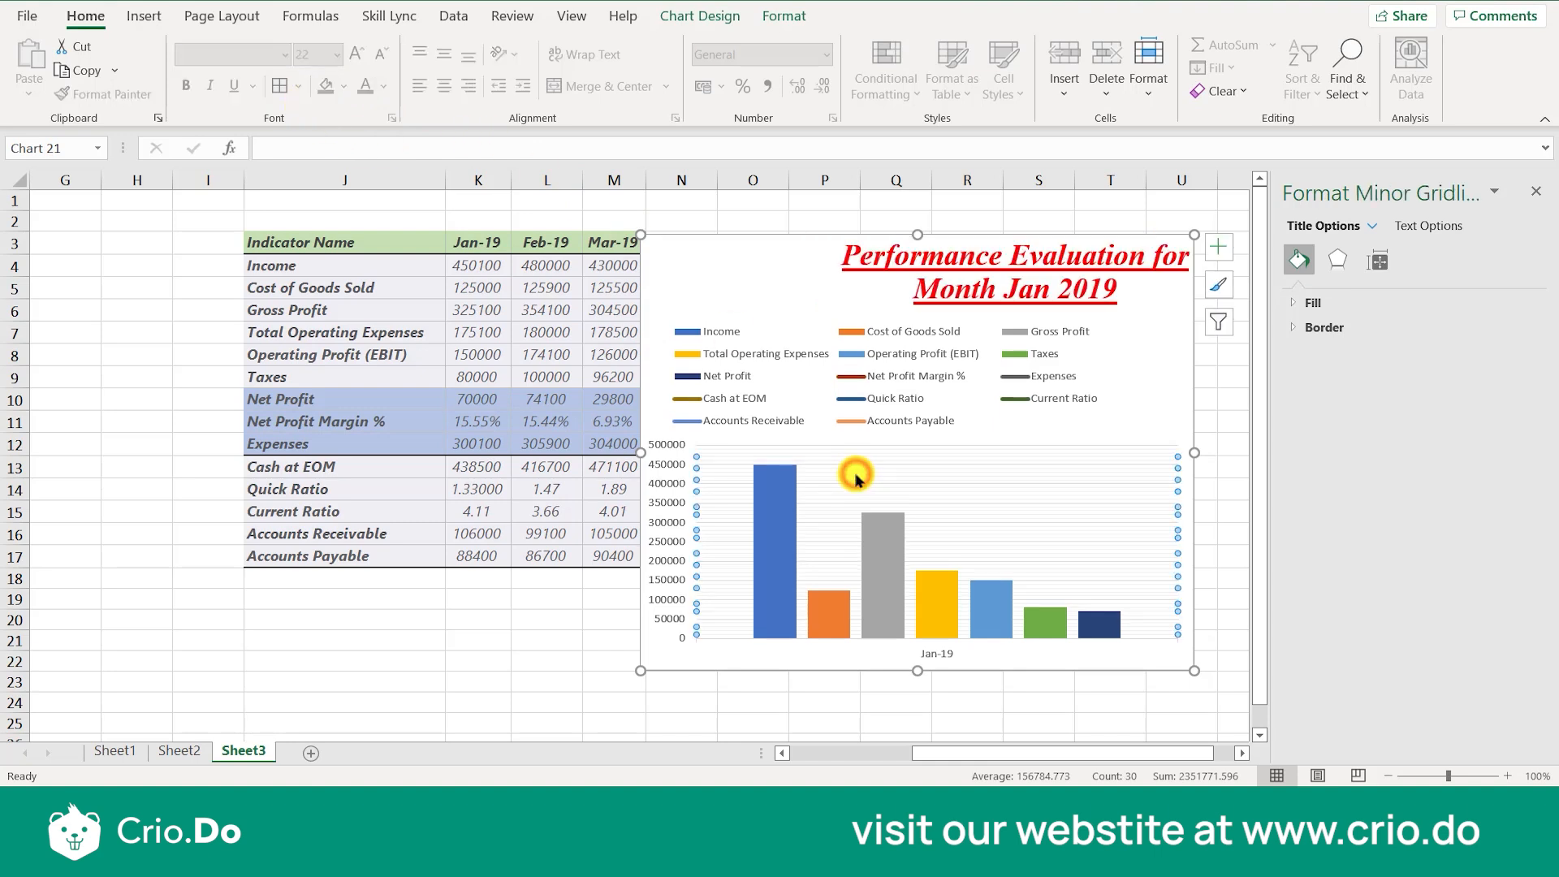
{"action": "left_click", "coordinate": [1536, 193]}
{"action": "left_click_drag", "start_coordinate": [1194, 453], "coordinate": [1404, 452]}
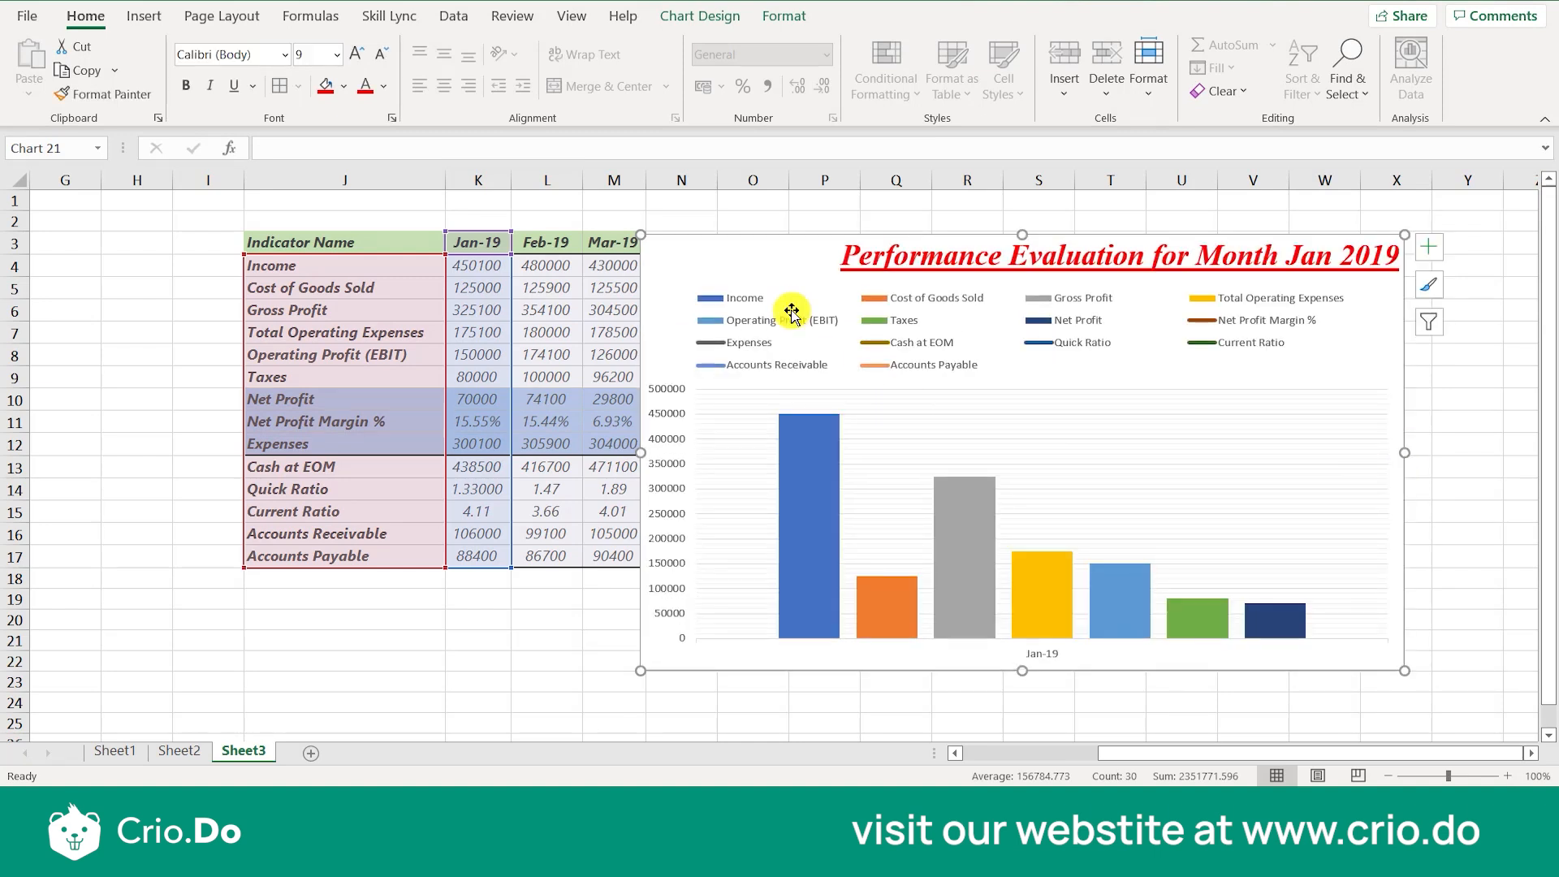
Step: Change the combo chart's legend font to Amasis MT Pro Light
{"action": "left_click", "coordinate": [744, 302]}
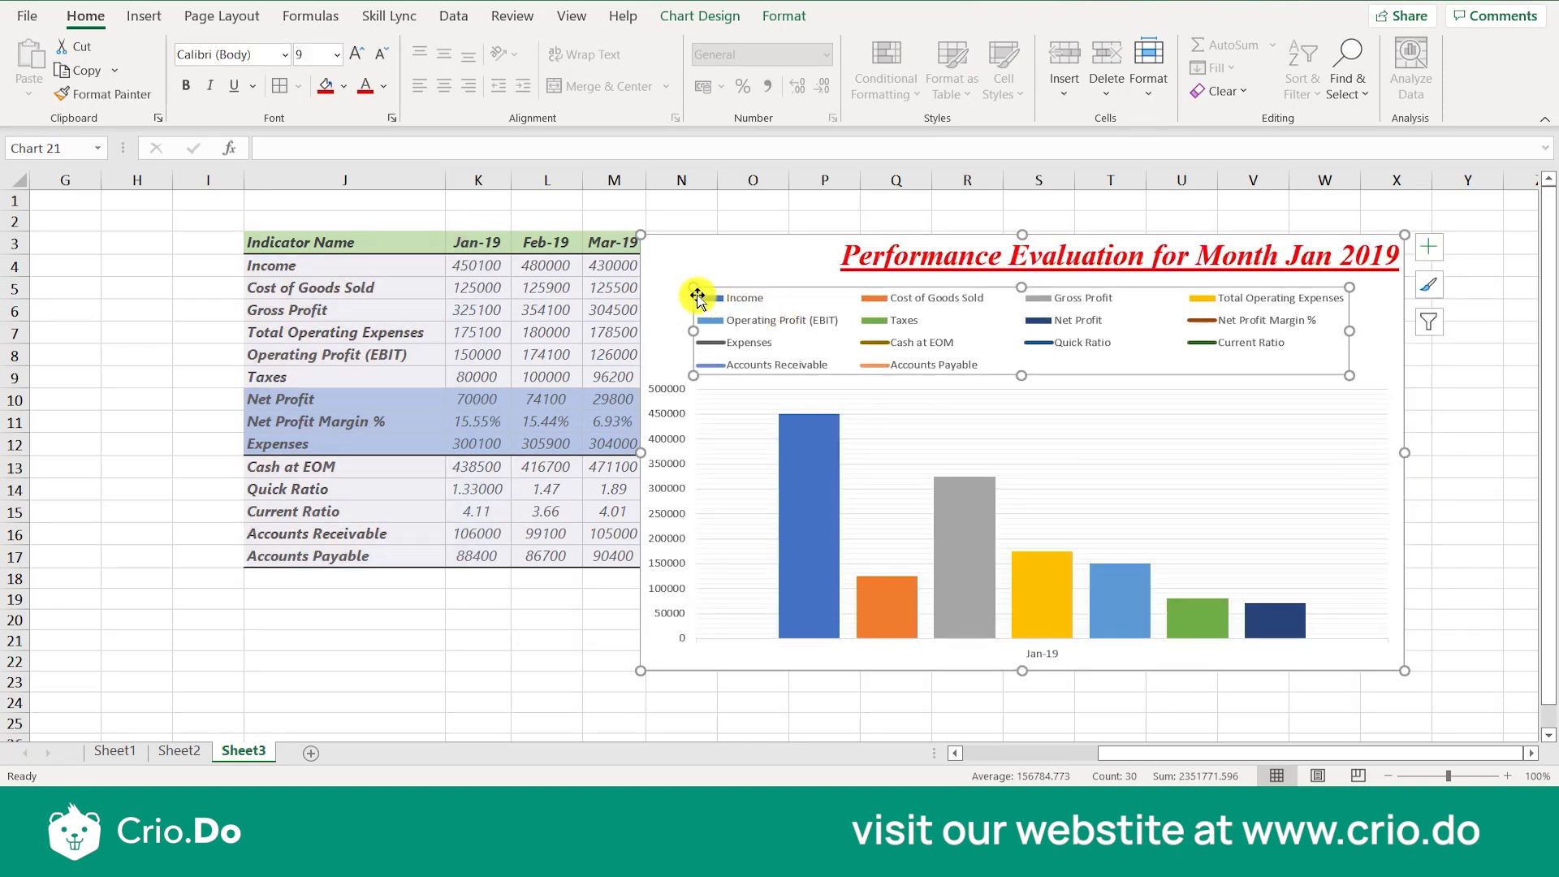
{"action": "left_click", "coordinate": [285, 54]}
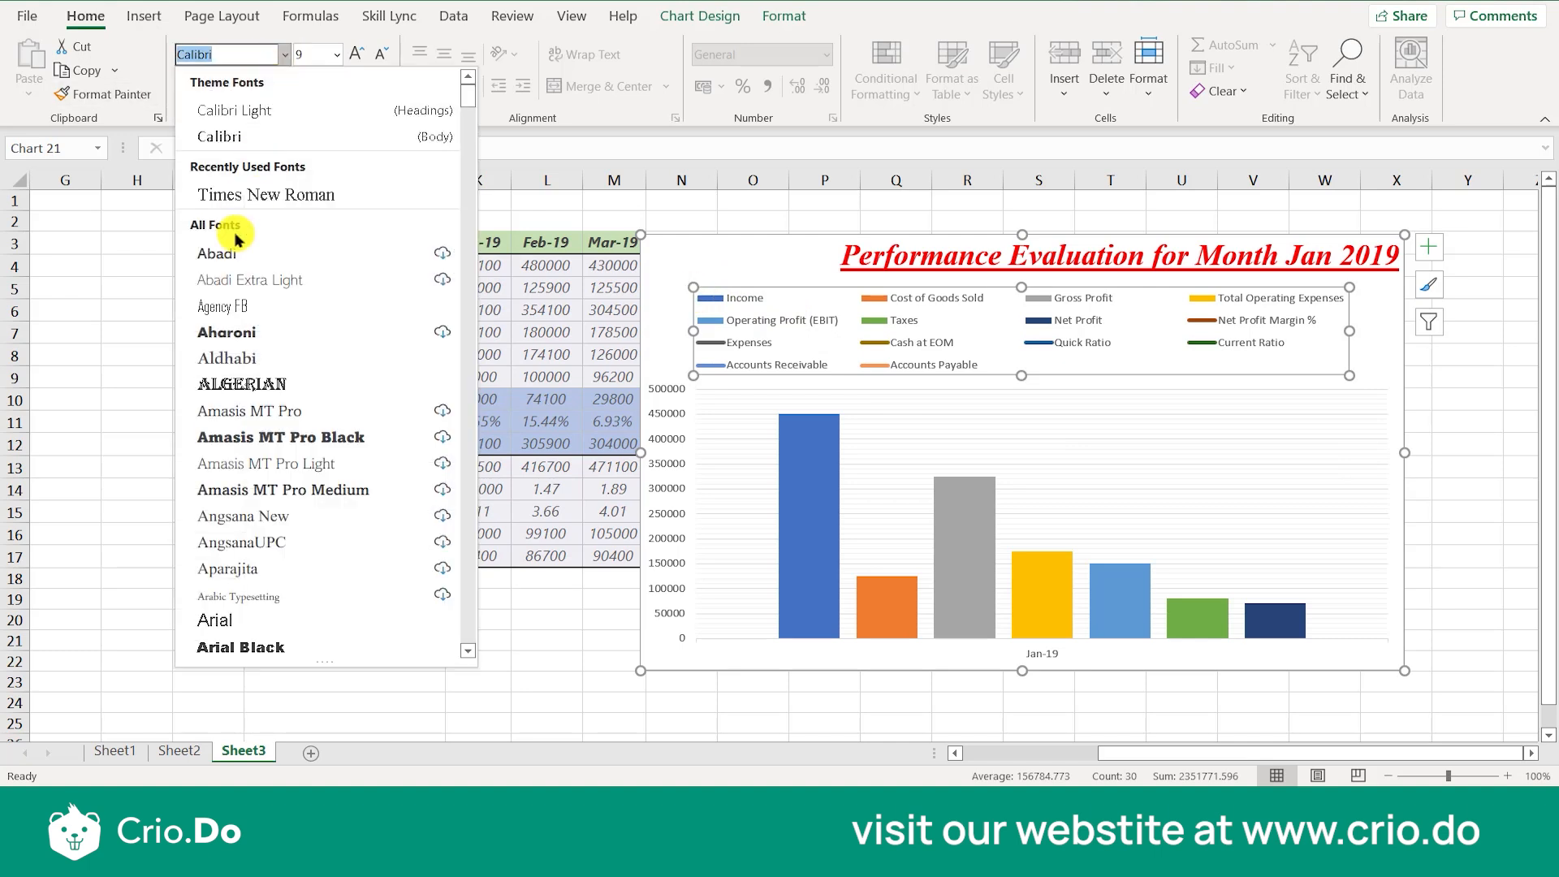
{"action": "left_click", "coordinate": [255, 462]}
{"action": "key", "text": "Escape"}
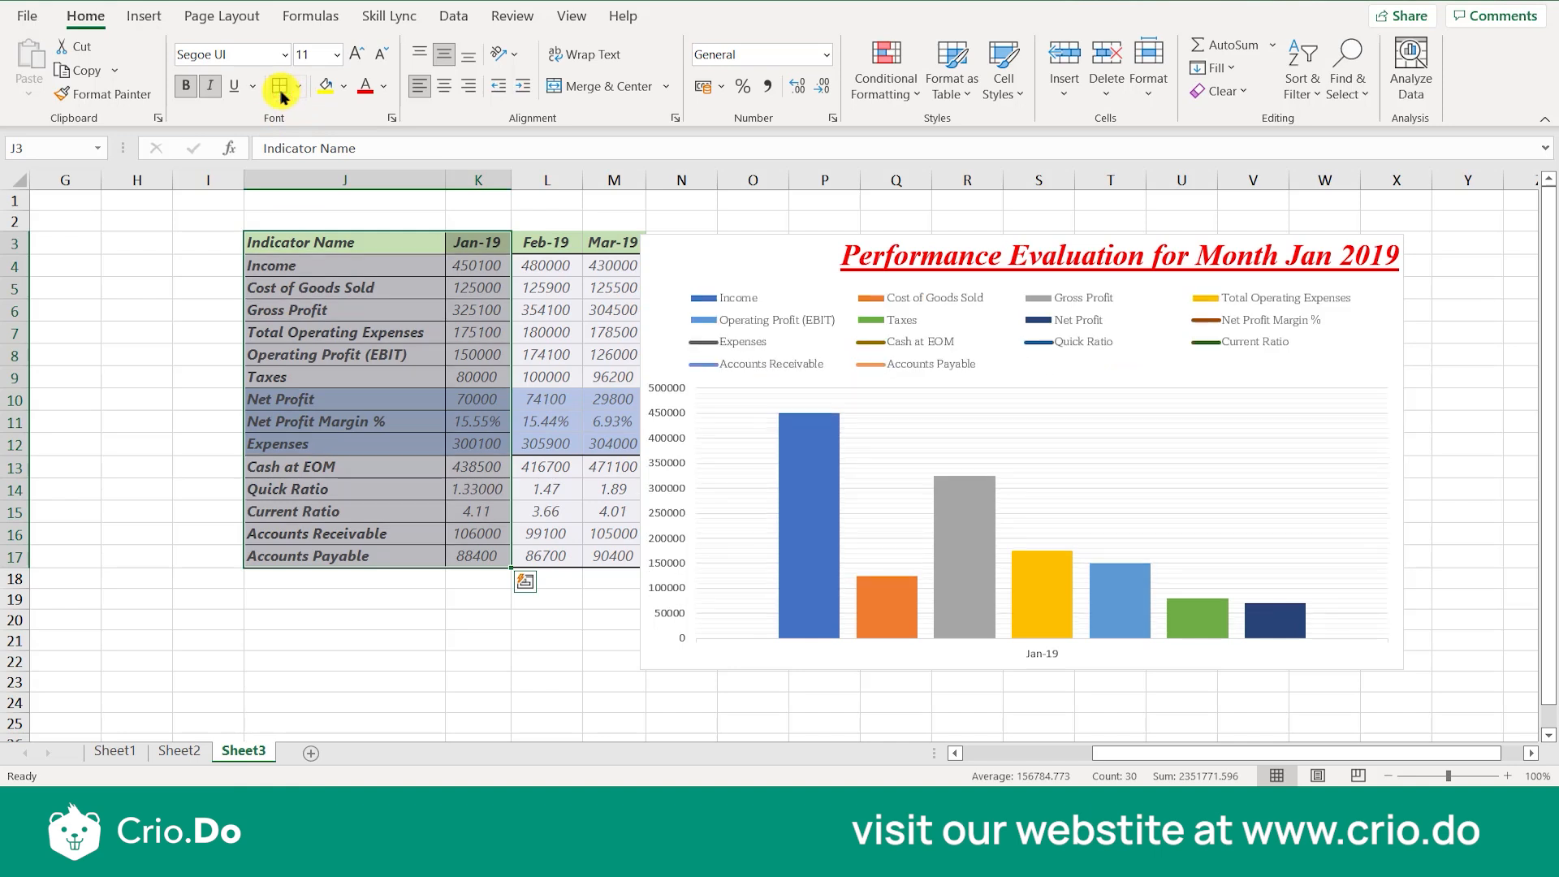
Step: Set the font size of the Indicator Name and Jan-19 columns (J3:K17) to 12
{"action": "left_click", "coordinate": [307, 55]}
{"action": "type", "text": "12"}
{"action": "key", "text": "Return"}
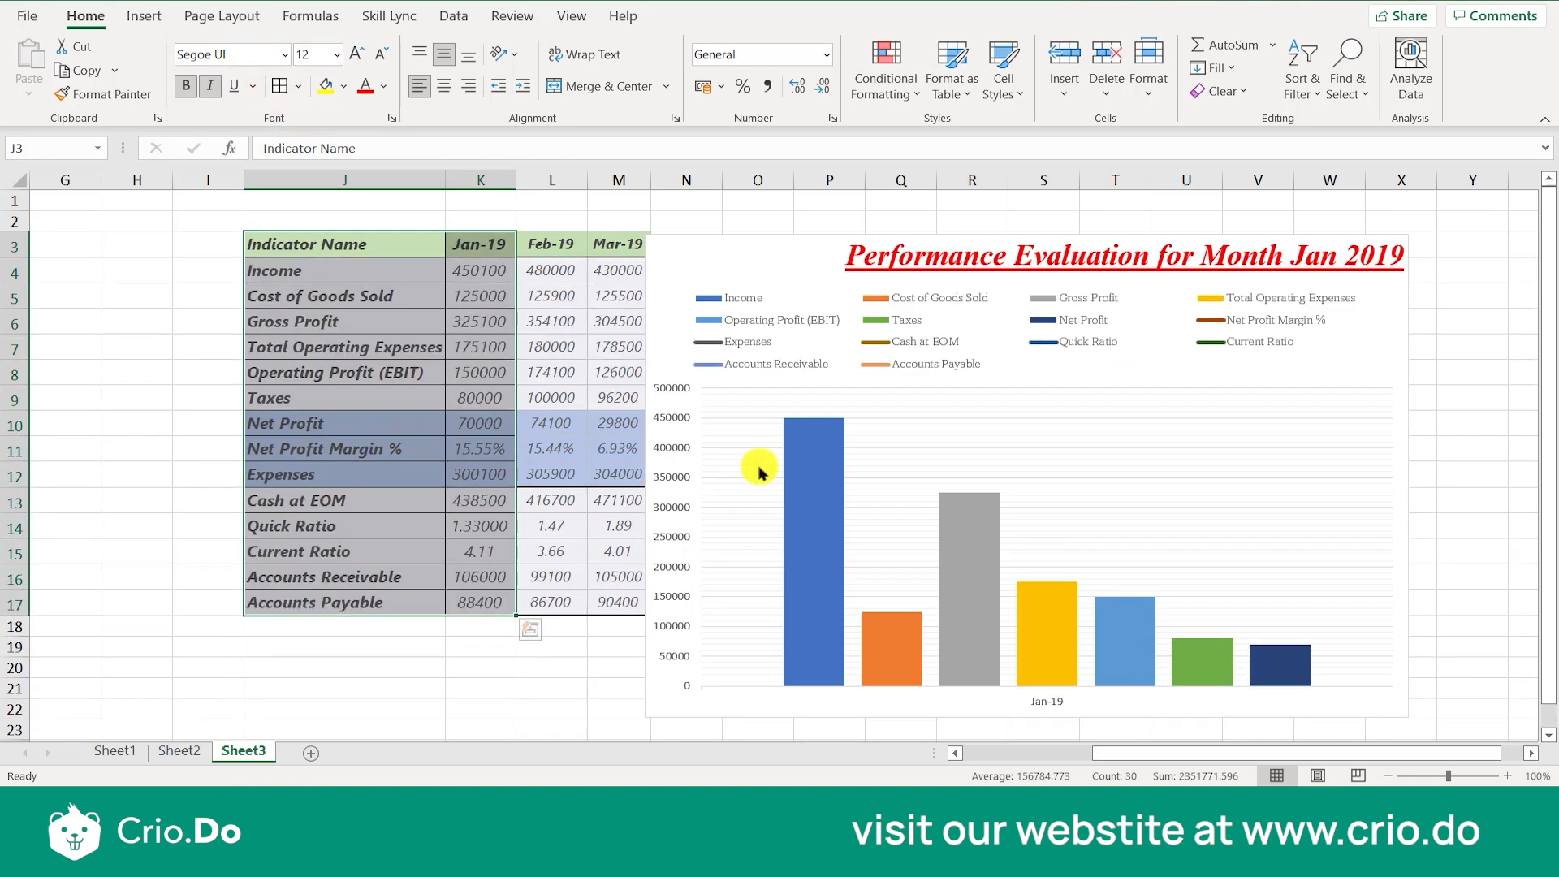
Step: Set the font size of the combo chart's legend to 11
{"action": "left_click", "coordinate": [759, 470]}
{"action": "left_click", "coordinate": [745, 352]}
{"action": "left_click", "coordinate": [299, 58]}
{"action": "type", "text": "11"}
{"action": "key", "text": "Return"}
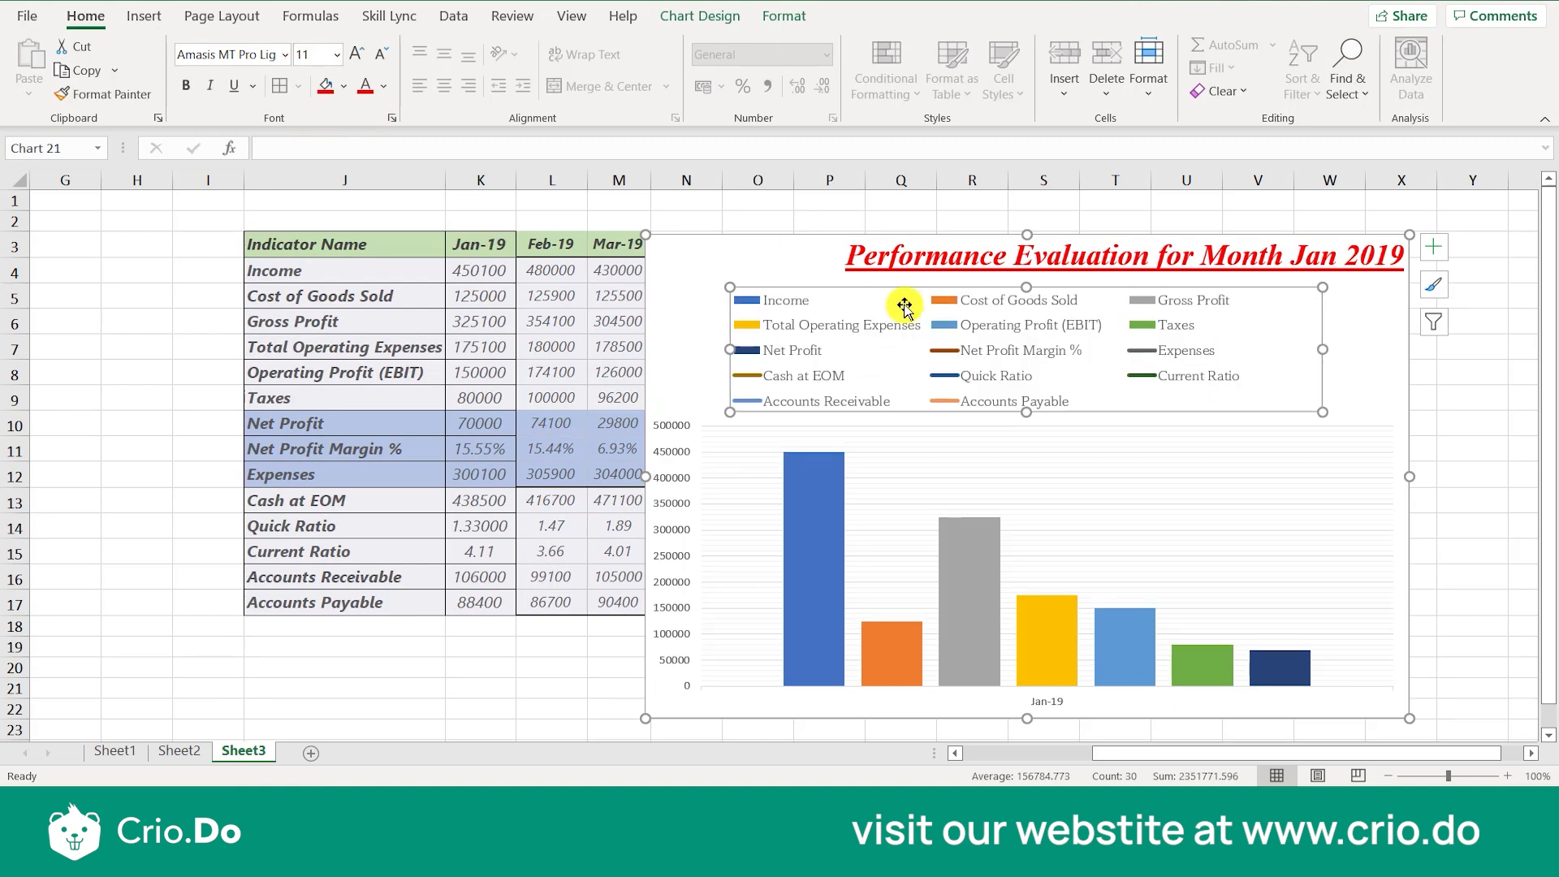
Step: Move the combo chart title so that it sits roughly centred above the legend
{"action": "left_click", "coordinate": [915, 252]}
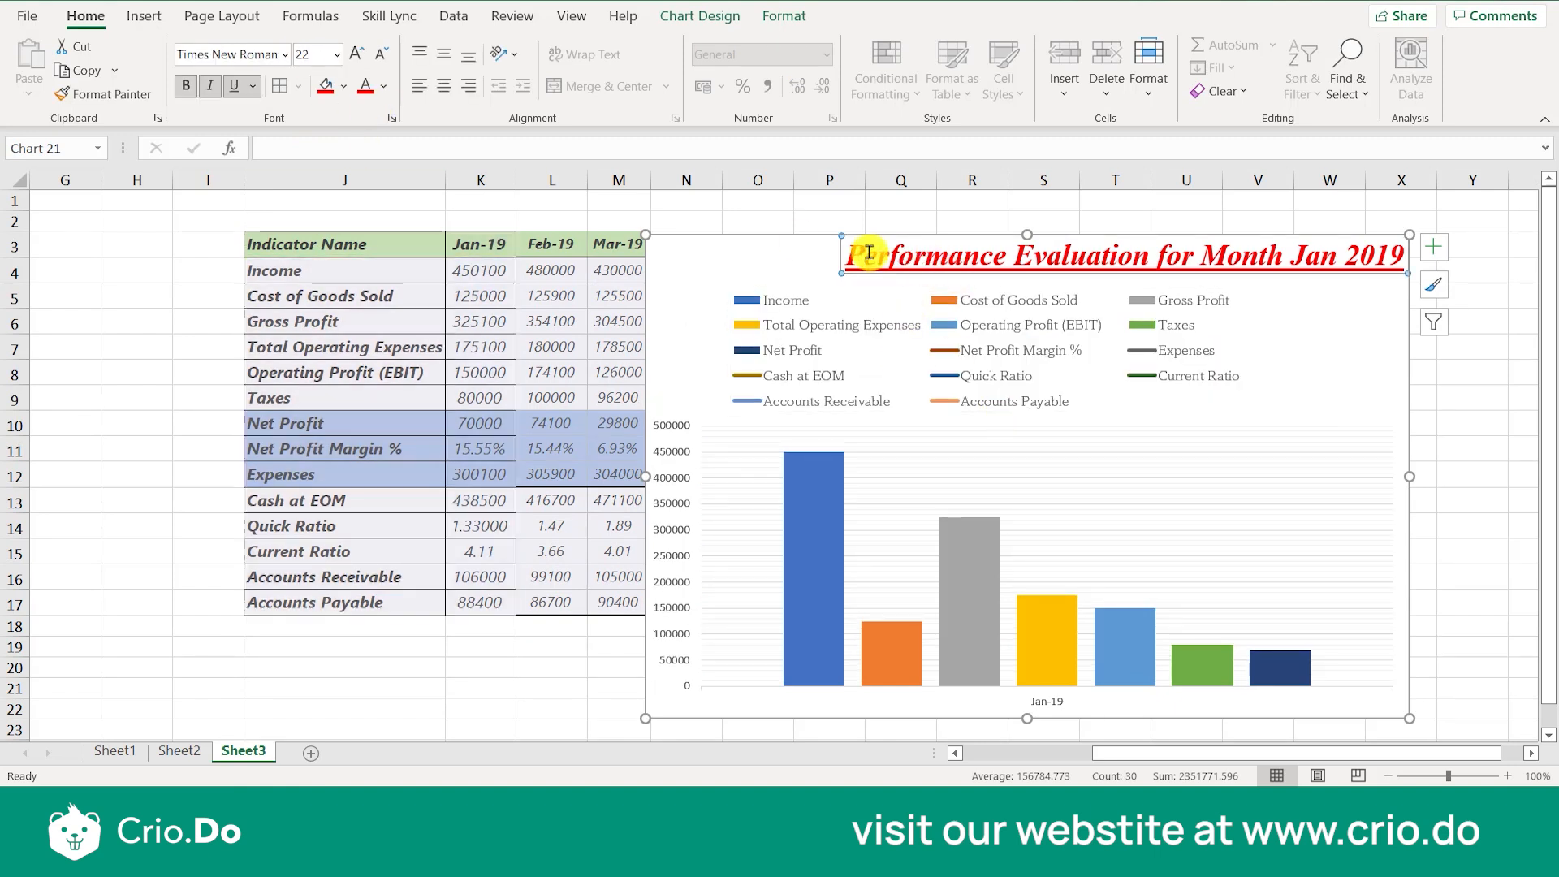
{"action": "left_click_drag", "start_coordinate": [835, 236], "coordinate": [758, 238]}
{"action": "left_click", "coordinate": [1264, 449]}
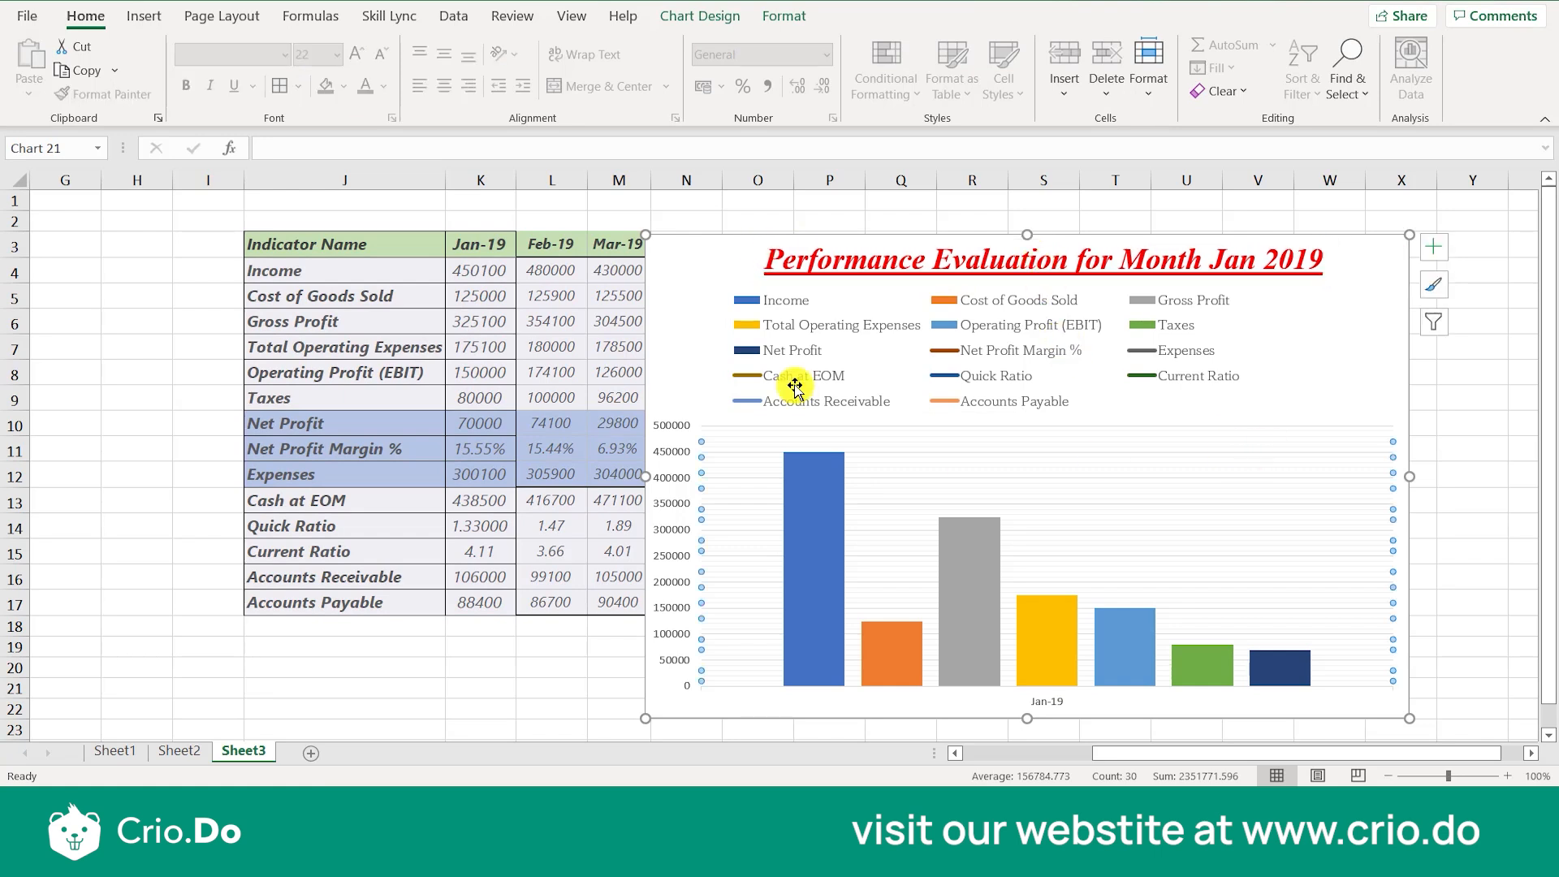
{"action": "left_click", "coordinate": [1113, 370]}
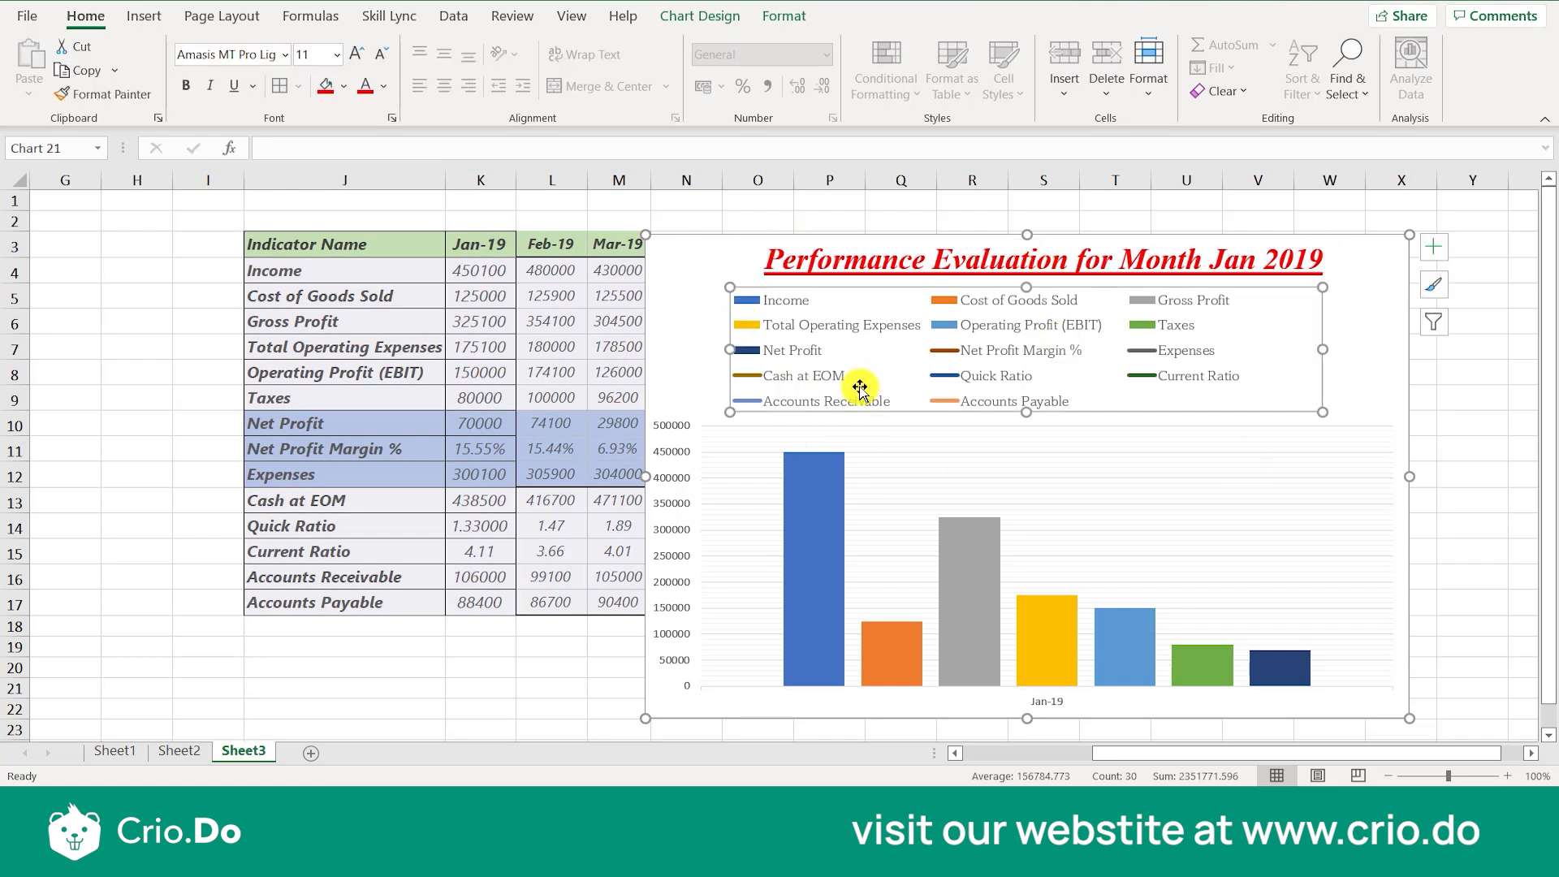
Step: Insert a text box reading "This is my first Chart" in the empty area beside the chart's legend
{"action": "left_click", "coordinate": [637, 320]}
{"action": "left_click", "coordinate": [693, 316]}
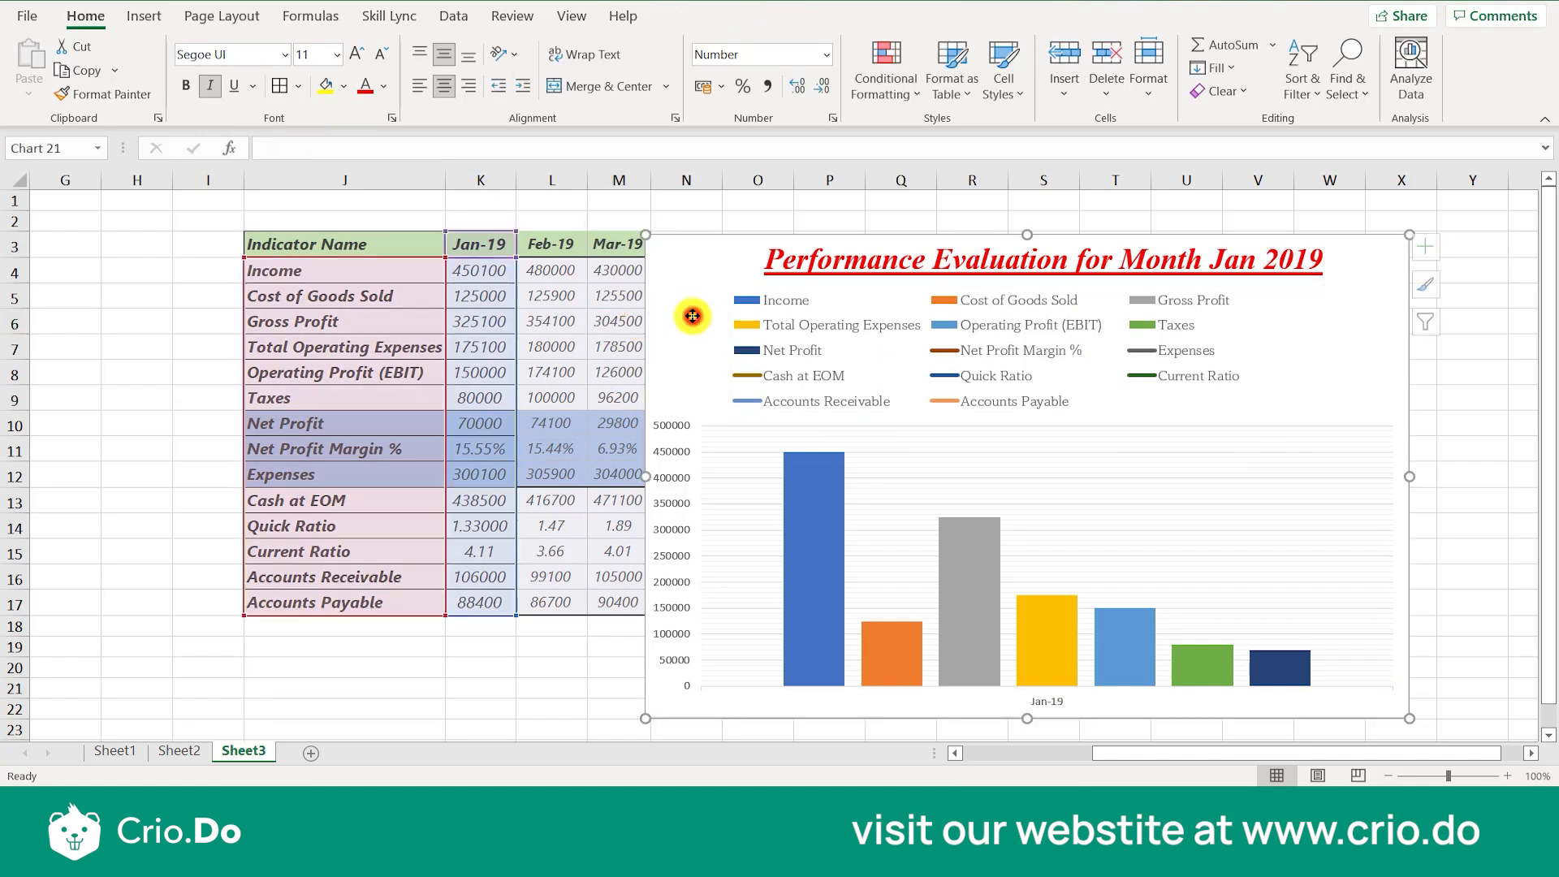
{"action": "left_click", "coordinate": [143, 16]}
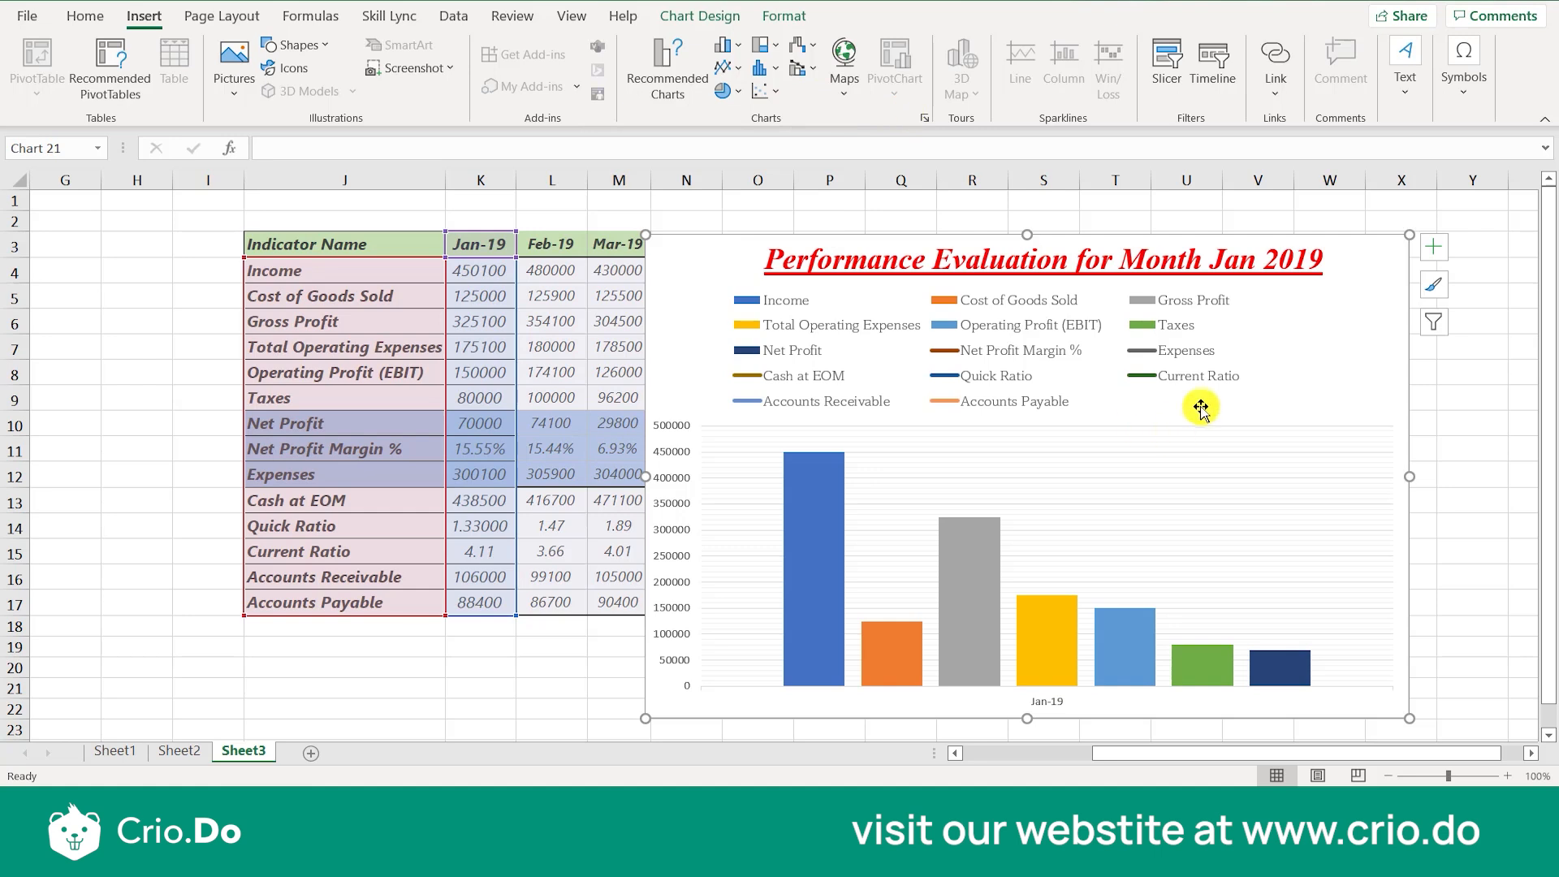
{"action": "left_click", "coordinate": [1390, 104]}
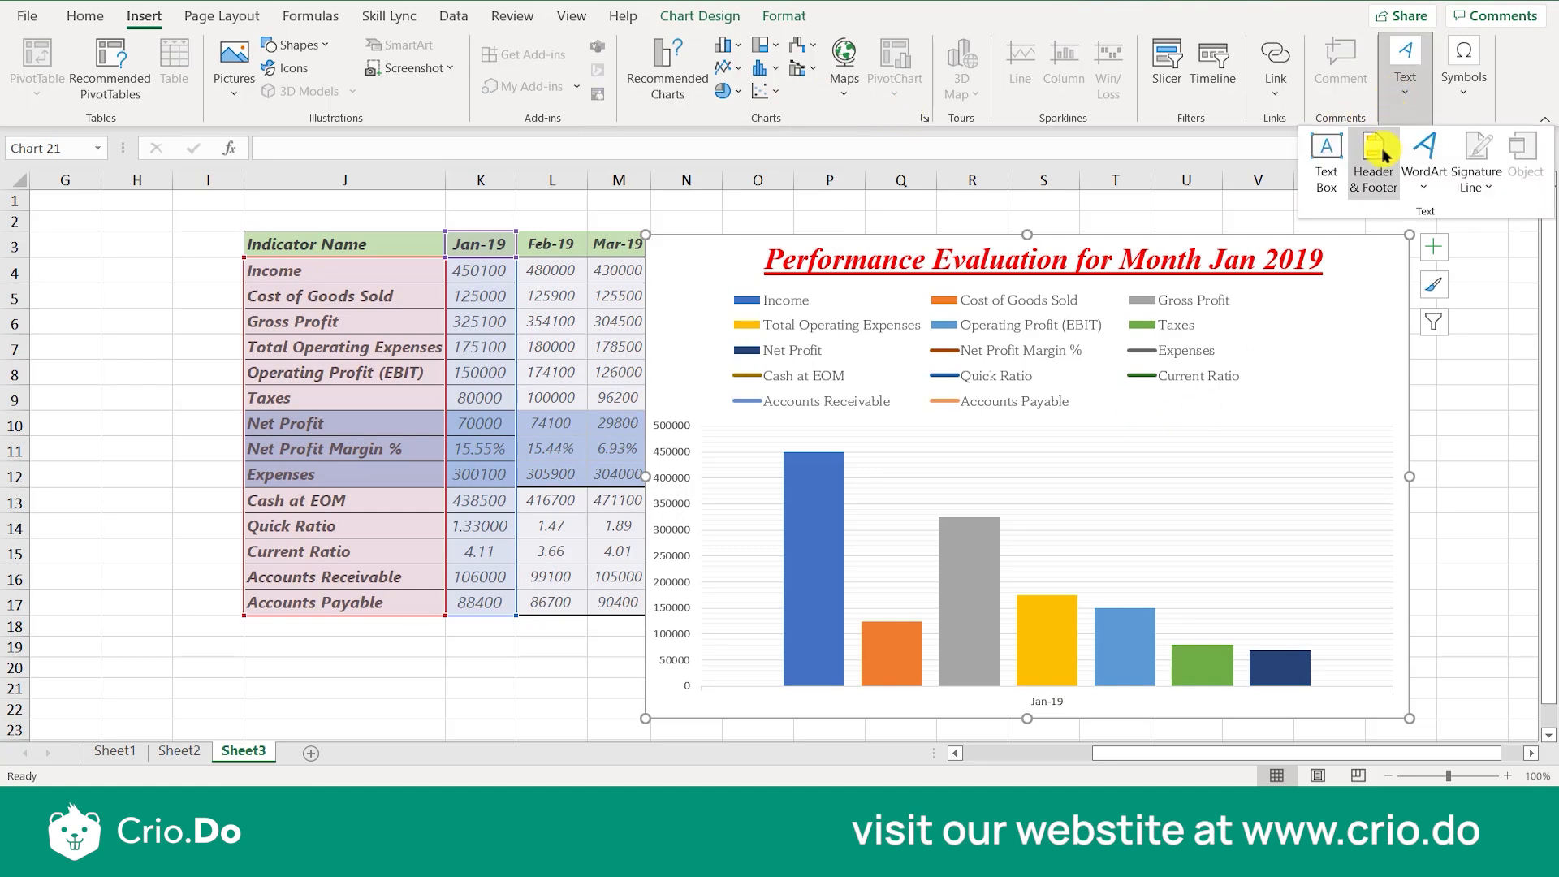
{"action": "left_click", "coordinate": [1326, 155]}
{"action": "left_click_drag", "start_coordinate": [1274, 338], "coordinate": [1367, 379]}
{"action": "type", "text": "This is my first Chart"}
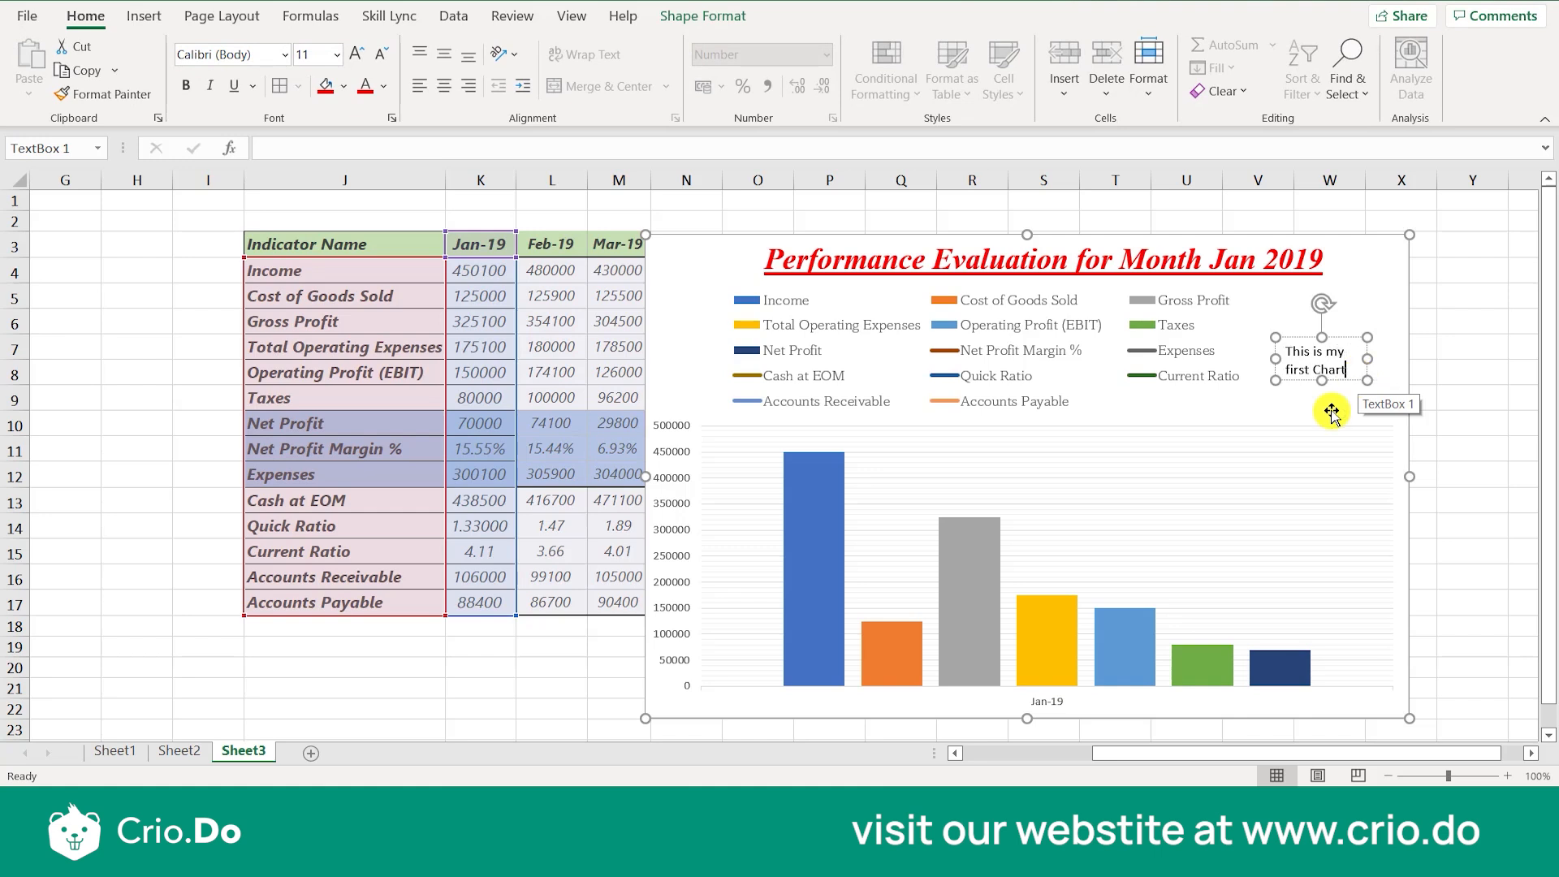
{"action": "left_click", "coordinate": [1326, 455]}
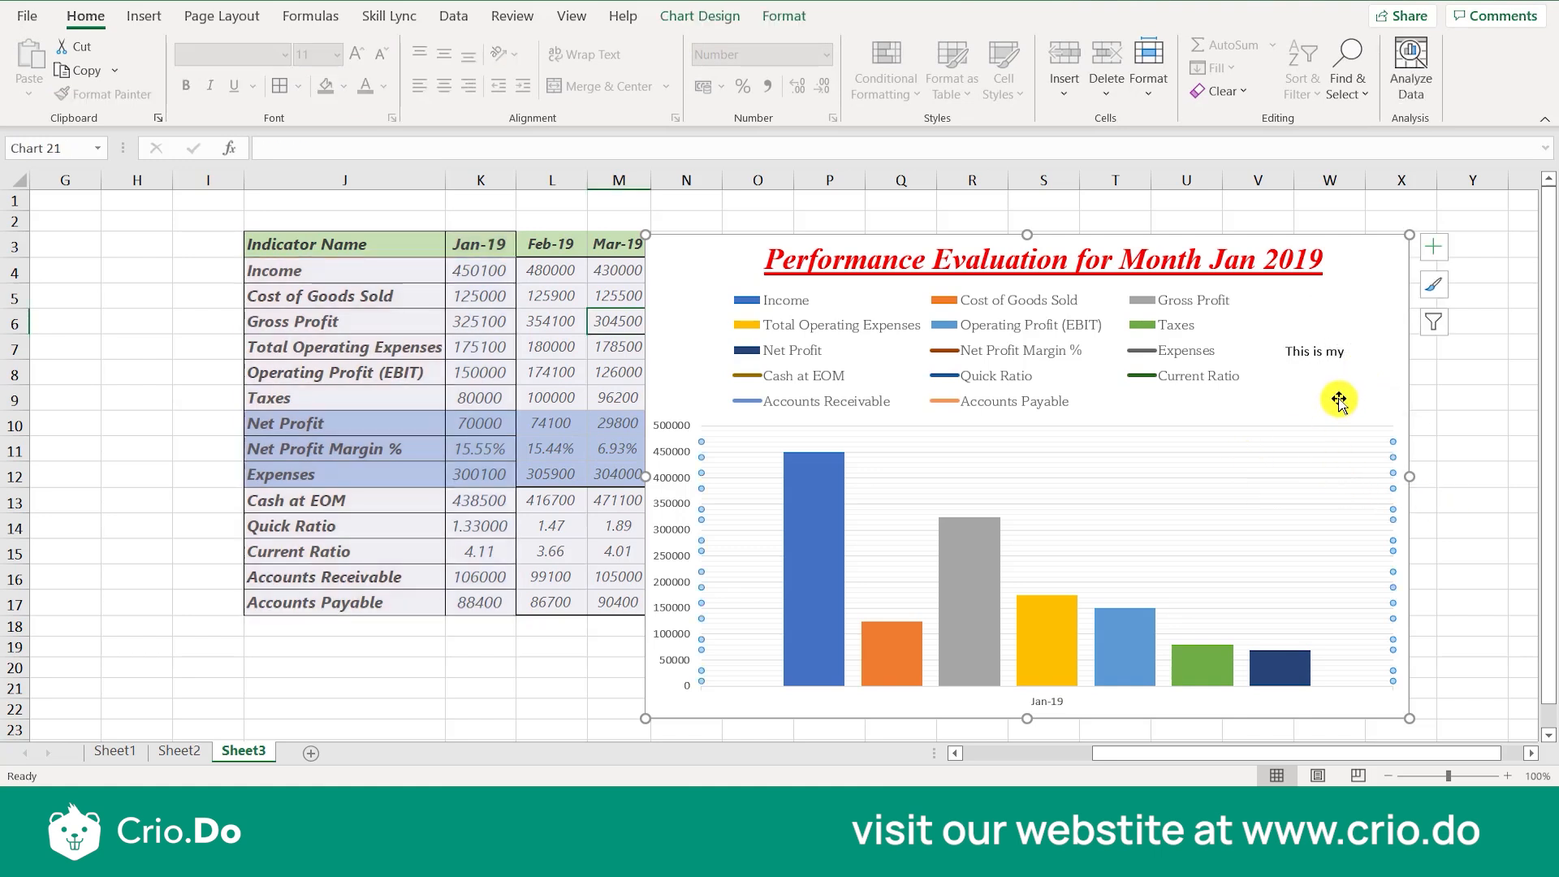
Step: Widen the text box over the legend to about 2.3 times its width and delete it
{"action": "left_click", "coordinate": [1319, 351]}
{"action": "triple_click", "coordinate": [1317, 355]}
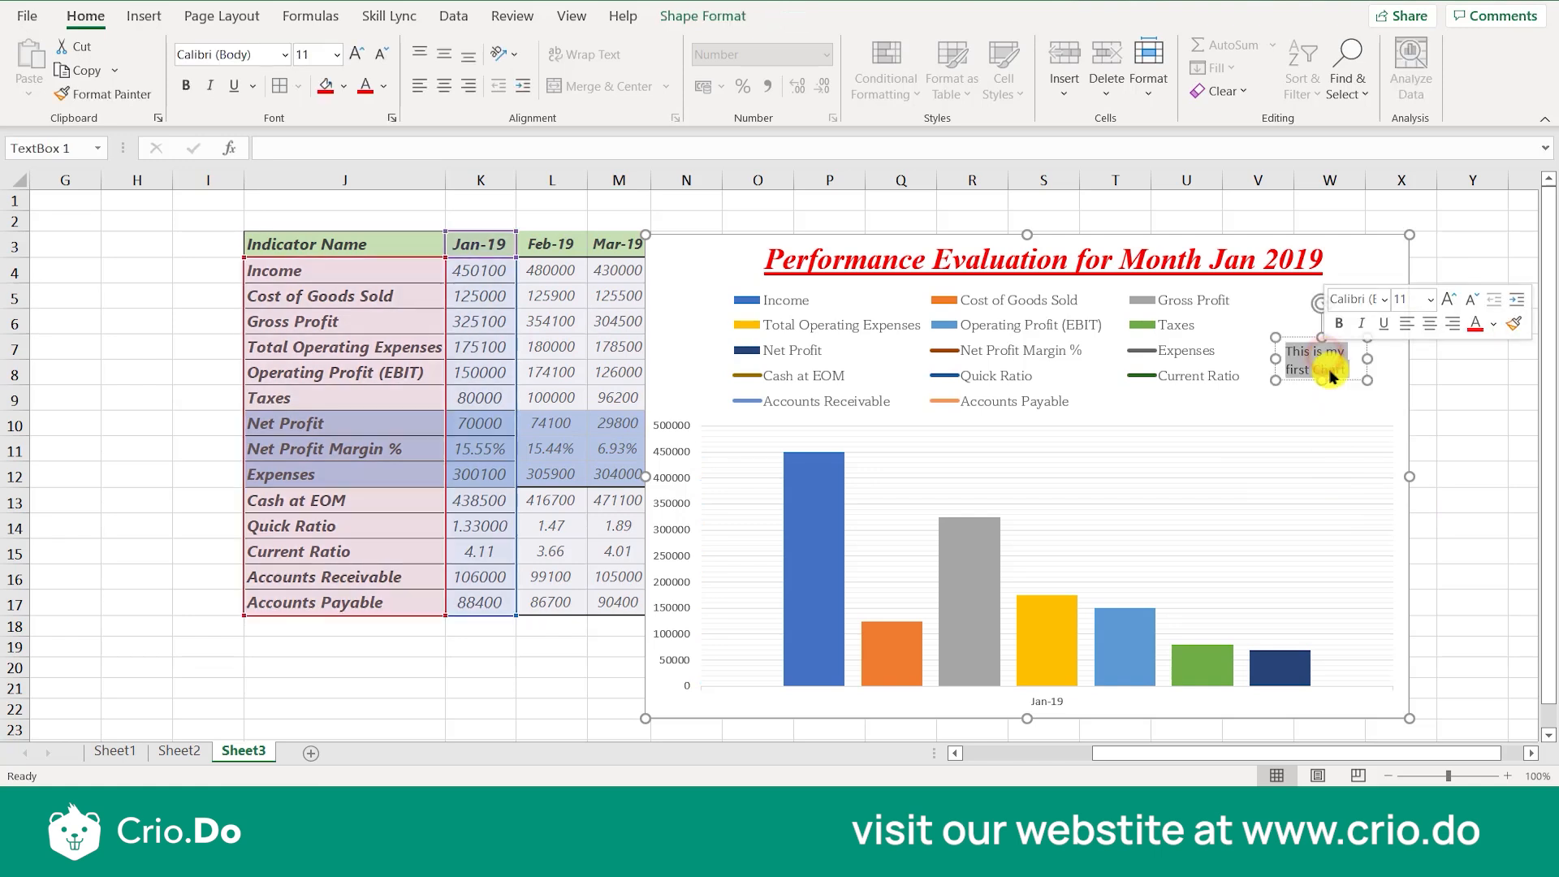
{"action": "left_click_drag", "start_coordinate": [1276, 359], "coordinate": [1153, 353]}
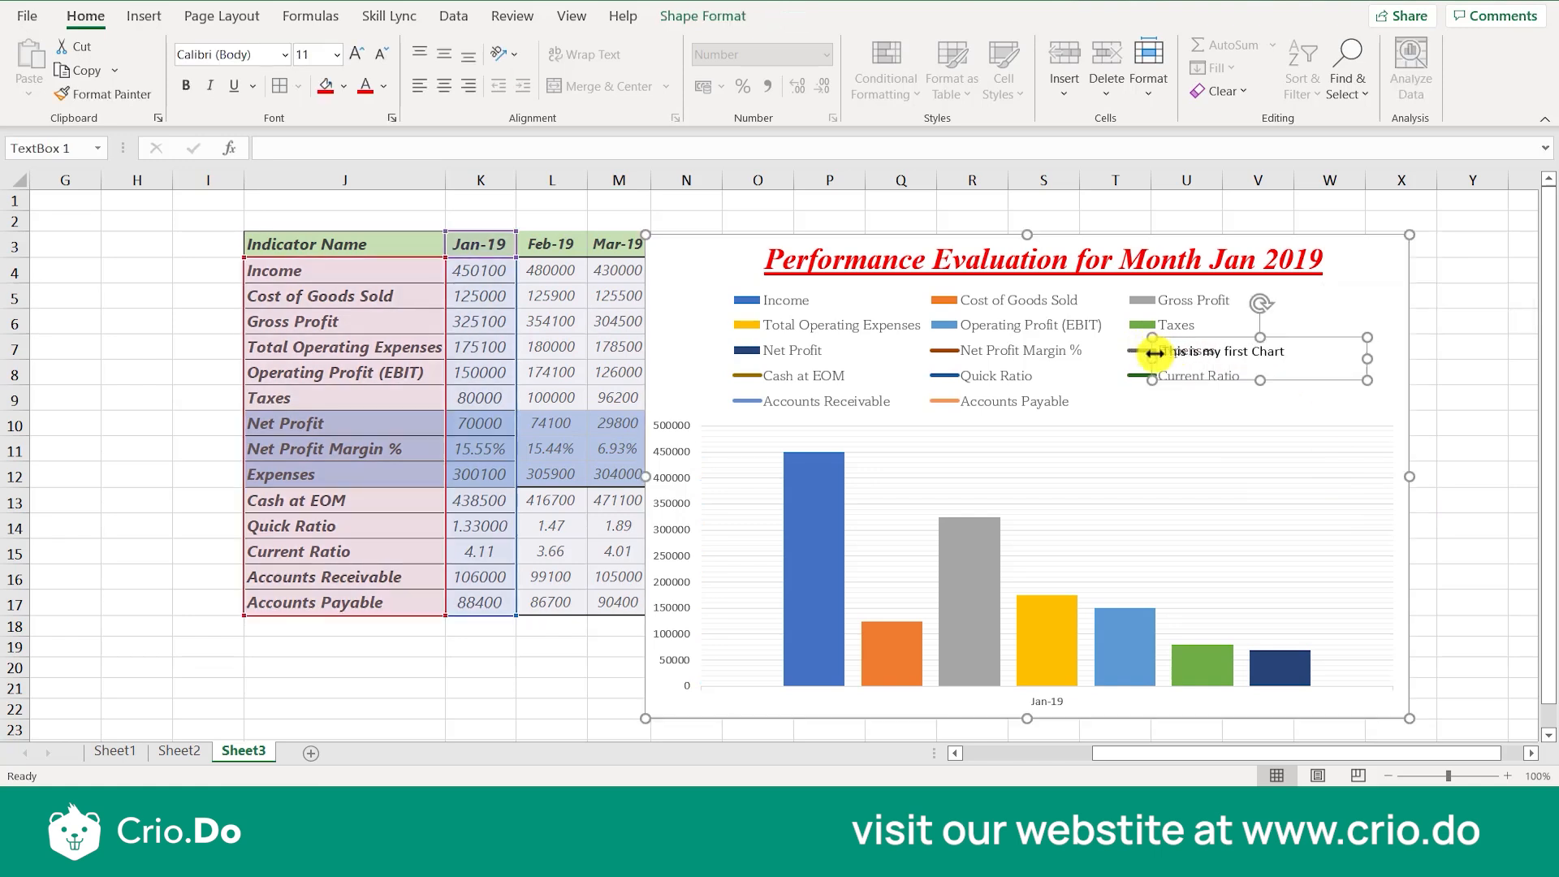
{"action": "left_click", "coordinate": [1202, 337]}
{"action": "key", "text": "Delete"}
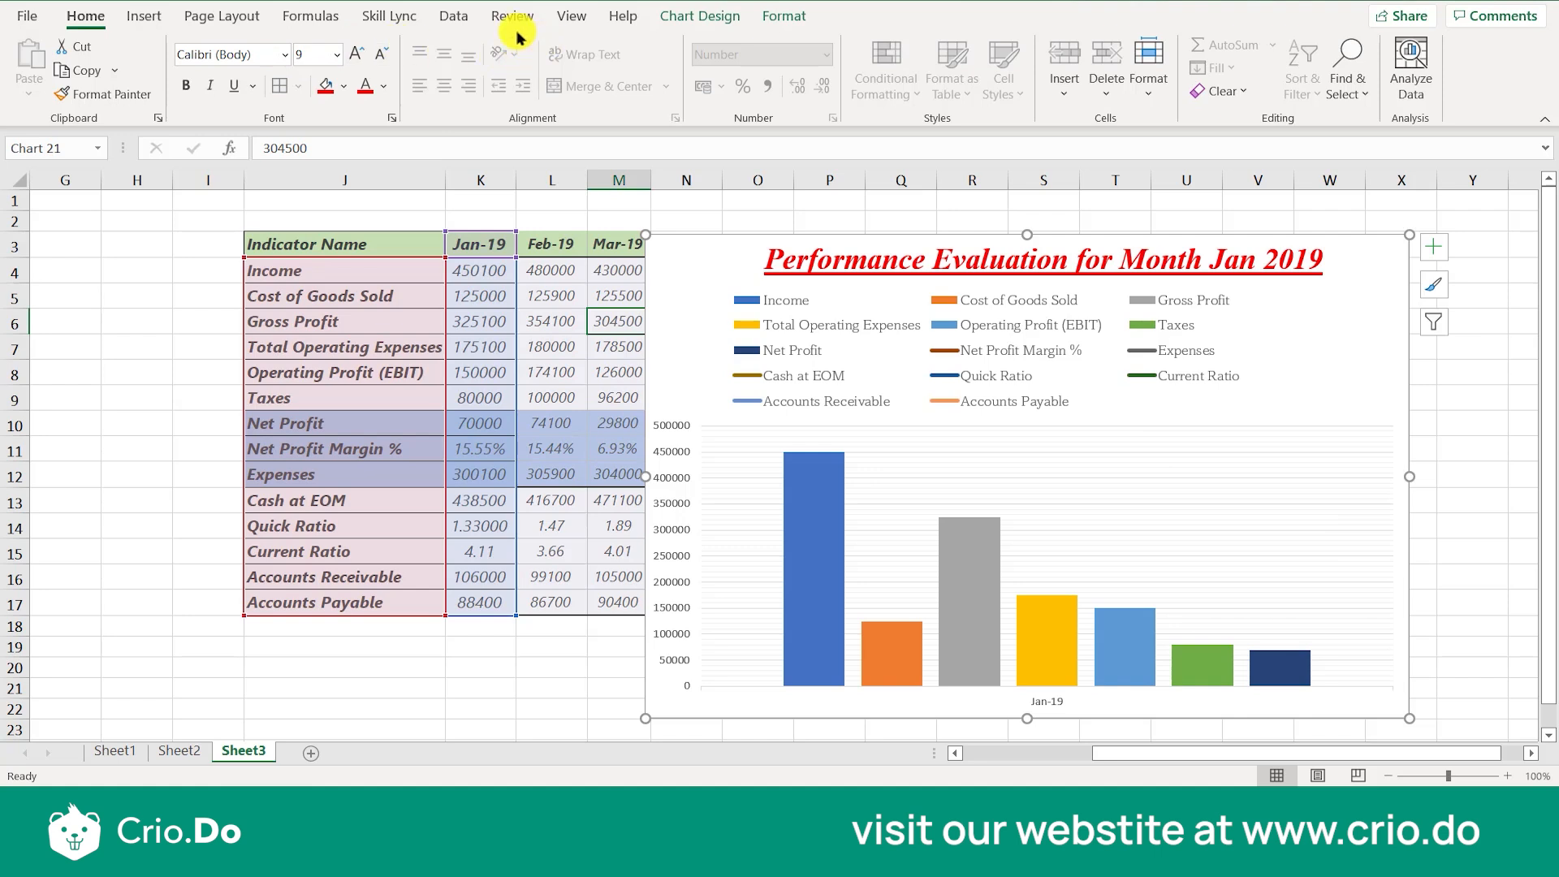
Step: Replace the Jan-19 Net Profit formula with the value 50 and change that value to 500
{"action": "left_click", "coordinate": [146, 16]}
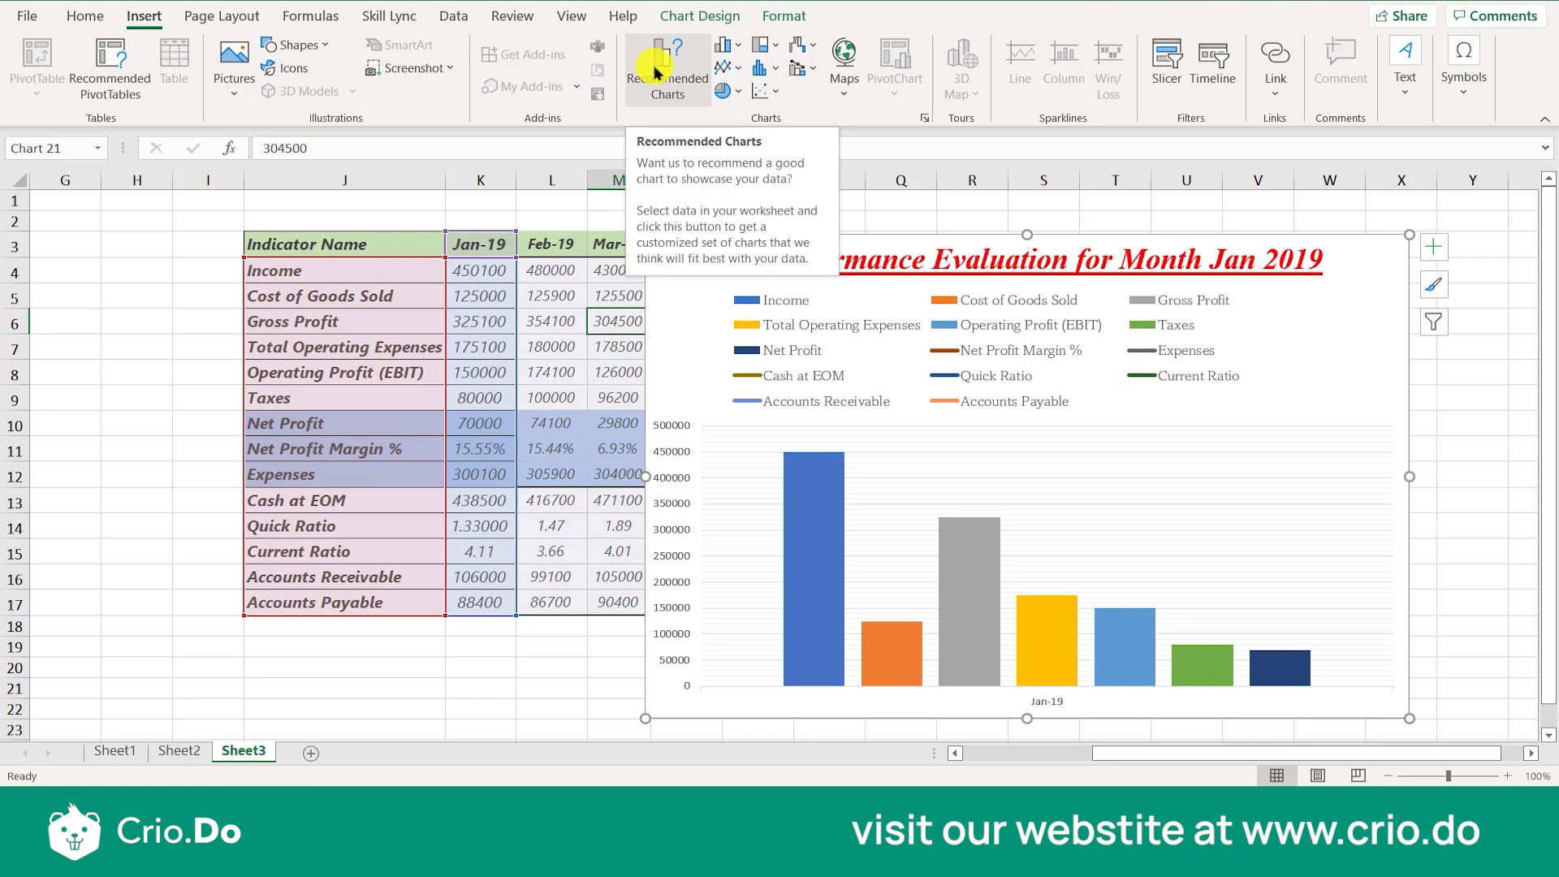
{"action": "left_click", "coordinate": [818, 431]}
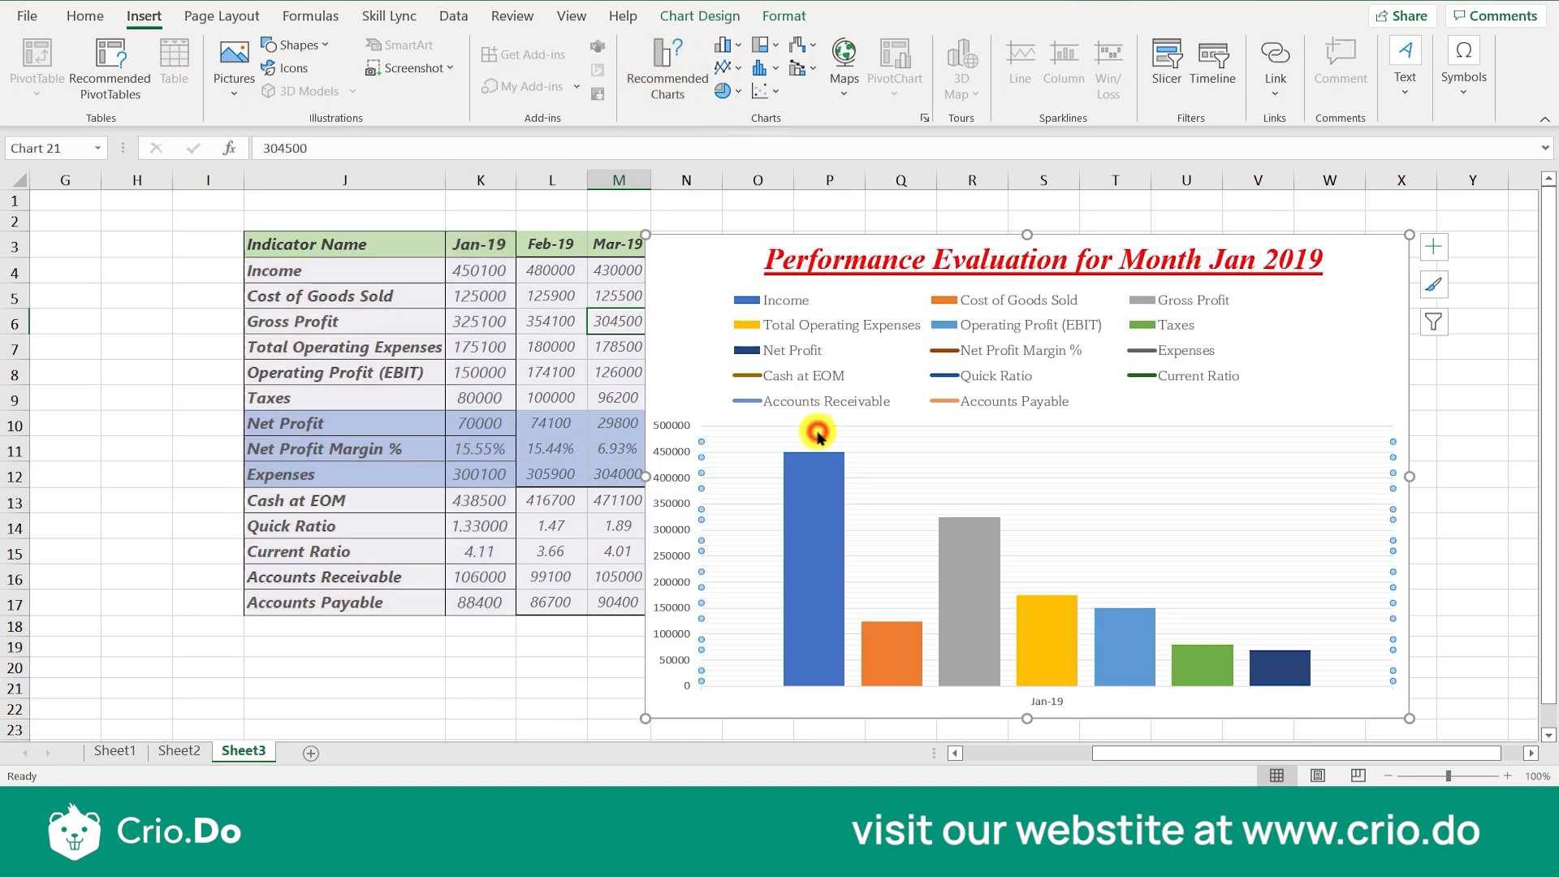
{"action": "left_click", "coordinate": [489, 443]}
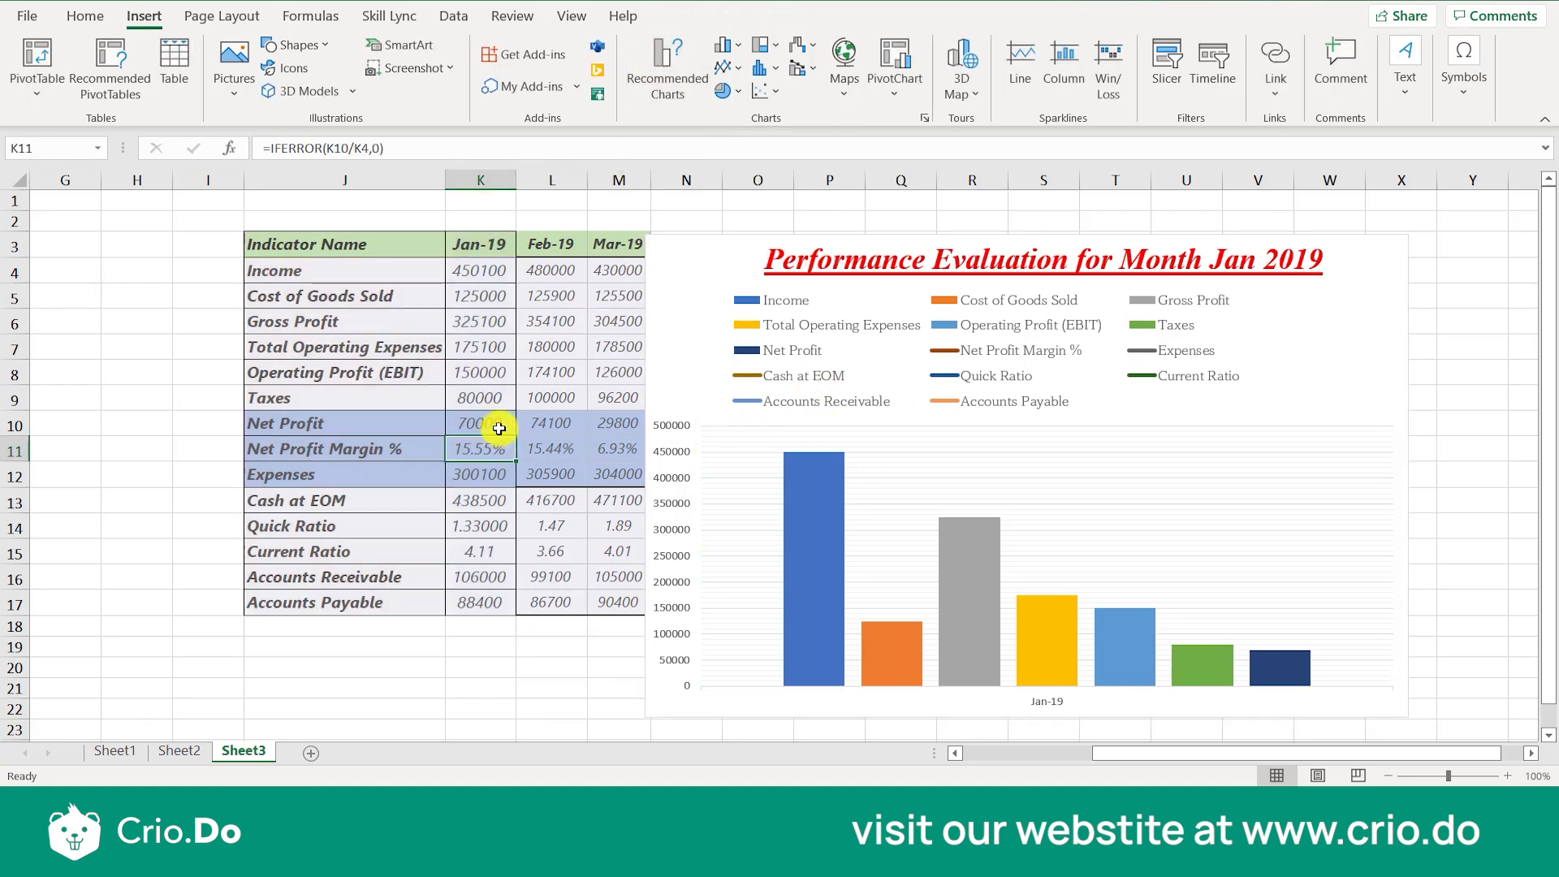
{"action": "left_click", "coordinate": [500, 424]}
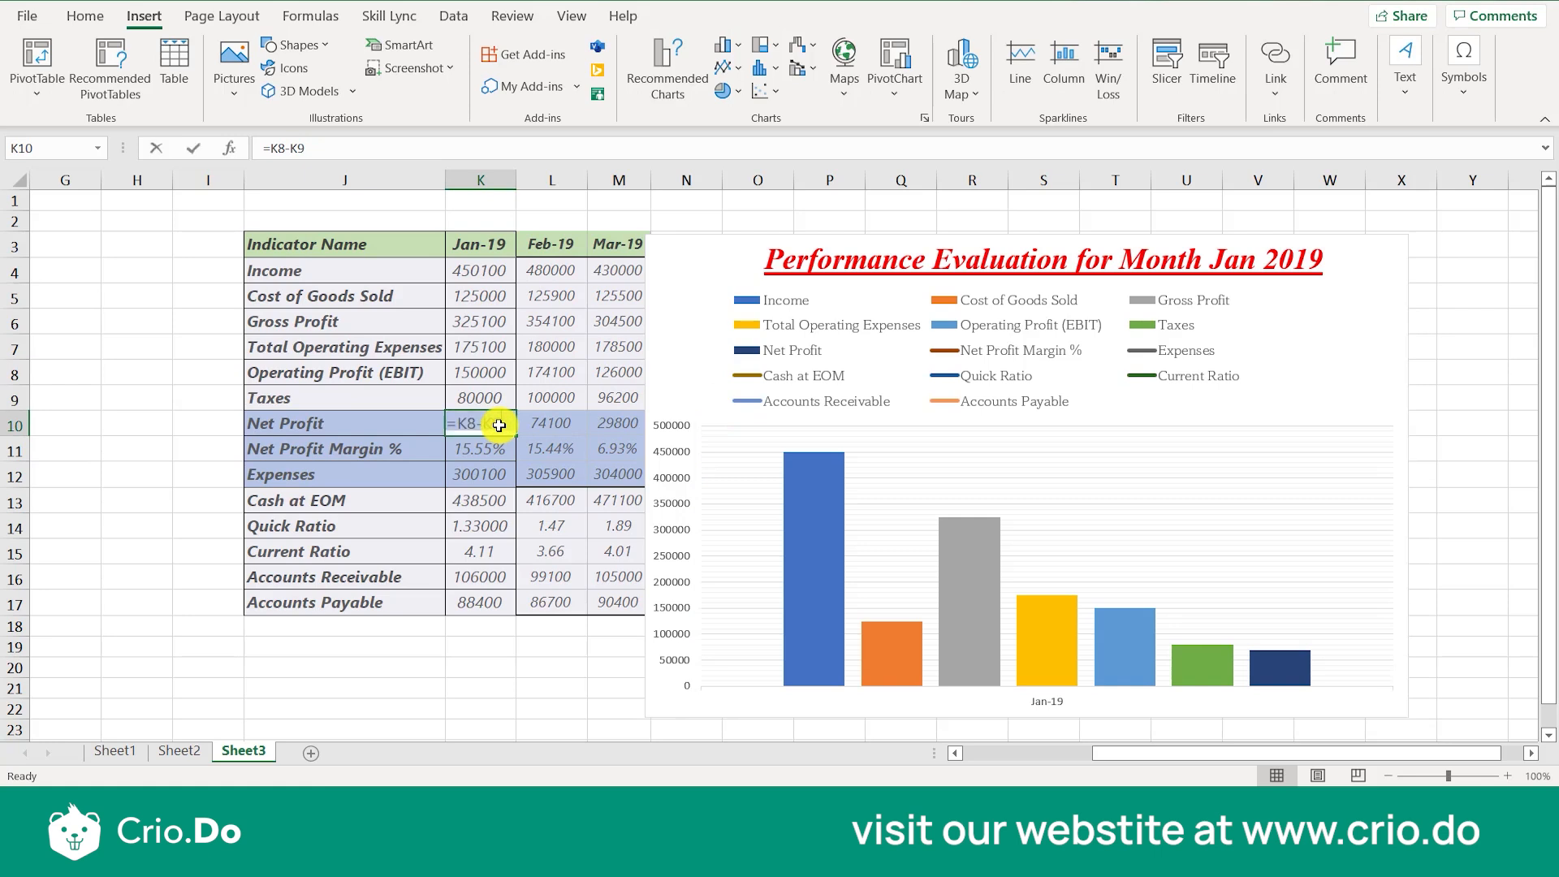
{"action": "type", "text": "50"}
{"action": "key", "text": "Return"}
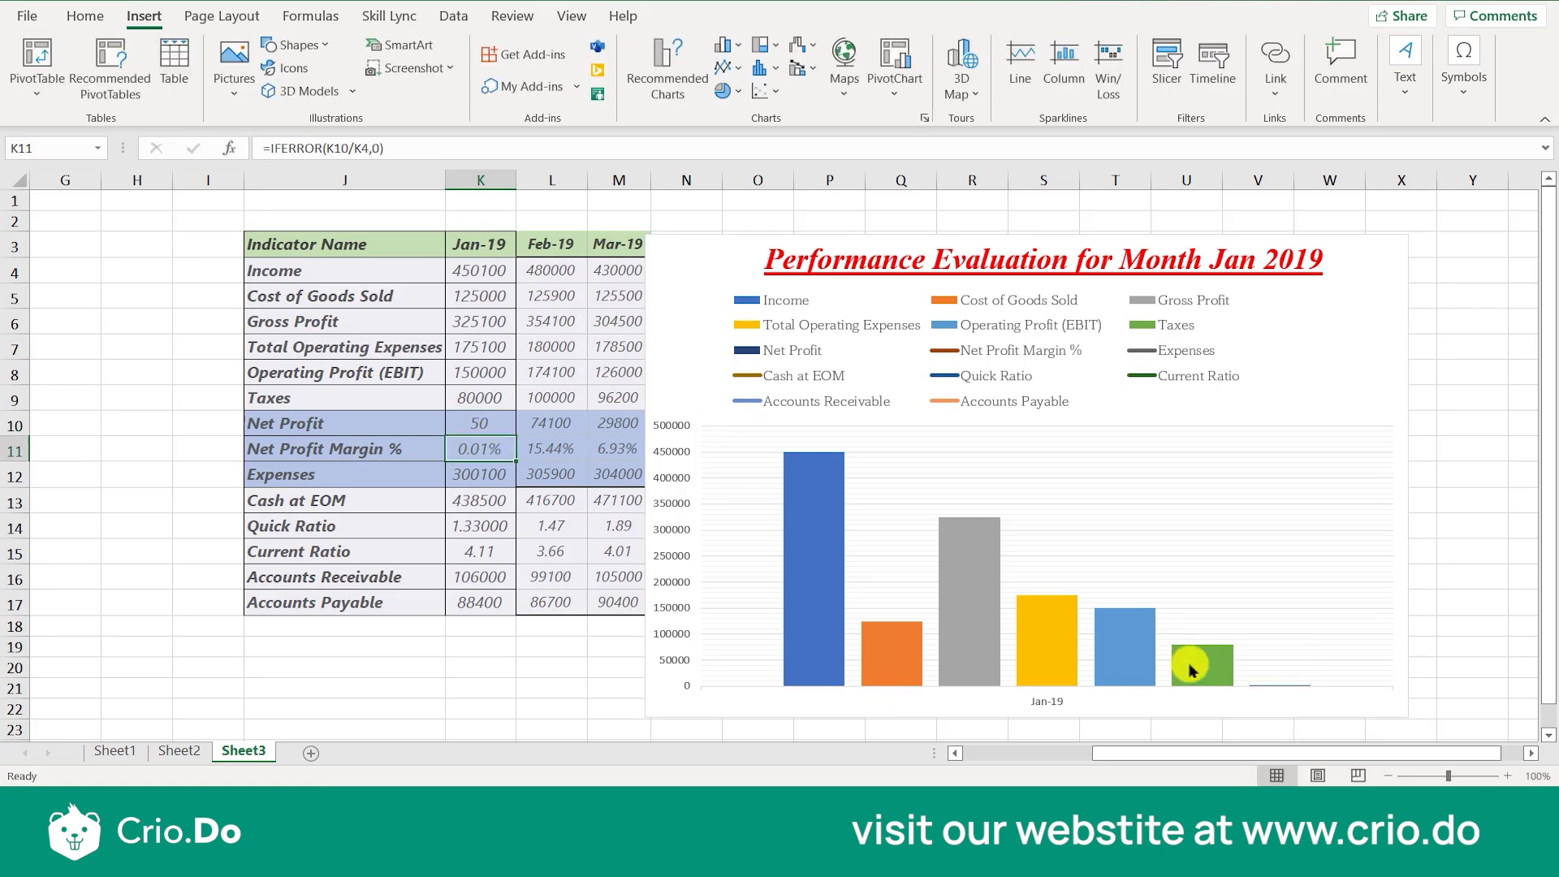
{"action": "left_click", "coordinate": [491, 417]}
{"action": "type", "text": "500"}
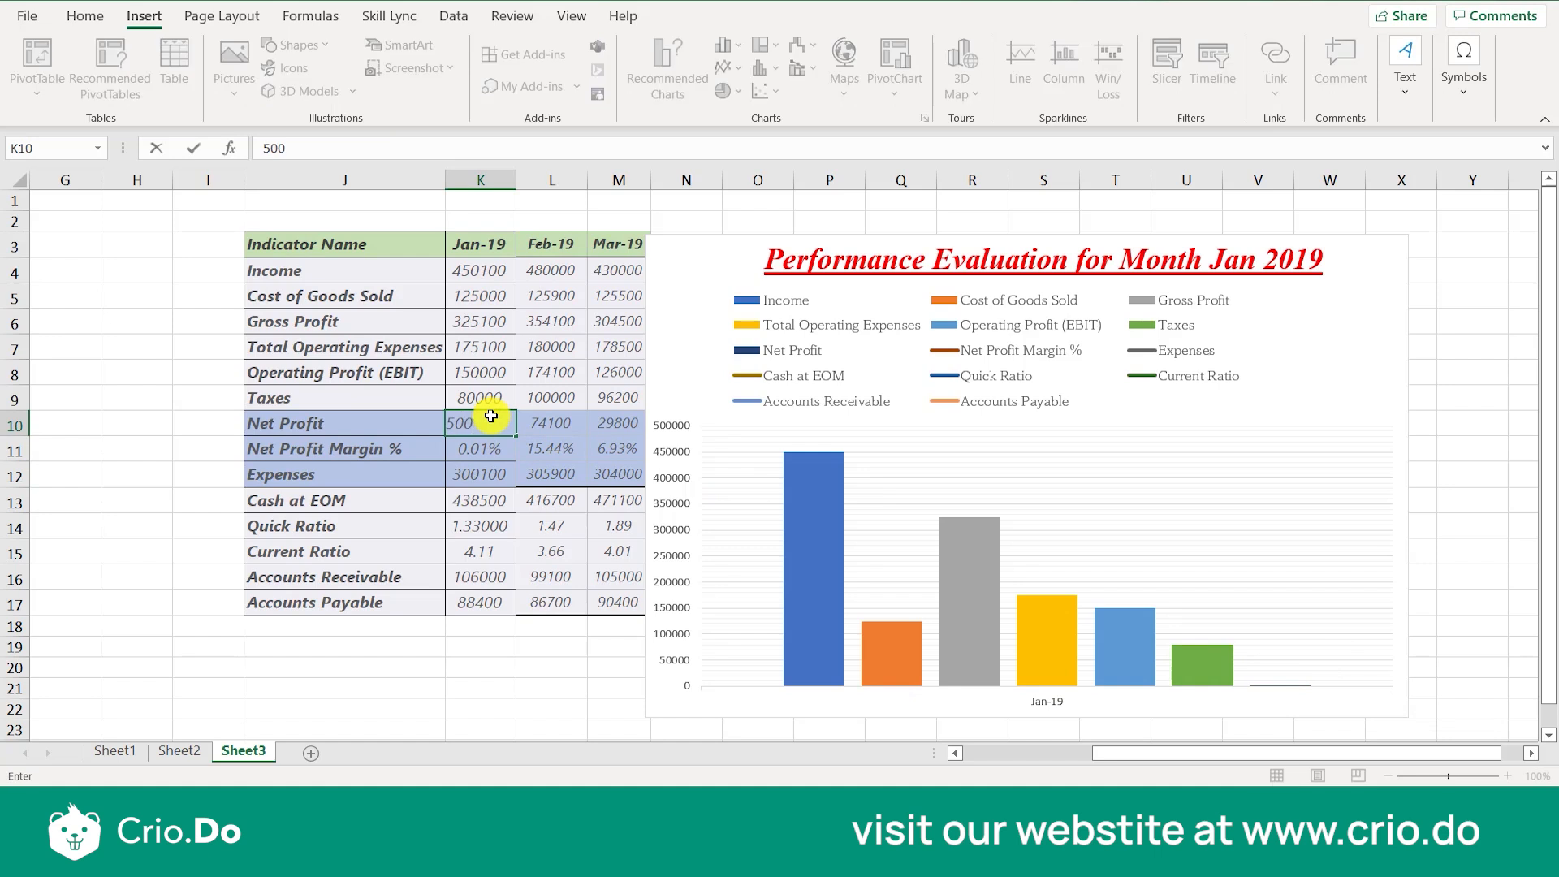
{"action": "key", "text": "Return"}
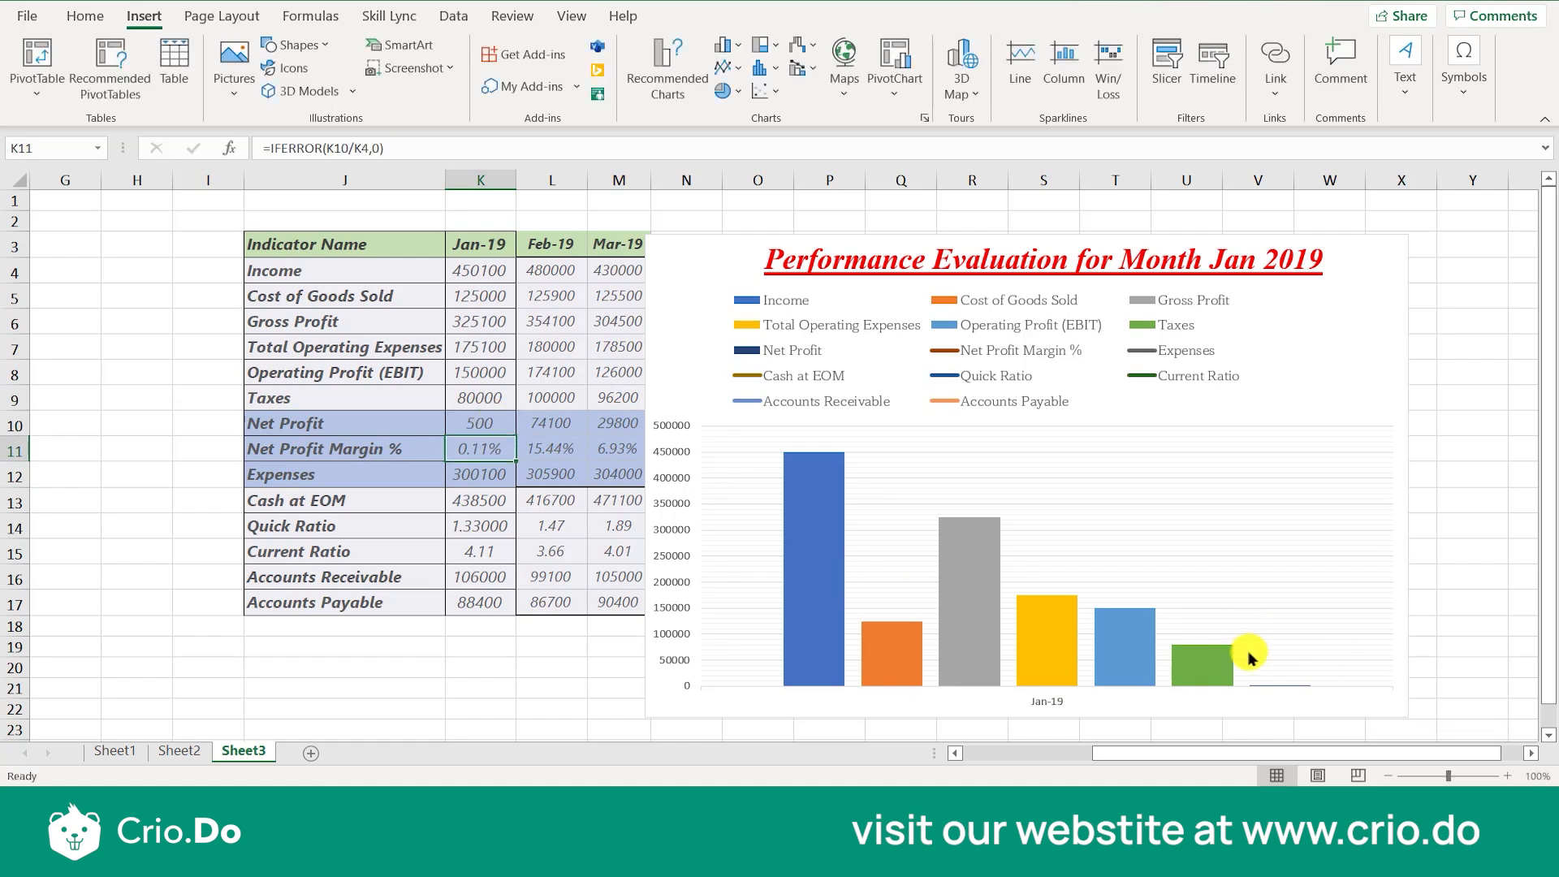
Step: Set the Jan-19 Net Profit value to 800000
{"action": "left_click", "coordinate": [497, 426]}
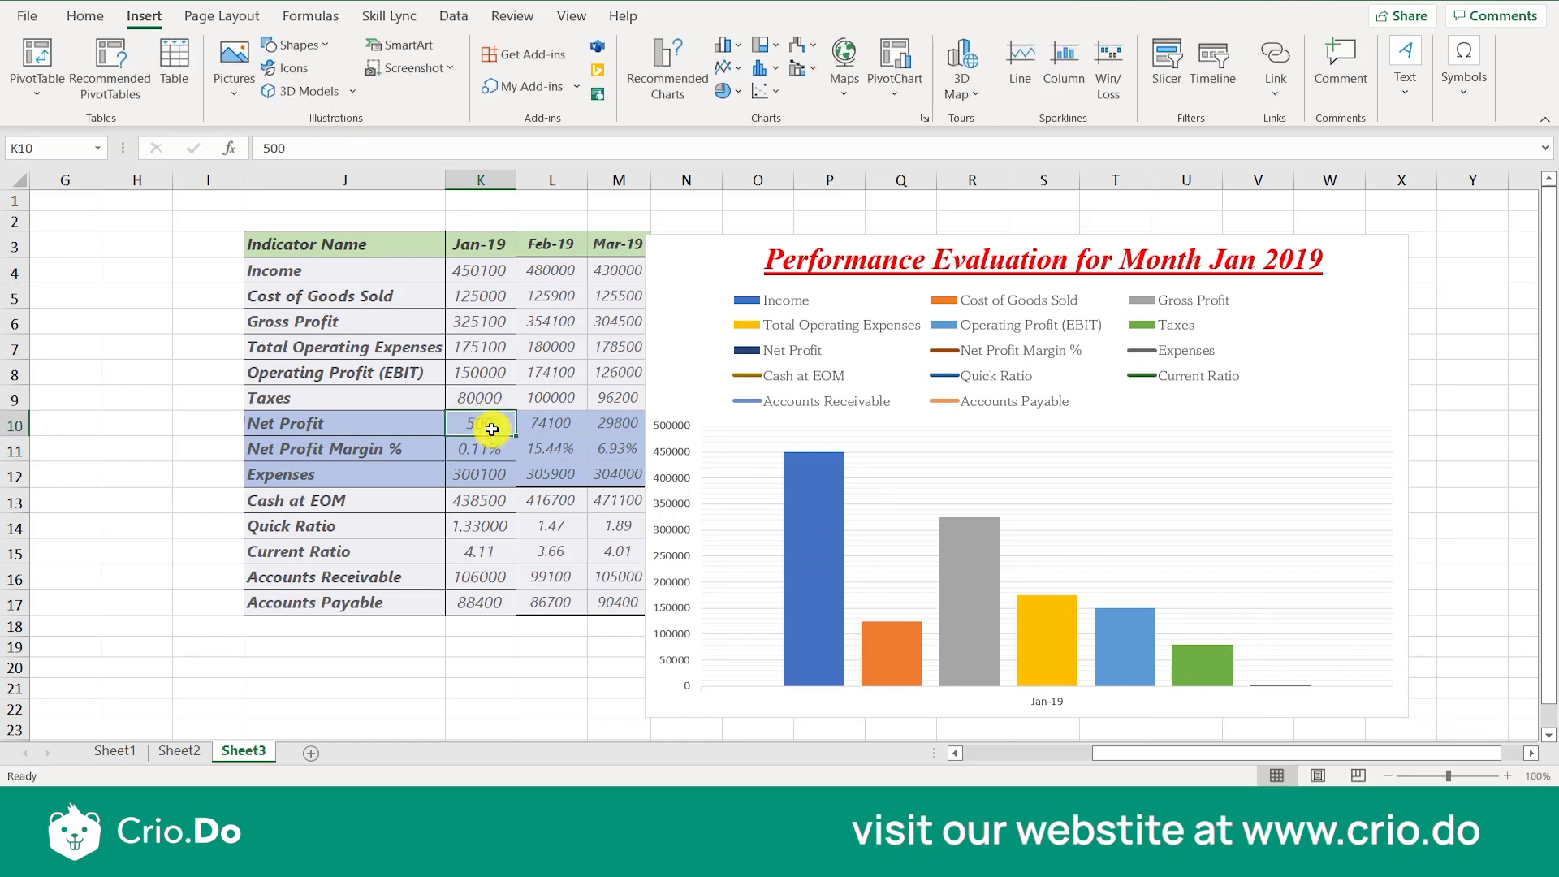
{"action": "type", "text": "800000"}
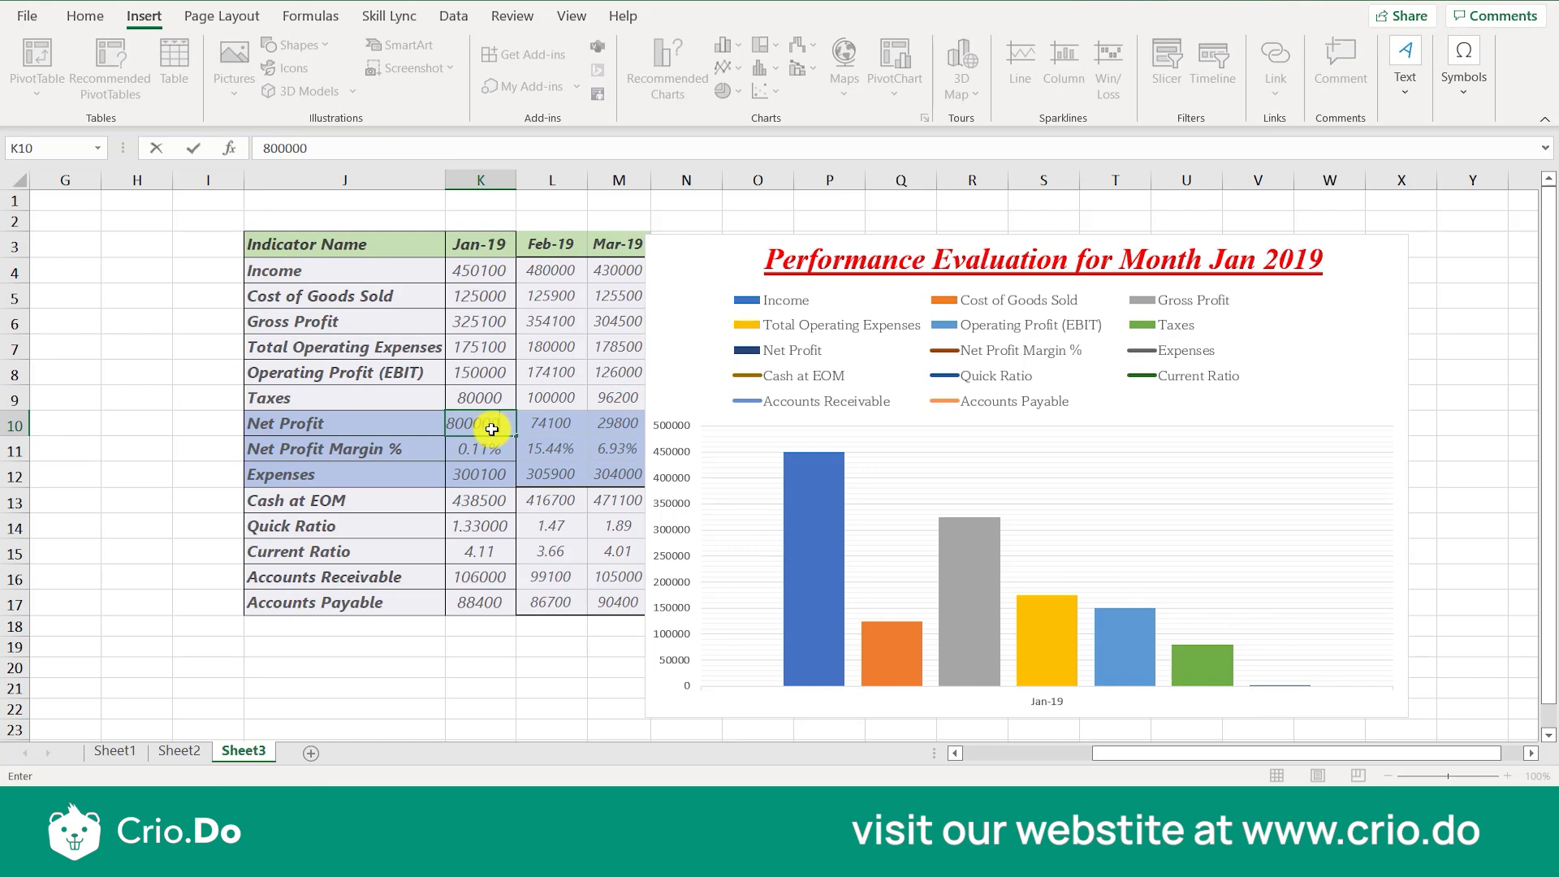
{"action": "key", "text": "Return"}
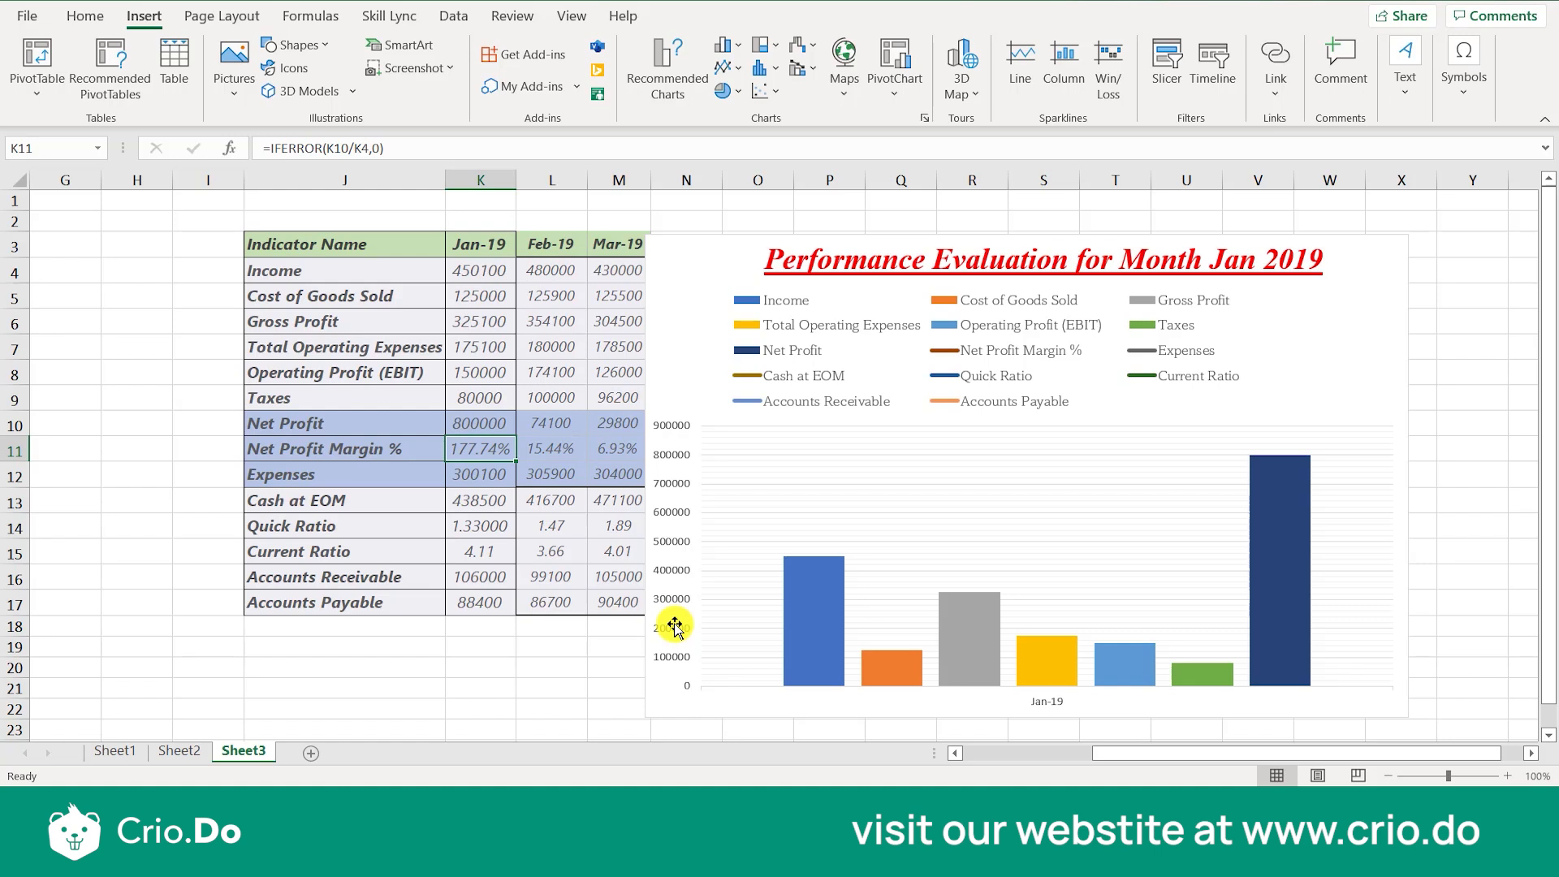
Step: Set the Jan-19 Income value to 14522255
{"action": "left_click", "coordinate": [474, 279]}
{"action": "type", "text": "14522255"}
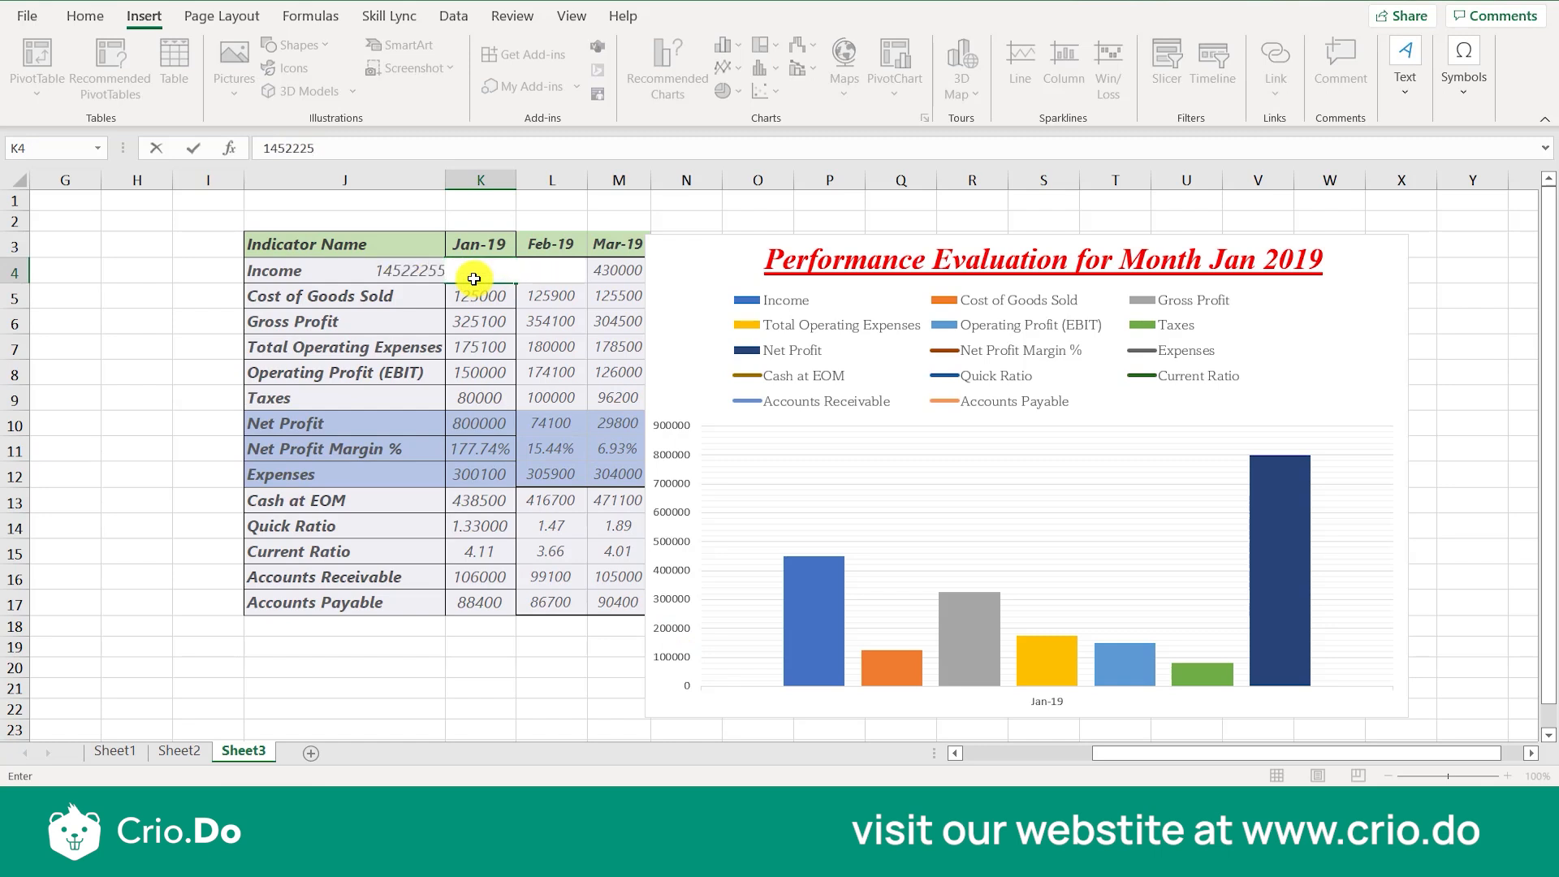
{"action": "key", "text": "Return"}
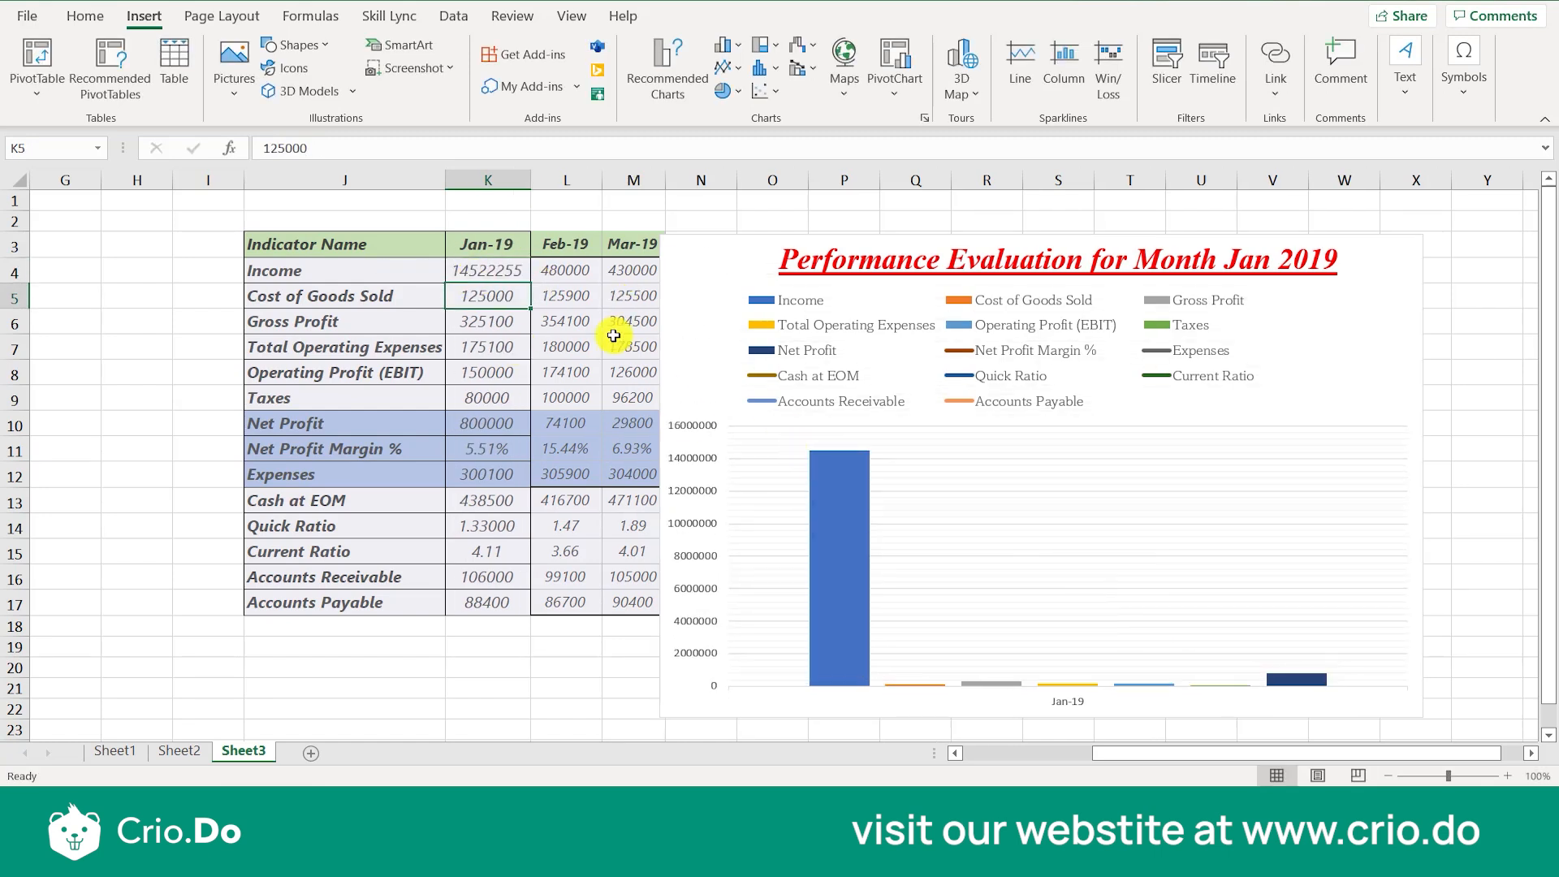
Step: Set the Jan-19 Income value to 50000
{"action": "left_click", "coordinate": [510, 272]}
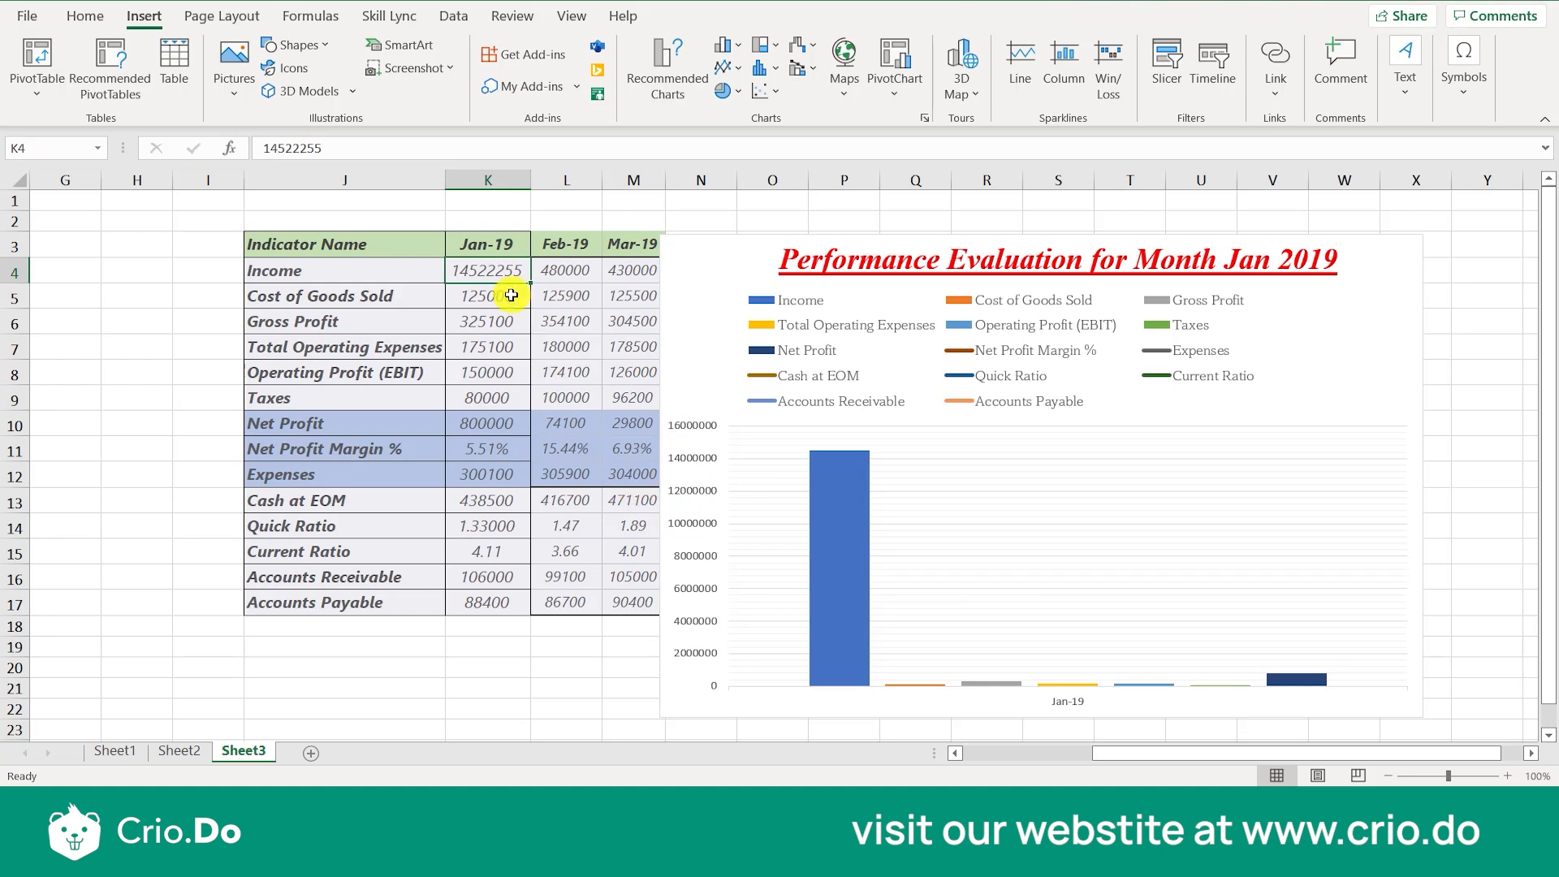
{"action": "type", "text": "50"}
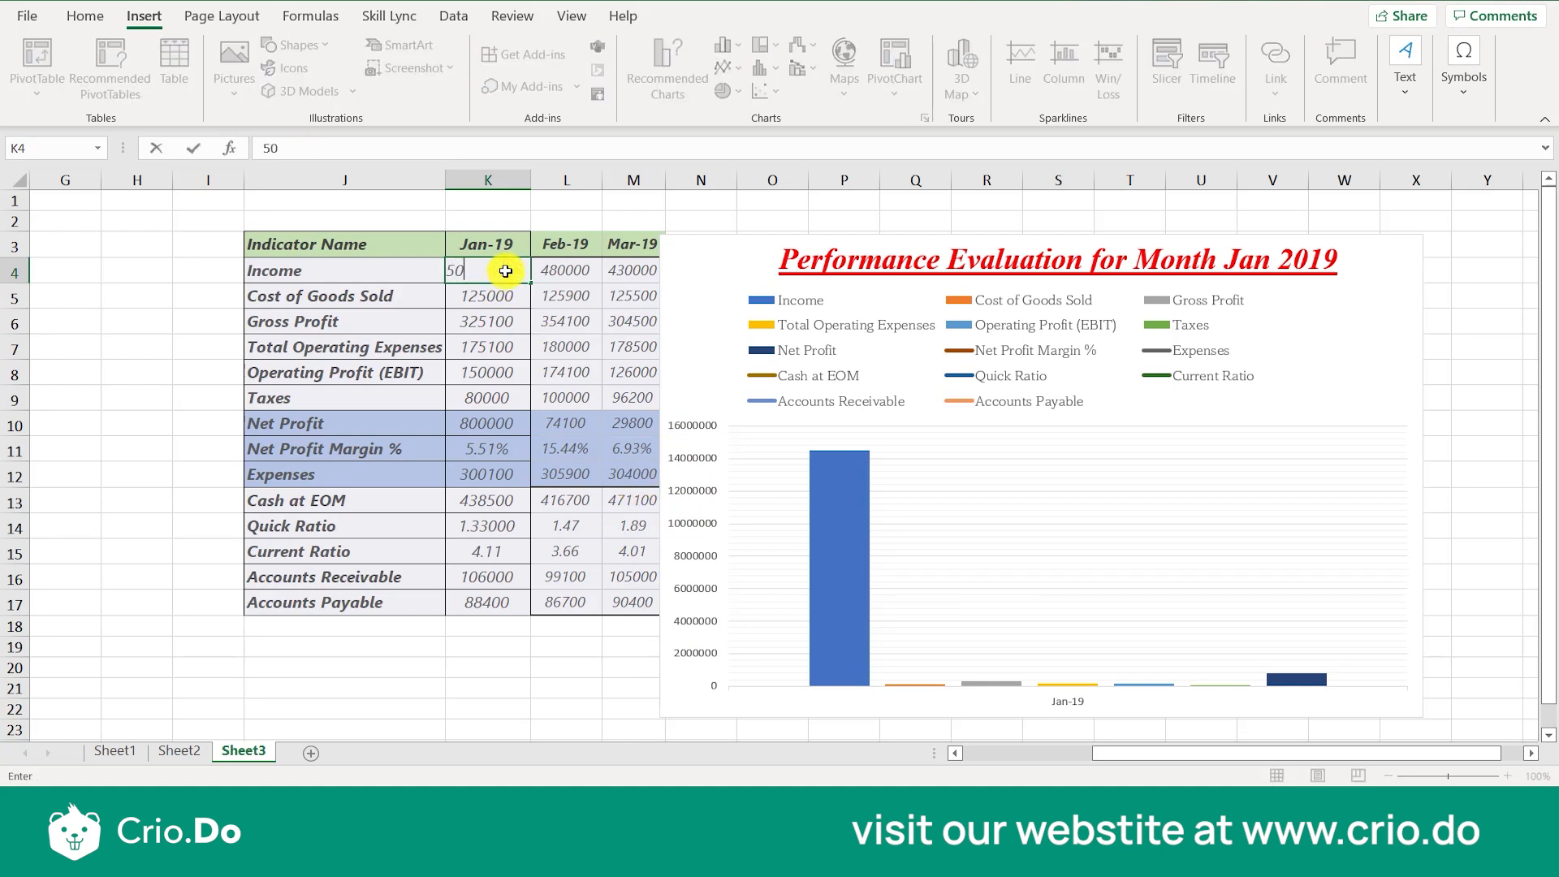
{"action": "type", "text": "000"}
{"action": "key", "text": "Return"}
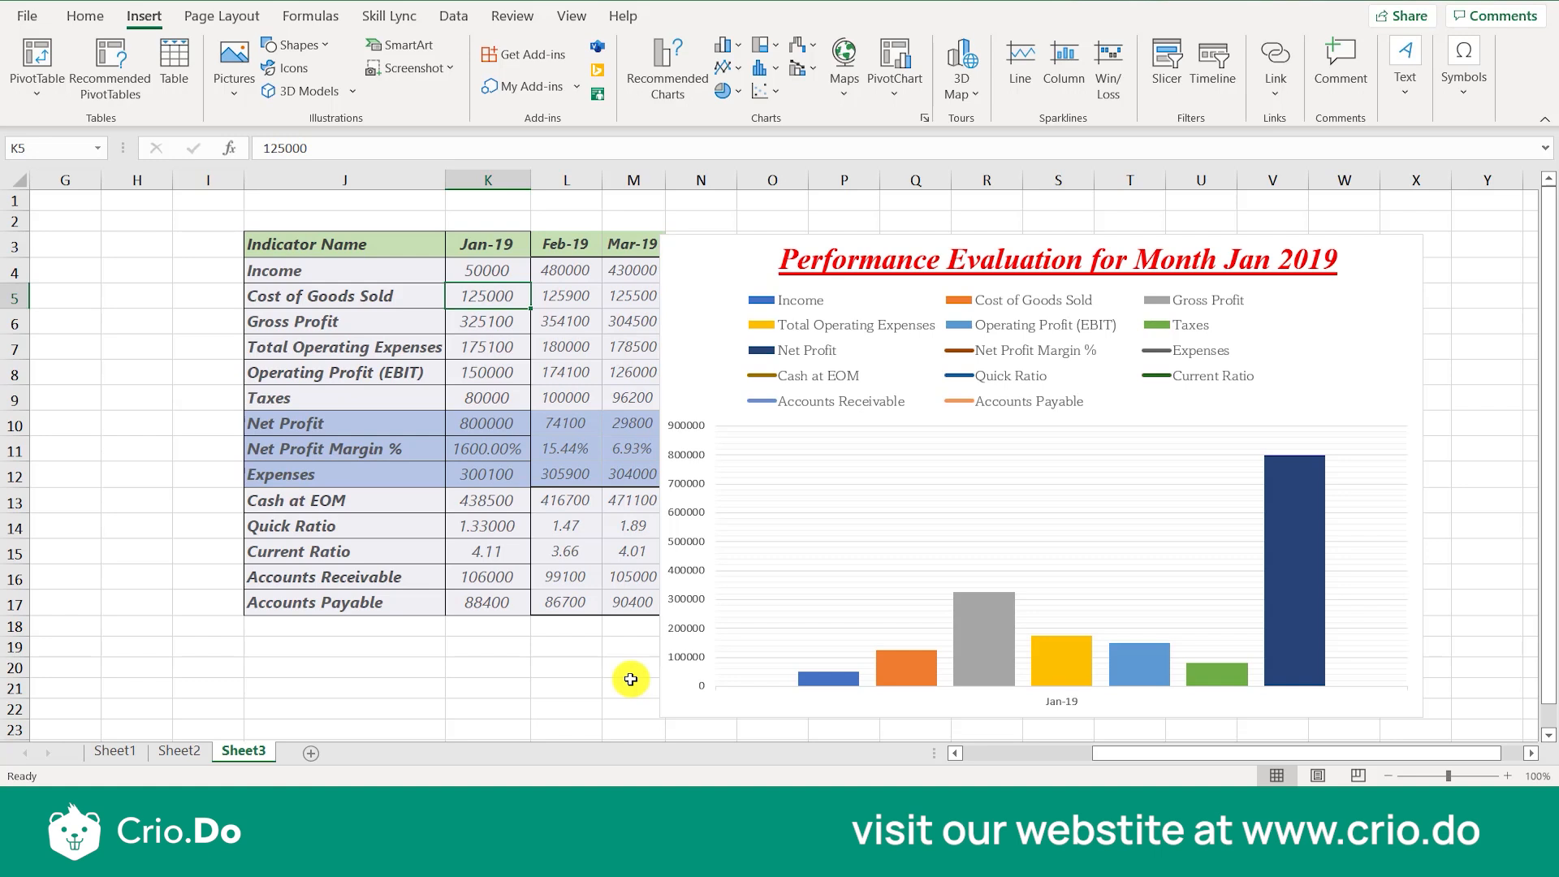
Step: Move the performance chart clear of the Mar-19 column so the data table is fully uncovered
{"action": "left_click", "coordinate": [973, 407]}
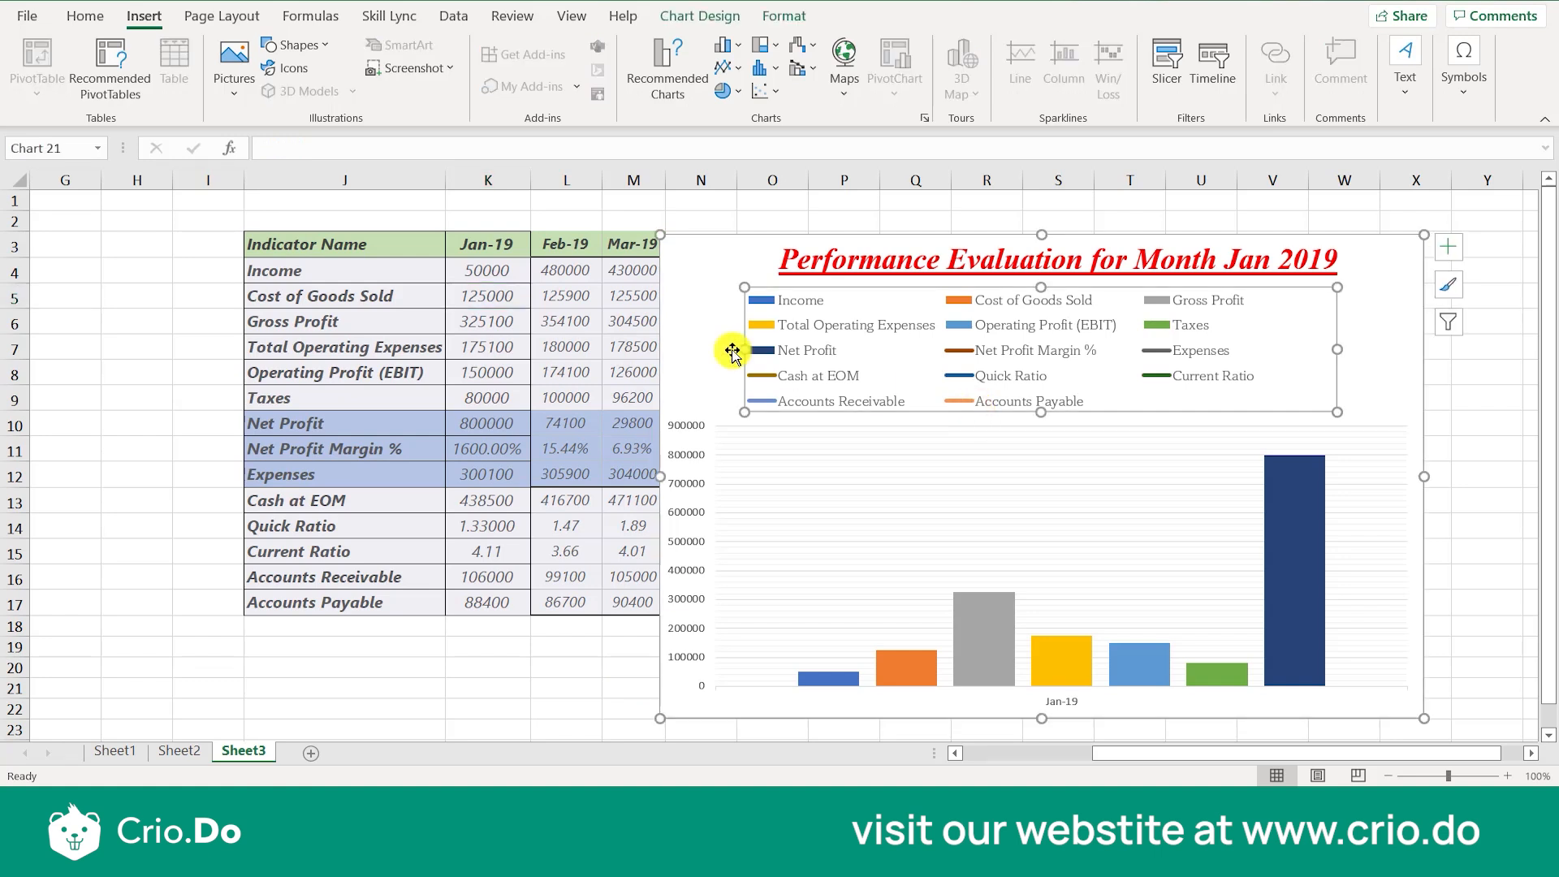
{"action": "left_click_drag", "start_coordinate": [682, 303], "coordinate": [742, 289]}
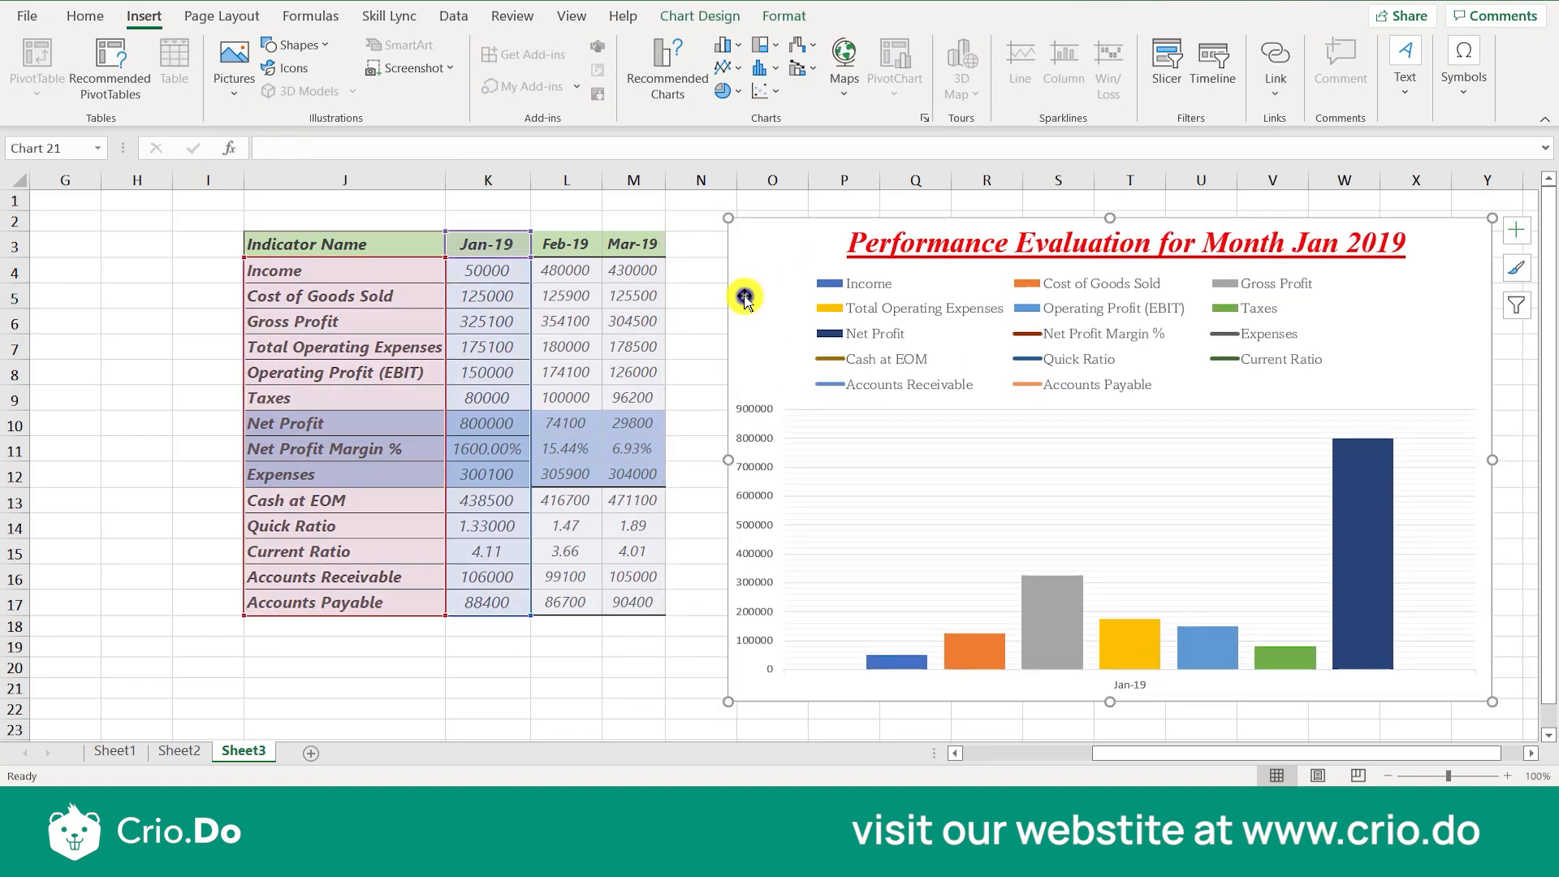
{"action": "right_click", "coordinate": [743, 295]}
{"action": "left_click", "coordinate": [719, 305]}
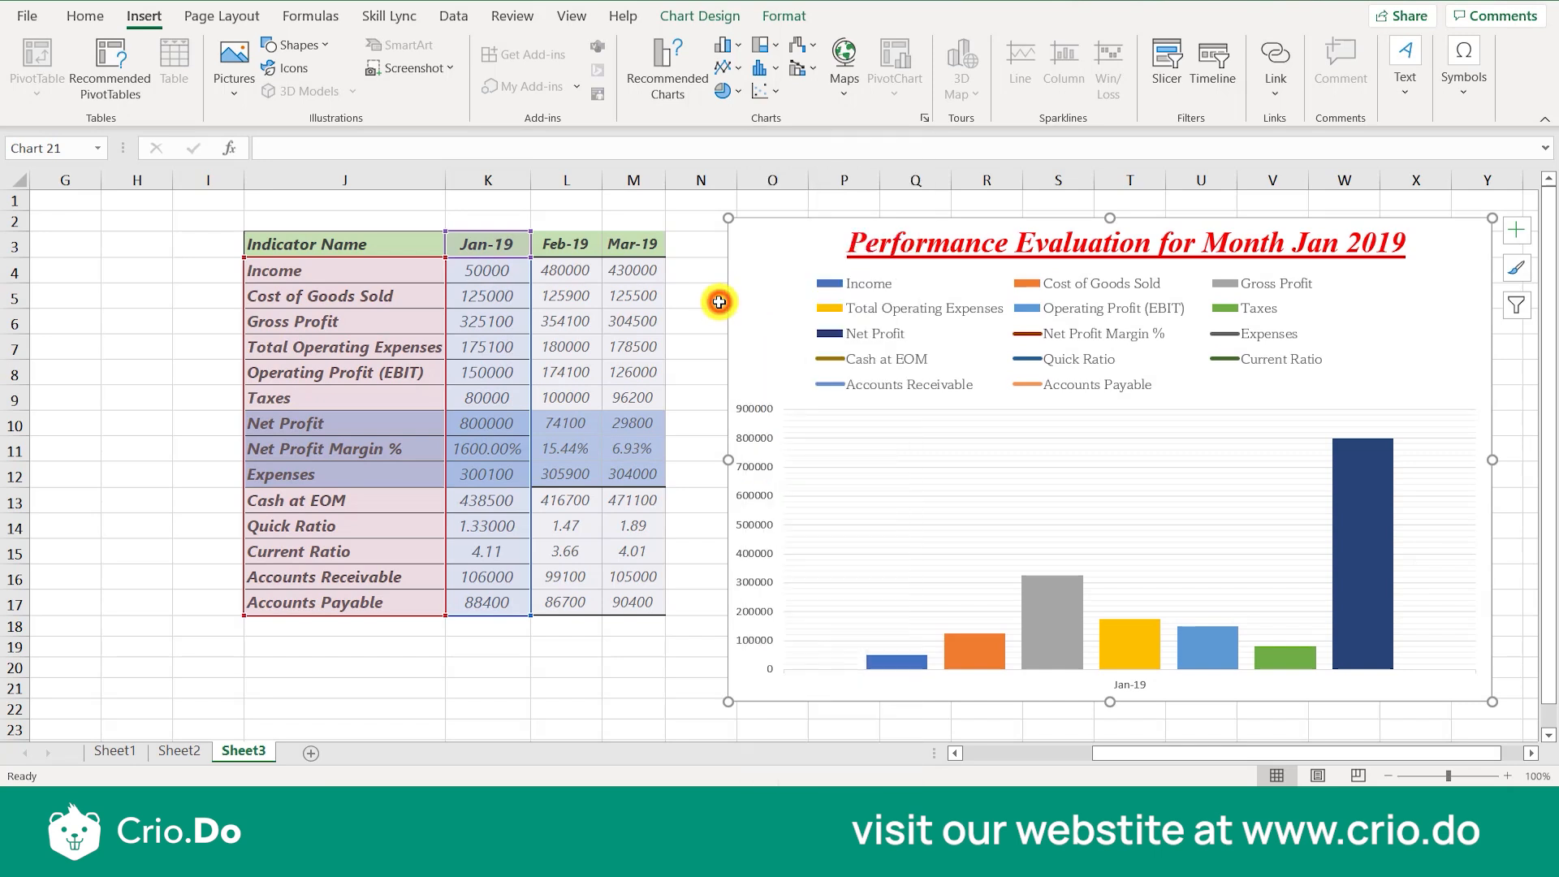
Step: Save the chart as a Portable Network Graphics picture on the Desktop
{"action": "right_click", "coordinate": [767, 279]}
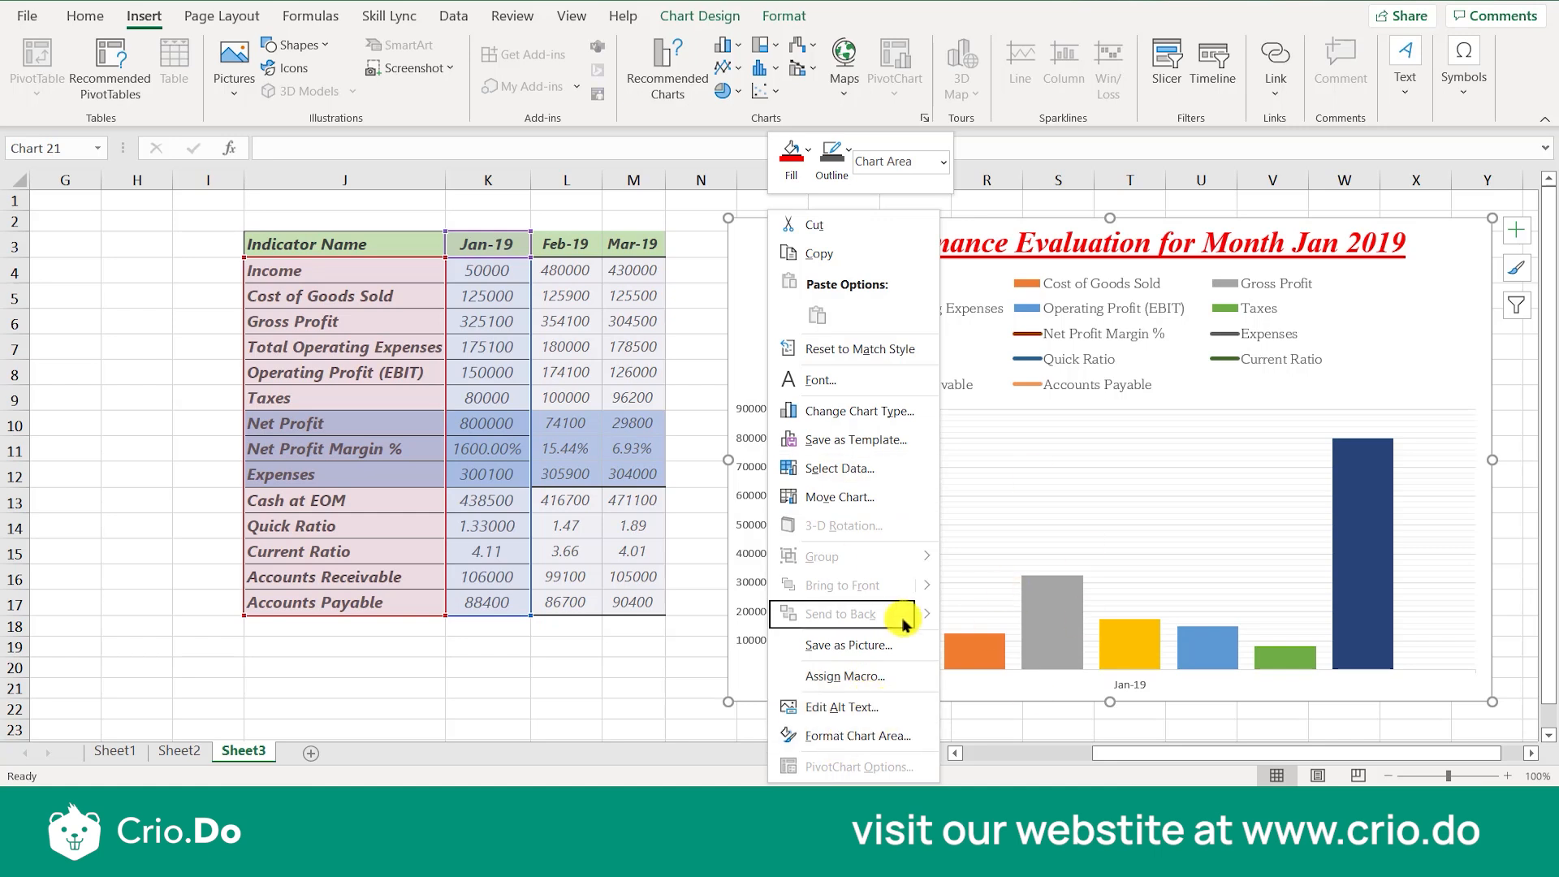
{"action": "left_click", "coordinate": [1280, 460]}
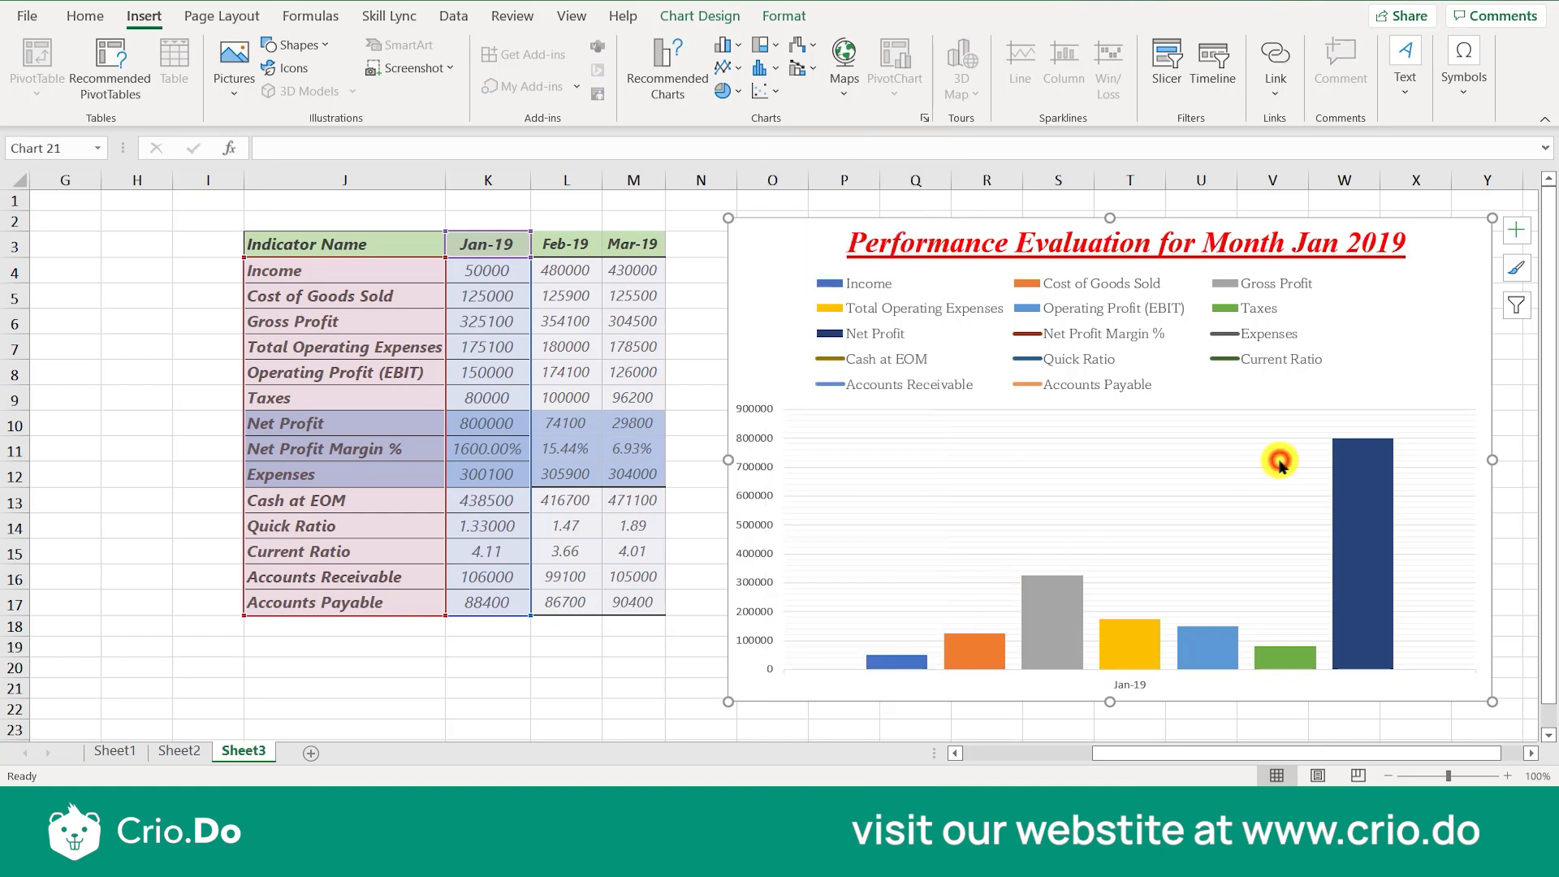
{"action": "right_click", "coordinate": [754, 350]}
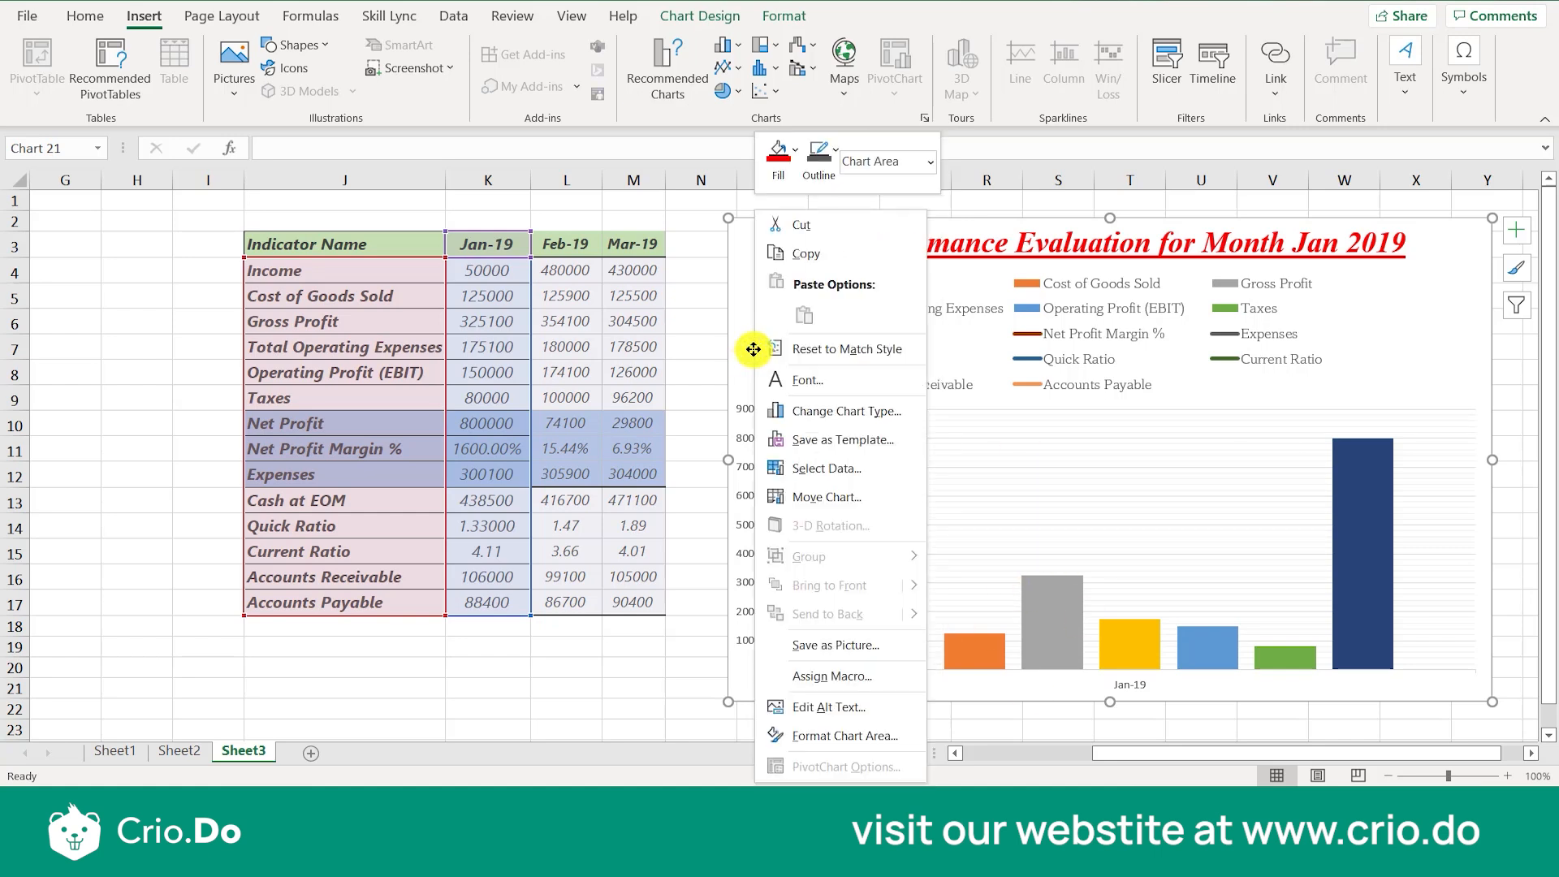
{"action": "left_click", "coordinate": [830, 645]}
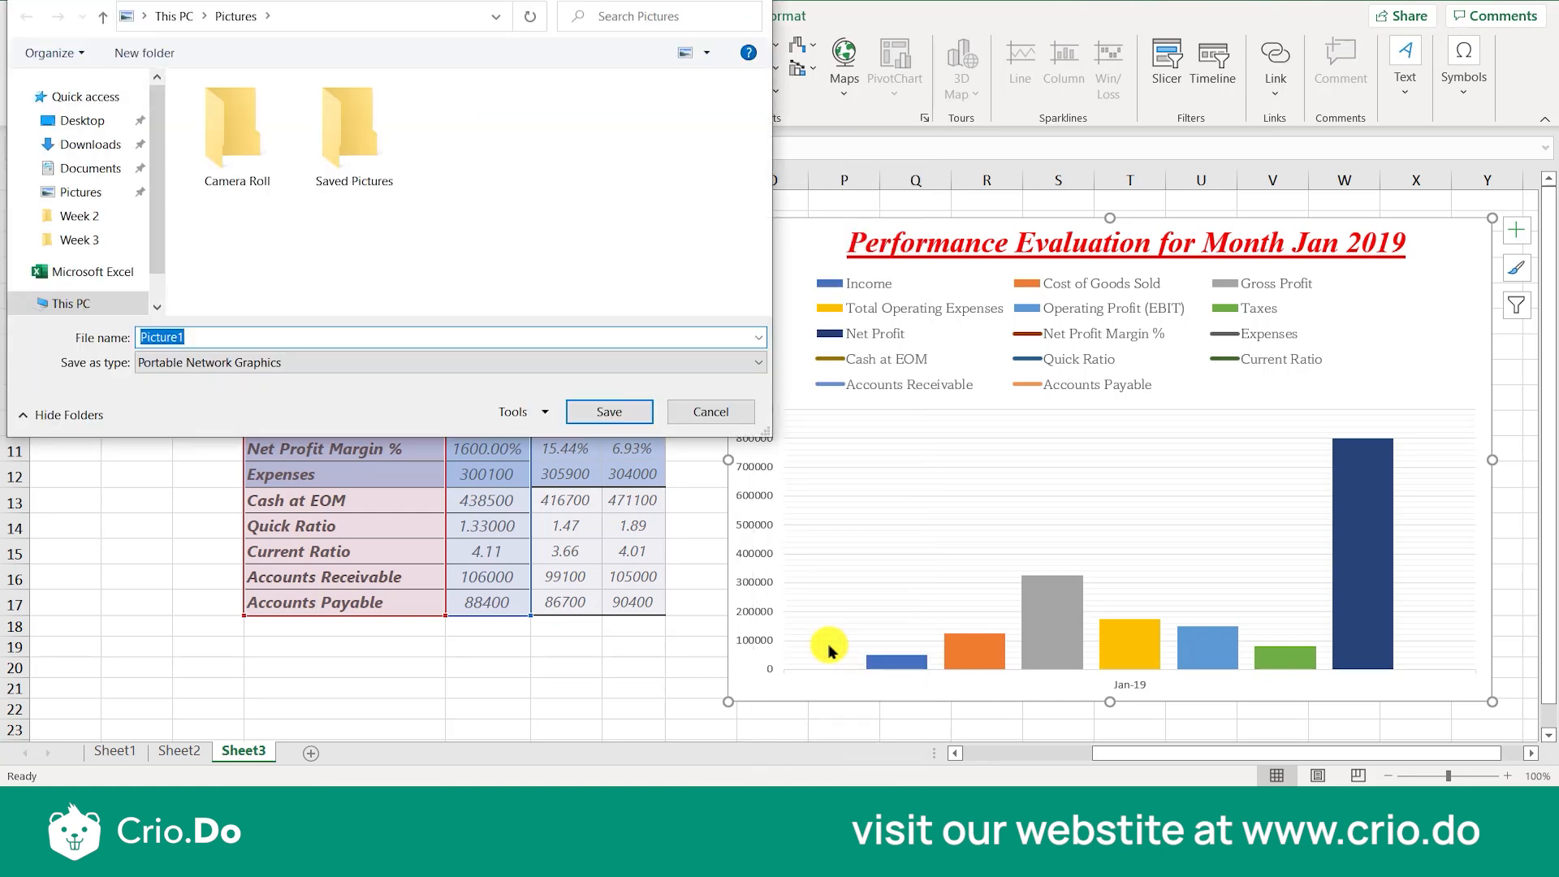
{"action": "left_click", "coordinate": [181, 364]}
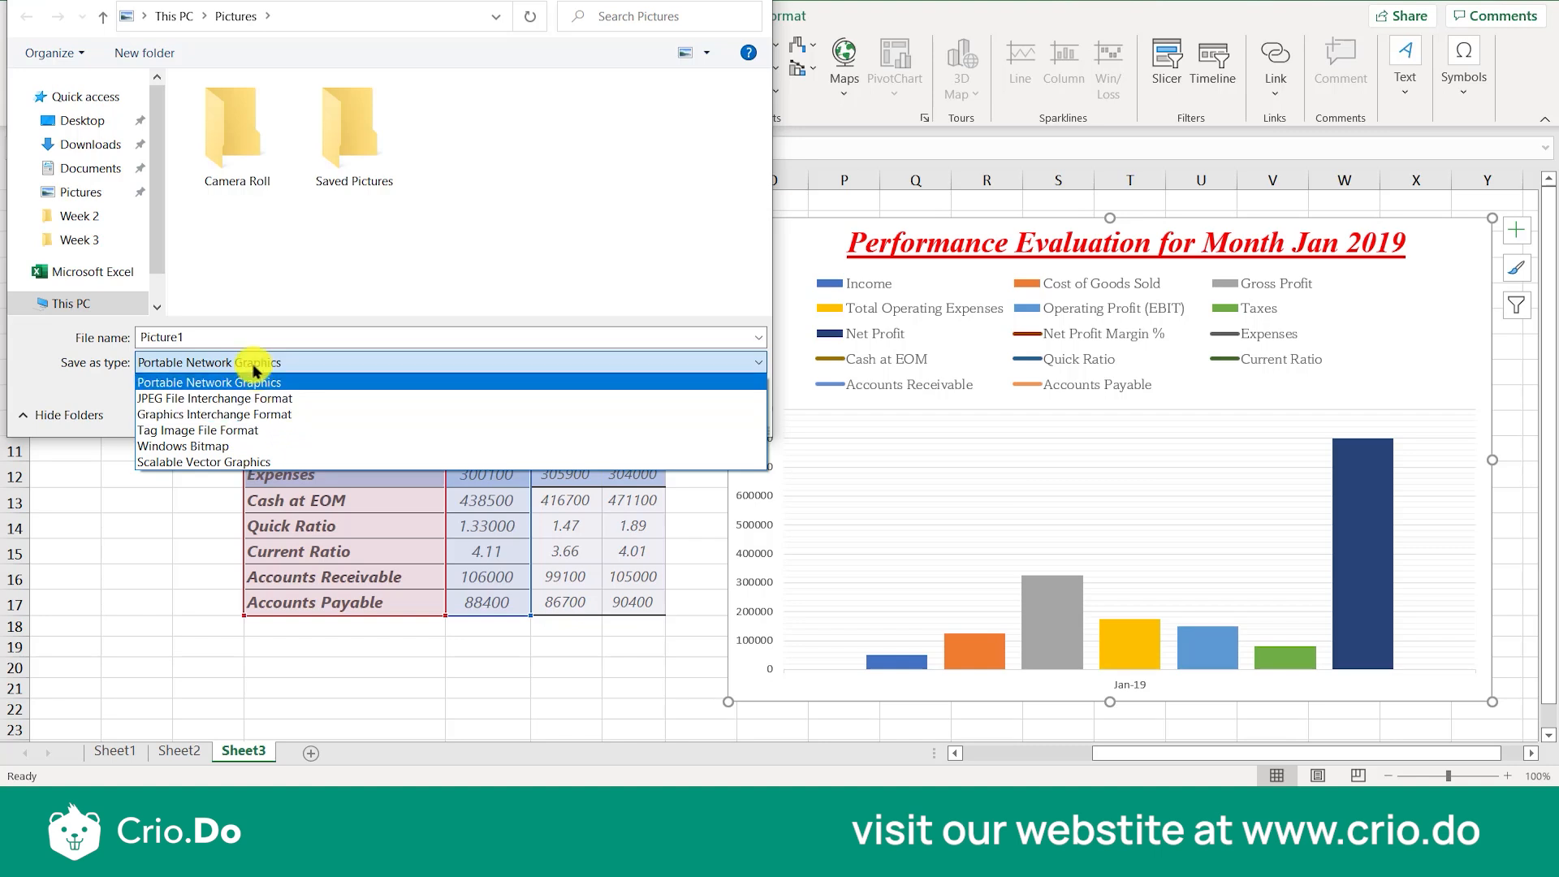
{"action": "left_click", "coordinate": [216, 355]}
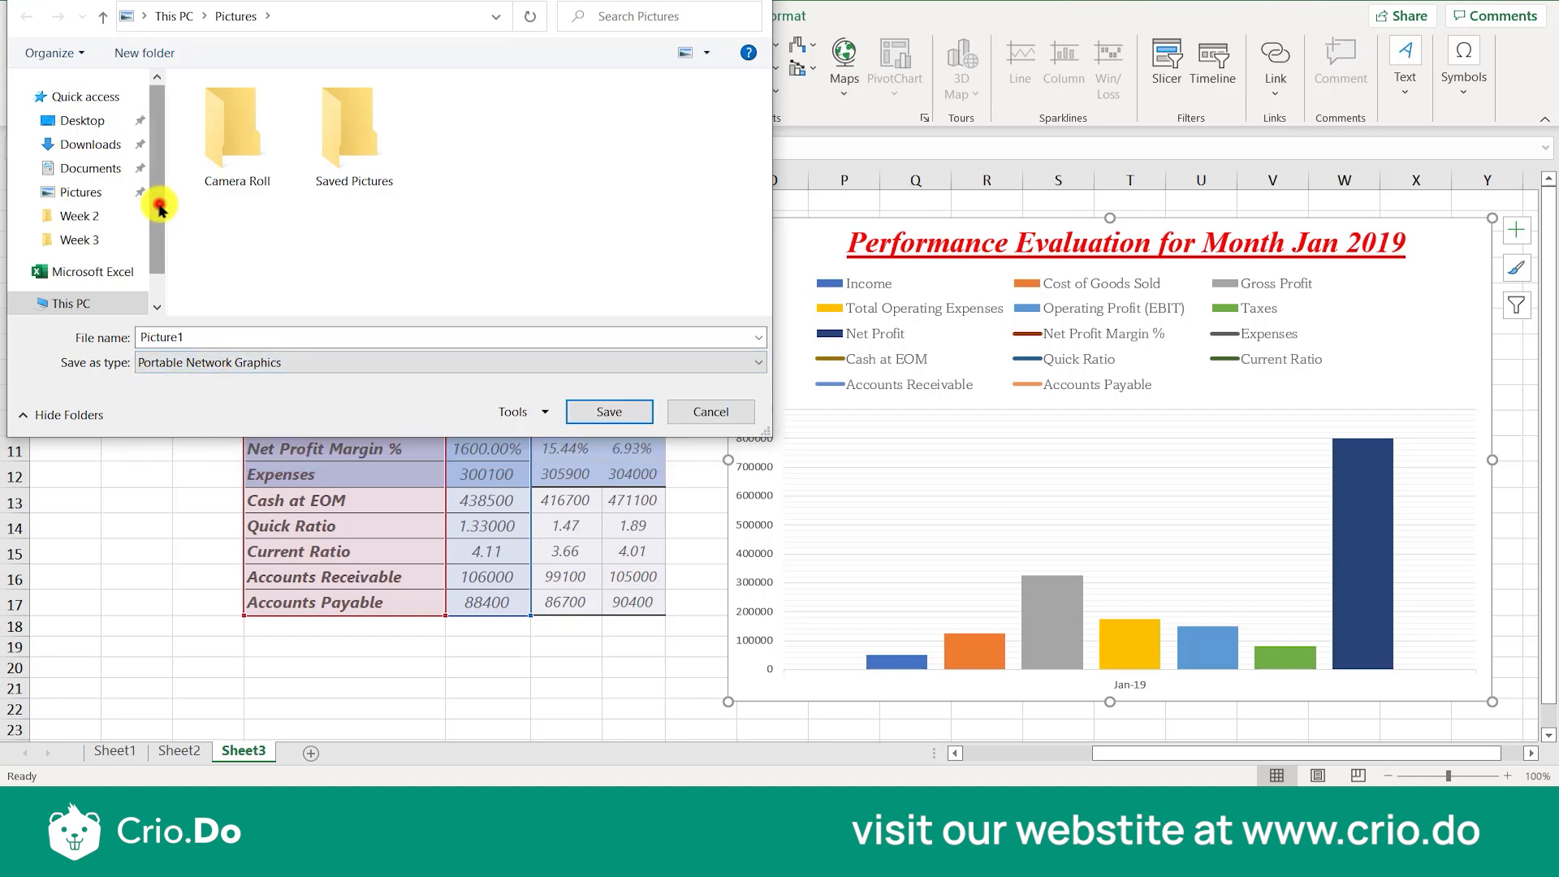
{"action": "left_click", "coordinate": [91, 122]}
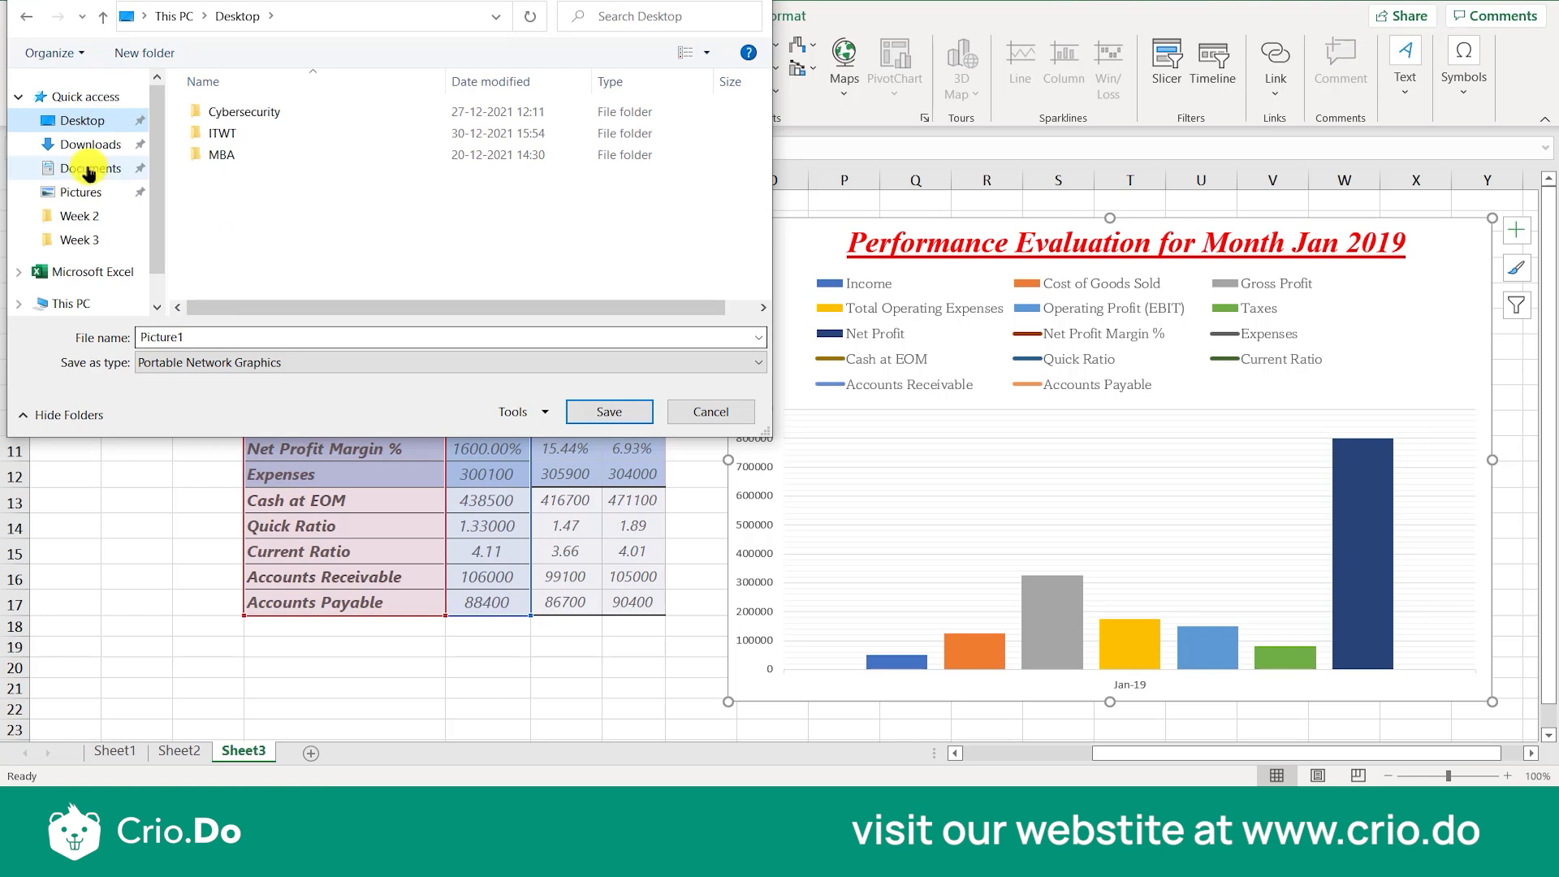
{"action": "double_click", "coordinate": [193, 340]}
{"action": "left_click", "coordinate": [640, 412]}
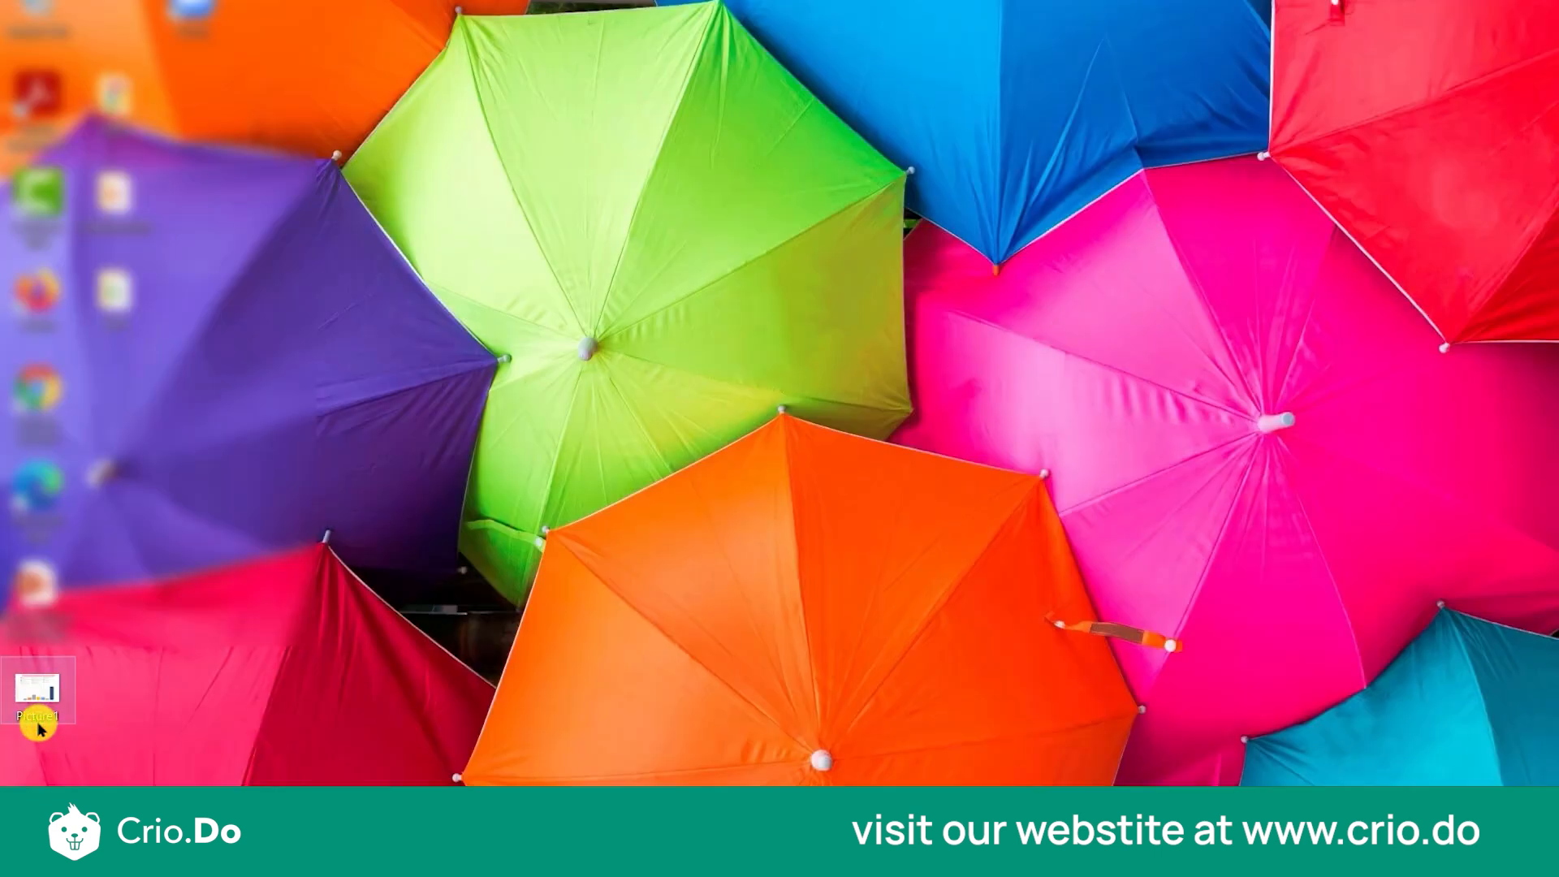
Step: Open the saved chart picture from the desktop and zoom in and out to check it
{"action": "double_click", "coordinate": [38, 726]}
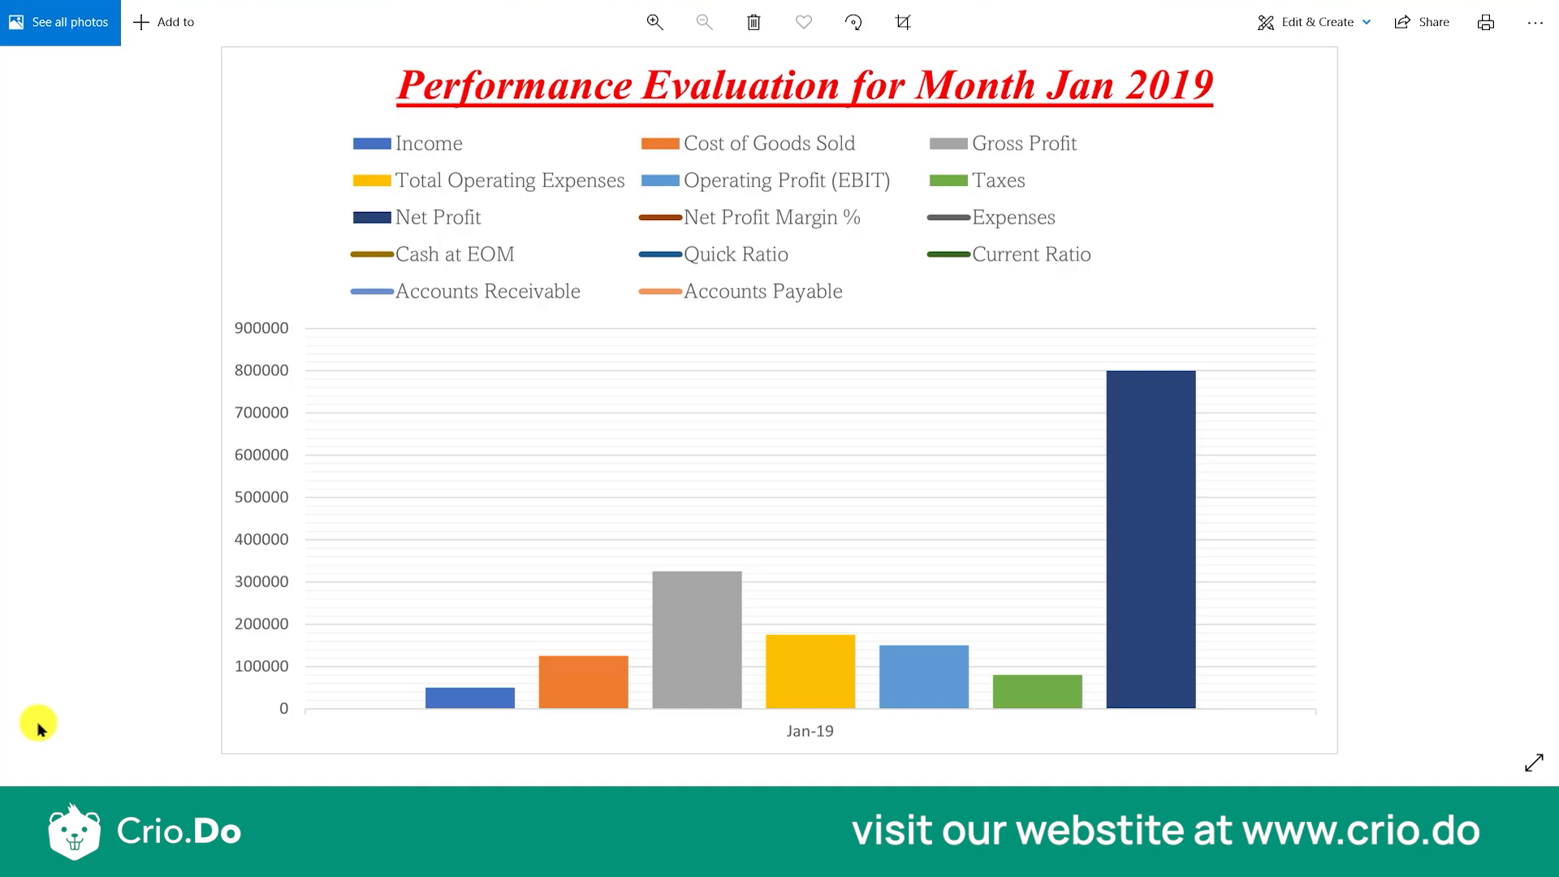
{"action": "double_click", "coordinate": [567, 651]}
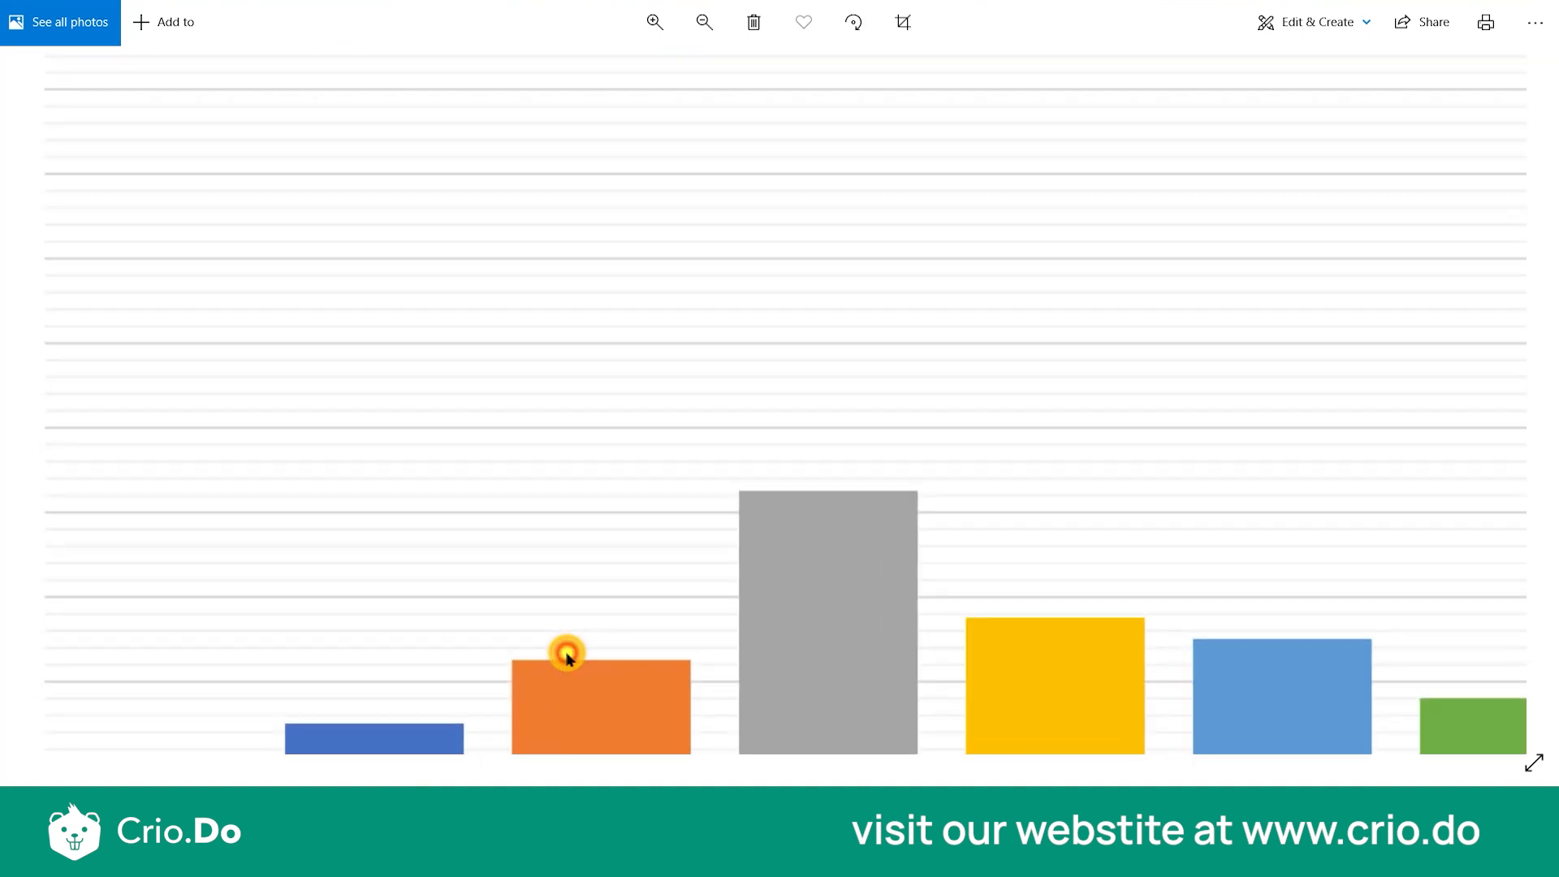
{"action": "double_click", "coordinate": [686, 579]}
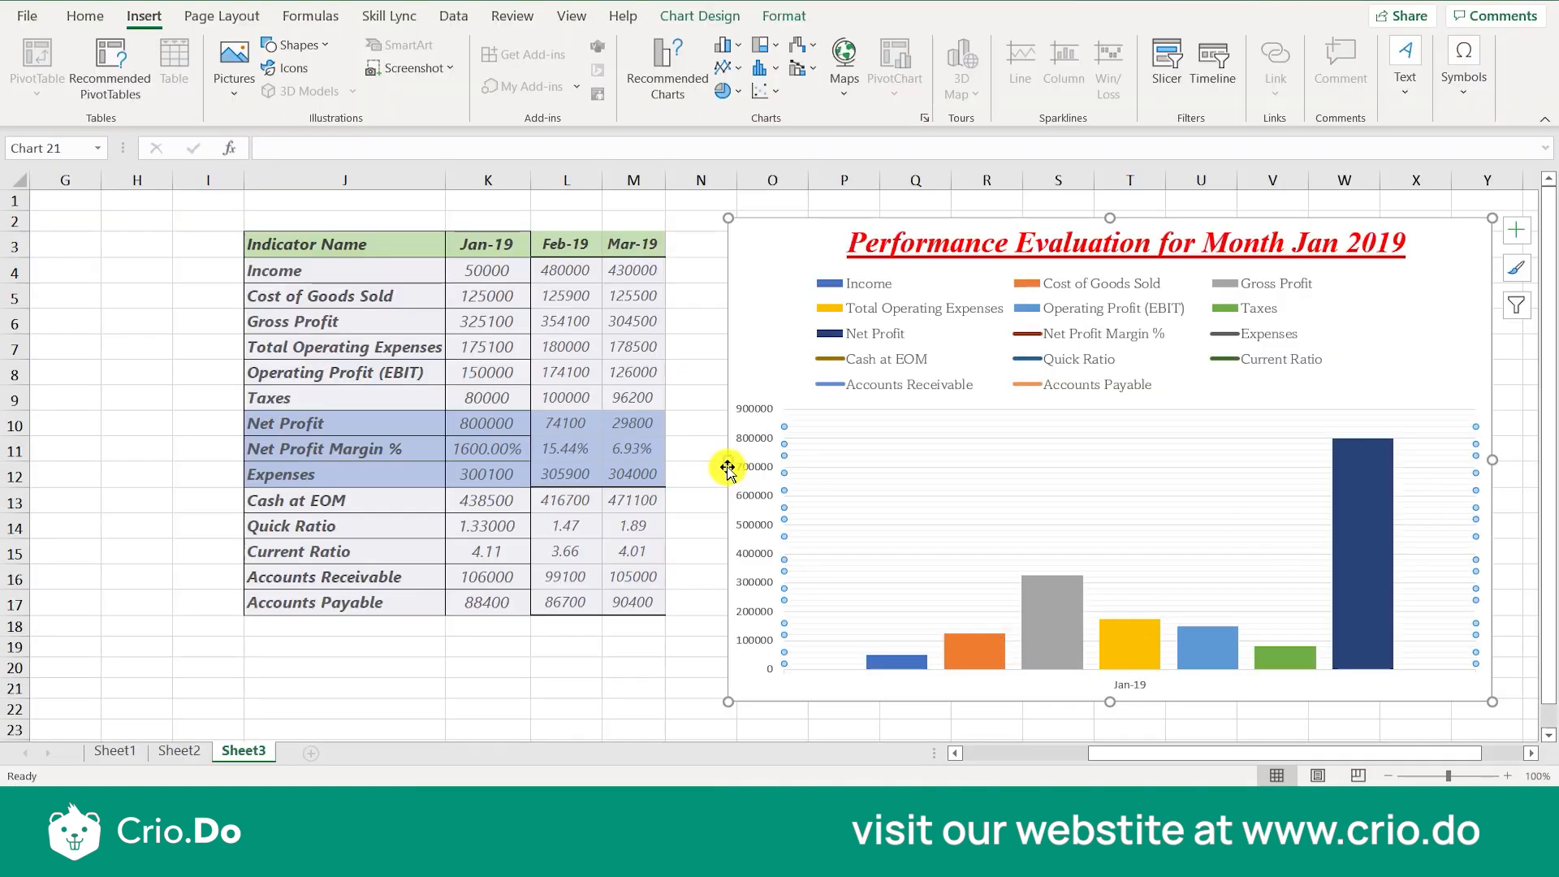
Step: Narrow the chart by bringing its left edge to column O, and check the source cells of its Operating Profit (EBIT) series
{"action": "left_click_drag", "start_coordinate": [727, 460], "coordinate": [789, 484]}
{"action": "left_click", "coordinate": [908, 561]}
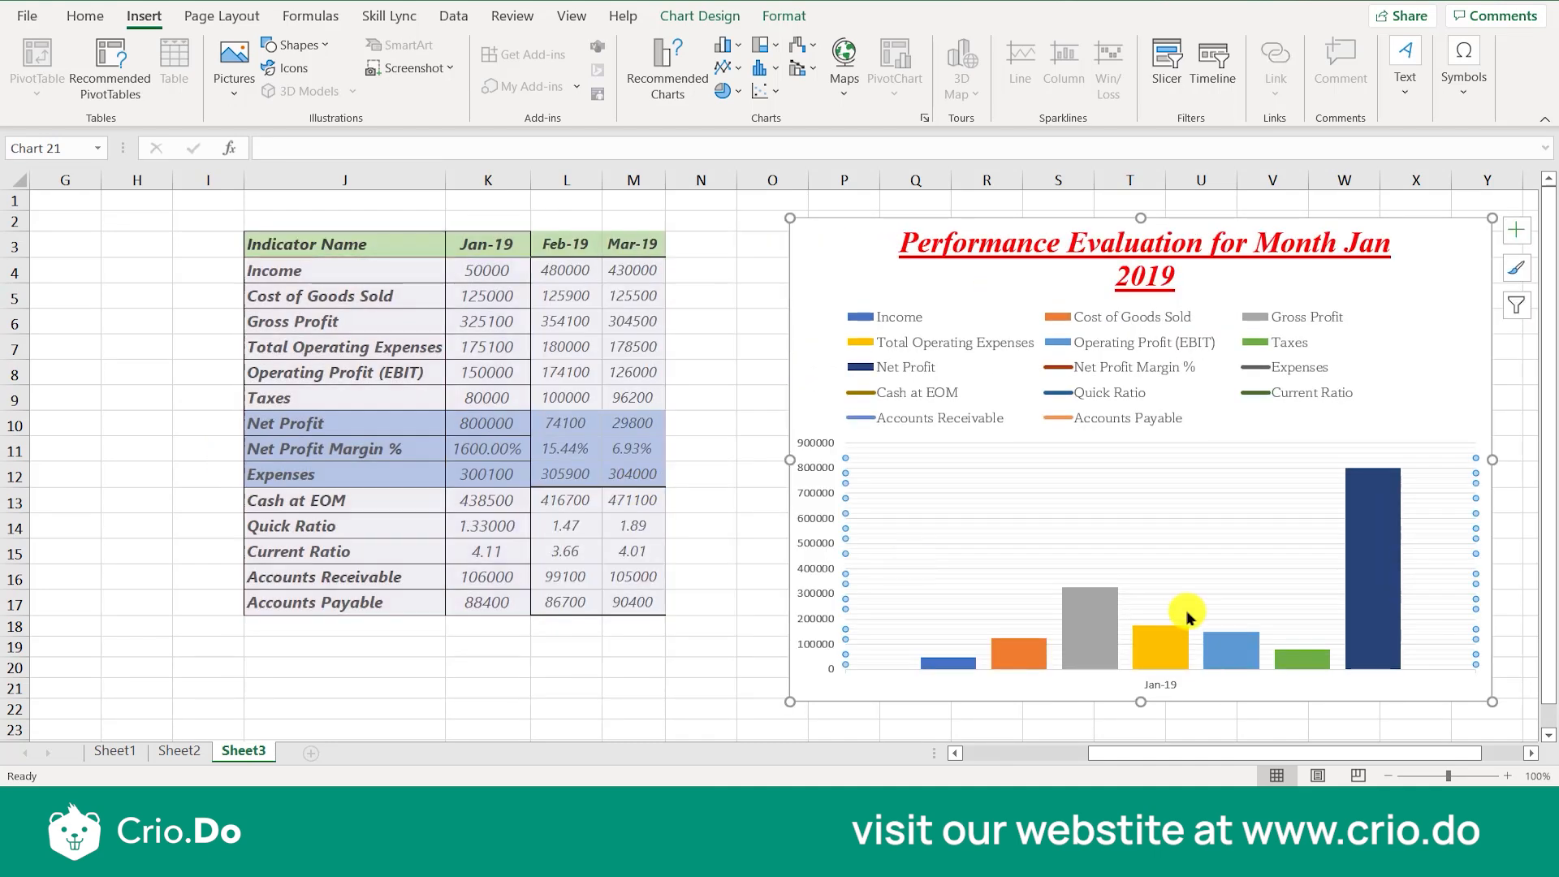
{"action": "left_click", "coordinate": [1299, 651]}
{"action": "left_click", "coordinate": [1206, 650]}
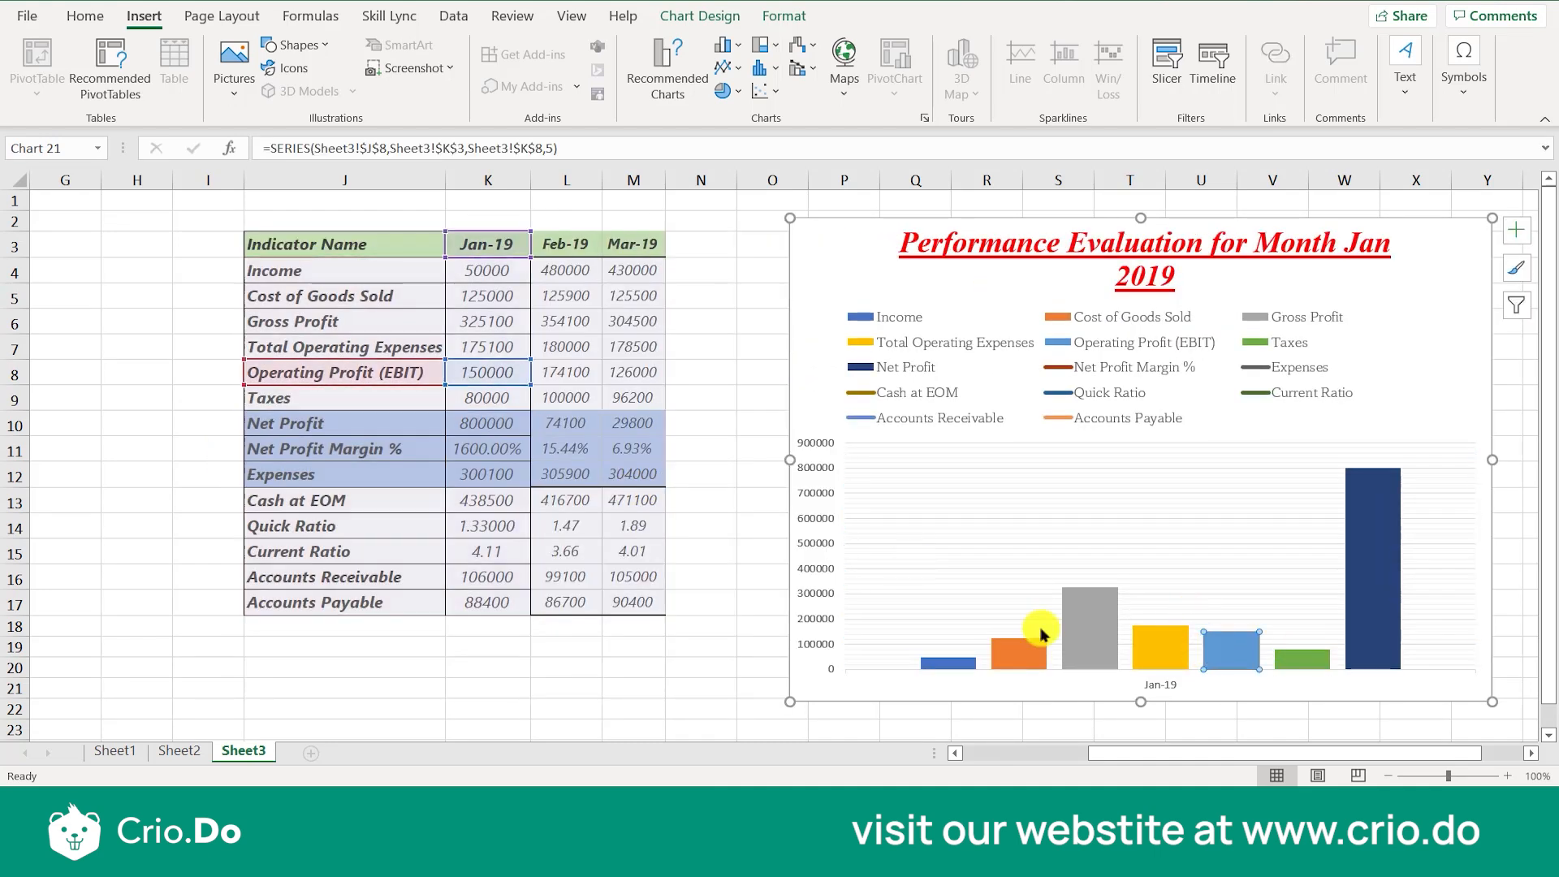
{"action": "left_click", "coordinate": [868, 352]}
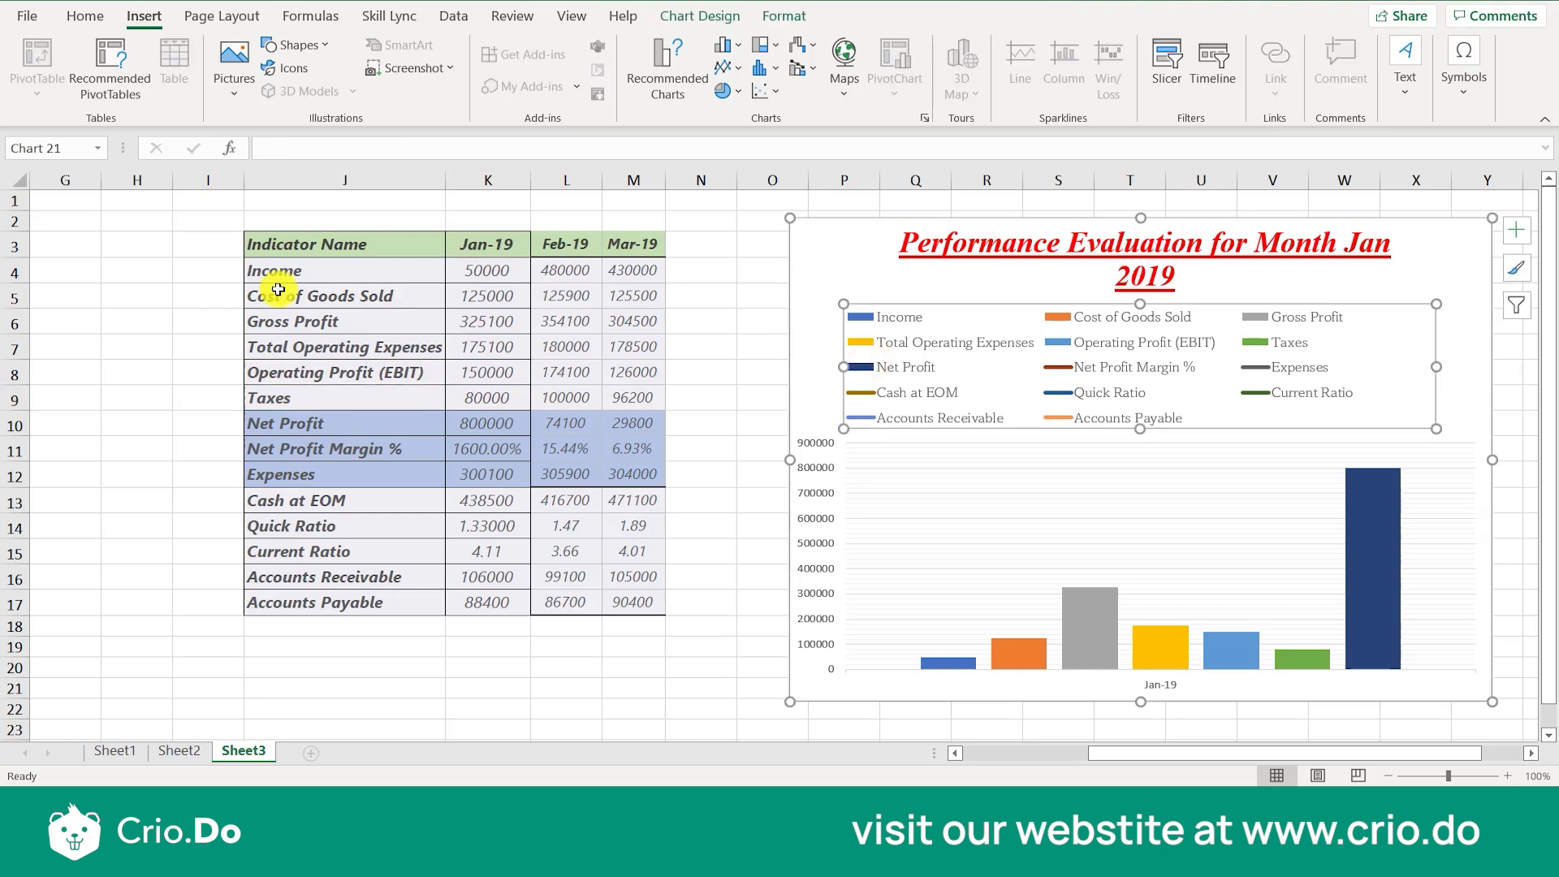
{"action": "left_click", "coordinate": [815, 281]}
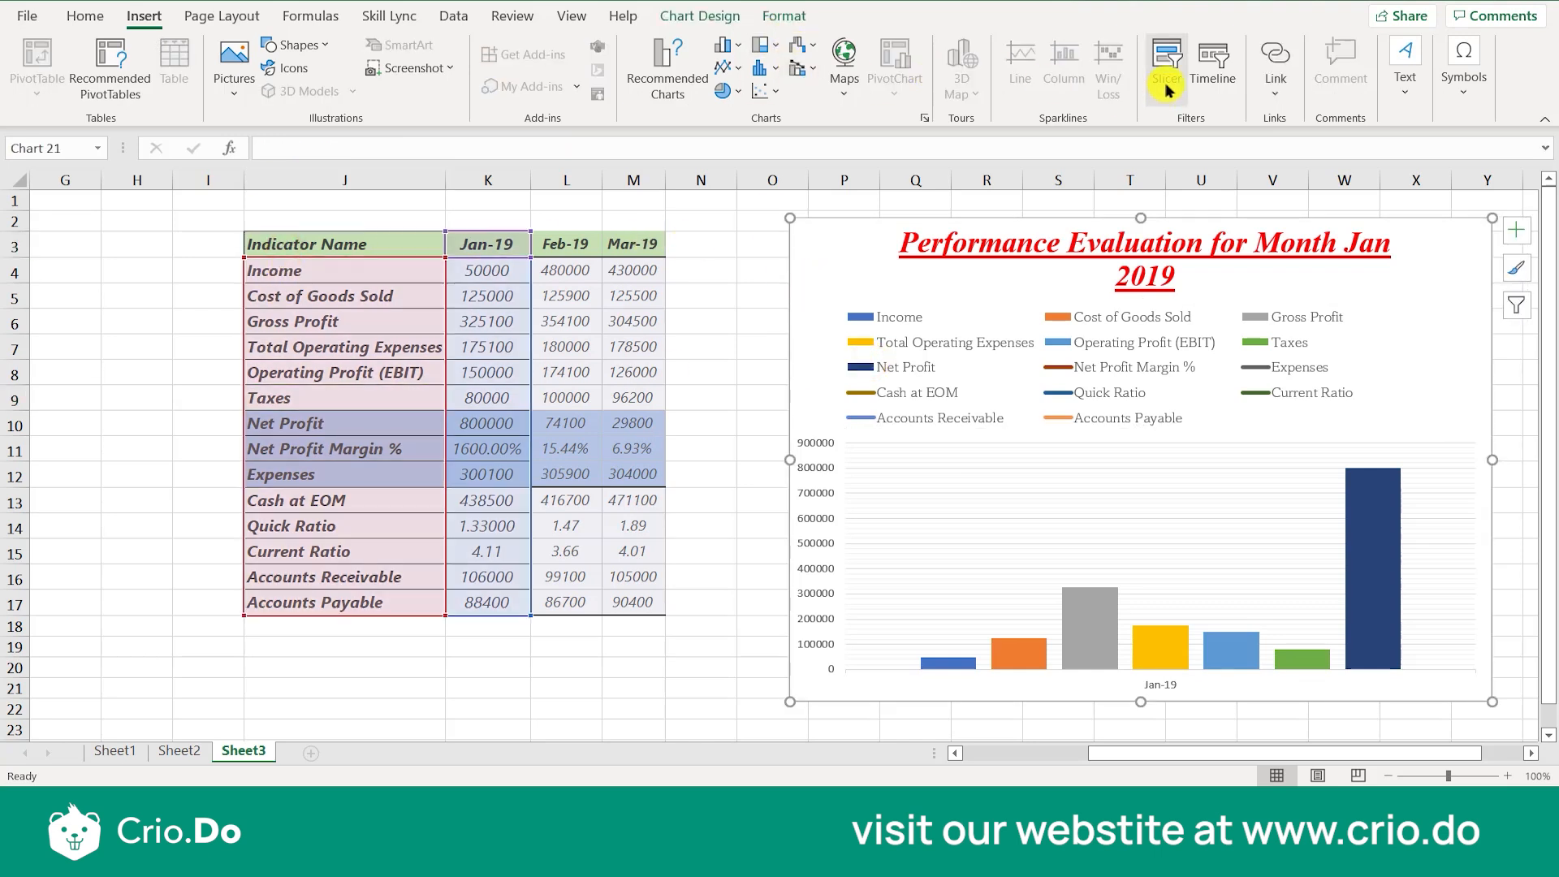
Step: Open the chart's data source selection and exclude the Operating Profit (EBIT), Taxes and Net Profit series
{"action": "right_click", "coordinate": [901, 295]}
{"action": "left_click", "coordinate": [946, 453]}
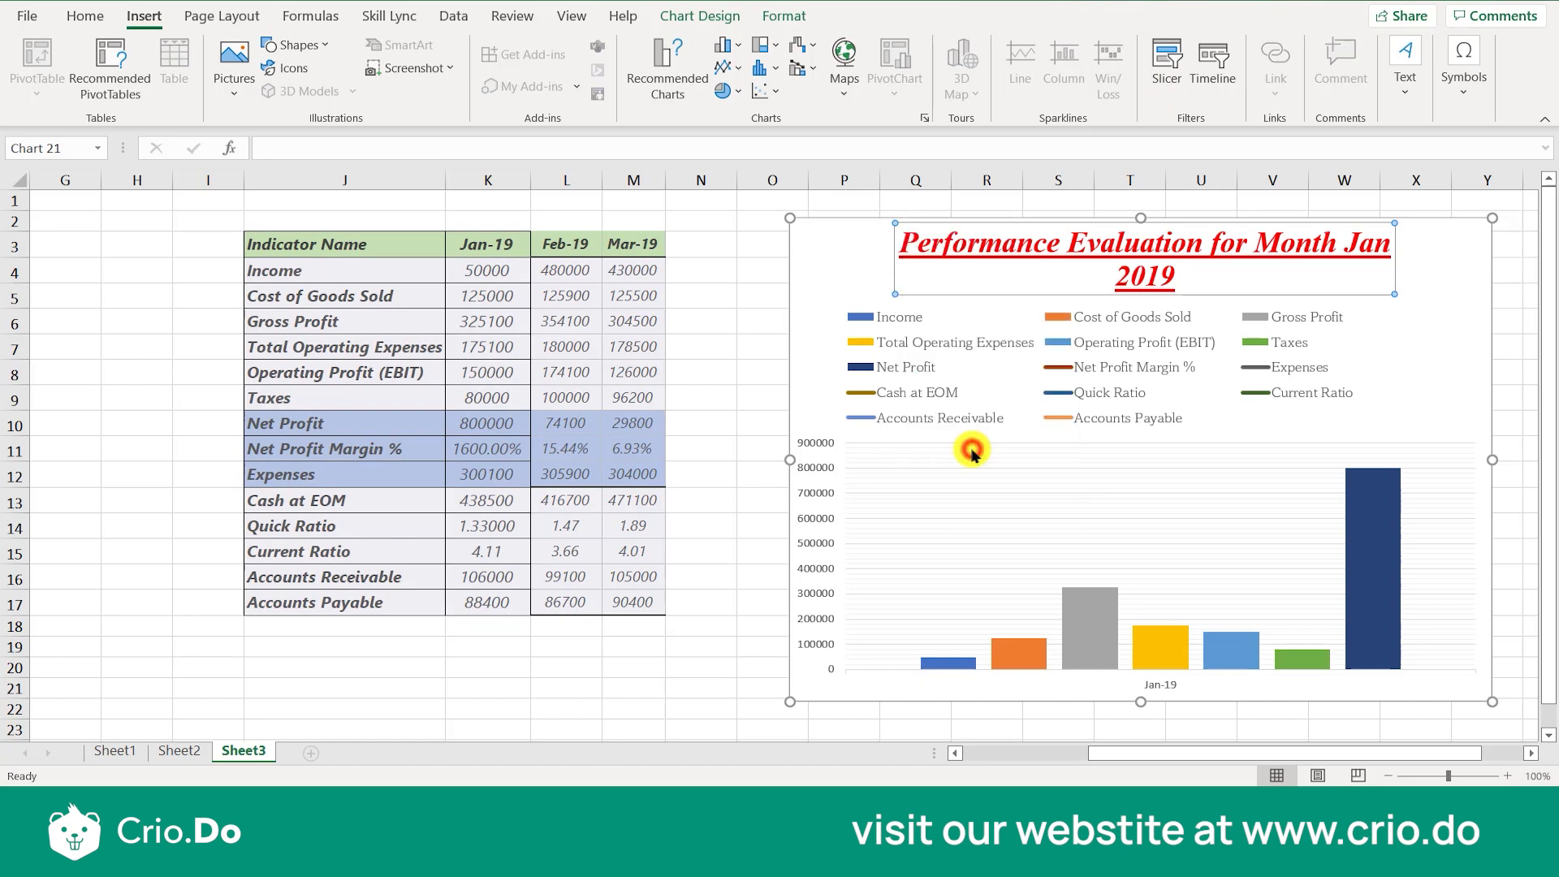
{"action": "mouse_move", "coordinate": [984, 393]}
{"action": "left_mouse_down"}
{"action": "mouse_move", "coordinate": [989, 458]}
{"action": "mouse_move", "coordinate": [983, 392]}
{"action": "left_mouse_up"}
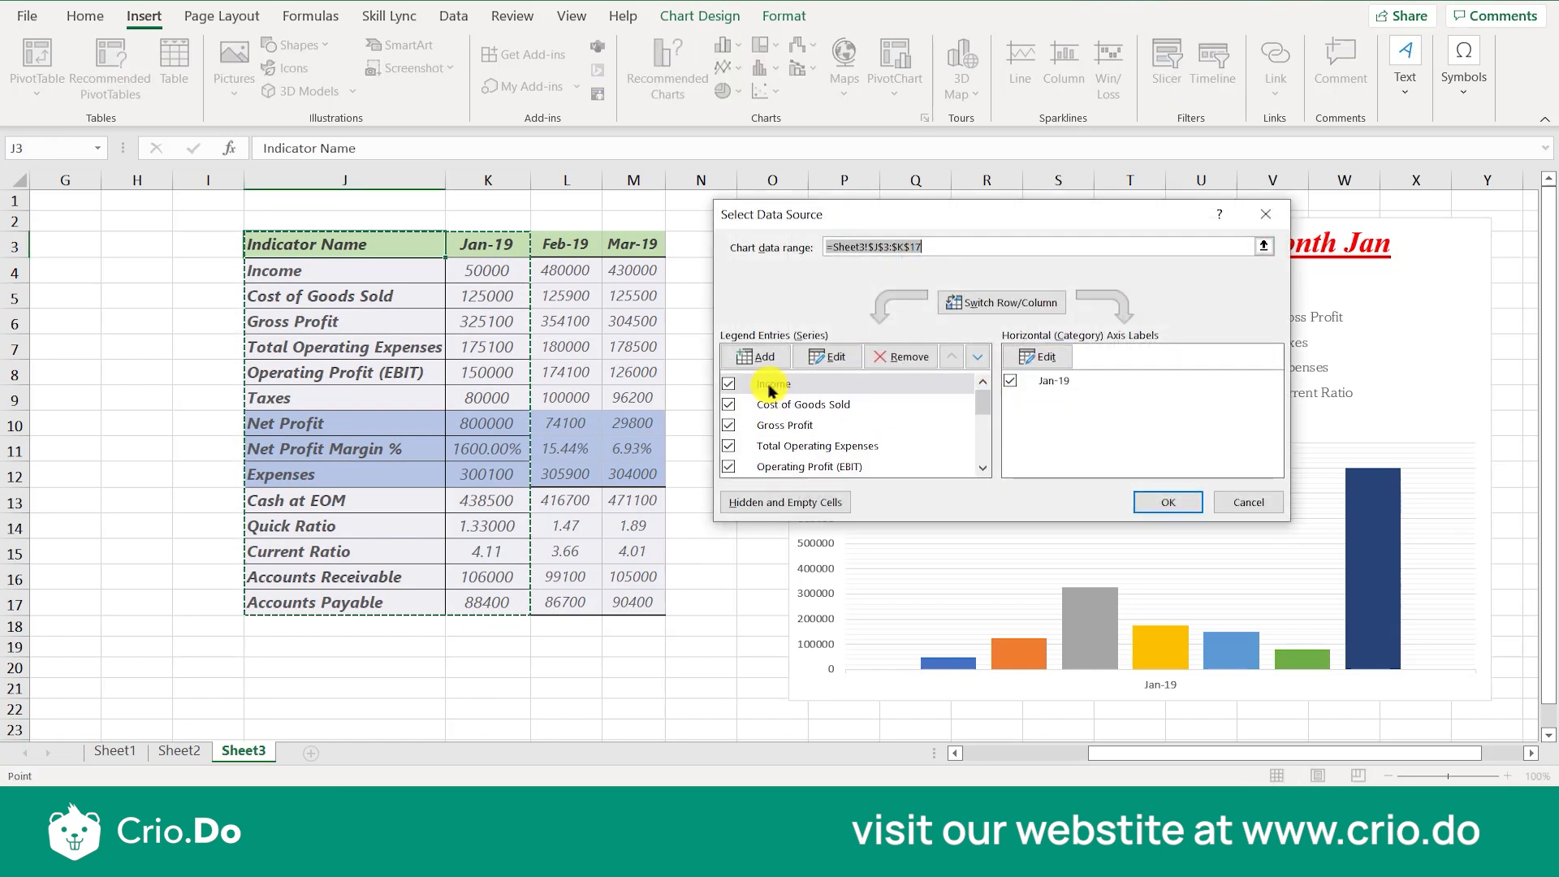
{"action": "left_click", "coordinate": [778, 463]}
{"action": "left_click", "coordinate": [729, 467]}
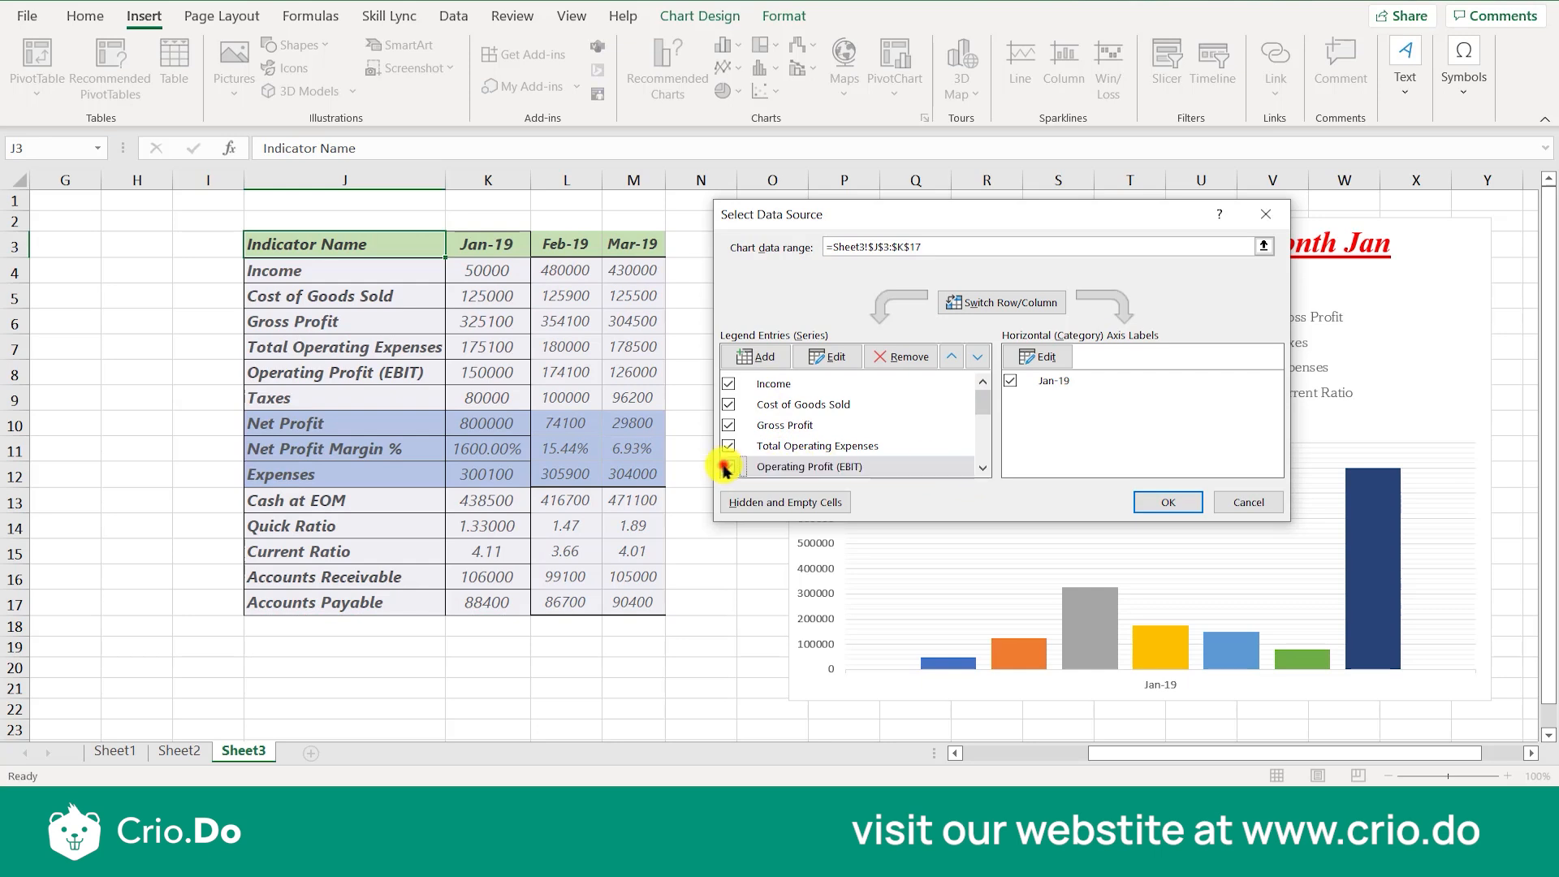
{"action": "left_click", "coordinate": [983, 469]}
{"action": "left_click", "coordinate": [983, 468]}
{"action": "left_click", "coordinate": [768, 454]}
{"action": "left_click", "coordinate": [730, 456]}
{"action": "left_click", "coordinate": [731, 472]}
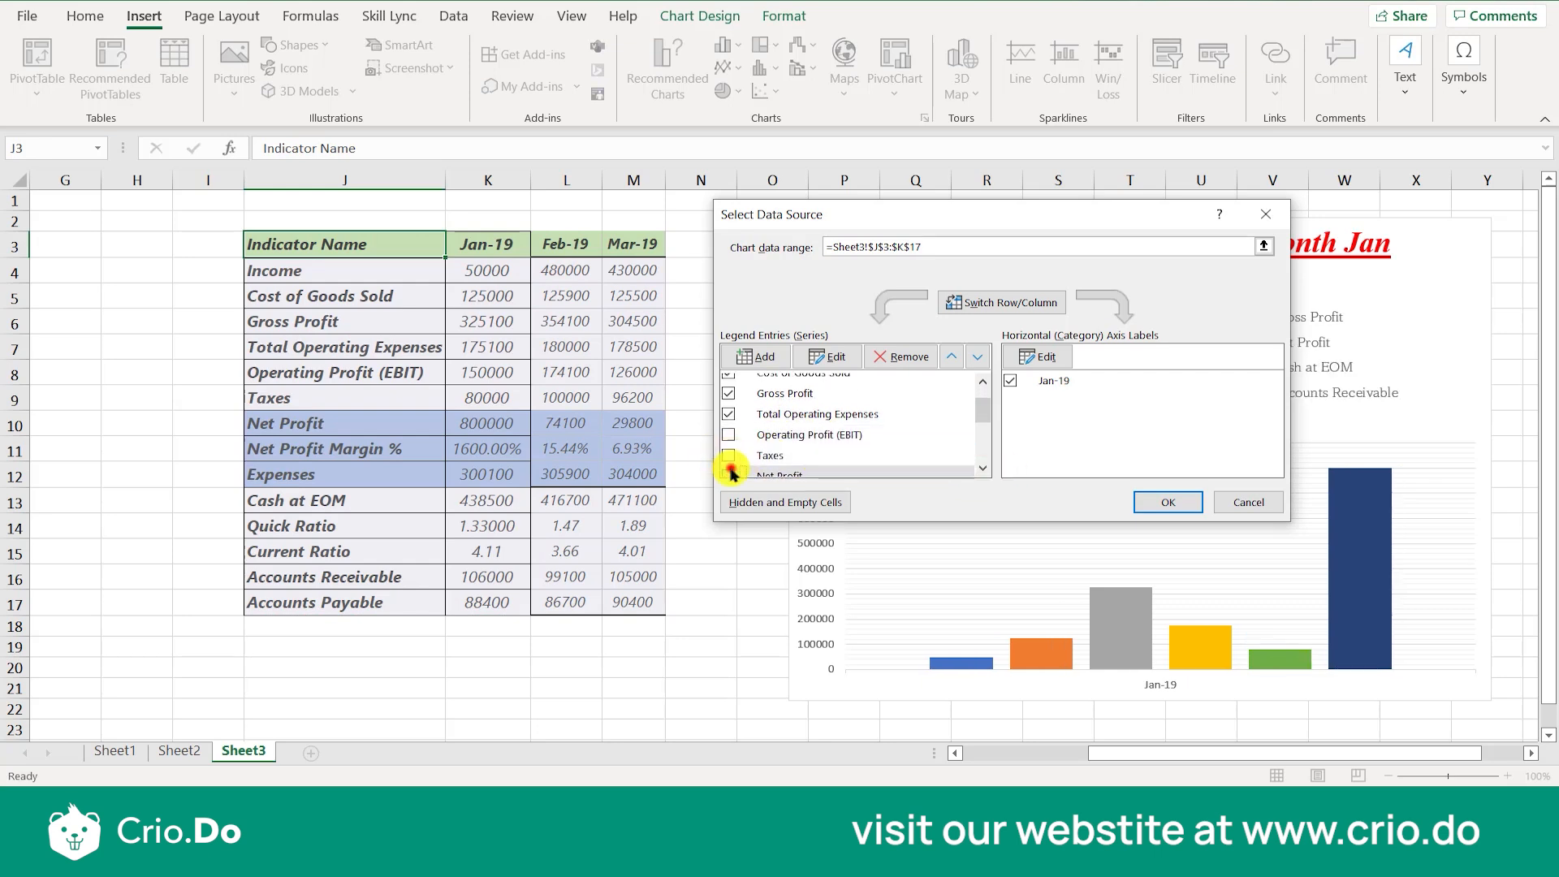
Step: Exclude the Net Profit Margin %, Expenses and Cash at EOM series from the chart's data source
{"action": "left_click", "coordinate": [982, 469]}
{"action": "left_click", "coordinate": [728, 466]}
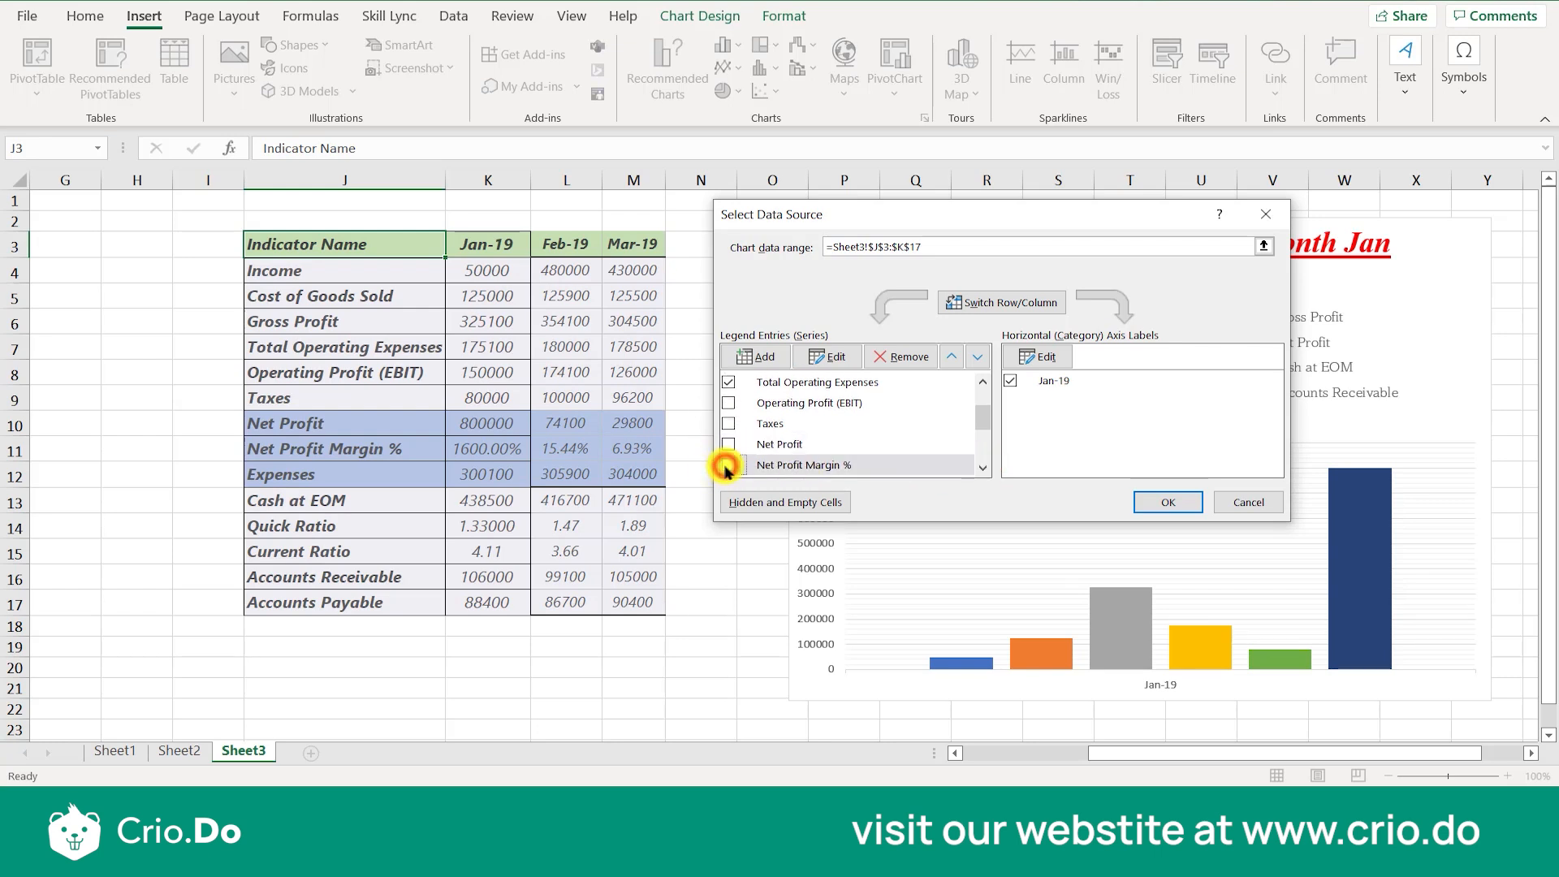
{"action": "left_click", "coordinate": [982, 467]}
{"action": "left_click", "coordinate": [983, 468]}
{"action": "left_click", "coordinate": [729, 418]}
{"action": "left_click", "coordinate": [729, 437]}
{"action": "left_click", "coordinate": [729, 417]}
{"action": "left_click", "coordinate": [729, 458]}
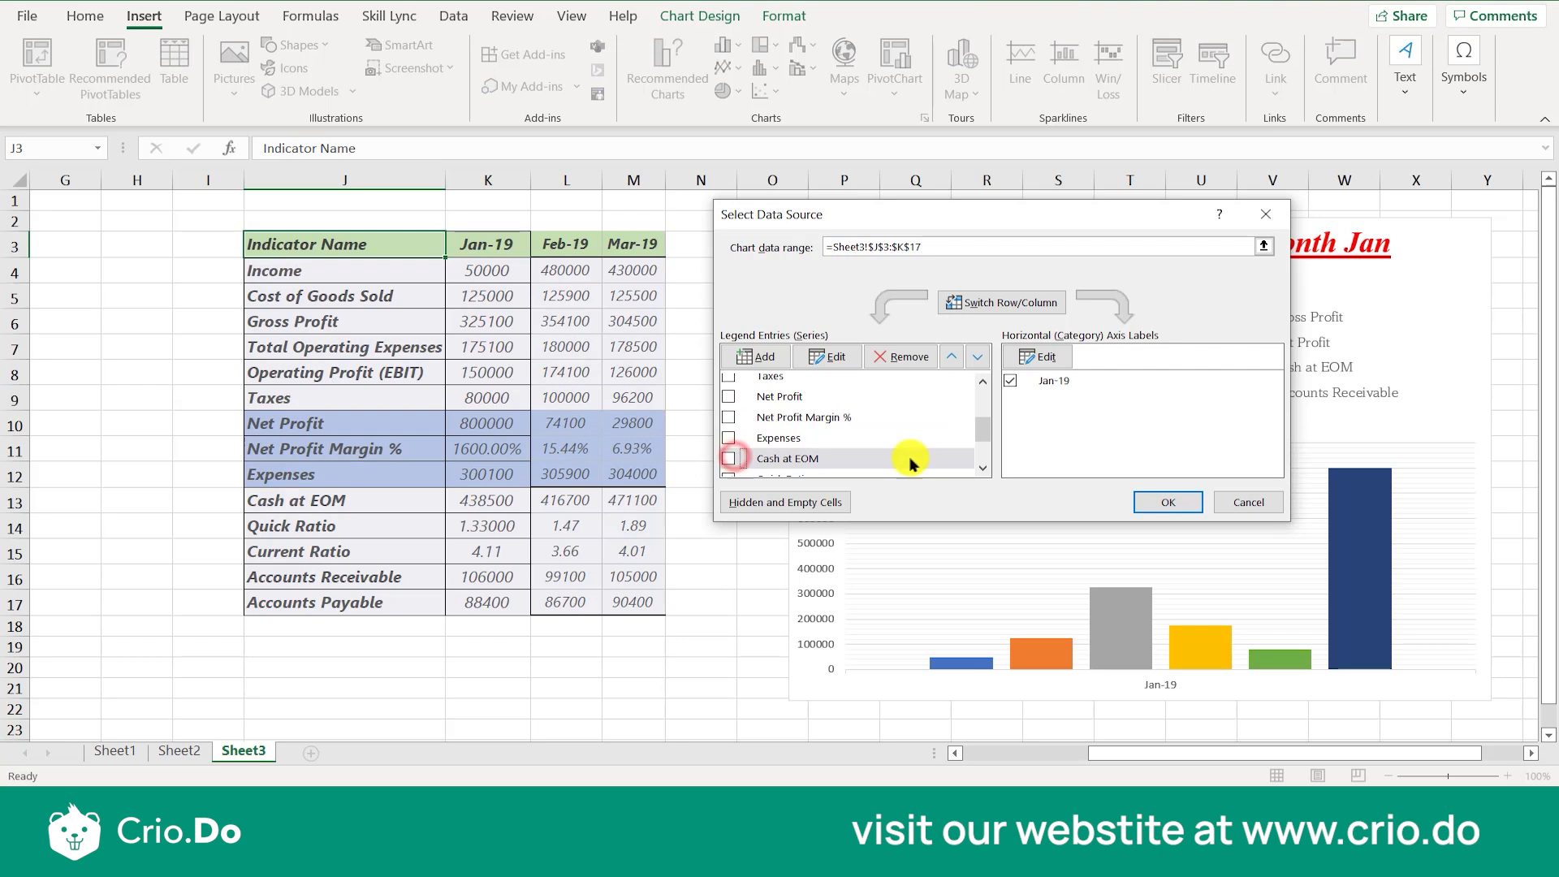
Step: Exclude Quick Ratio, Current Ratio, Accounts Receivable and Accounts Payable from the chart's series and apply the selection
{"action": "left_click", "coordinate": [982, 469]}
{"action": "left_click", "coordinate": [982, 469]}
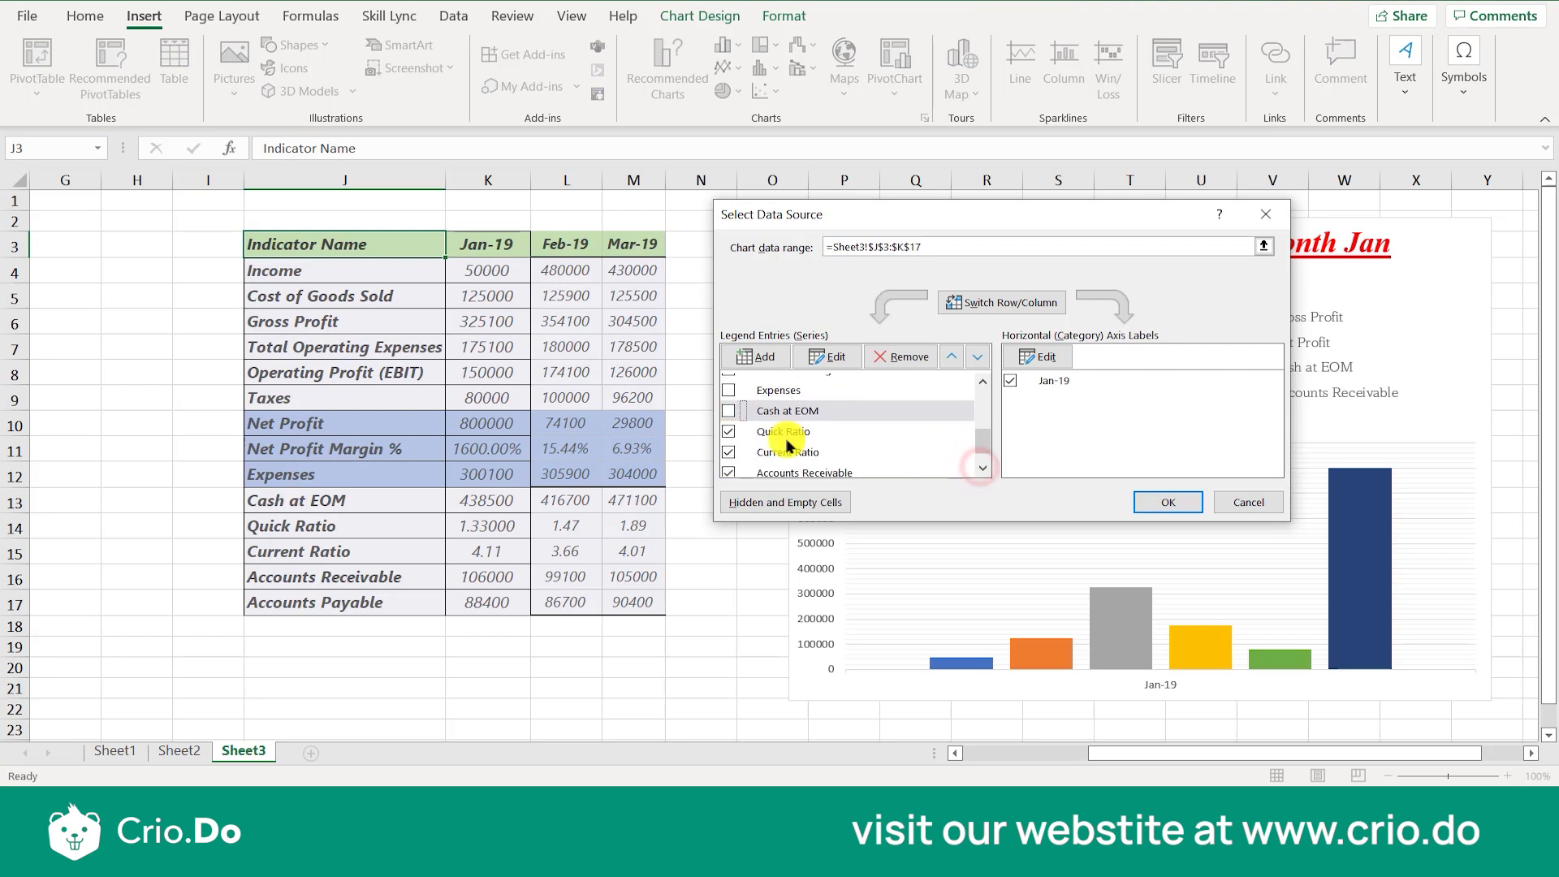
{"action": "left_click", "coordinate": [729, 432]}
{"action": "left_click", "coordinate": [728, 451]}
{"action": "left_click", "coordinate": [728, 473]}
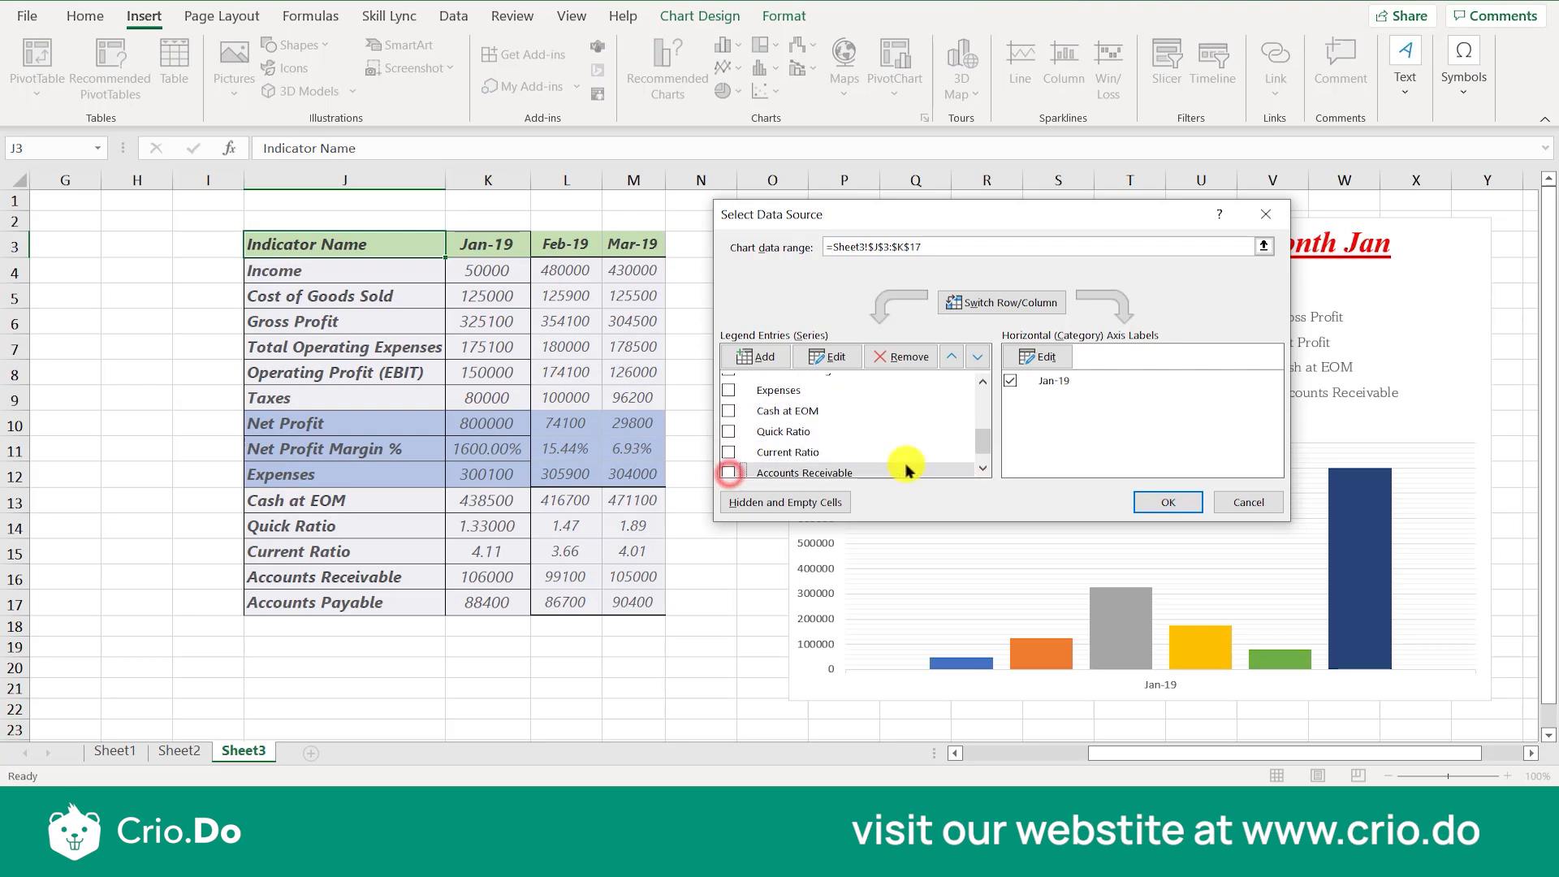
{"action": "left_click", "coordinate": [982, 469]}
{"action": "left_click", "coordinate": [728, 466]}
{"action": "left_click", "coordinate": [1154, 500]}
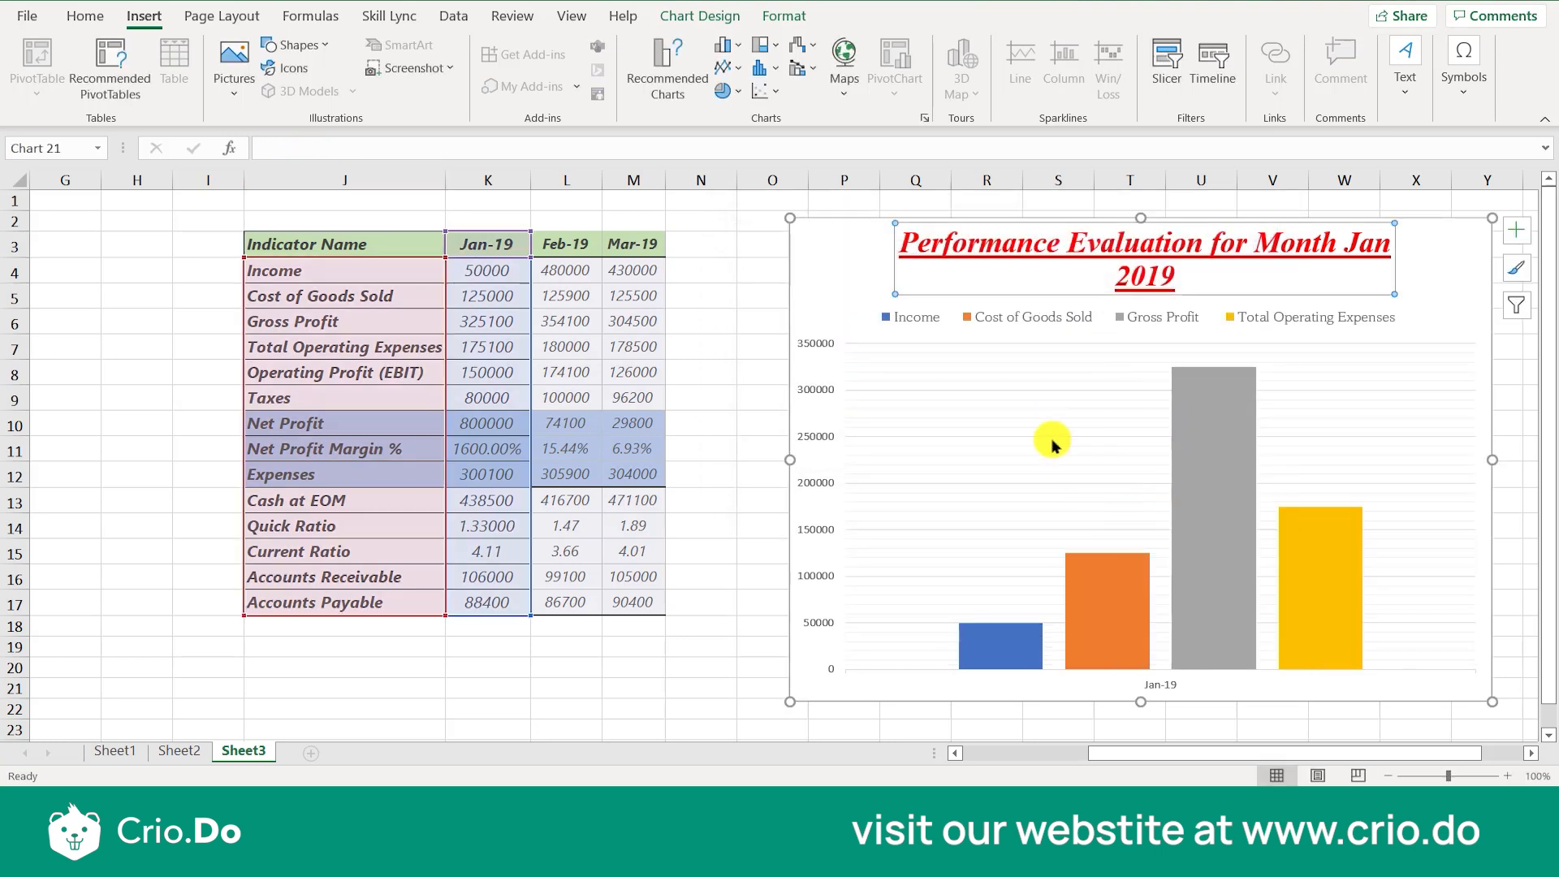
Step: Open the chart type settings for a custom combination and set the Income series to Stacked Line with Markers
{"action": "right_click", "coordinate": [862, 461]}
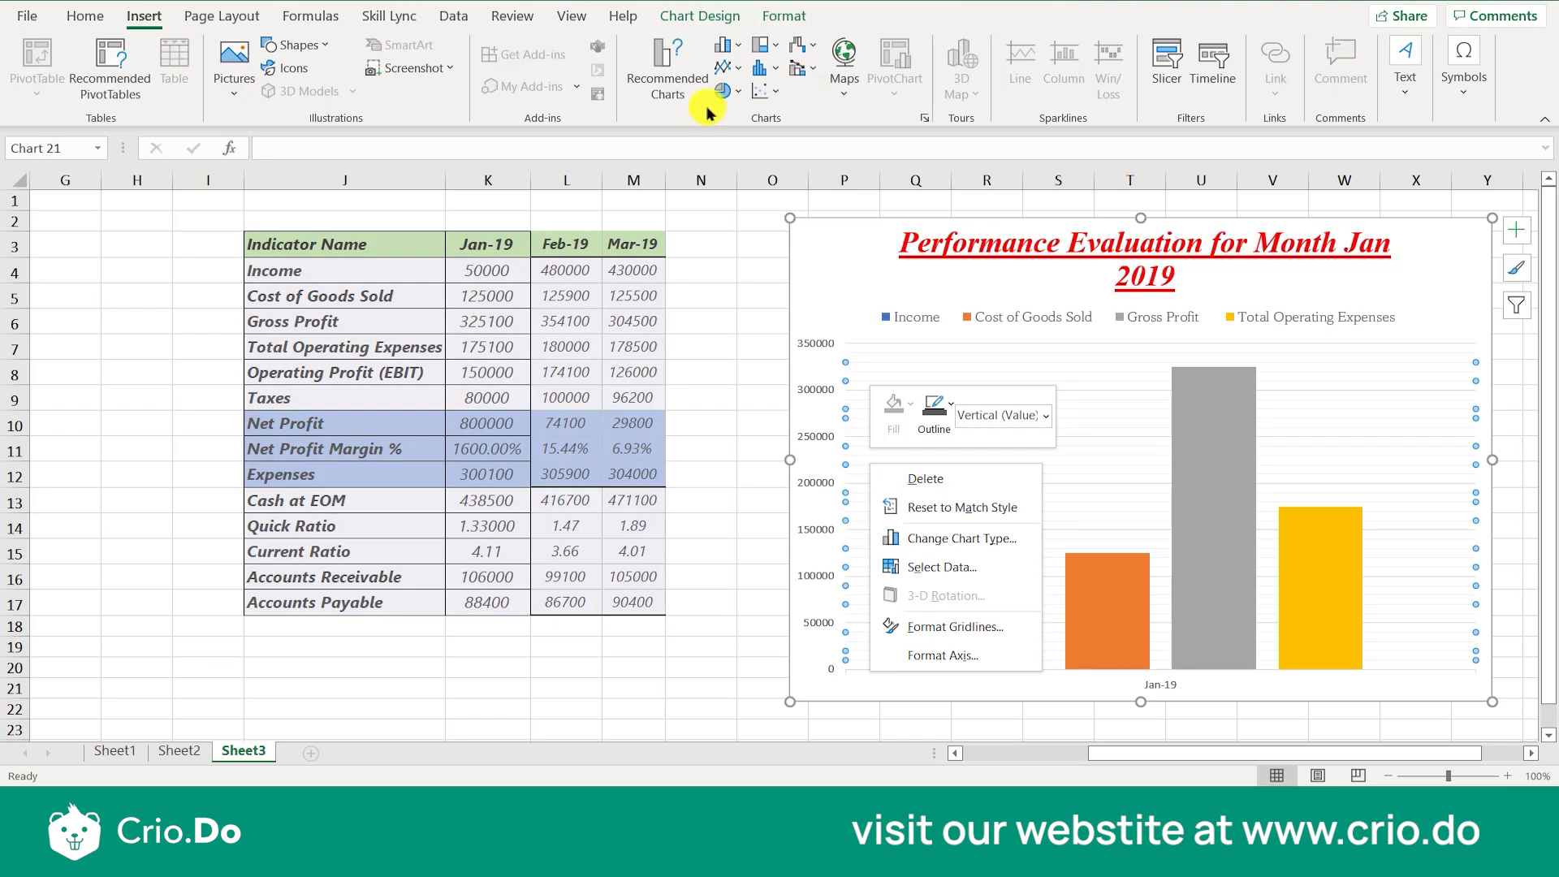
{"action": "left_click", "coordinate": [782, 355]}
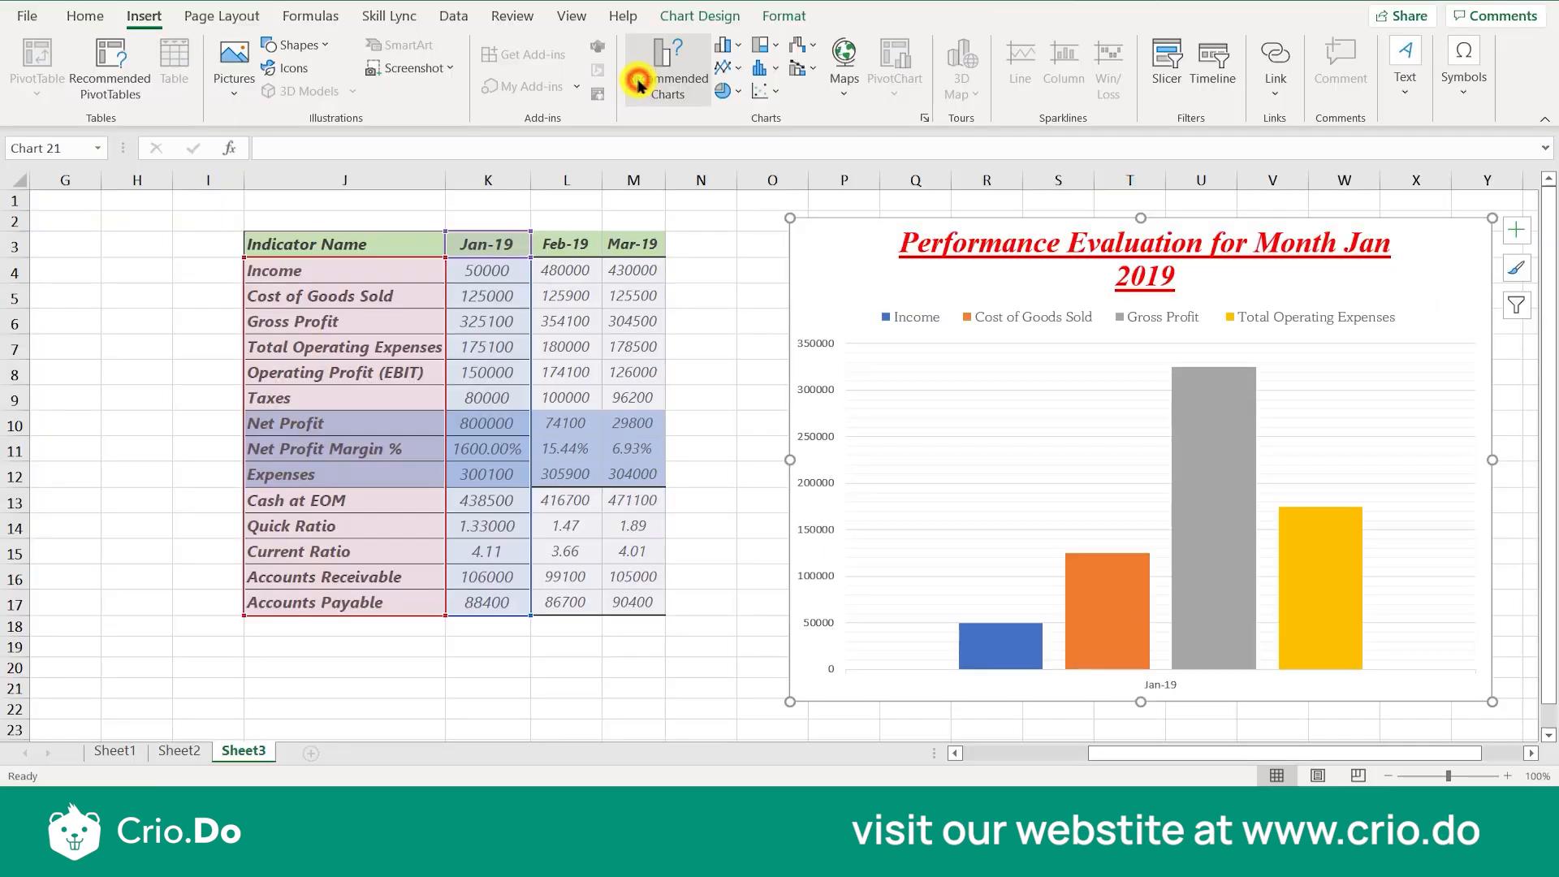
{"action": "left_click", "coordinate": [646, 81]}
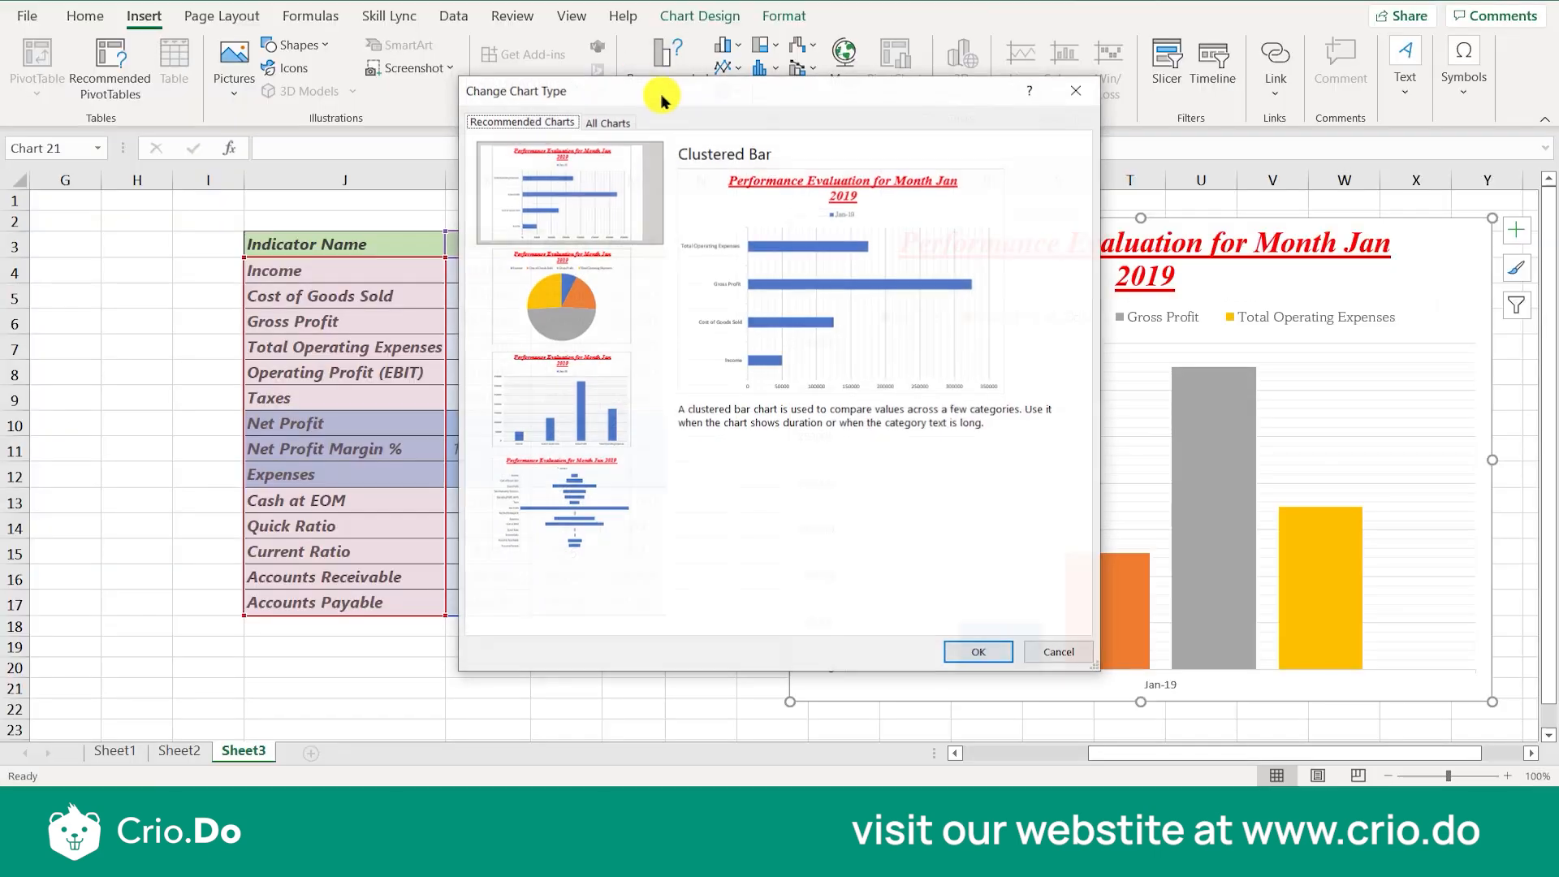
{"action": "left_click", "coordinate": [607, 122]}
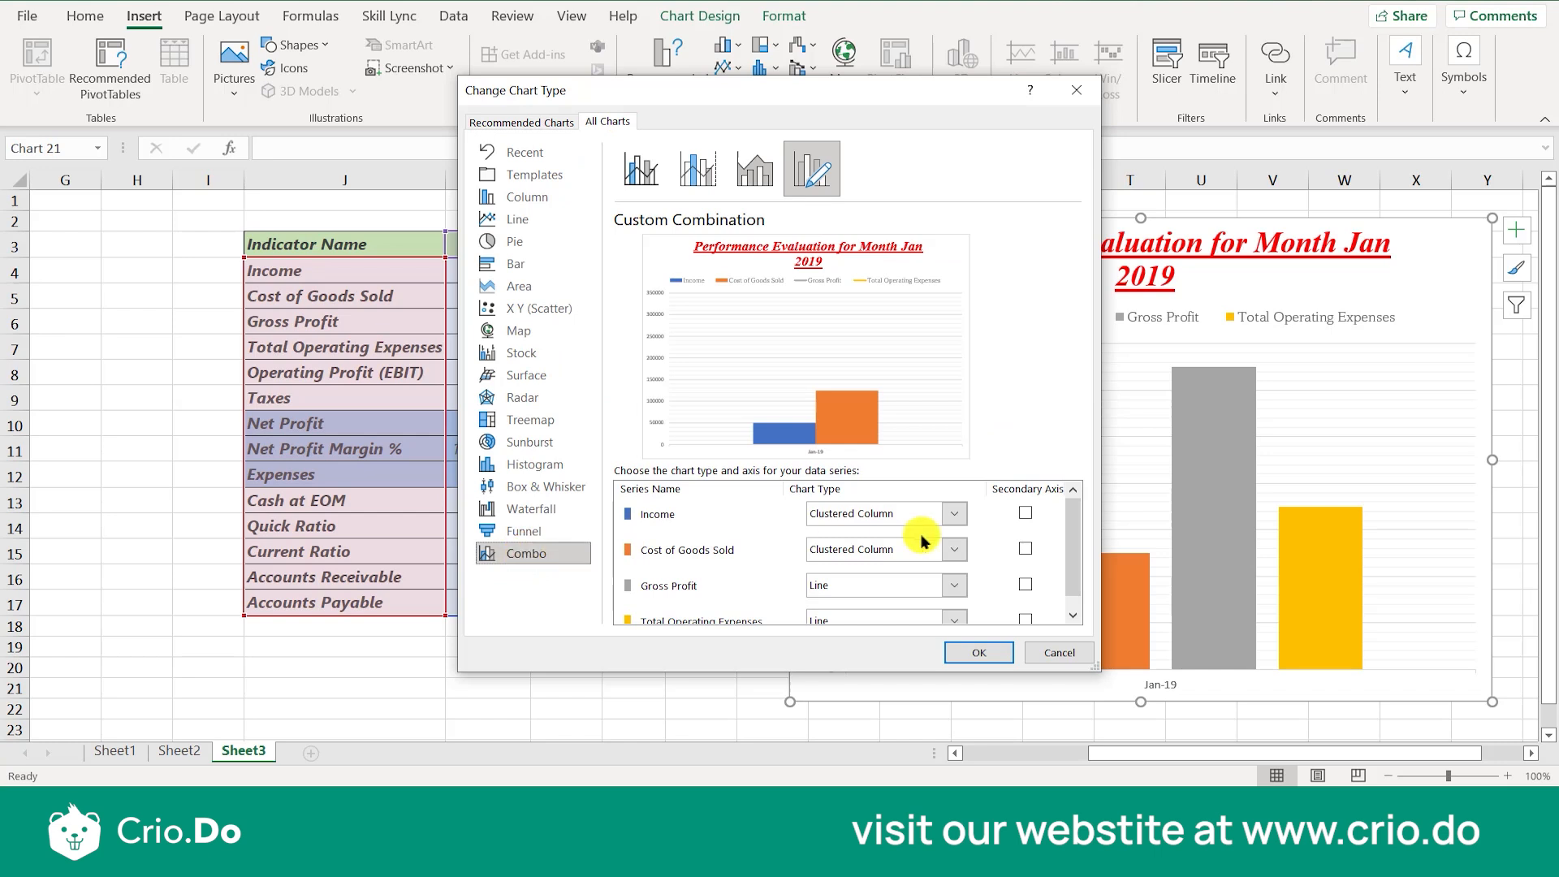
{"action": "left_click", "coordinate": [1075, 534]}
{"action": "left_click_drag", "start_coordinate": [1077, 547], "coordinate": [1068, 428]}
{"action": "left_click", "coordinate": [954, 515]}
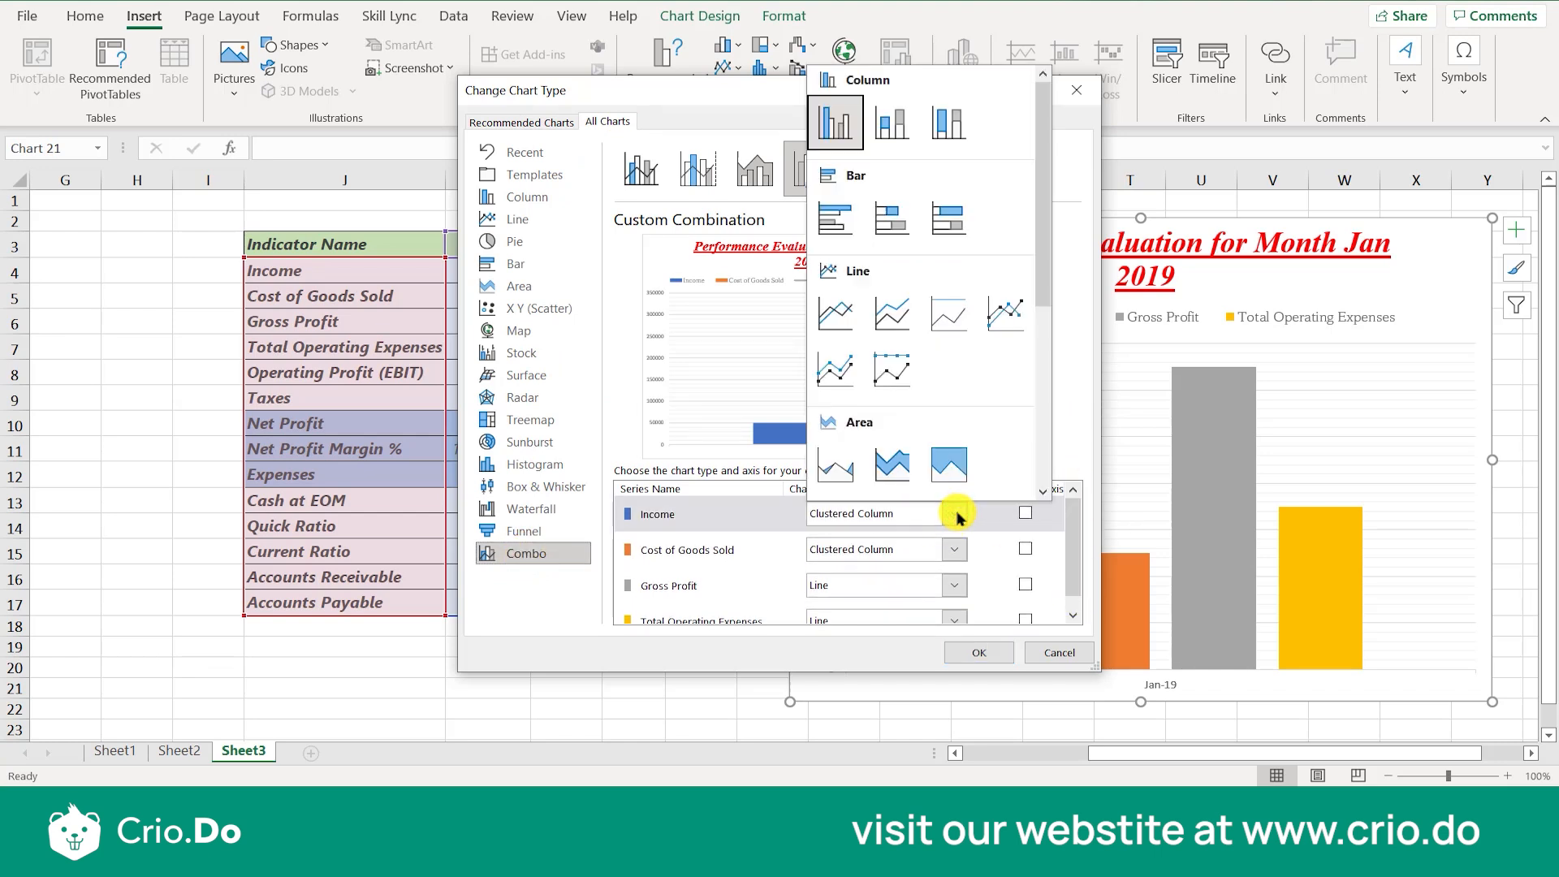
{"action": "left_click", "coordinate": [838, 378]}
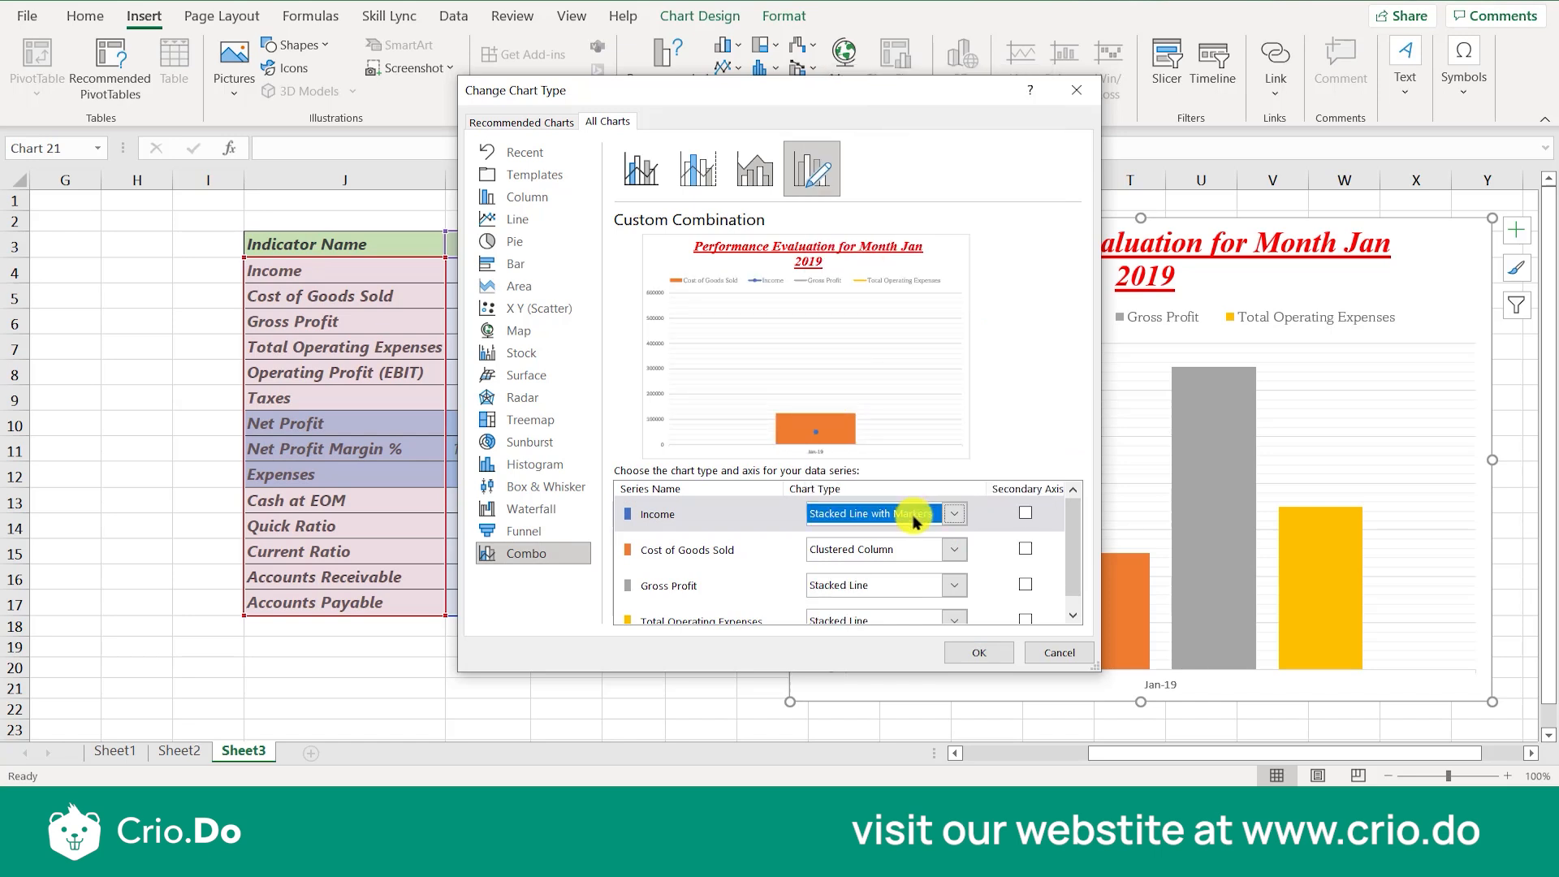
Step: Set the Cost of Goods Sold series to Stacked Area in the custom combination and select the Income series
{"action": "left_click", "coordinate": [954, 549]}
{"action": "left_click", "coordinate": [893, 500]}
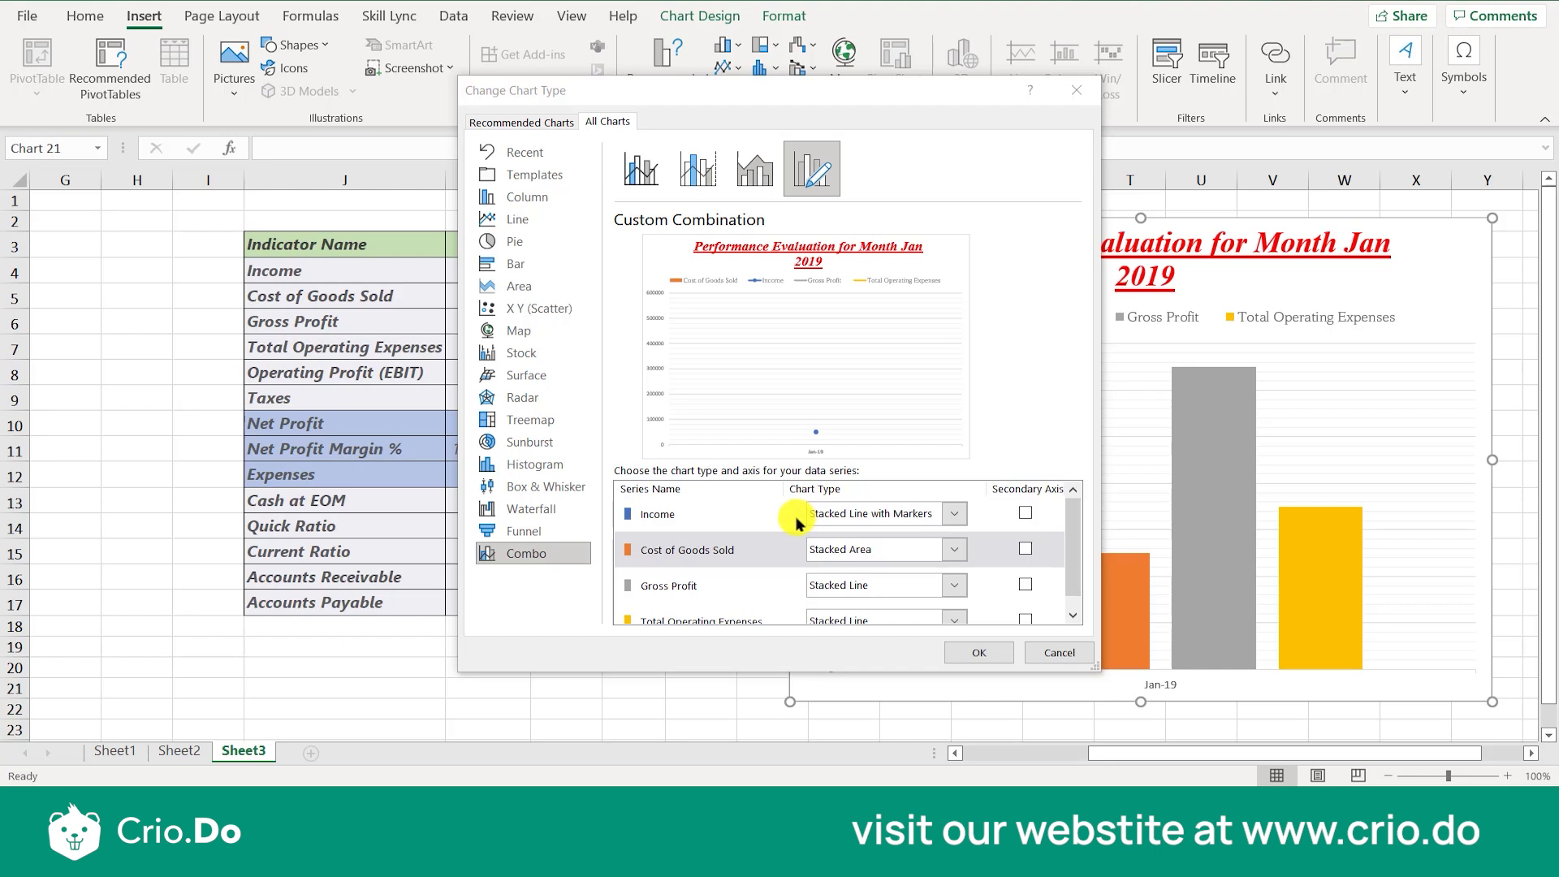
{"action": "left_click", "coordinate": [674, 514]}
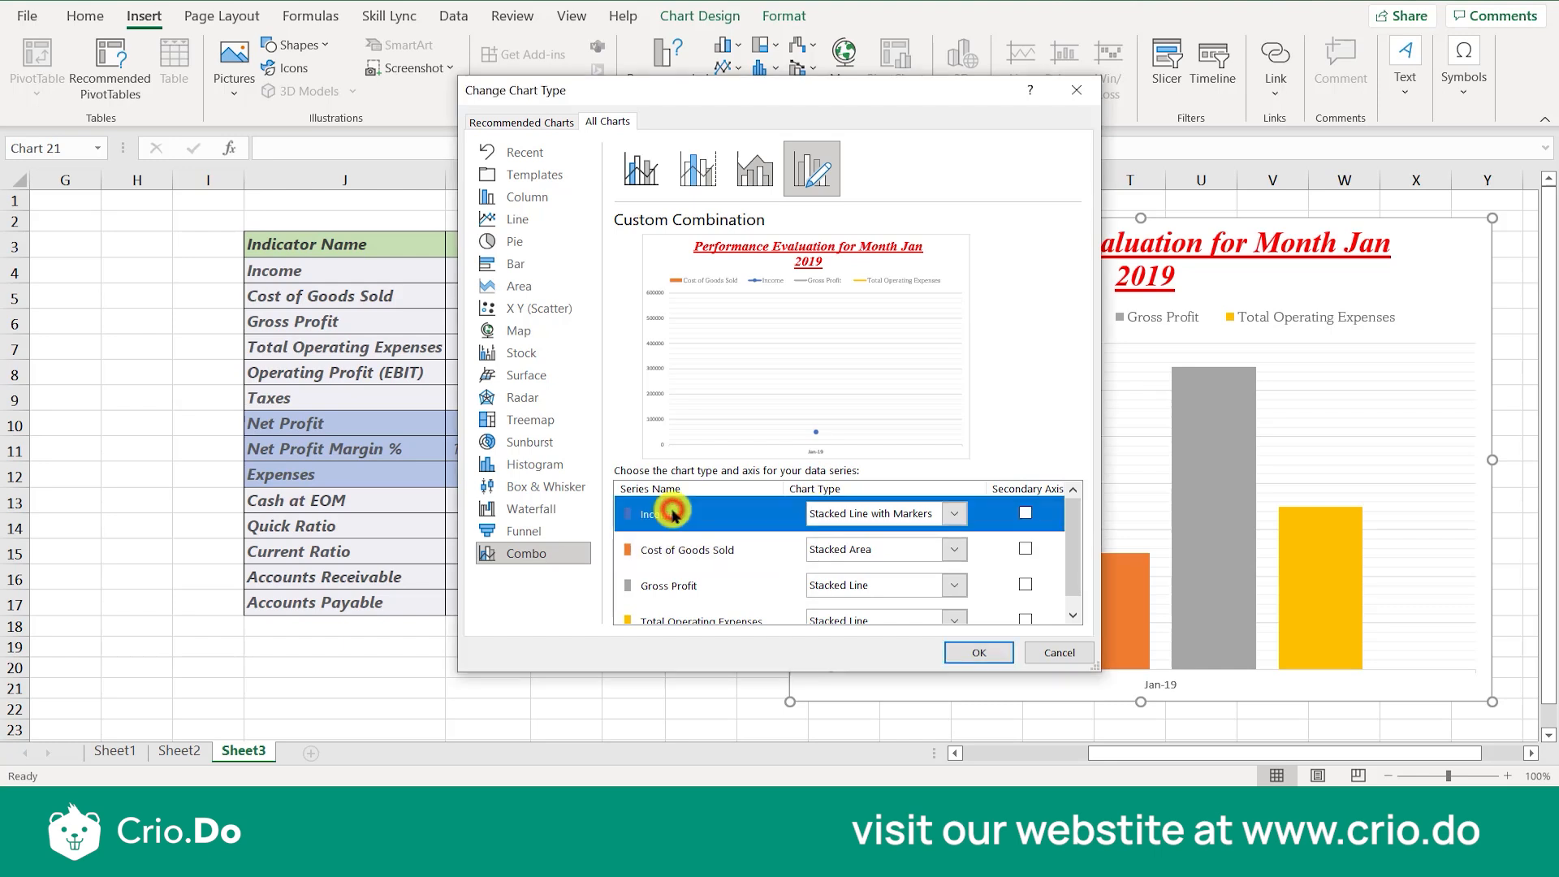
Step: Examine the chart type choices for the Income, Cost of Goods Sold and Gross Profit series, and discard the custom combination
{"action": "left_click", "coordinate": [953, 513]}
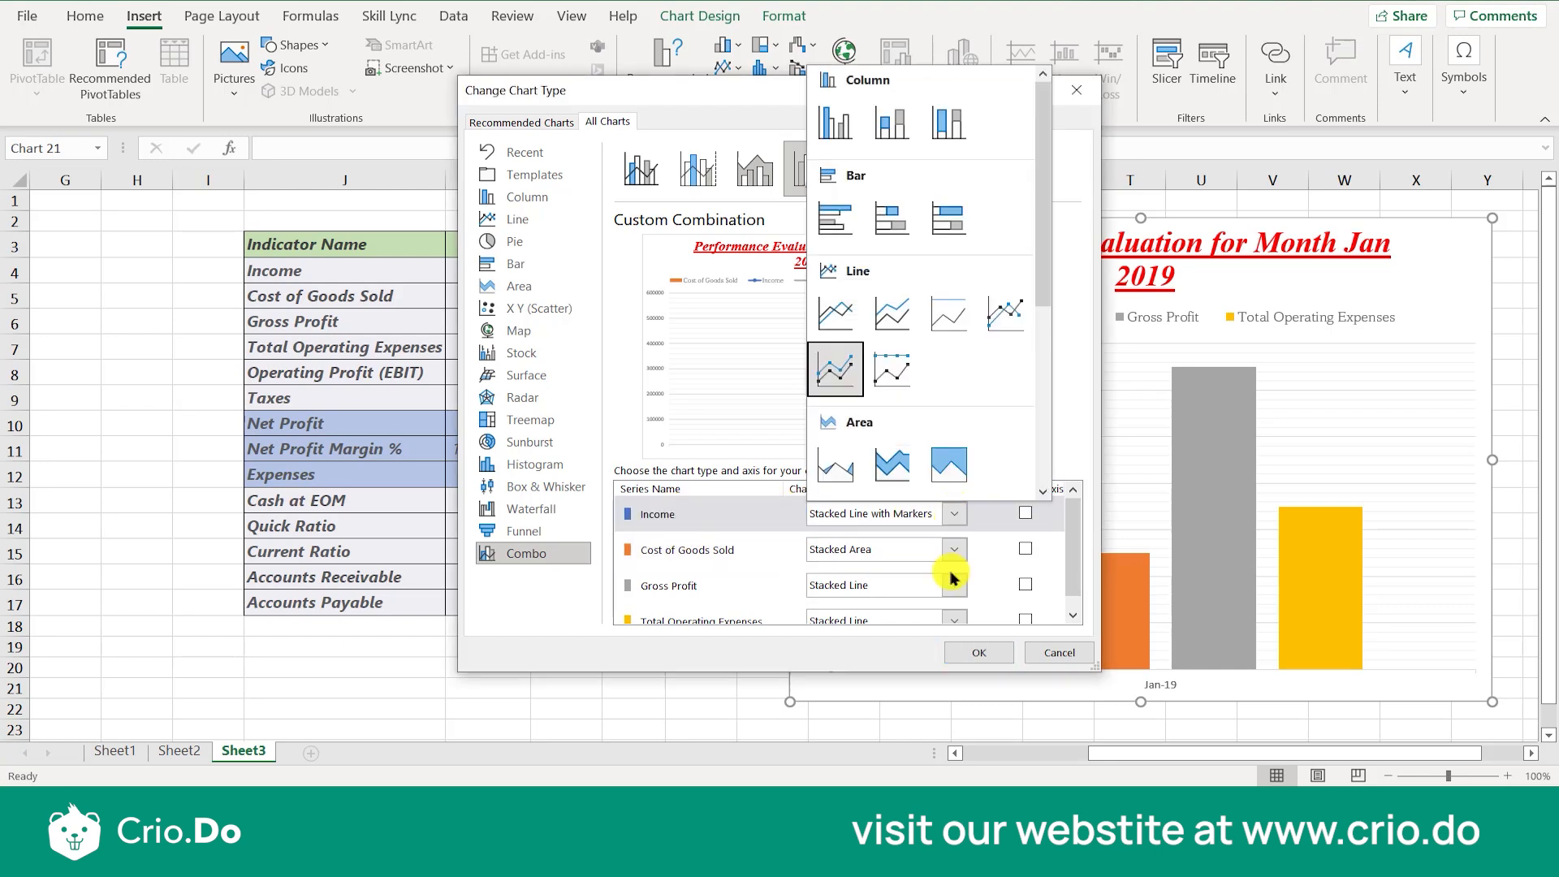
{"action": "left_click", "coordinate": [707, 553]}
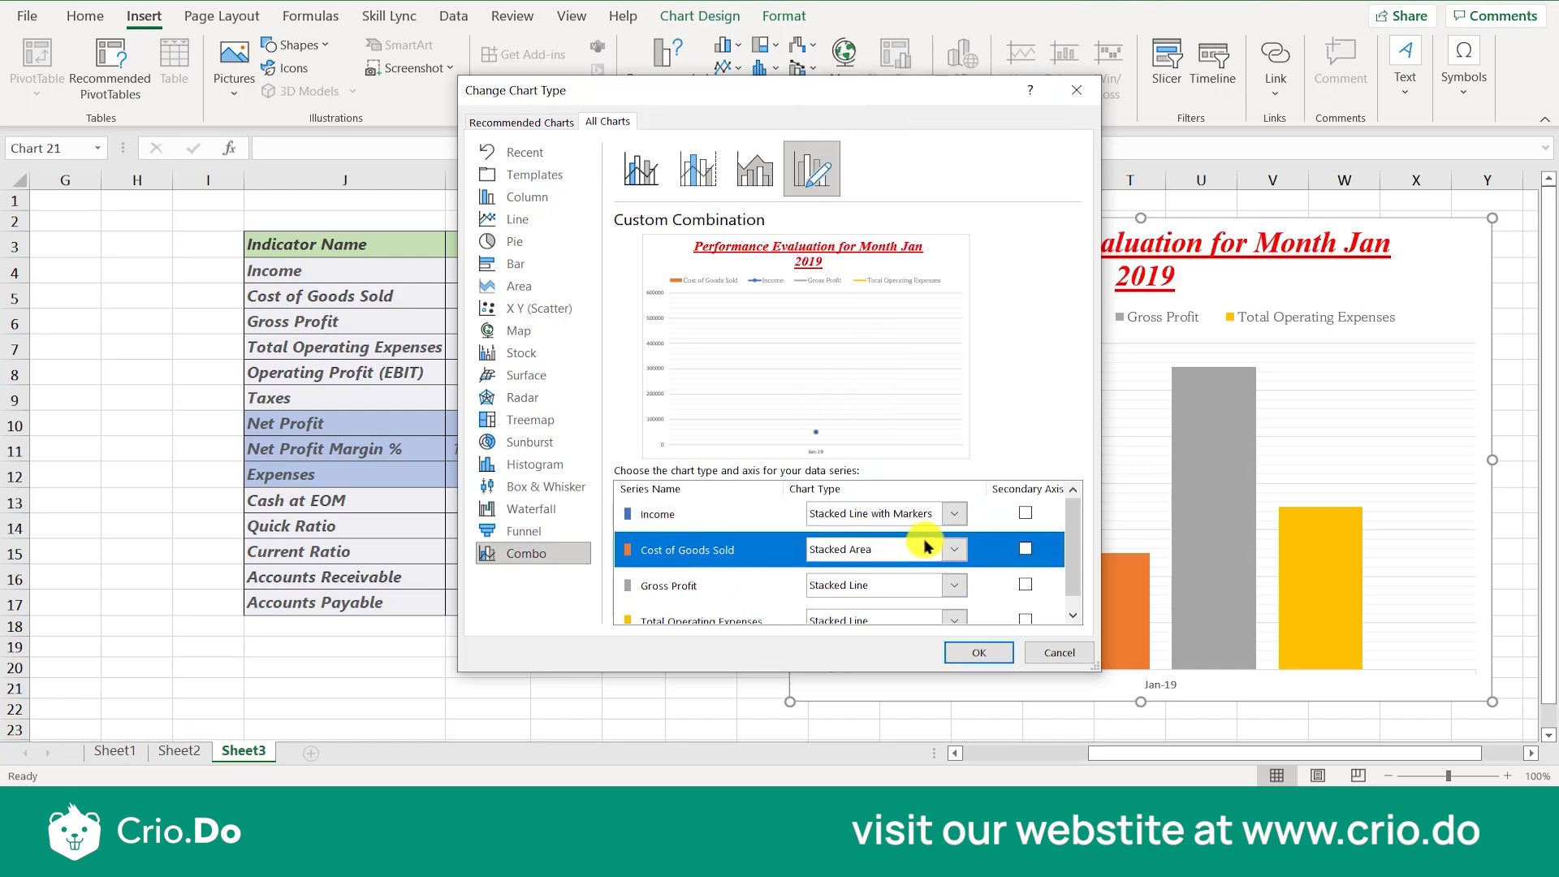
{"action": "left_click", "coordinate": [955, 550]}
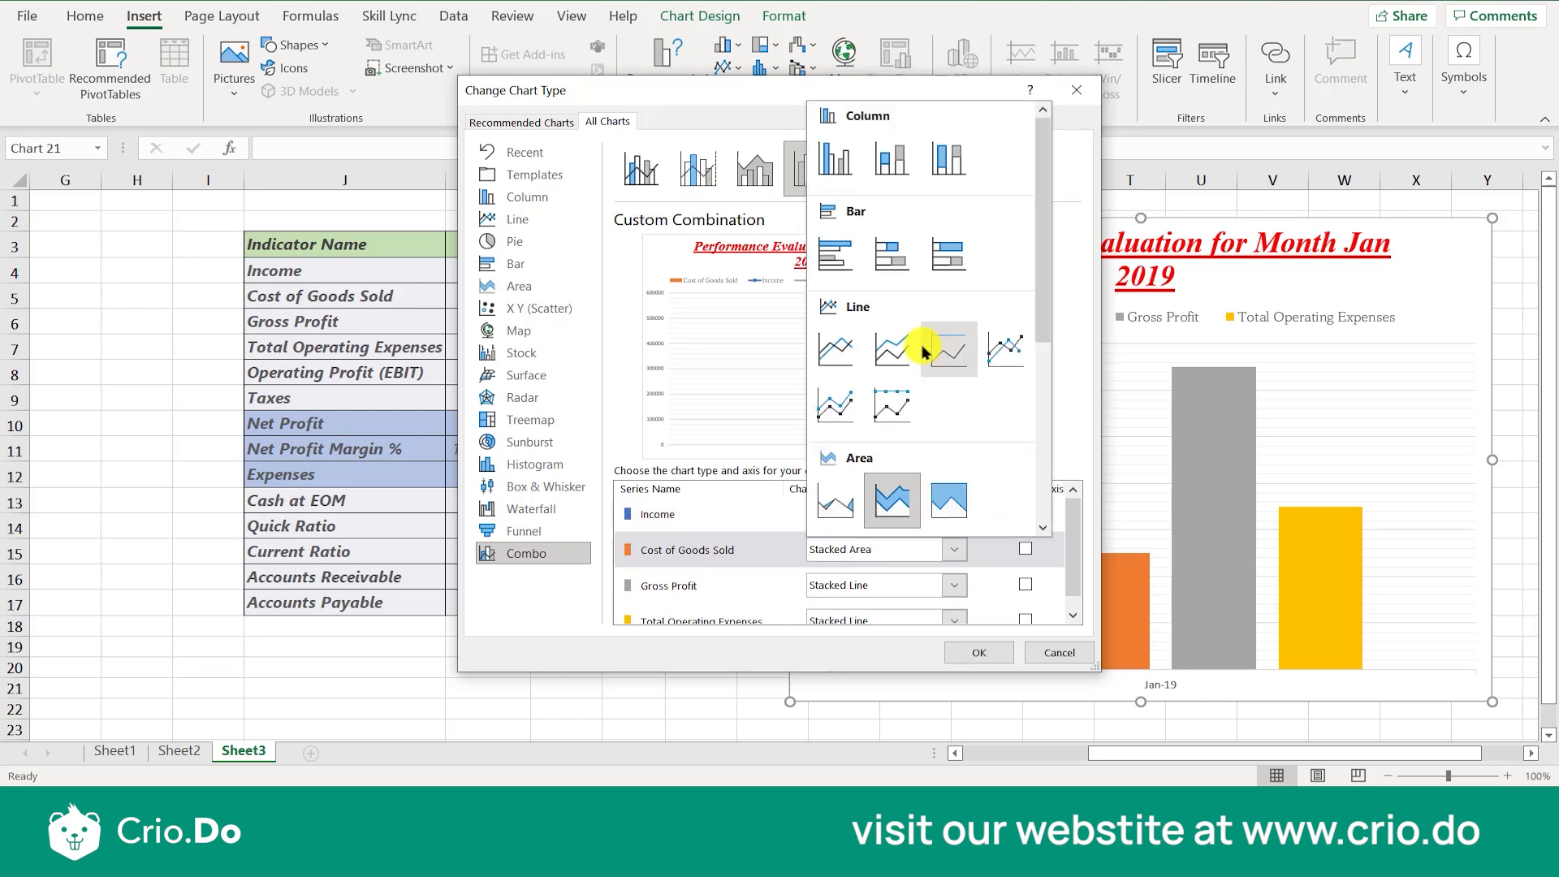
{"action": "left_click_drag", "start_coordinate": [1045, 274], "coordinate": [1034, 411]}
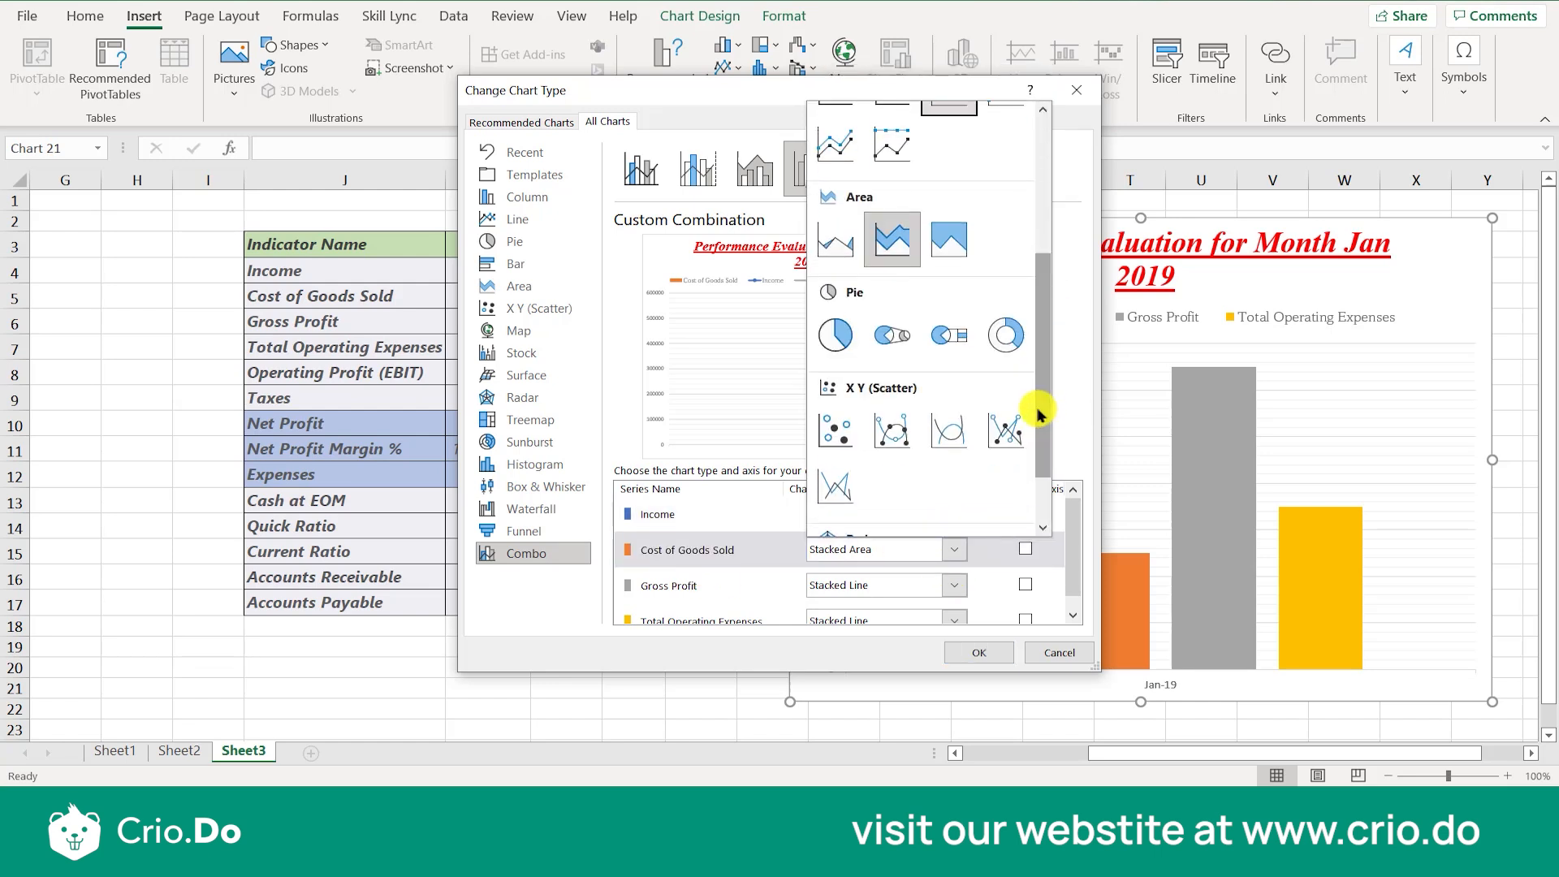
{"action": "left_click", "coordinate": [720, 586]}
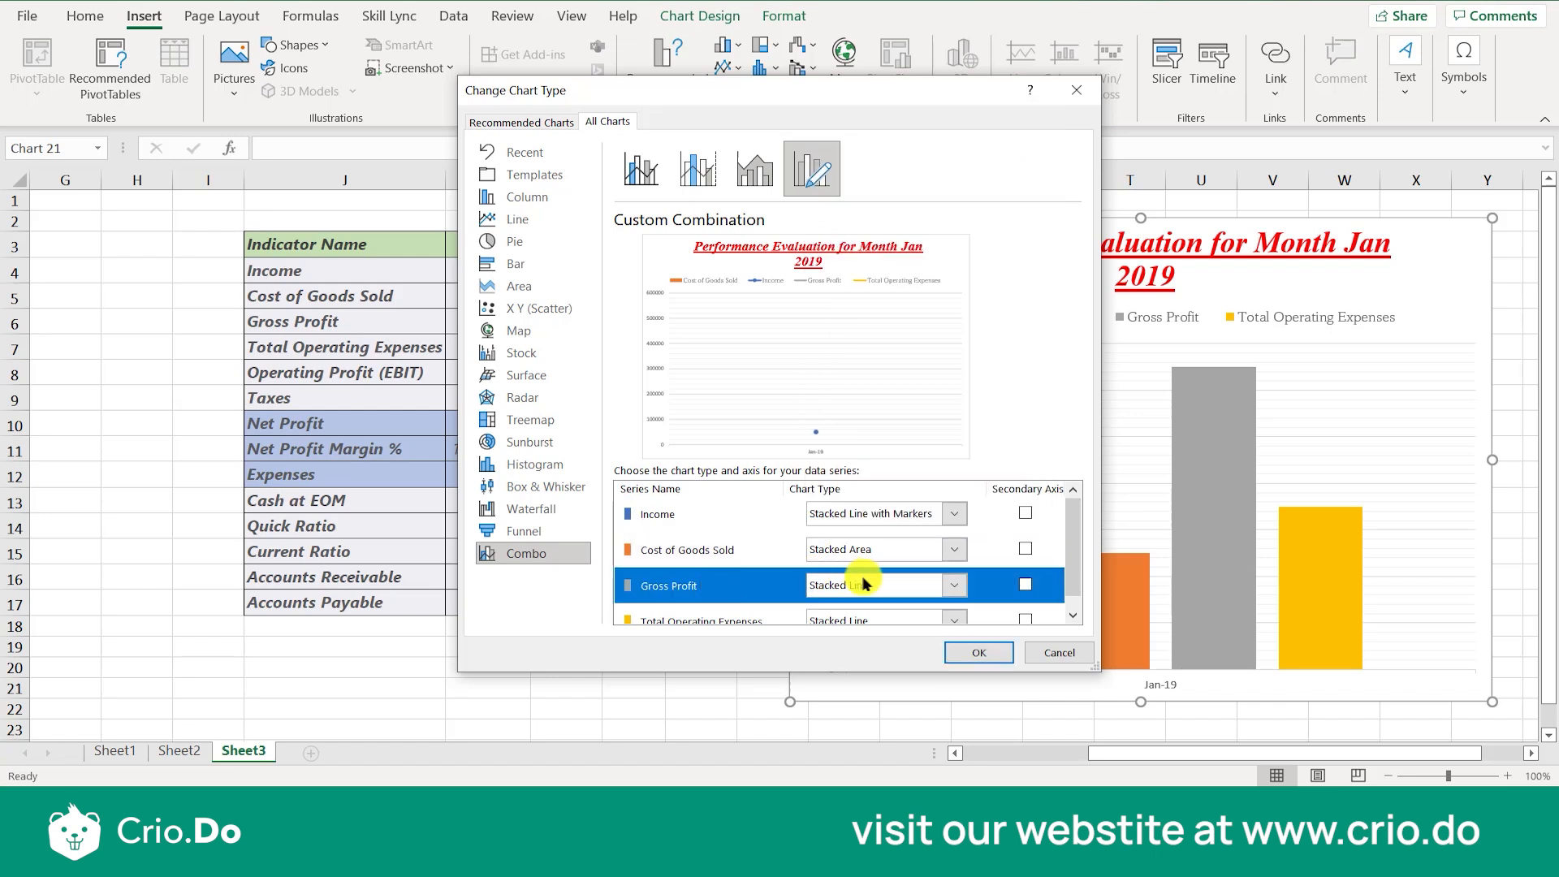
{"action": "scroll", "coordinate": [861, 589], "scroll_direction": "down", "scroll_amount": 1}
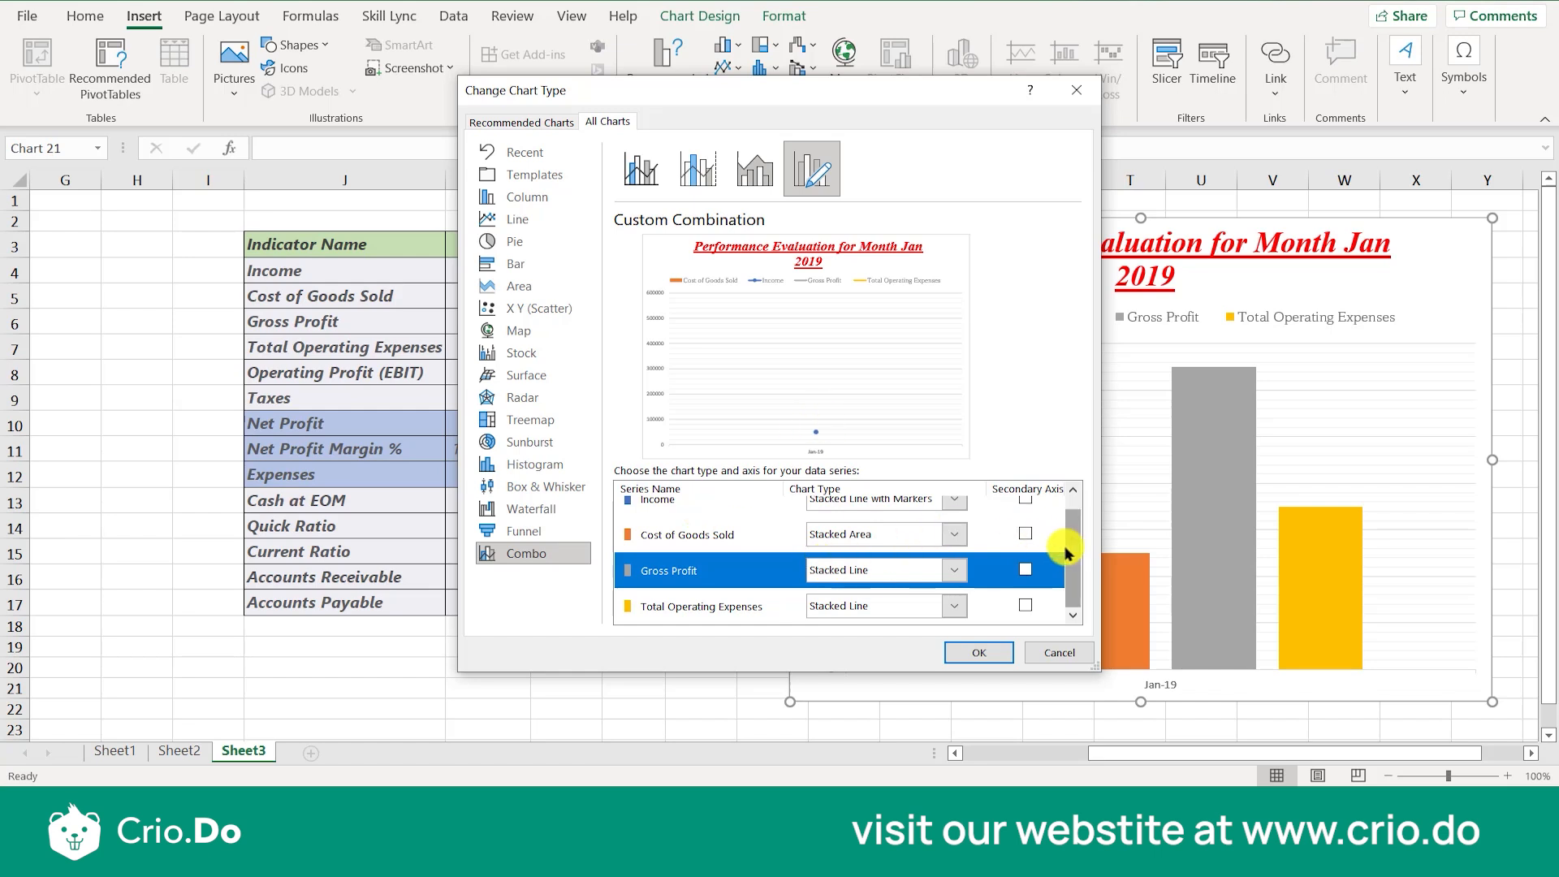
{"action": "scroll", "coordinate": [1067, 552], "scroll_direction": "up", "scroll_amount": 1}
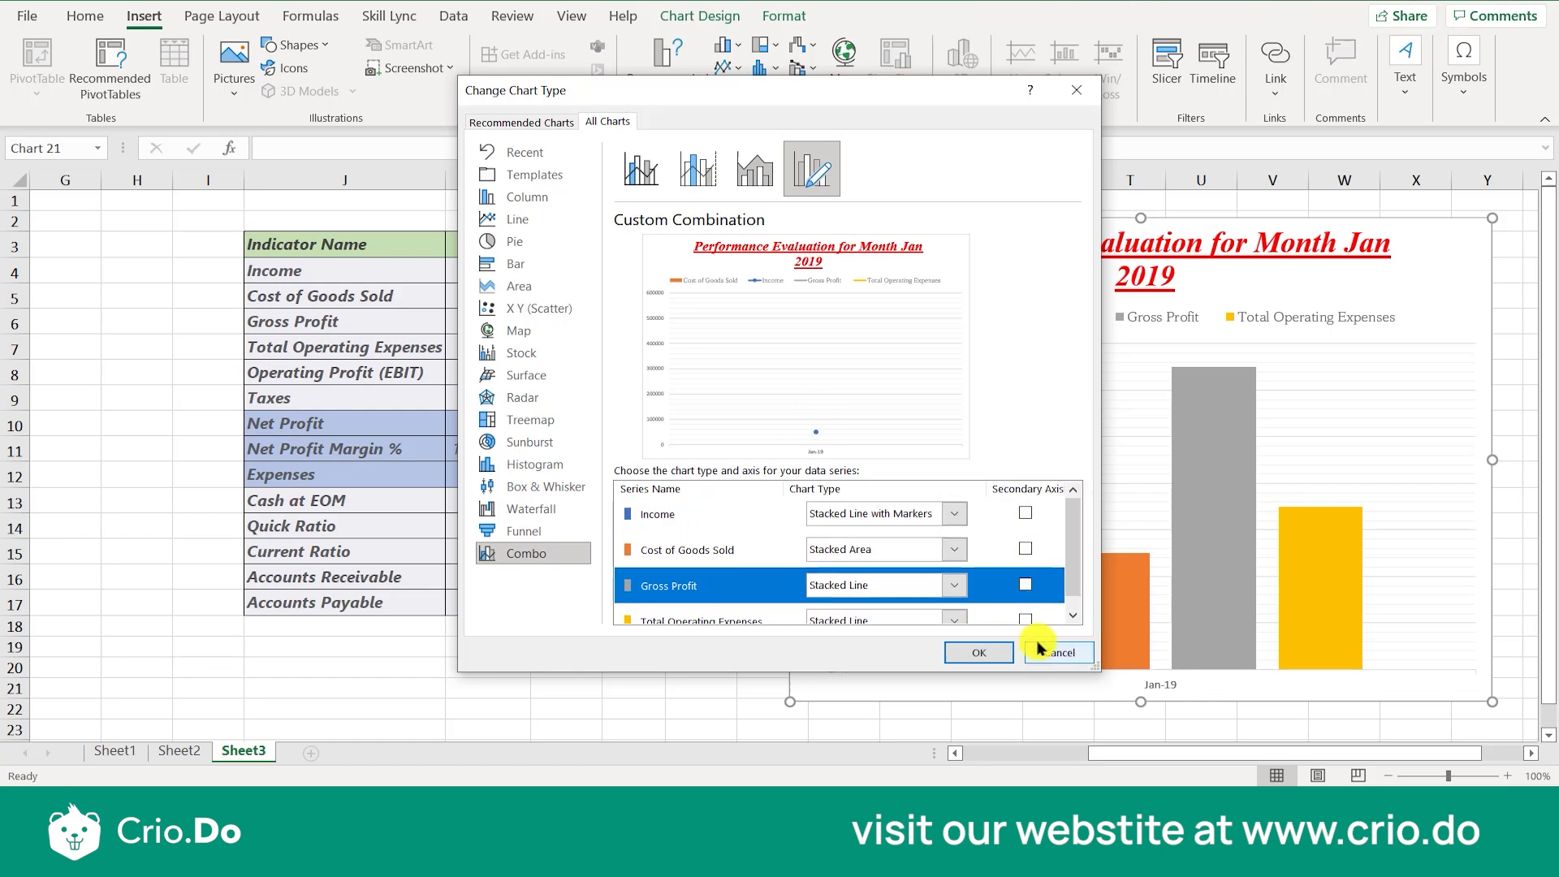
{"action": "left_click", "coordinate": [1059, 654]}
Step: Select the whole indicator table J3:M17, including headers and the Jan-19 to Mar-19 columns, as source data for recommended charts
{"action": "left_click", "coordinate": [766, 476]}
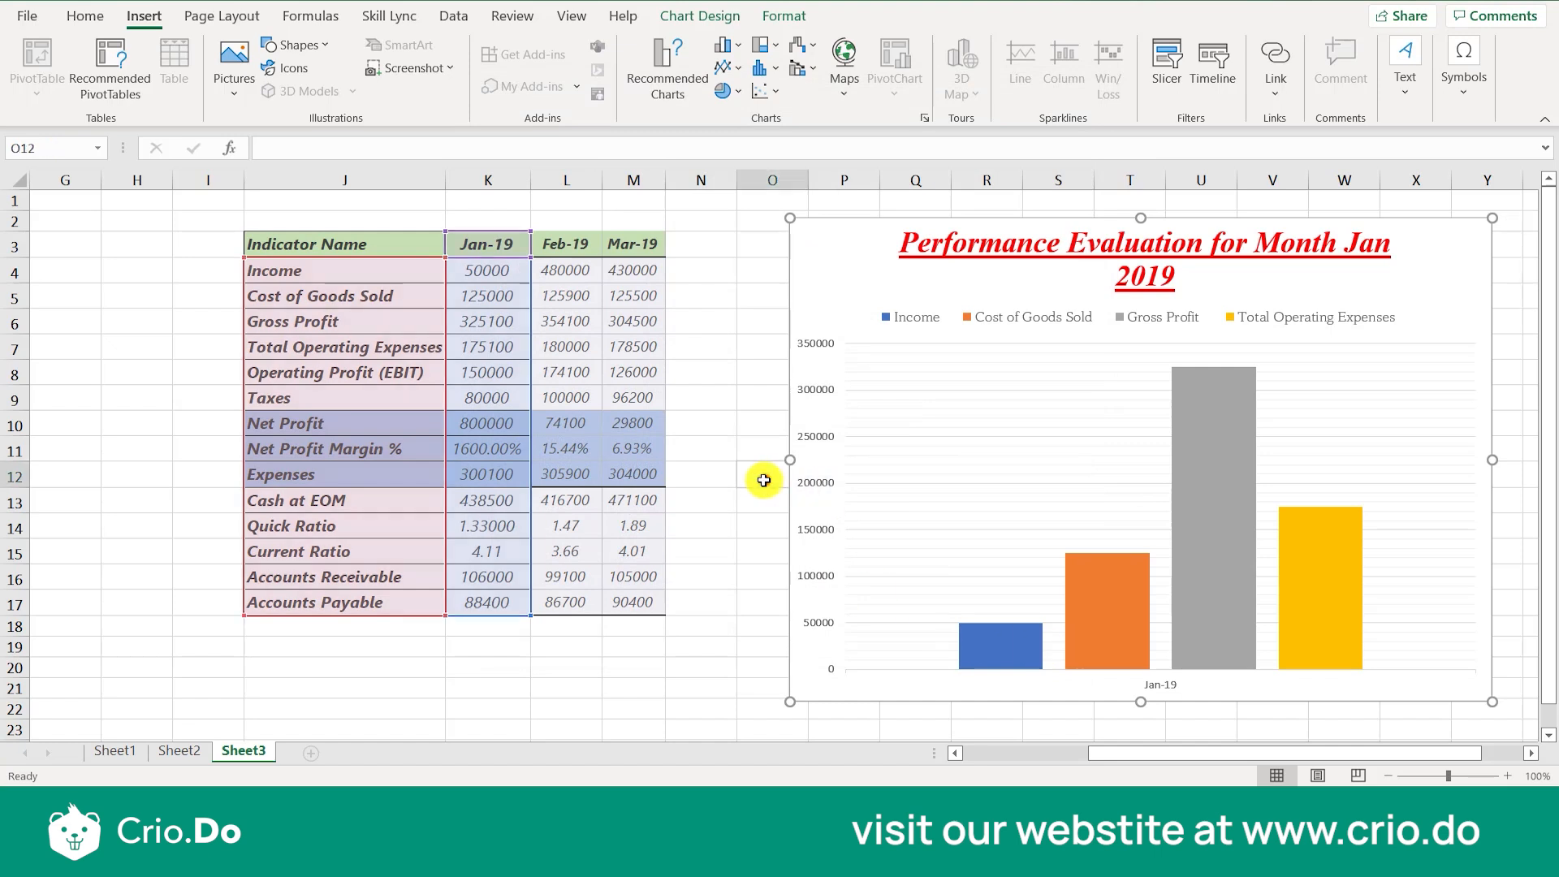
{"action": "left_click", "coordinate": [671, 95]}
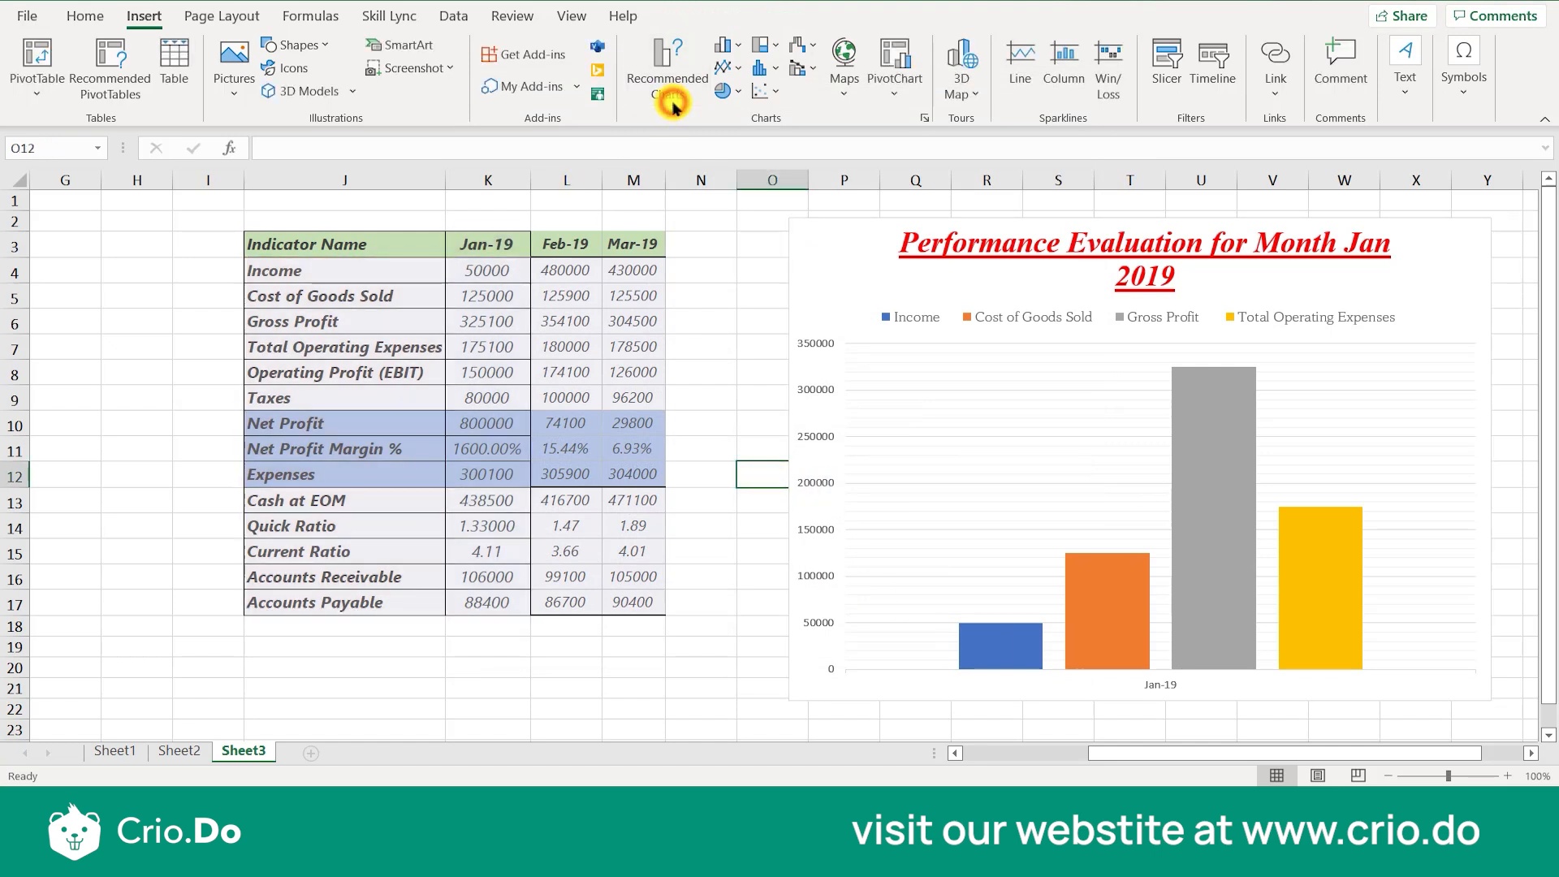
{"action": "left_click", "coordinate": [786, 441]}
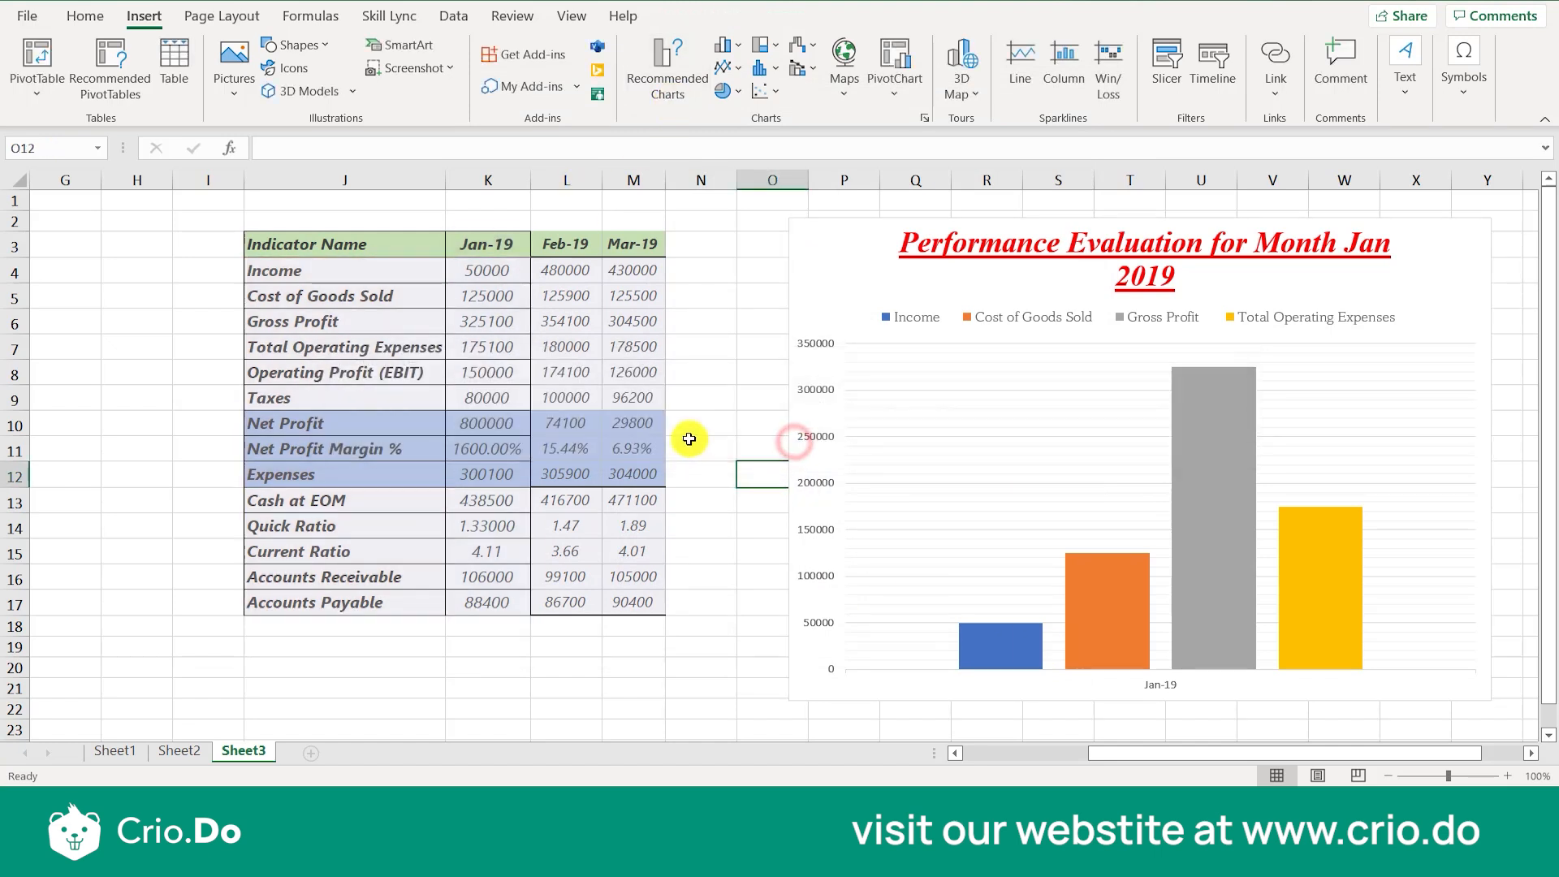
{"action": "left_click", "coordinate": [309, 248]}
{"action": "left_click_drag", "start_coordinate": [308, 248], "coordinate": [650, 603]}
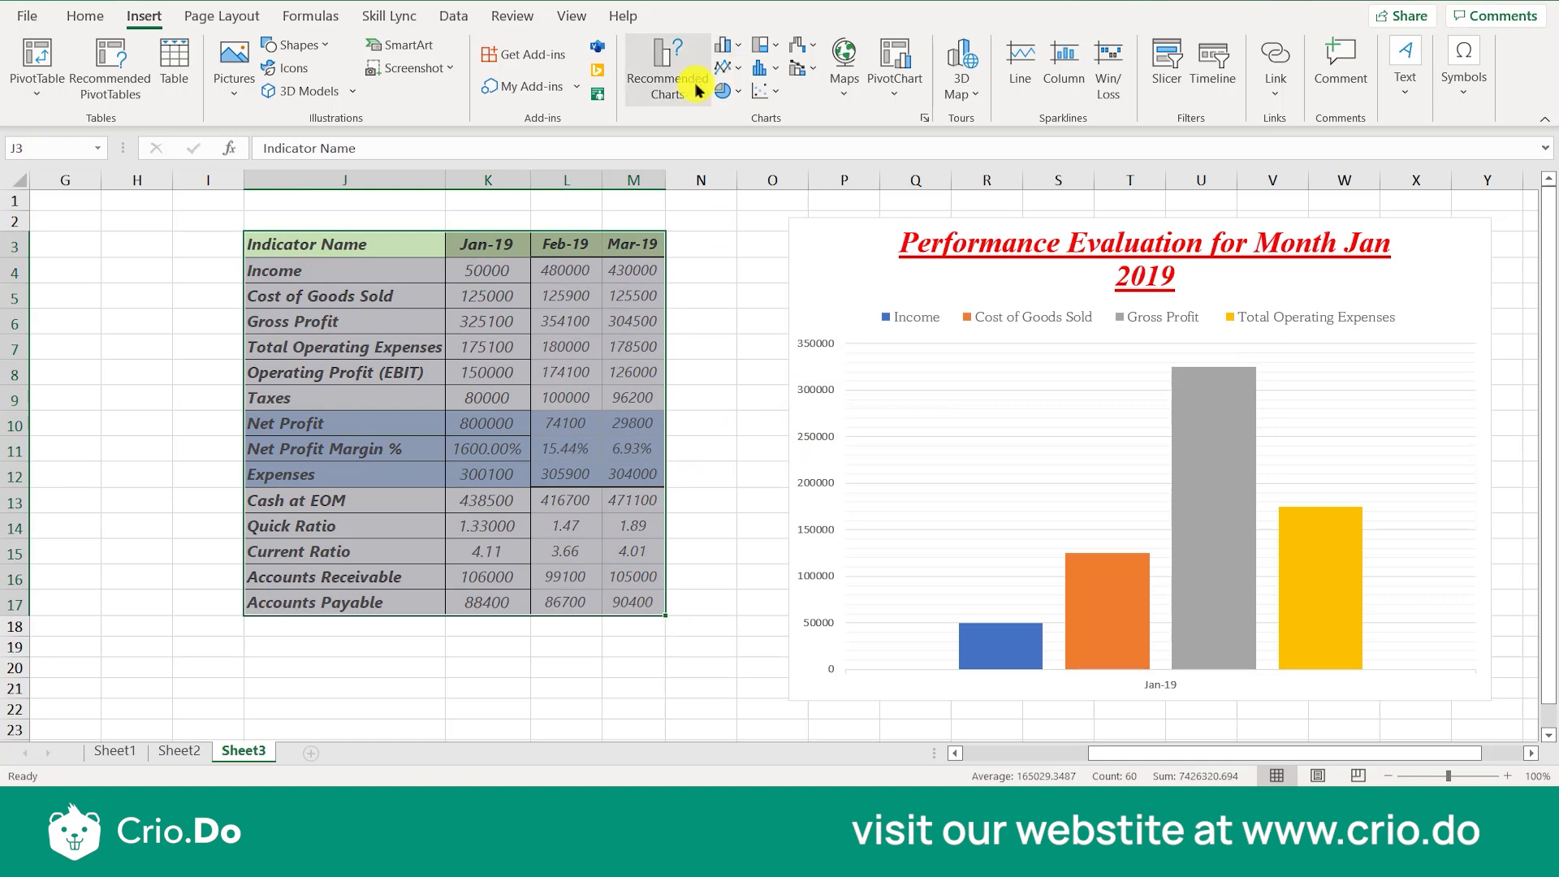